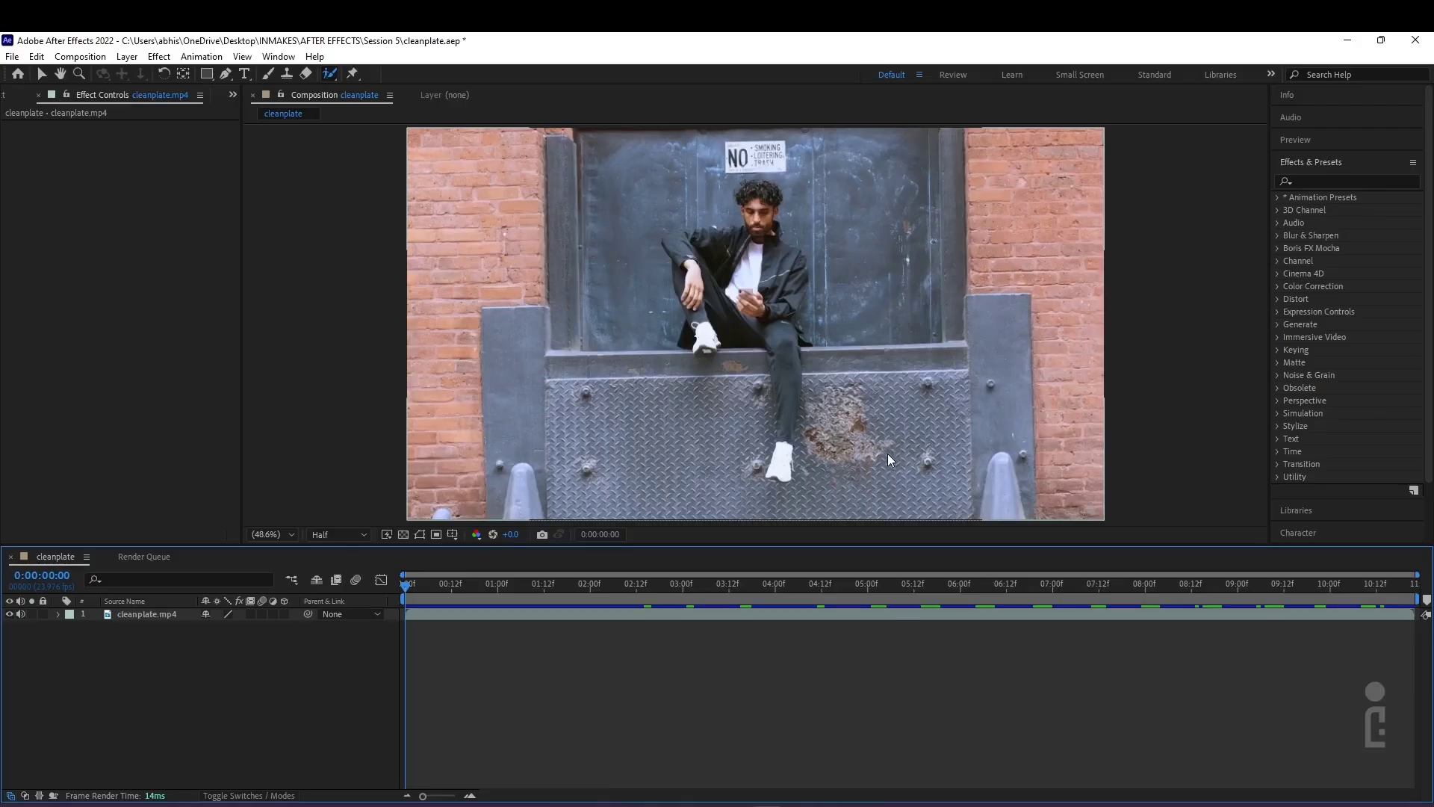
Examine how the man stands up and covers the wall and sign across the cleanplate clip, especially around 0:00:06:05
left_click_drag(406, 587, 1113, 687)
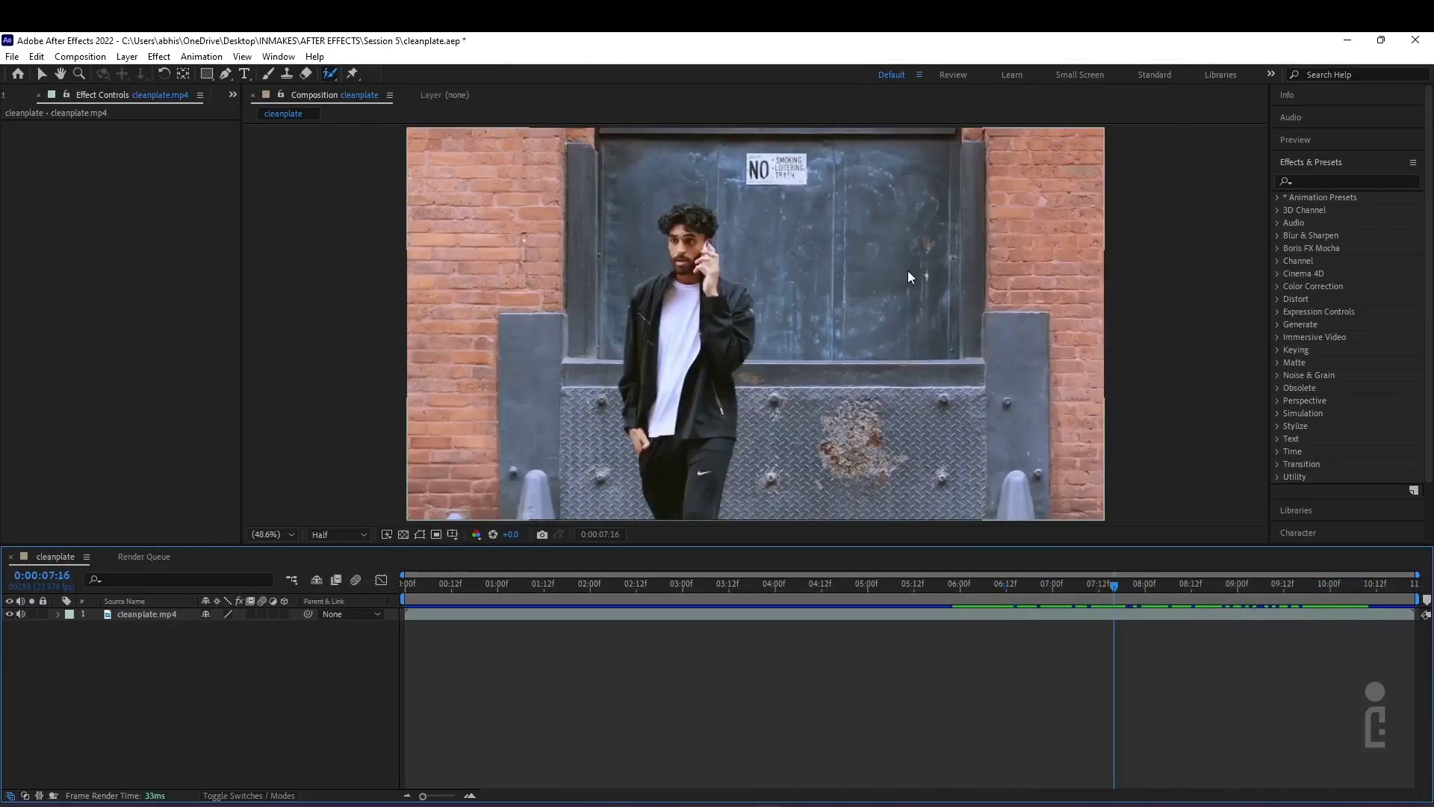
left_click_drag(1029, 594, 1135, 596)
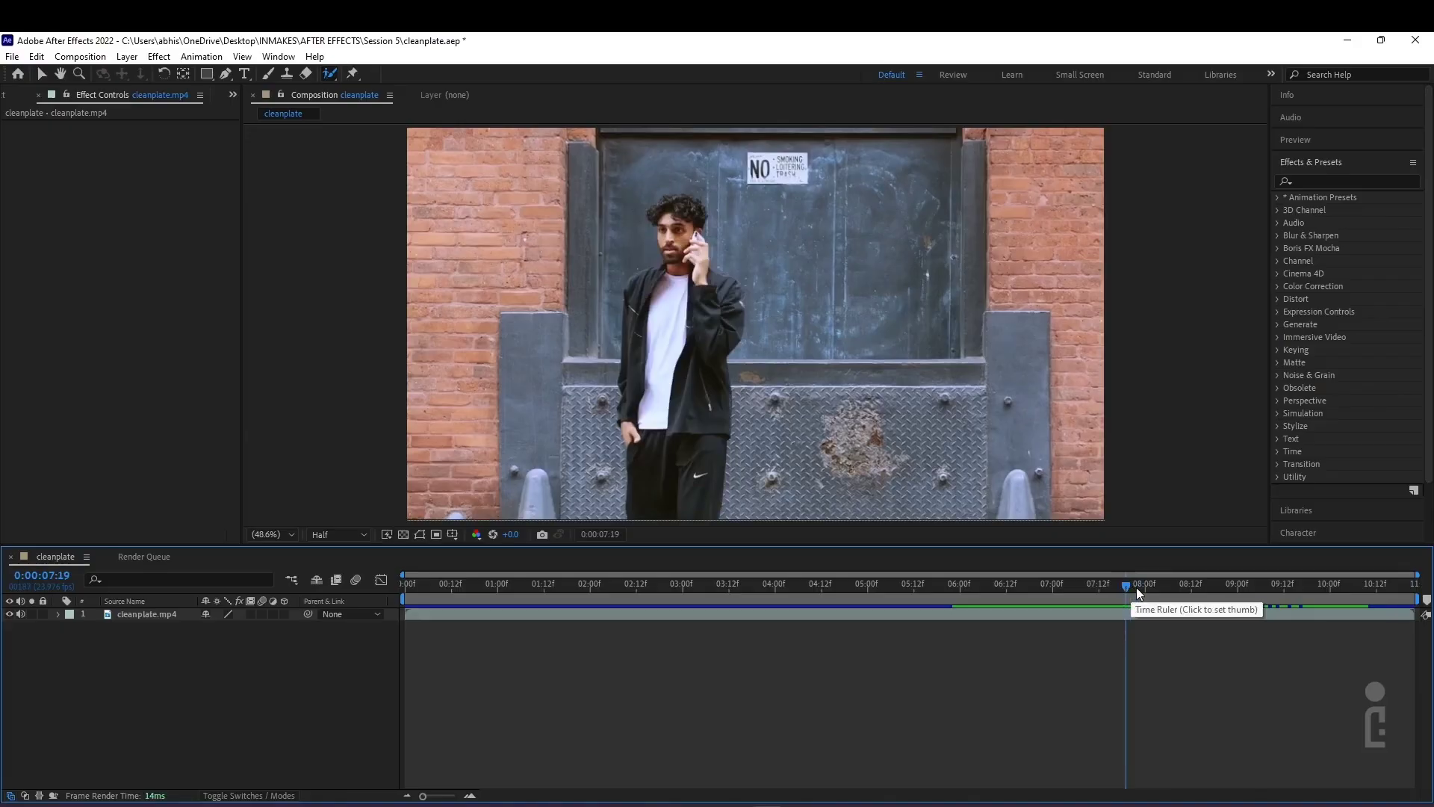
left_click_drag(1137, 588, 995, 583)
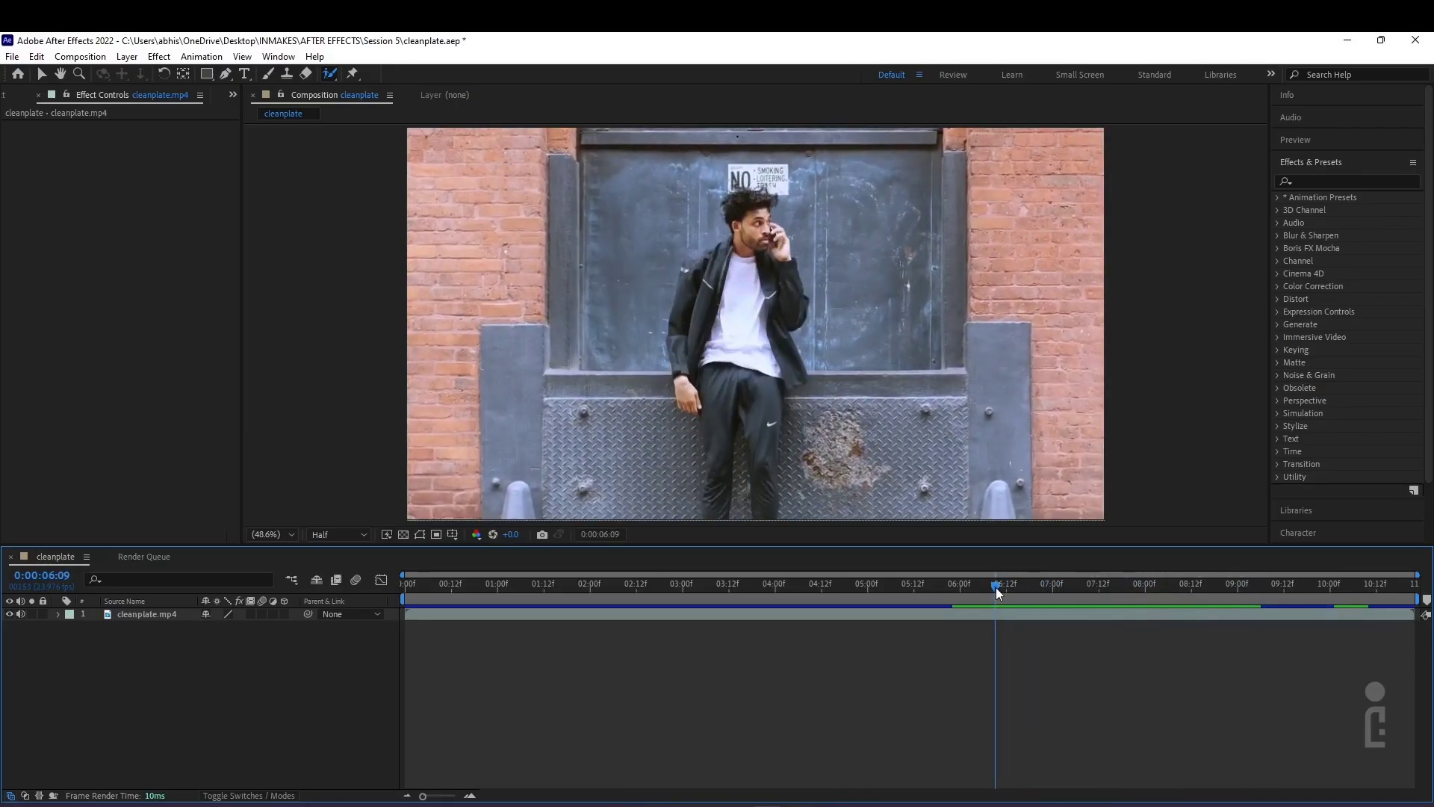
left_click_drag(996, 587, 987, 585)
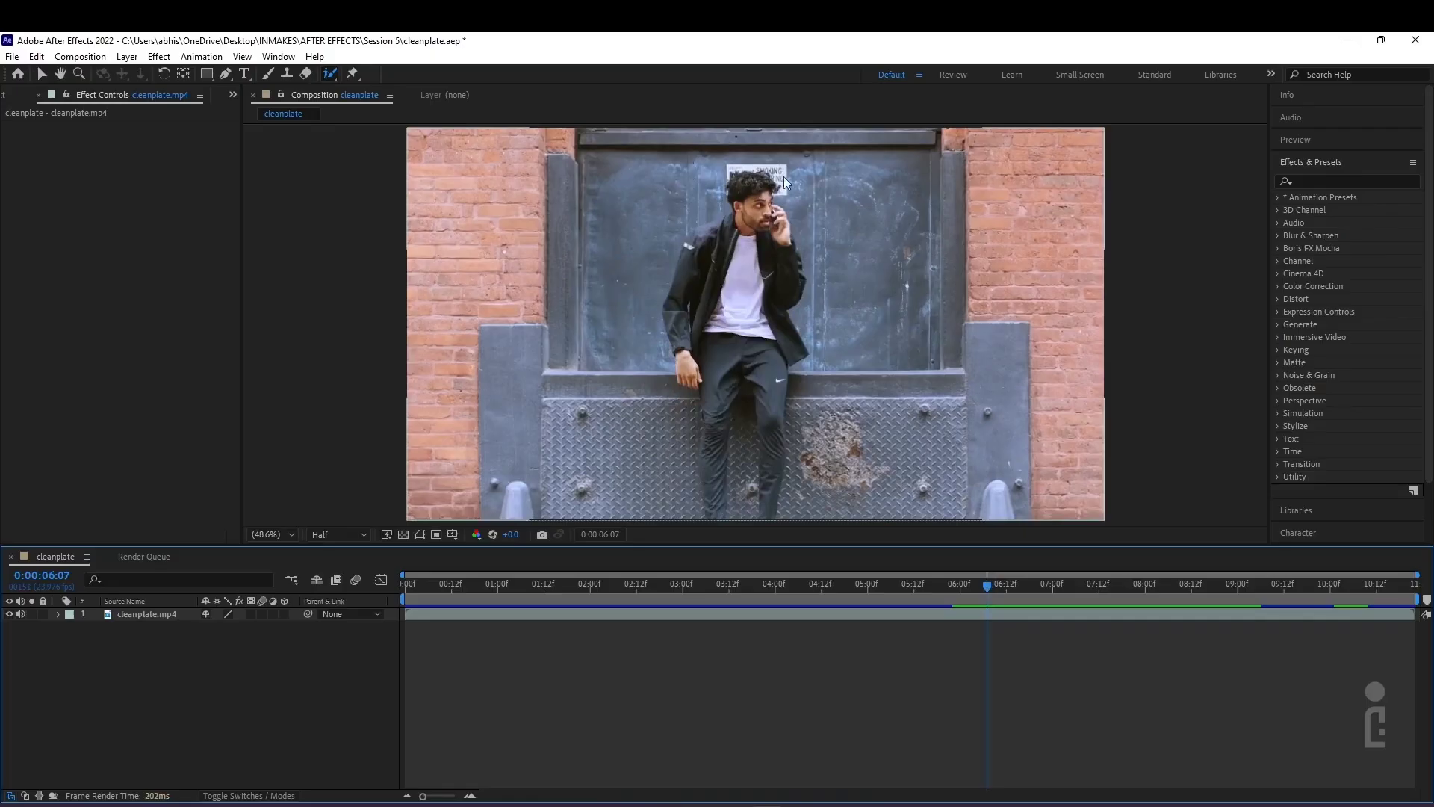
left_click_drag(986, 586, 1006, 592)
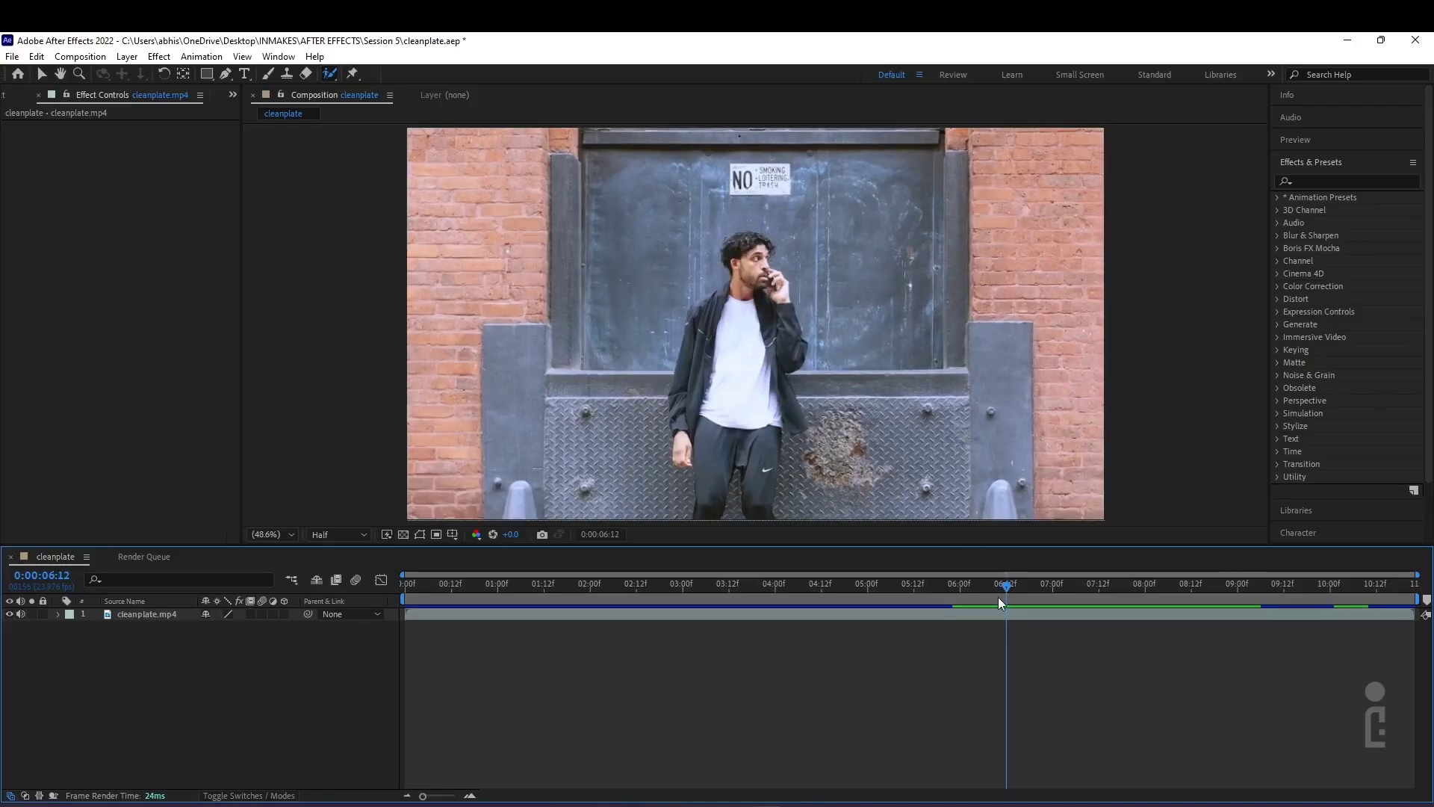
left_click_drag(998, 595, 1014, 597)
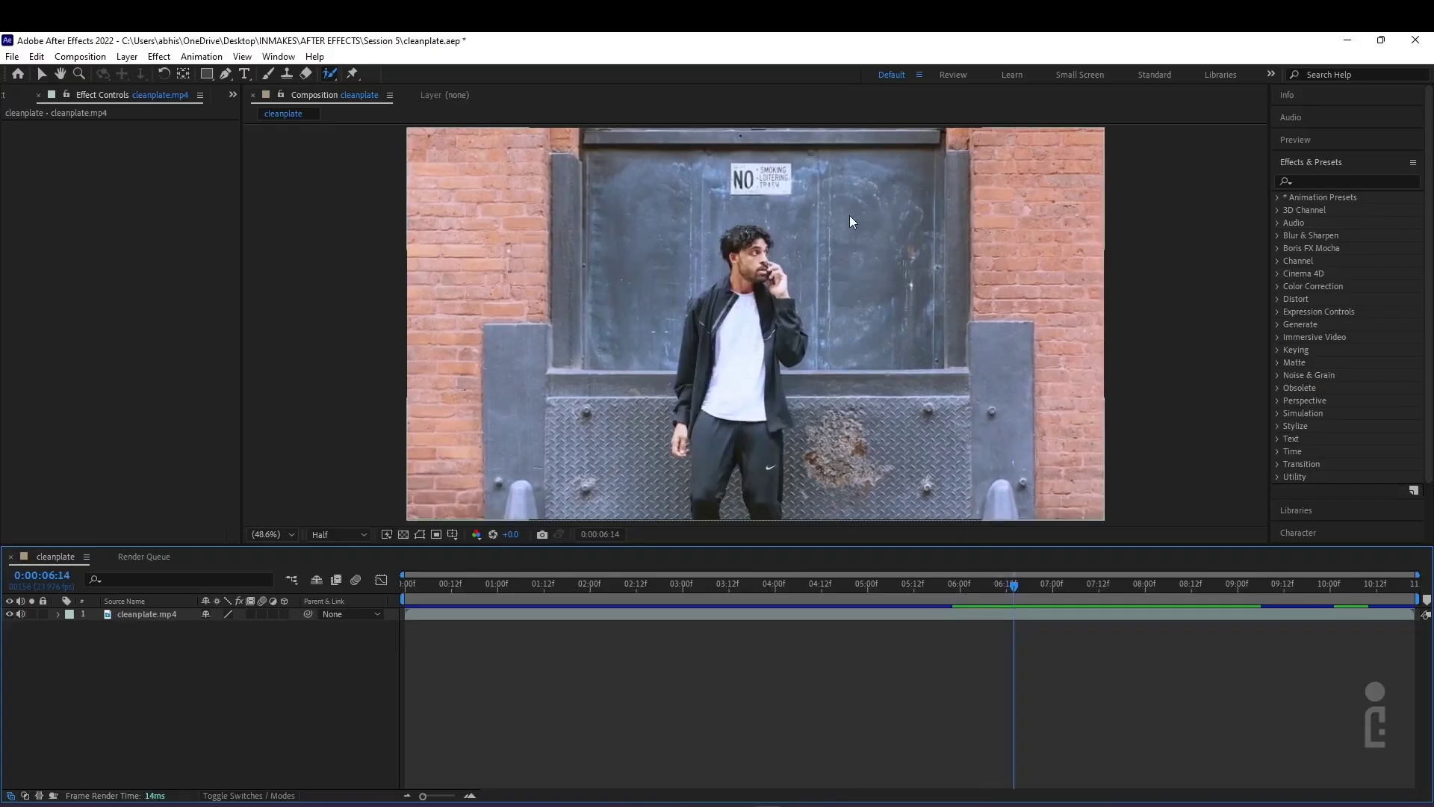
key("v")
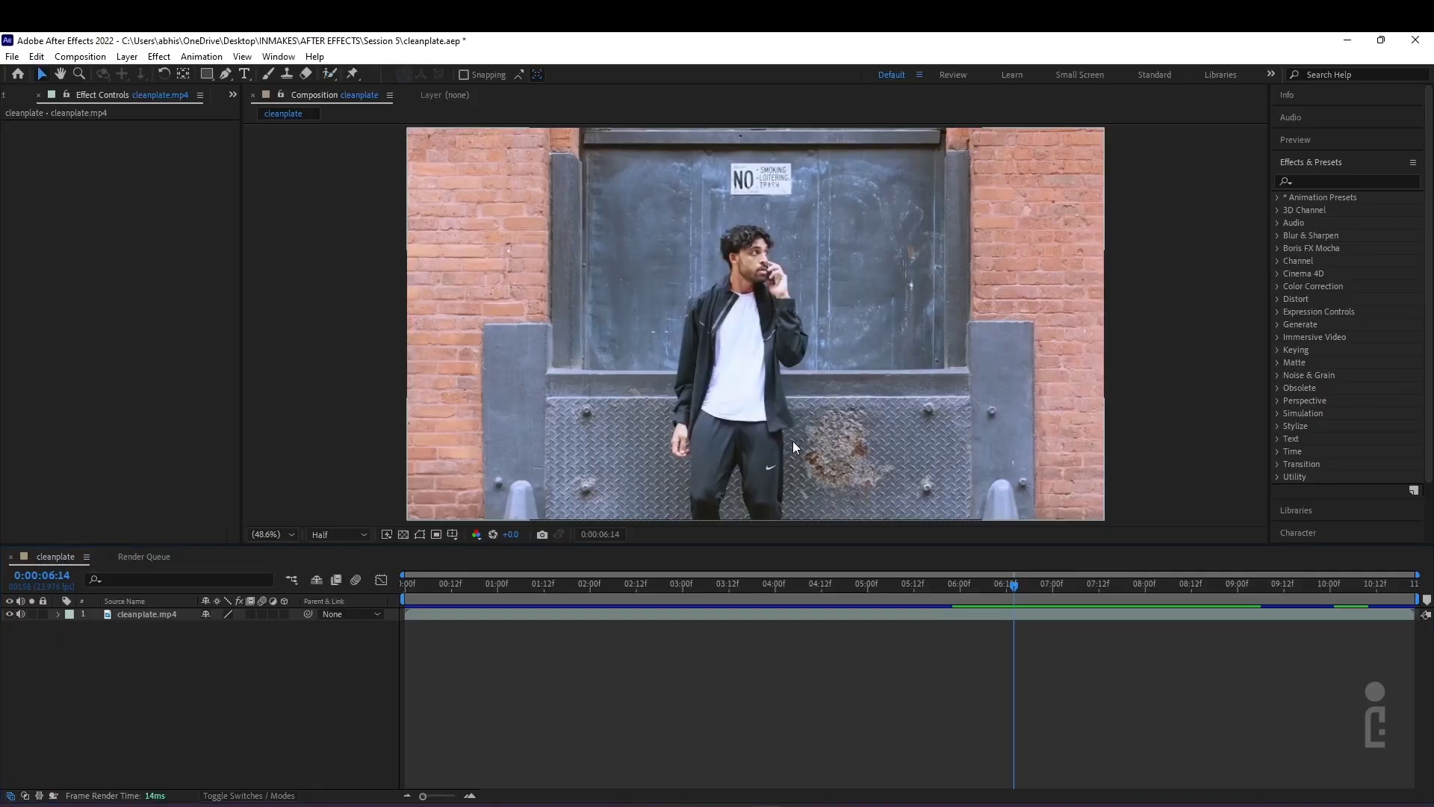
left_click_drag(998, 587, 1007, 598)
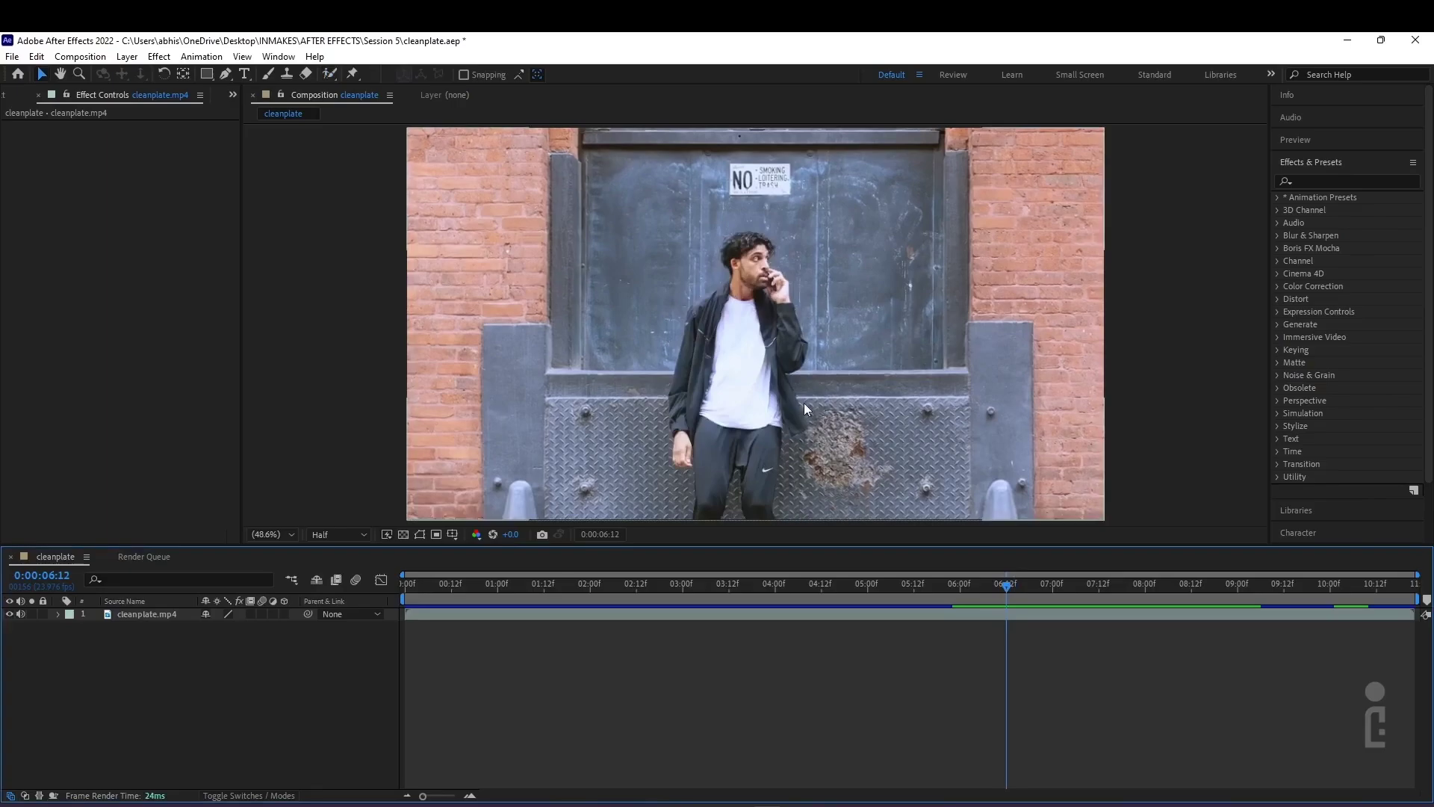
left_click(971, 584)
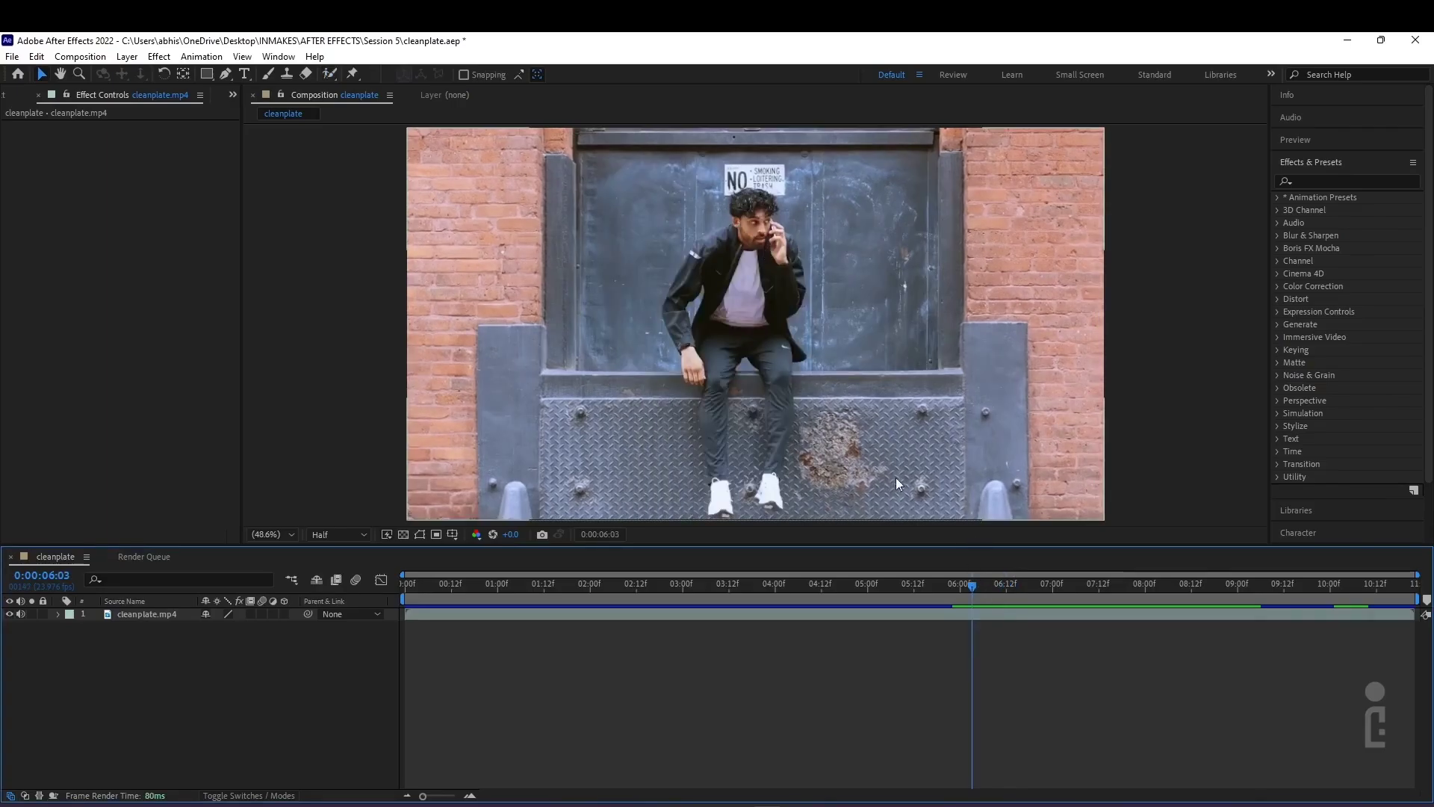
left_click(978, 589)
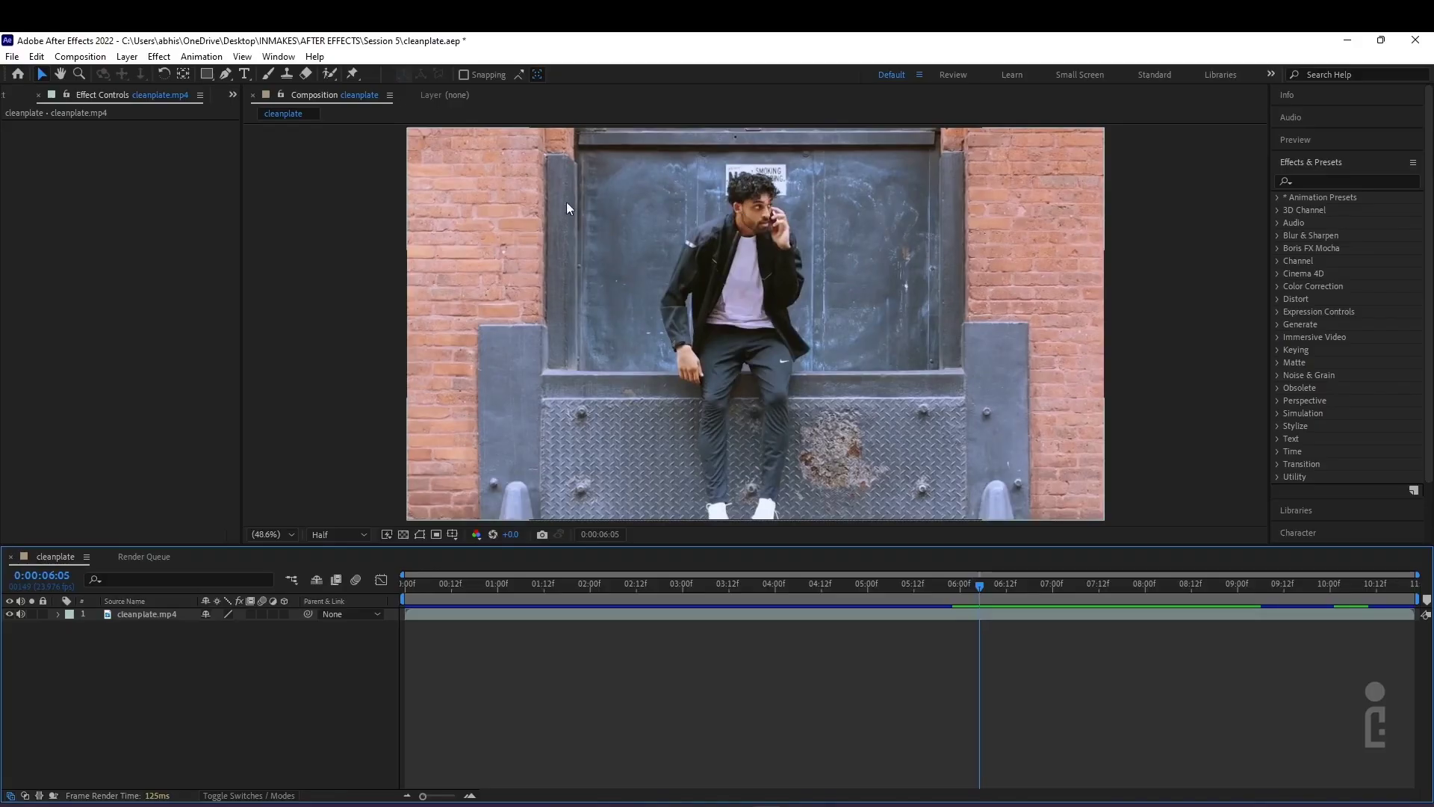
Inspect the man's hair against the sign at 0:00:06:05 with the Roto Brush tools active, magnified to 200%
left_click(328, 74)
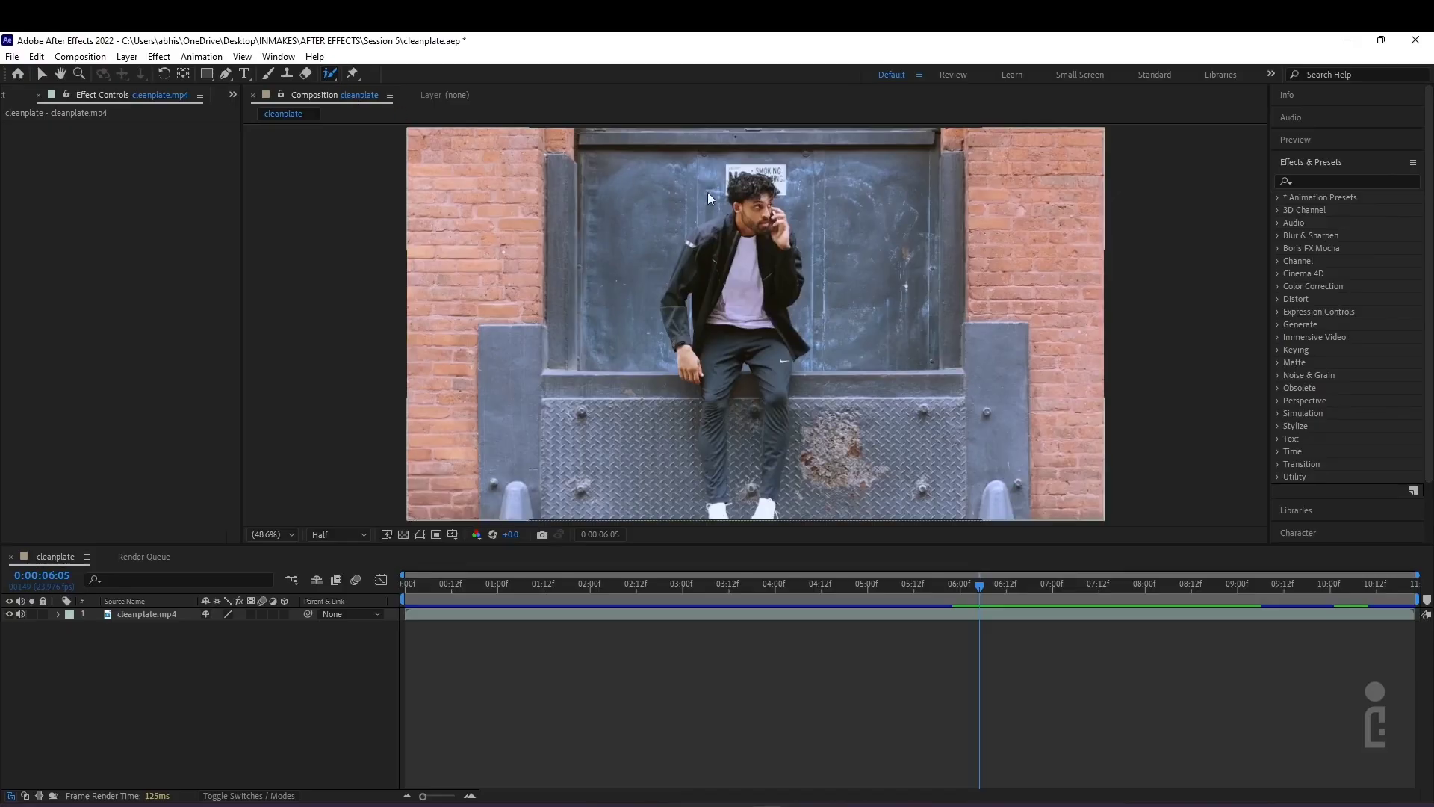
mouse_move(335, 84)
left_mouse_down()
mouse_move(426, 93)
mouse_move(400, 92)
left_mouse_up()
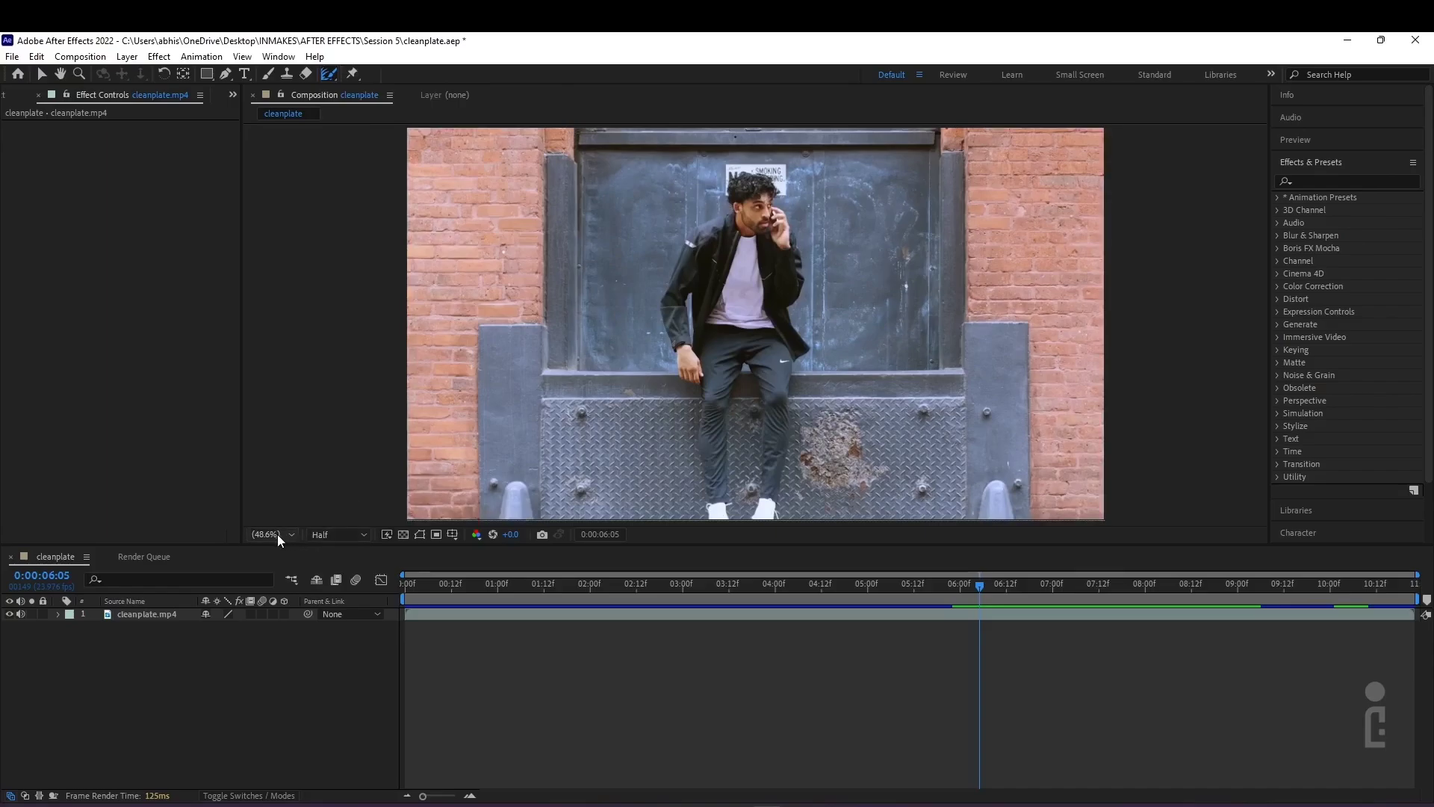
scroll(720, 401, "up", 3)
left_click_drag(889, 243, 882, 793)
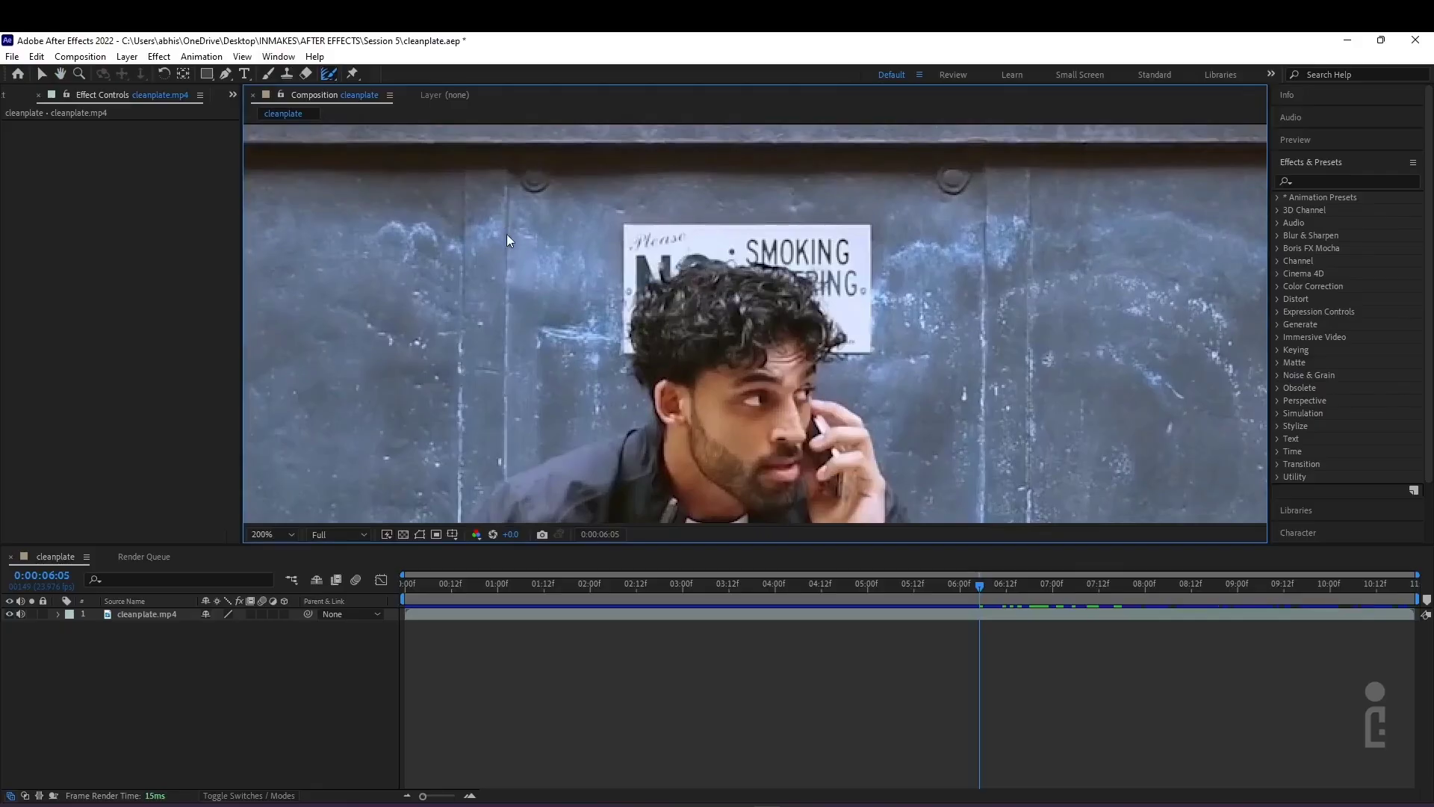
key("shift+slash")
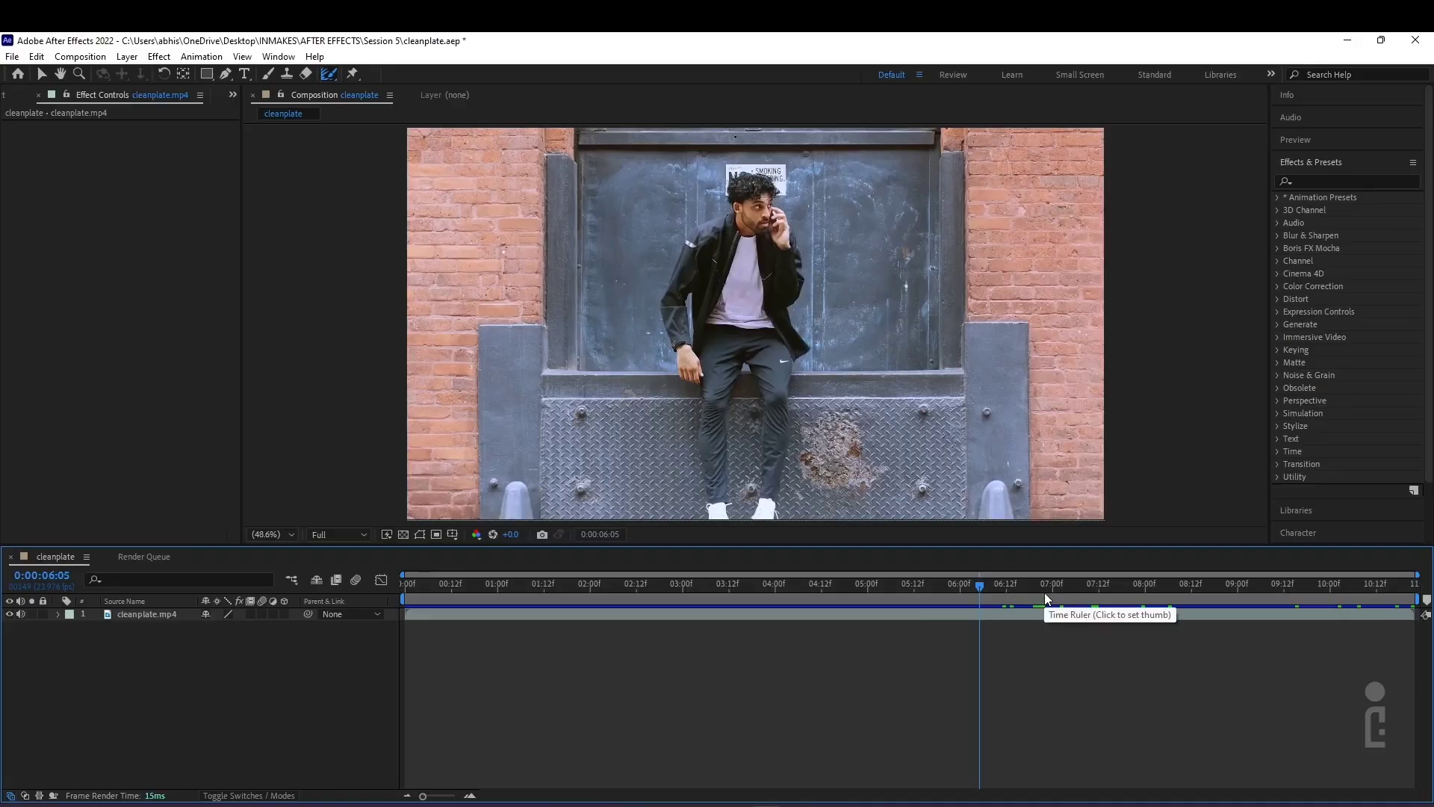
Queue the empty-wall frame at 0:00:09:14 for export as a still image file
left_click_drag(1046, 597, 1292, 600)
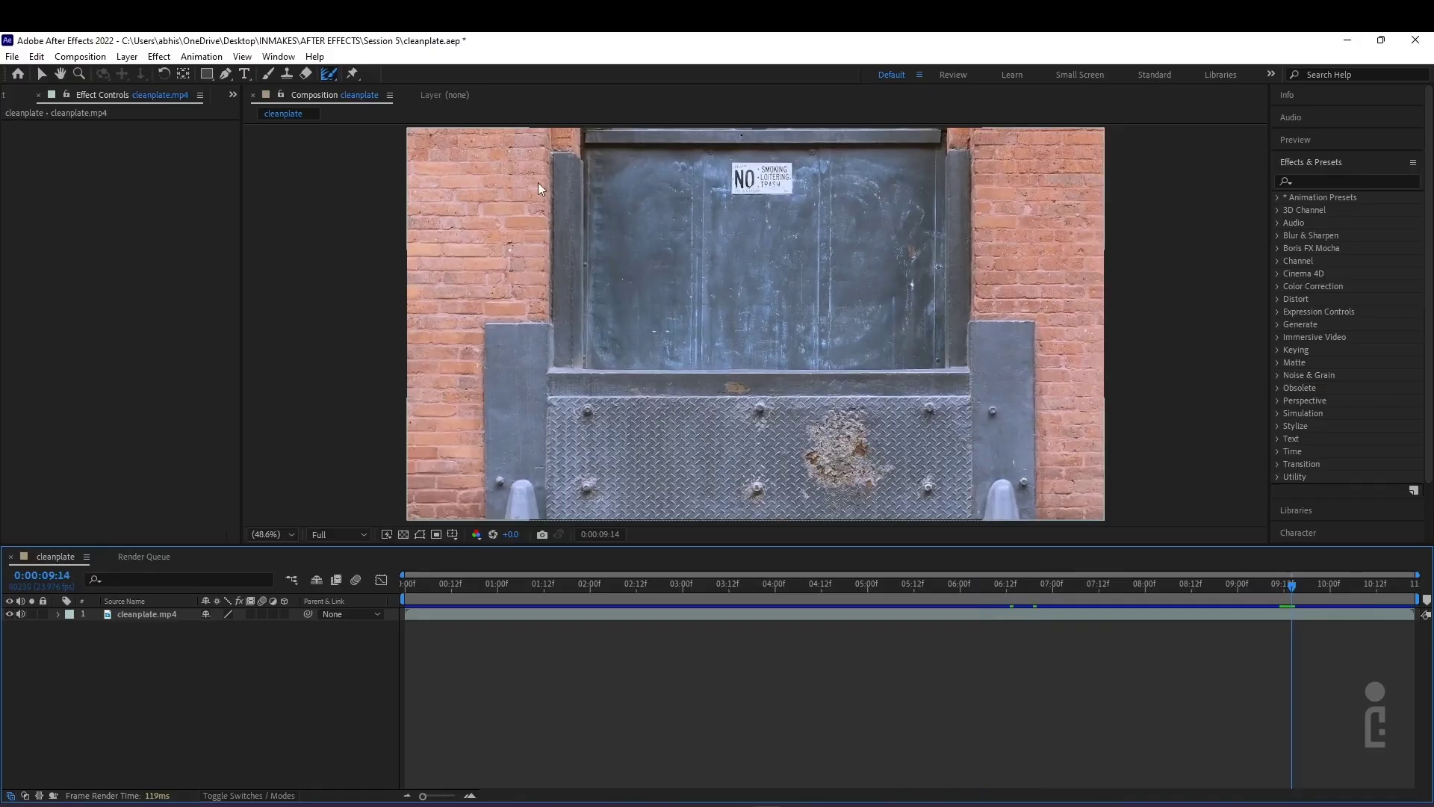
left_click(832, 374)
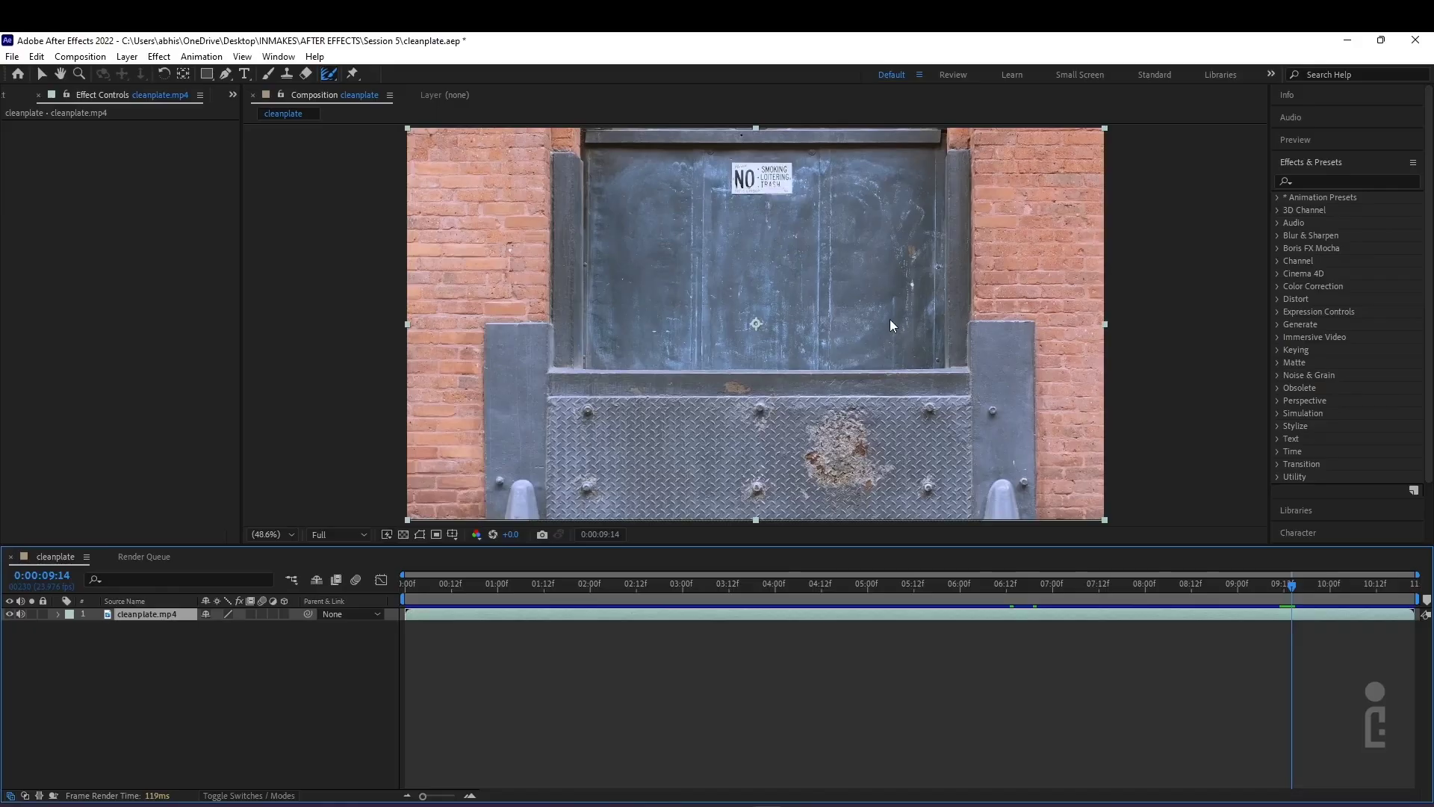
left_click(94, 58)
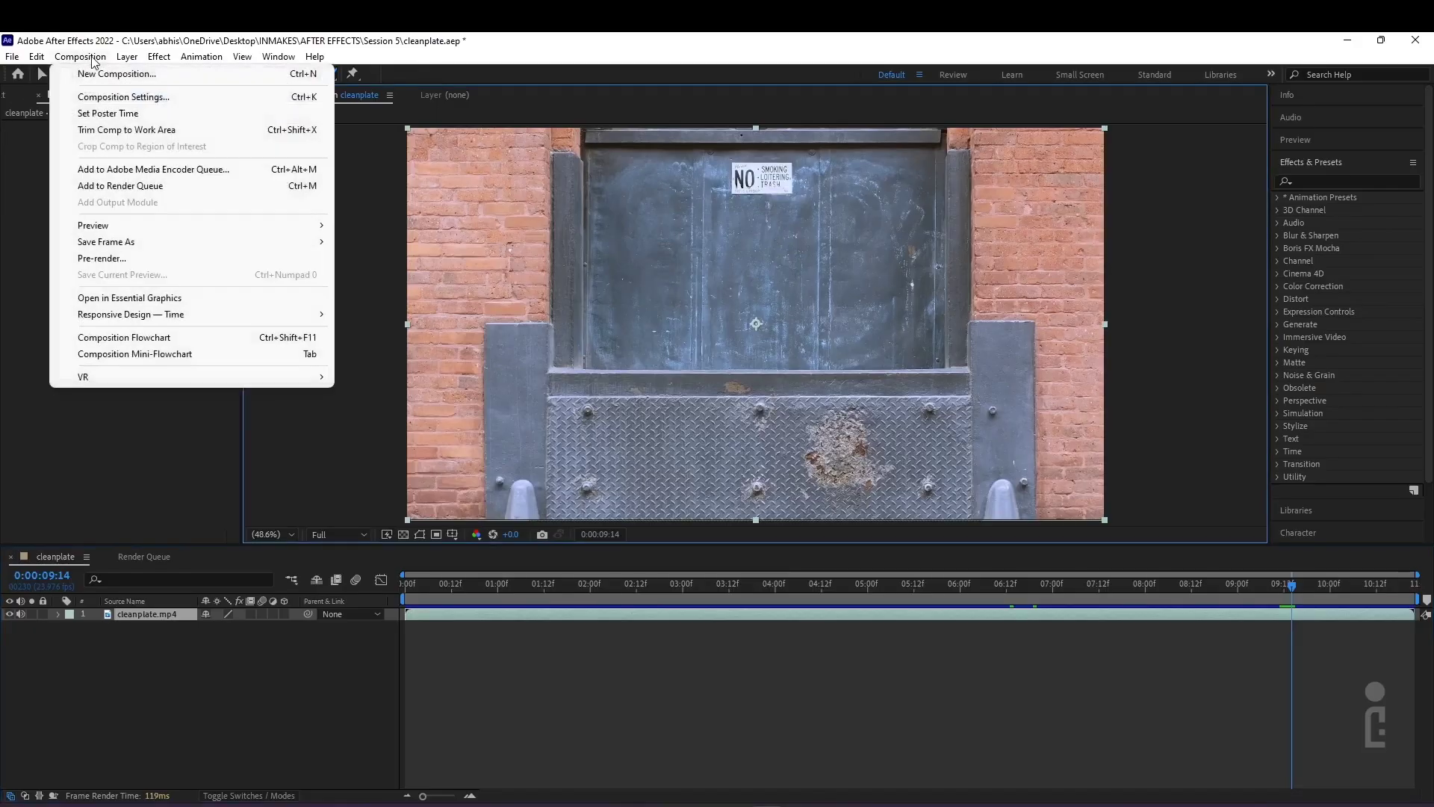
mouse_move(88, 245)
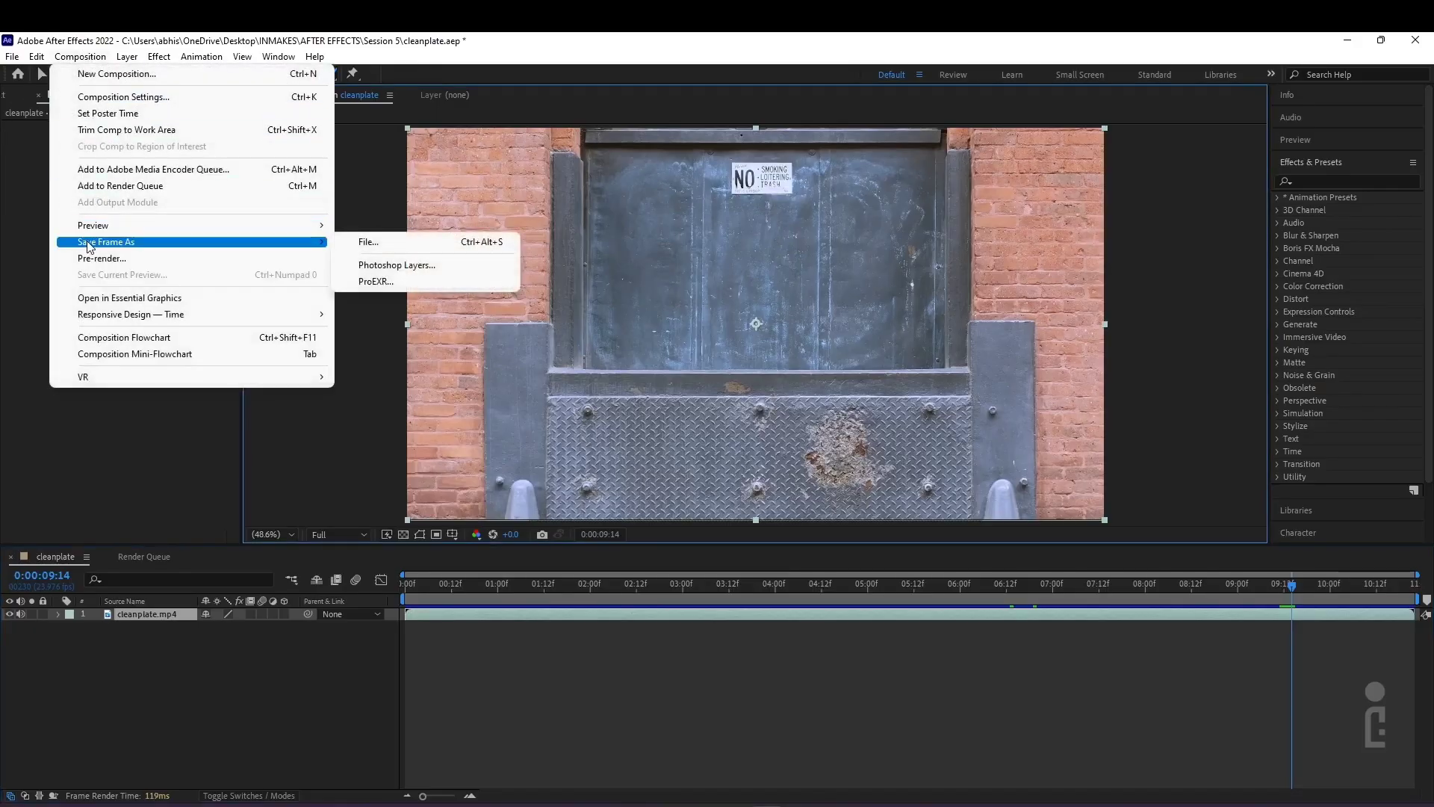
left_click(392, 242)
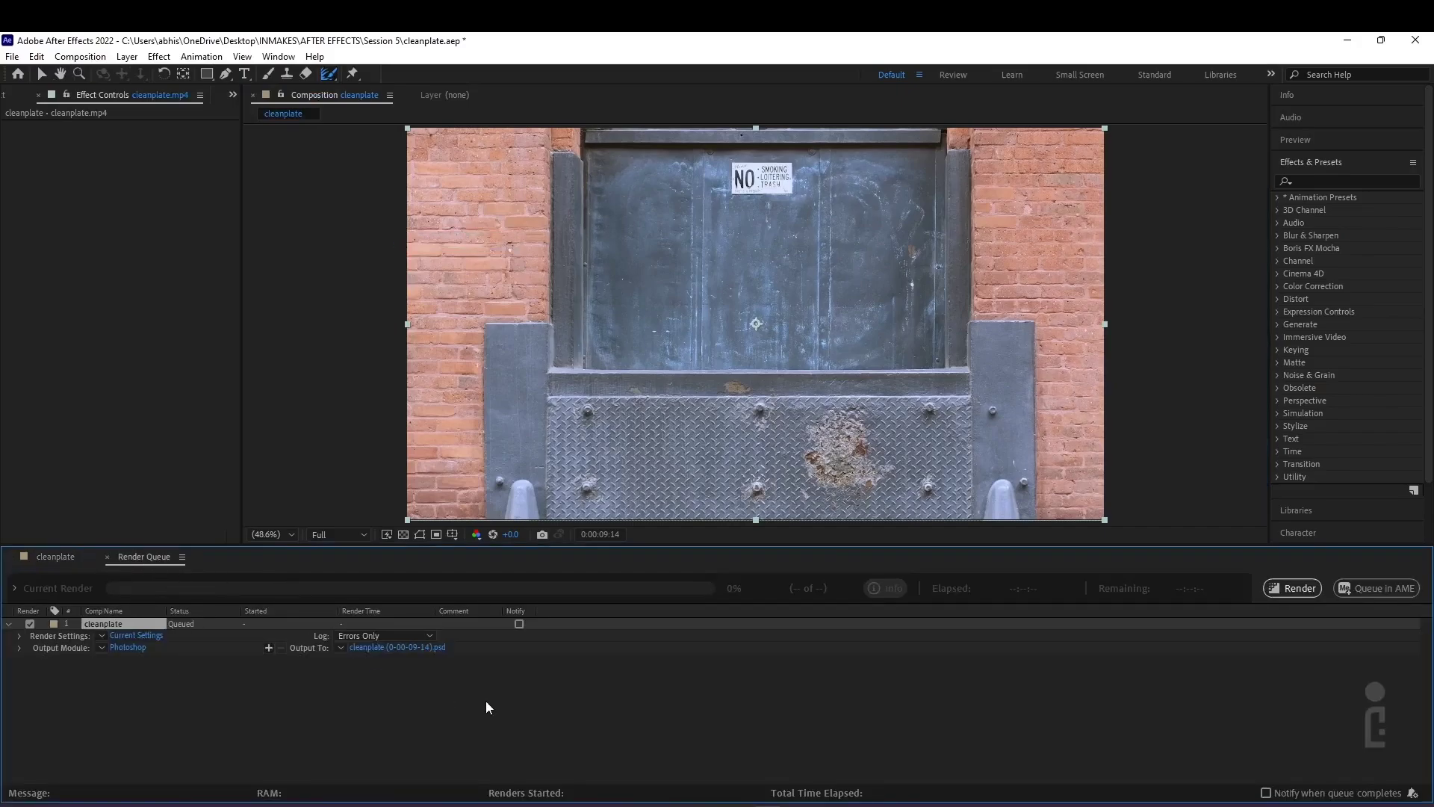
Set the queued frame's output format to JPEG Sequence
left_click(135, 647)
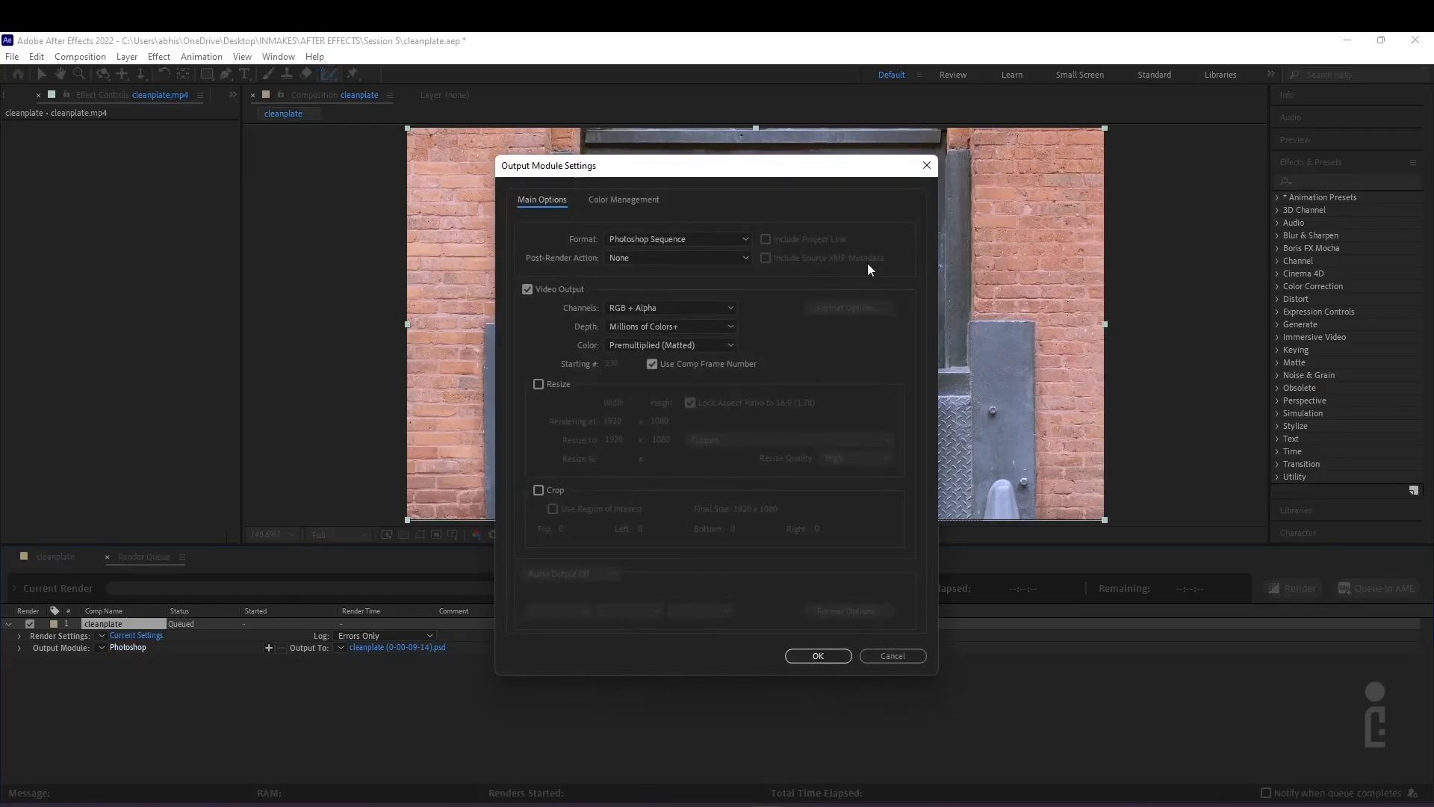
left_click(647, 236)
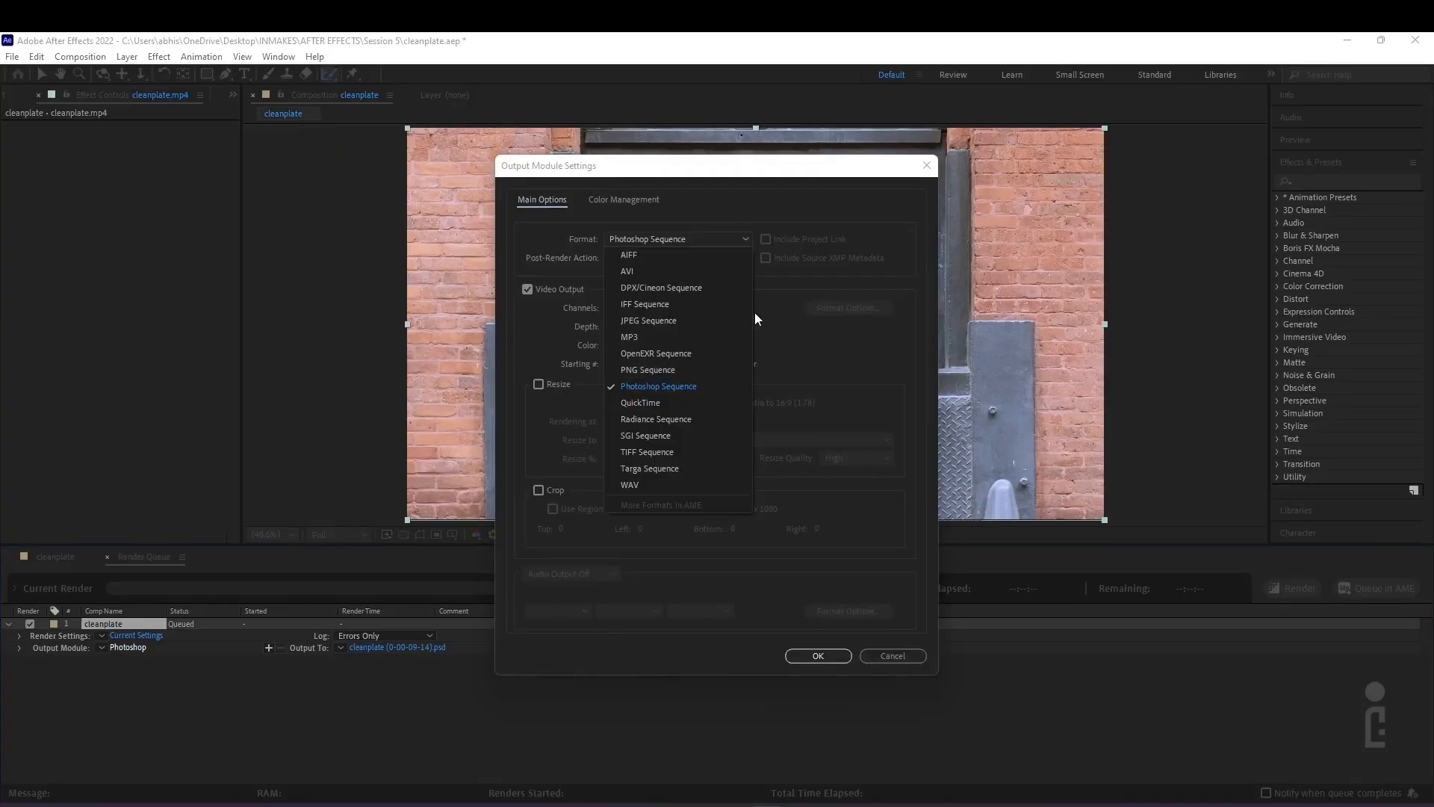
left_click(686, 321)
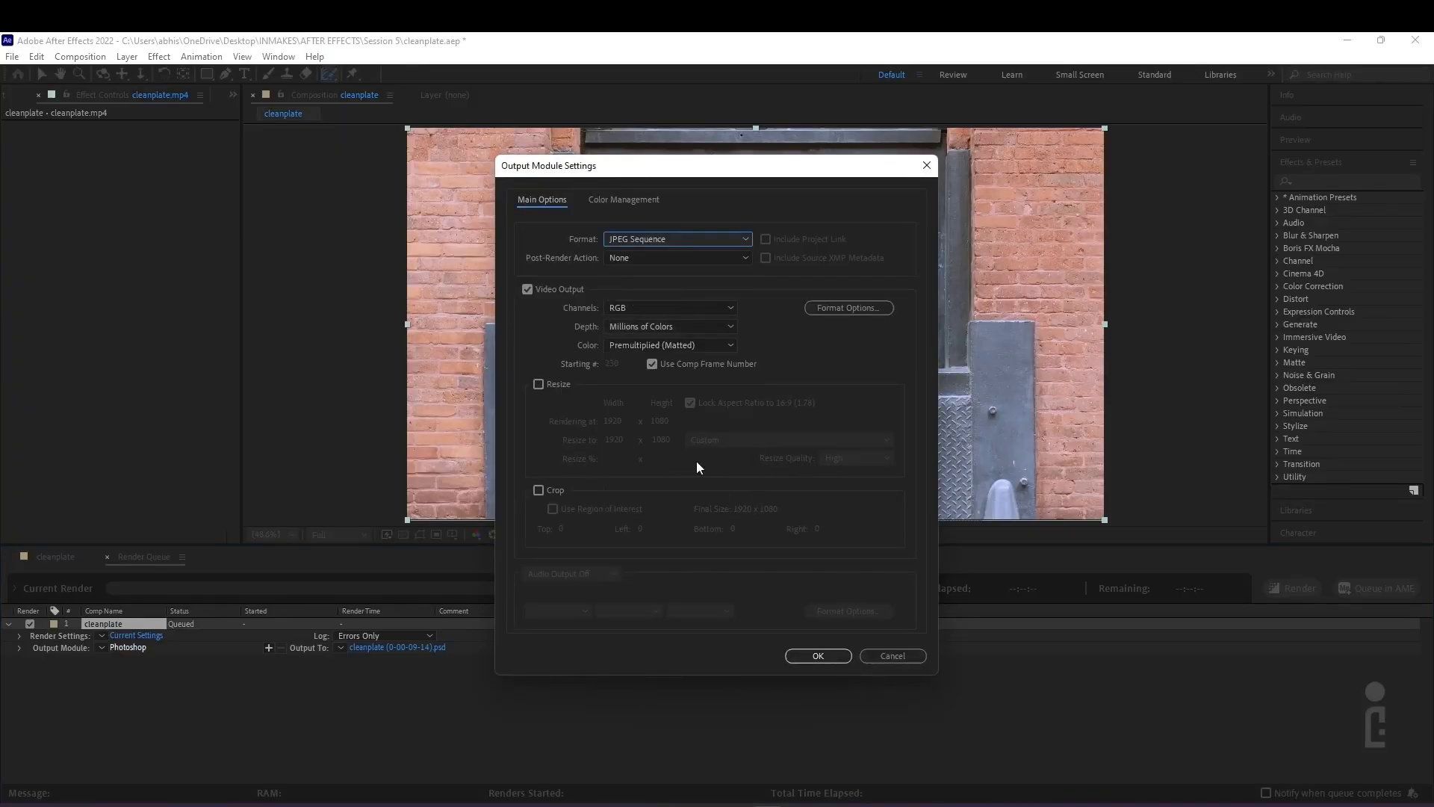
left_click(825, 655)
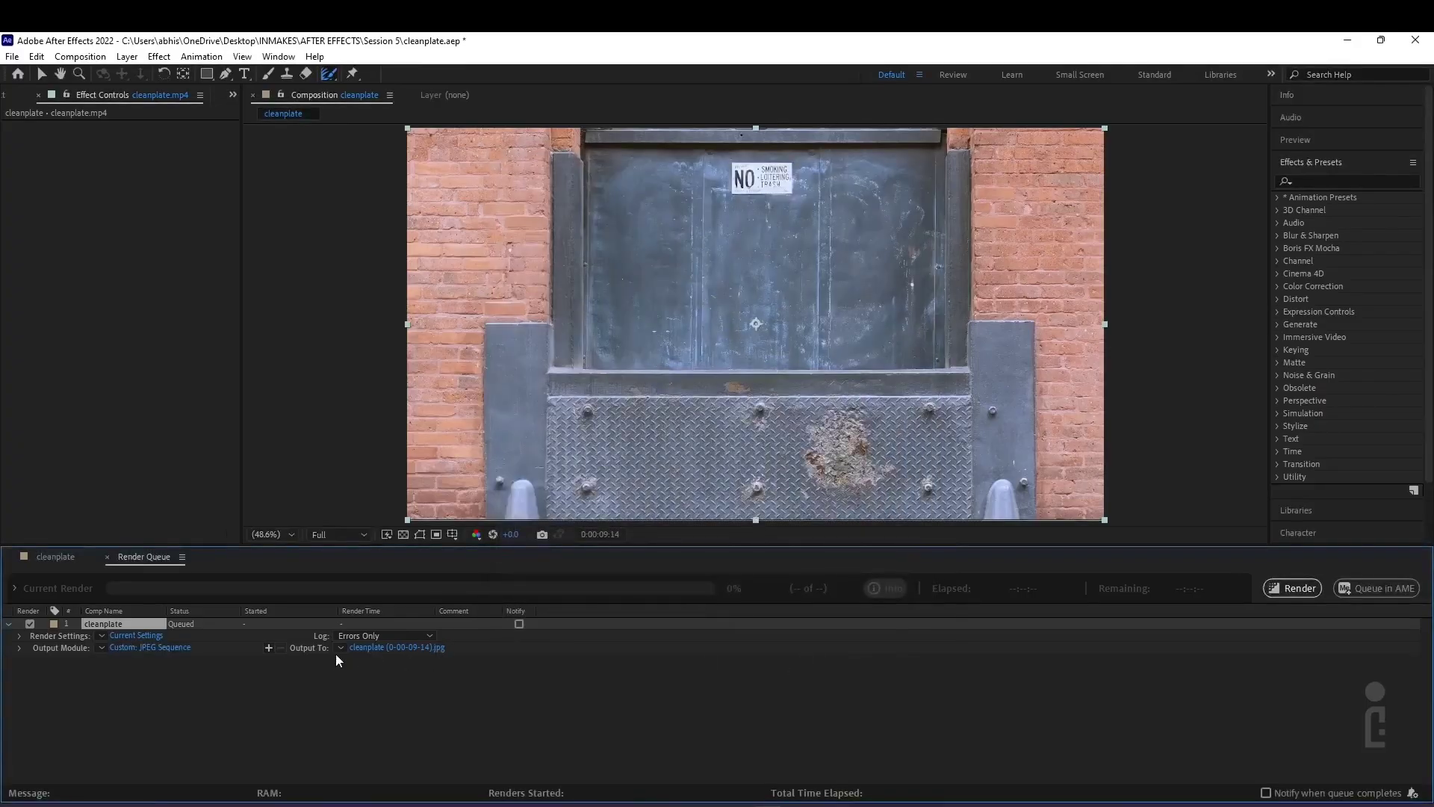
Output the frame to the Session 5 folder as cleanplate (0-00-09-14).jpg and render it
left_click(377, 648)
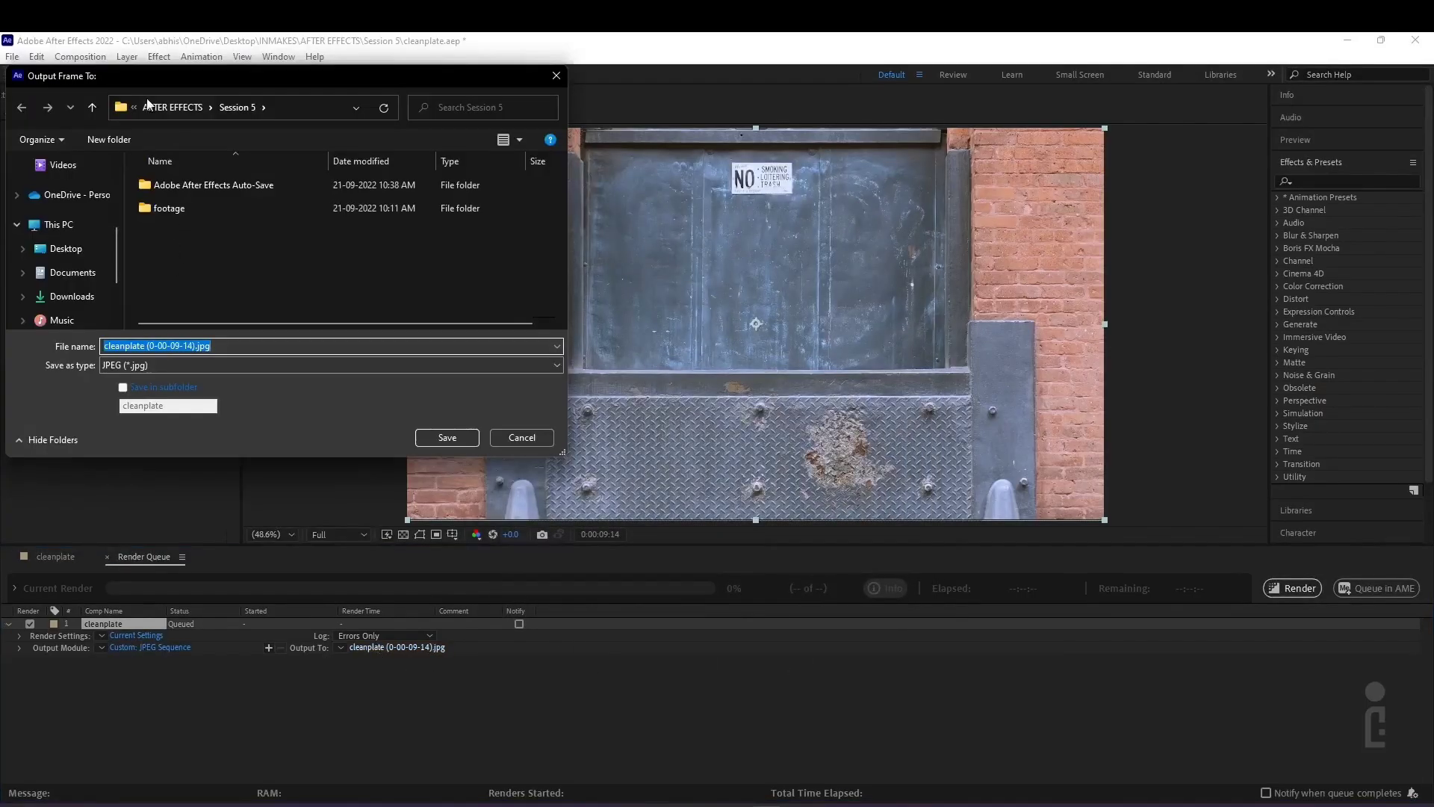
left_click(434, 440)
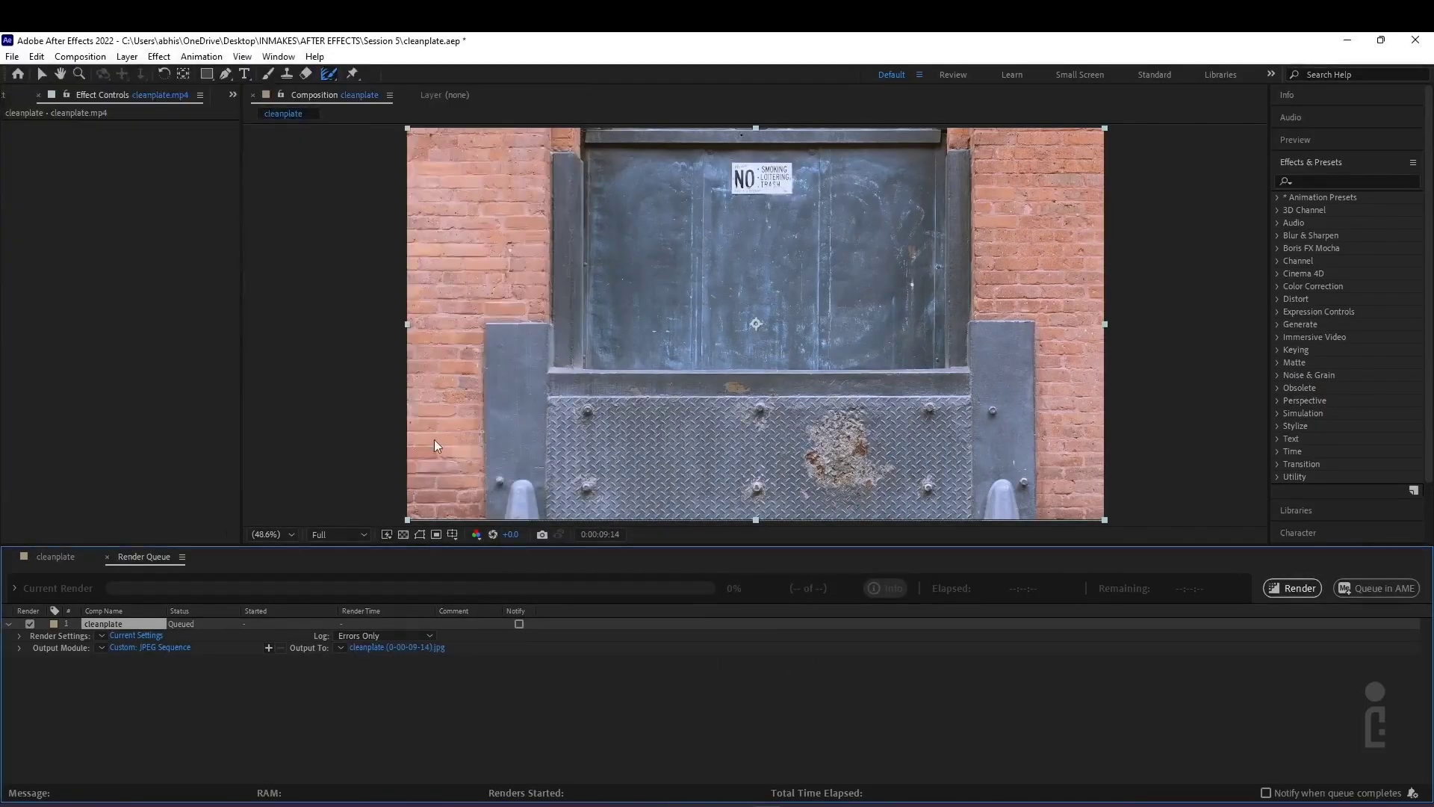
left_click(1298, 588)
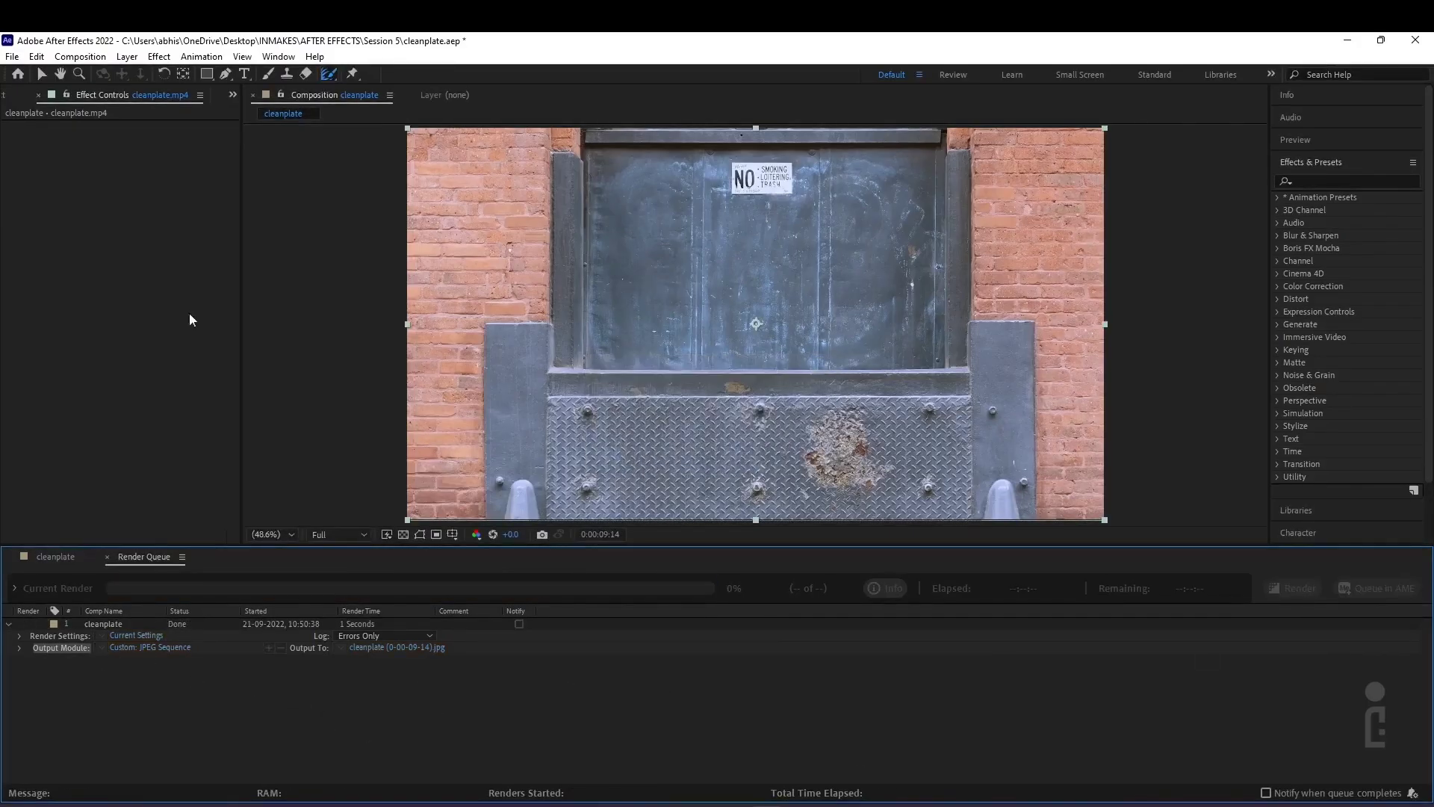
left_click(79, 57)
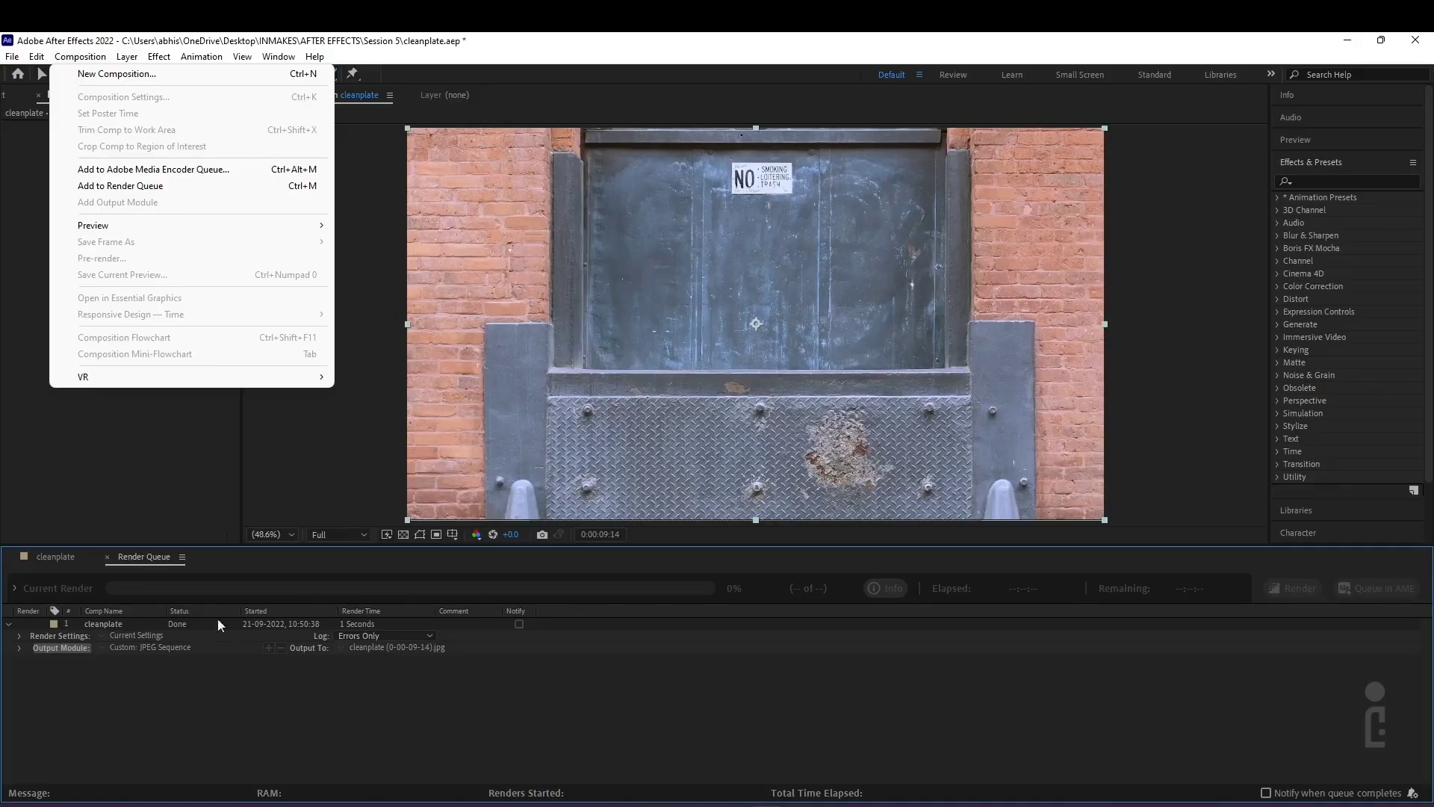
left_click(277, 692)
left_click(52, 556)
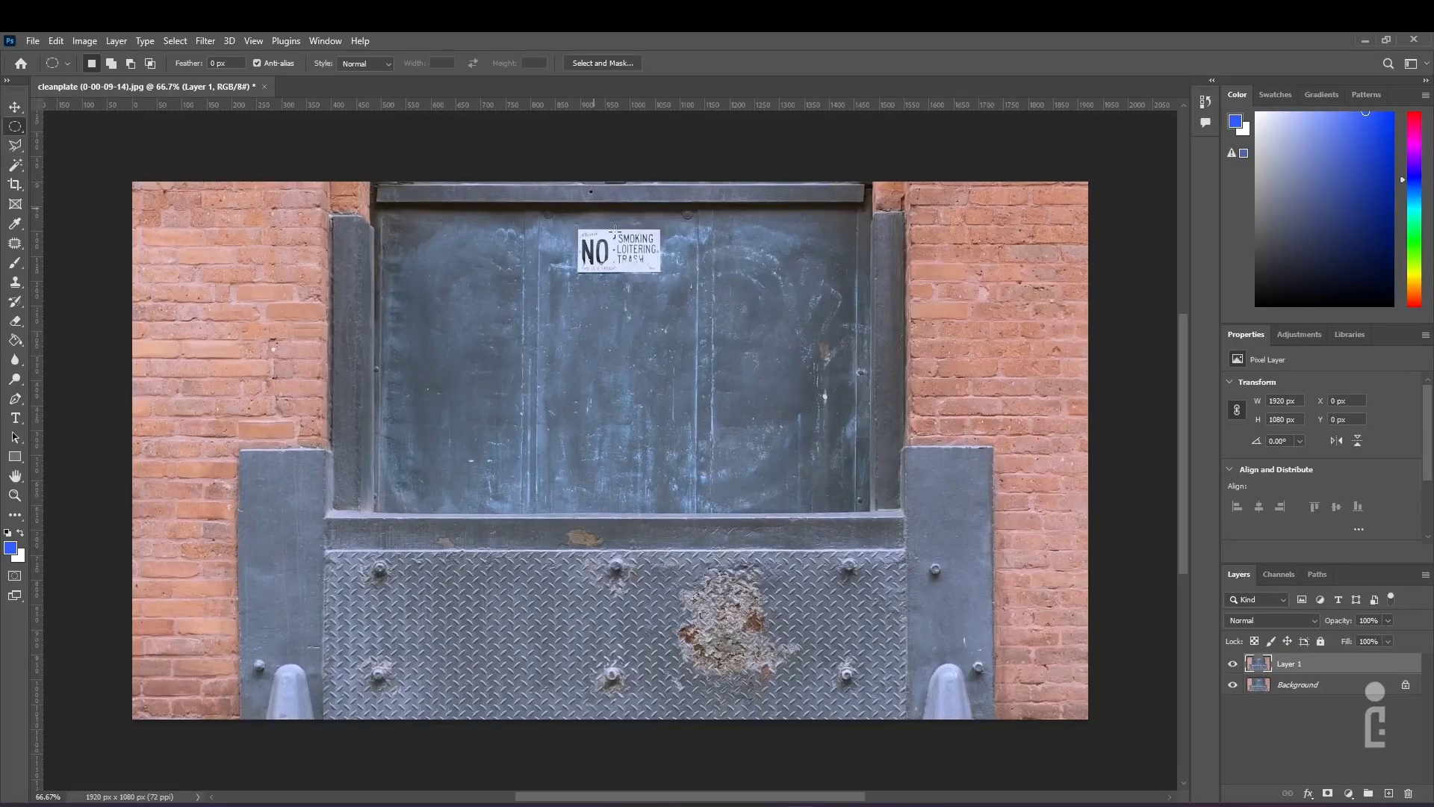
Remove the NO SMOKING sign from the door with a rectangular selection and Content-Aware Fill, output to a new layer
key("ctrl+plus")
key("ctrl+plus")
scroll(857, 492, "up", 8)
mouse_move(500, 343)
left_mouse_down()
mouse_move(802, 541)
mouse_move(689, 538)
mouse_move(771, 519)
left_mouse_up()
key("shift+m")
left_click(56, 41)
left_click(94, 301)
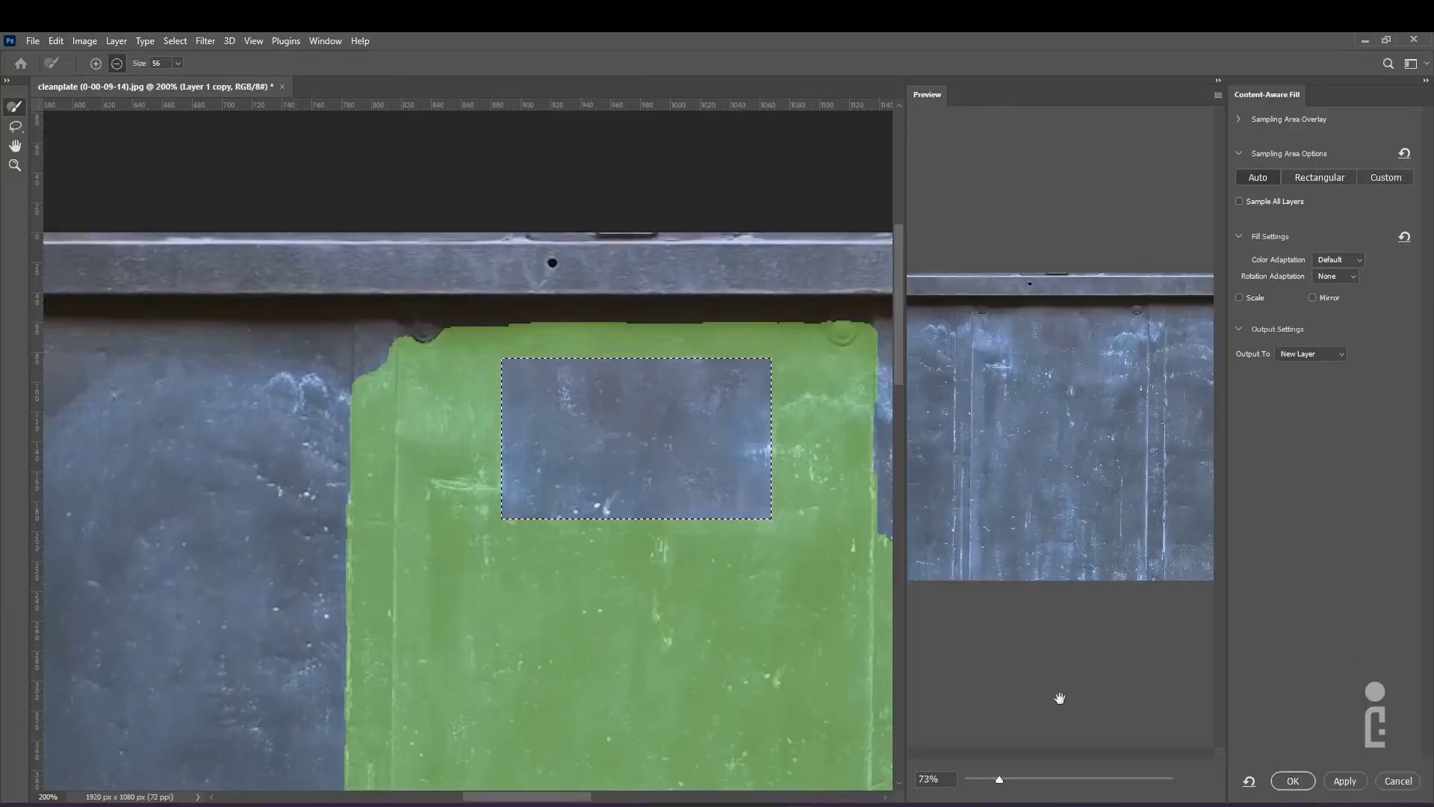
left_click(1290, 782)
key("ctrl+d")
Soften the fill layer's upper-left edge on a layer mask with a 45 px eraser at 0% hardness, and merge it with Layer 1
left_click(1327, 794)
key("e")
left_click(108, 64)
left_click(83, 146)
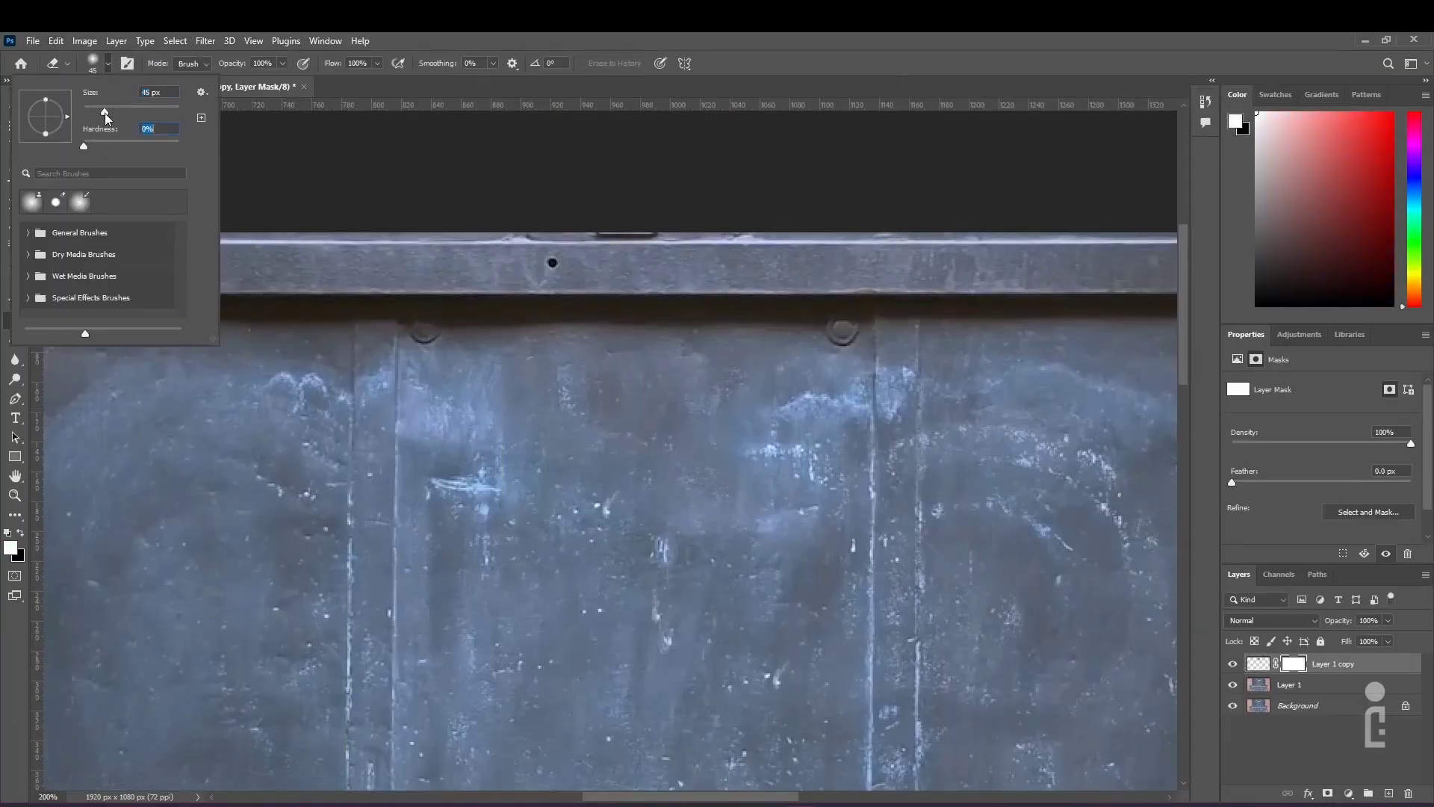
left_click(102, 110)
left_click(1232, 663, "alt")
mouse_move(477, 380)
left_mouse_down()
mouse_move(482, 531)
mouse_move(480, 334)
left_mouse_up()
left_click(1233, 705)
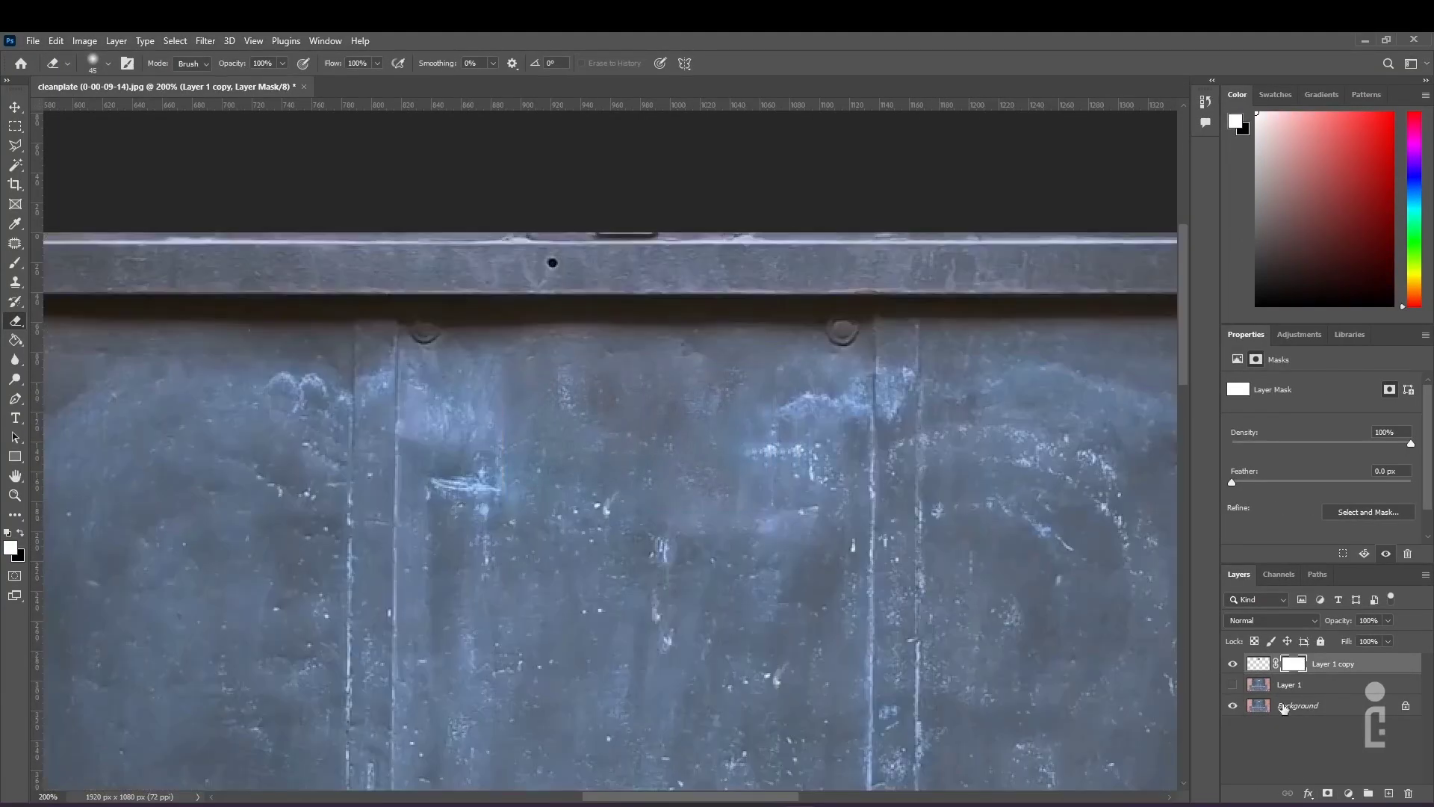
right_click(1342, 733)
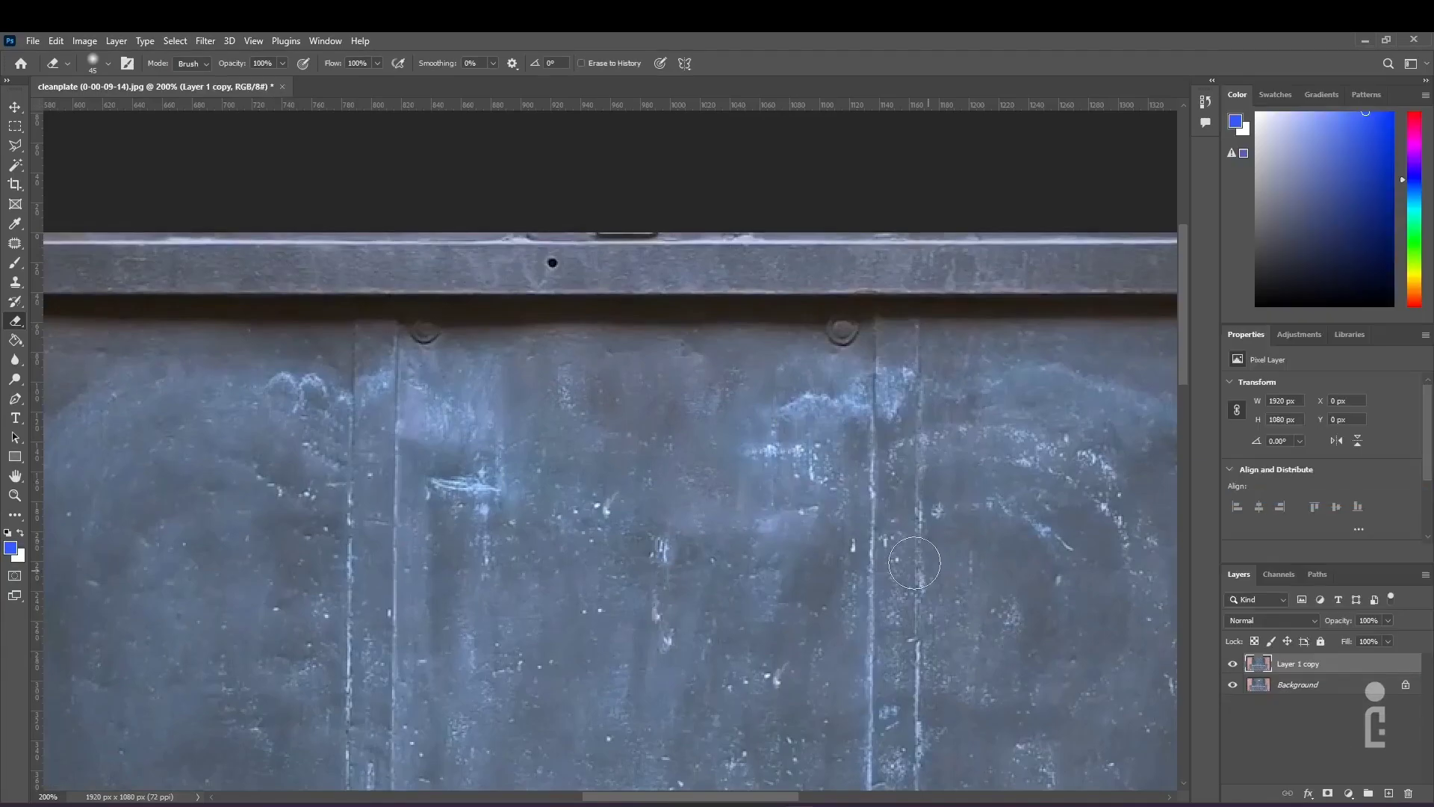
Patch the small blemishes on the door just below the top beam, between the two rivets, with the Patch tool
key("j")
left_click_drag(686, 357, 690, 359)
key("ctrl+d")
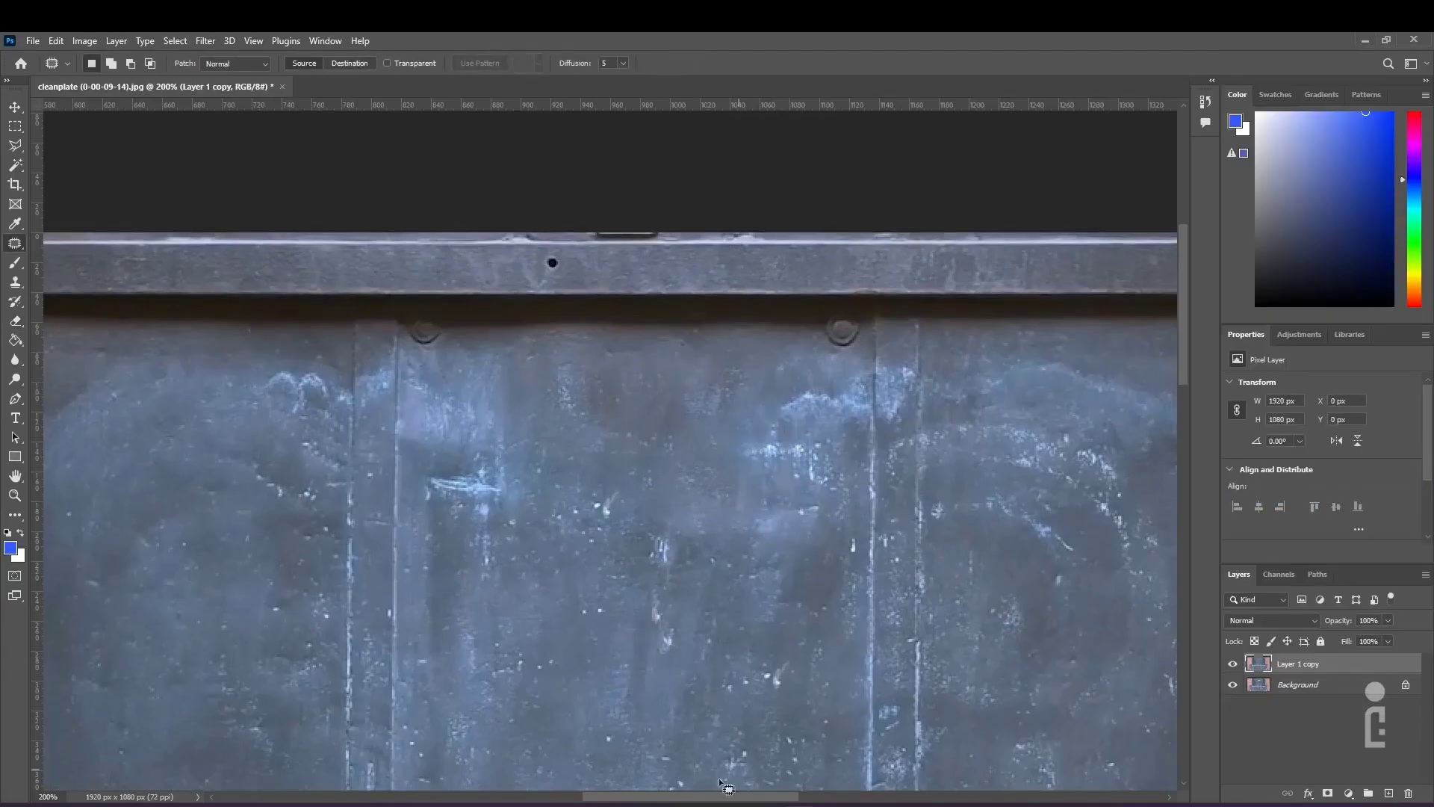
left_click_drag(719, 796, 686, 796)
mouse_move(685, 409)
left_mouse_down()
mouse_move(679, 386)
mouse_move(699, 359)
left_mouse_up()
key("ctrl+d")
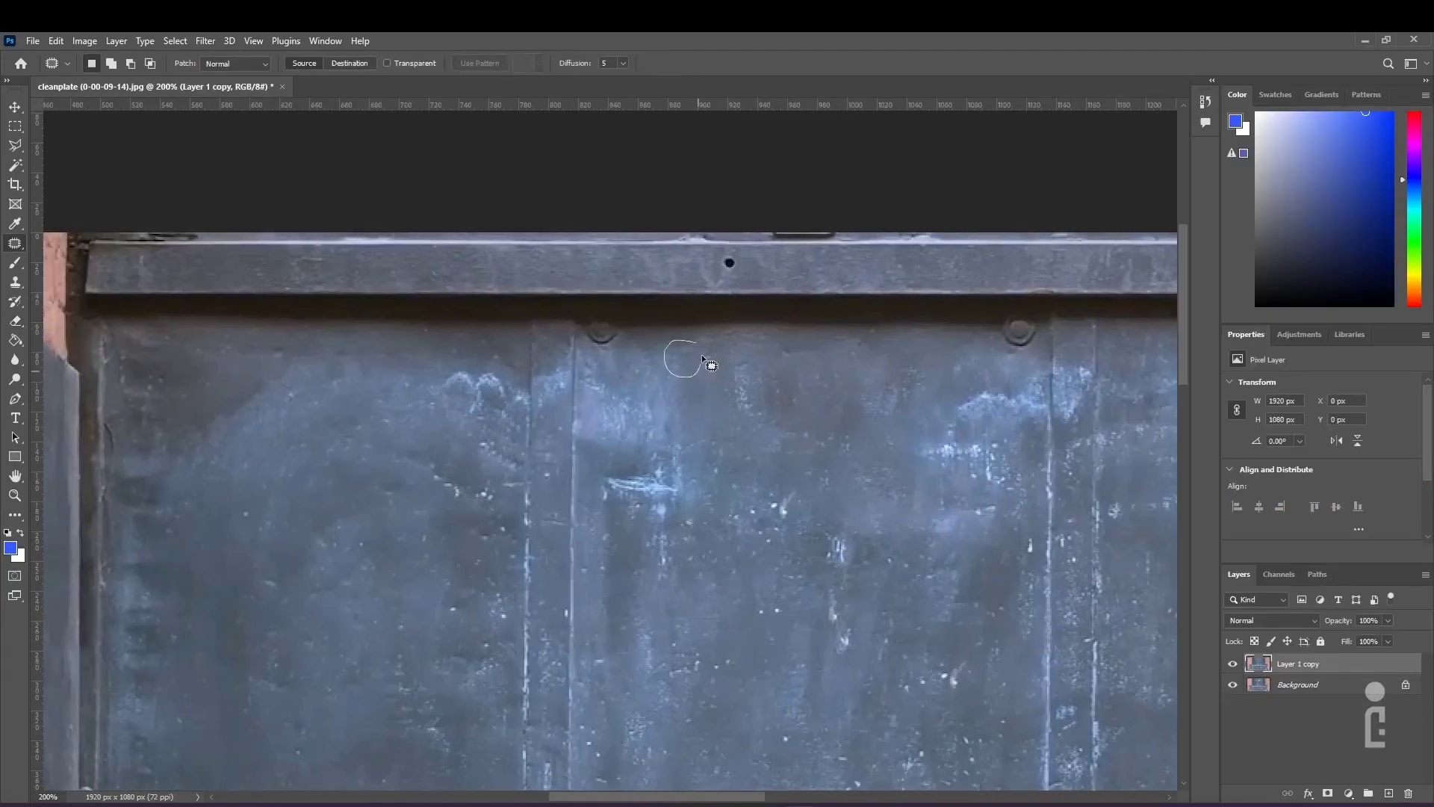
key("ctrl+d")
Patch the large rusty, peeling area on the lower diamond plate with a clean stretch of the same tread pattern
left_click_drag(744, 797, 805, 797)
key("ctrl+minus")
key("ctrl+minus")
left_click_drag(1183, 366, 1183, 498)
key("ctrl+BackSpace")
key("ctrl+z")
key("ctrl+plus")
key("ctrl+plus")
key("ctrl+plus")
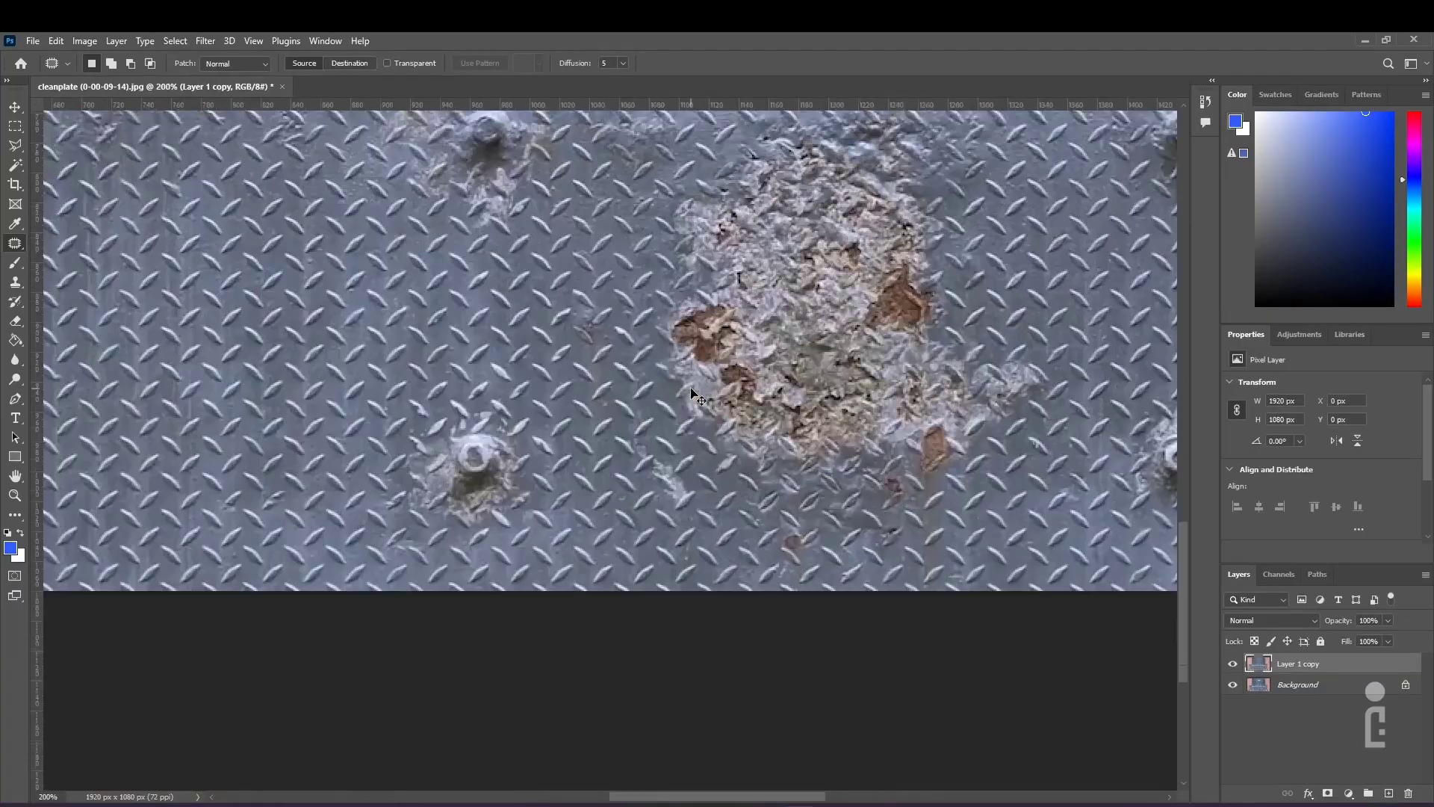
left_click_drag(717, 796, 775, 796)
left_click_drag(1183, 597, 1183, 571)
mouse_move(354, 547)
left_mouse_down()
mouse_move(497, 645)
mouse_move(626, 262)
mouse_move(351, 545)
left_mouse_up()
left_click_drag(699, 796, 602, 796)
left_click_drag(980, 499, 258, 500)
key("ctrl+d")
Patch the leftover smudges near the diamond plate's bottom edge, between the two lower bolts, using clean tread pattern beside them
left_click_drag(678, 796, 771, 796)
left_click_drag(506, 668, 508, 670)
left_click_drag(508, 685, 424, 686)
key("ctrl+d")
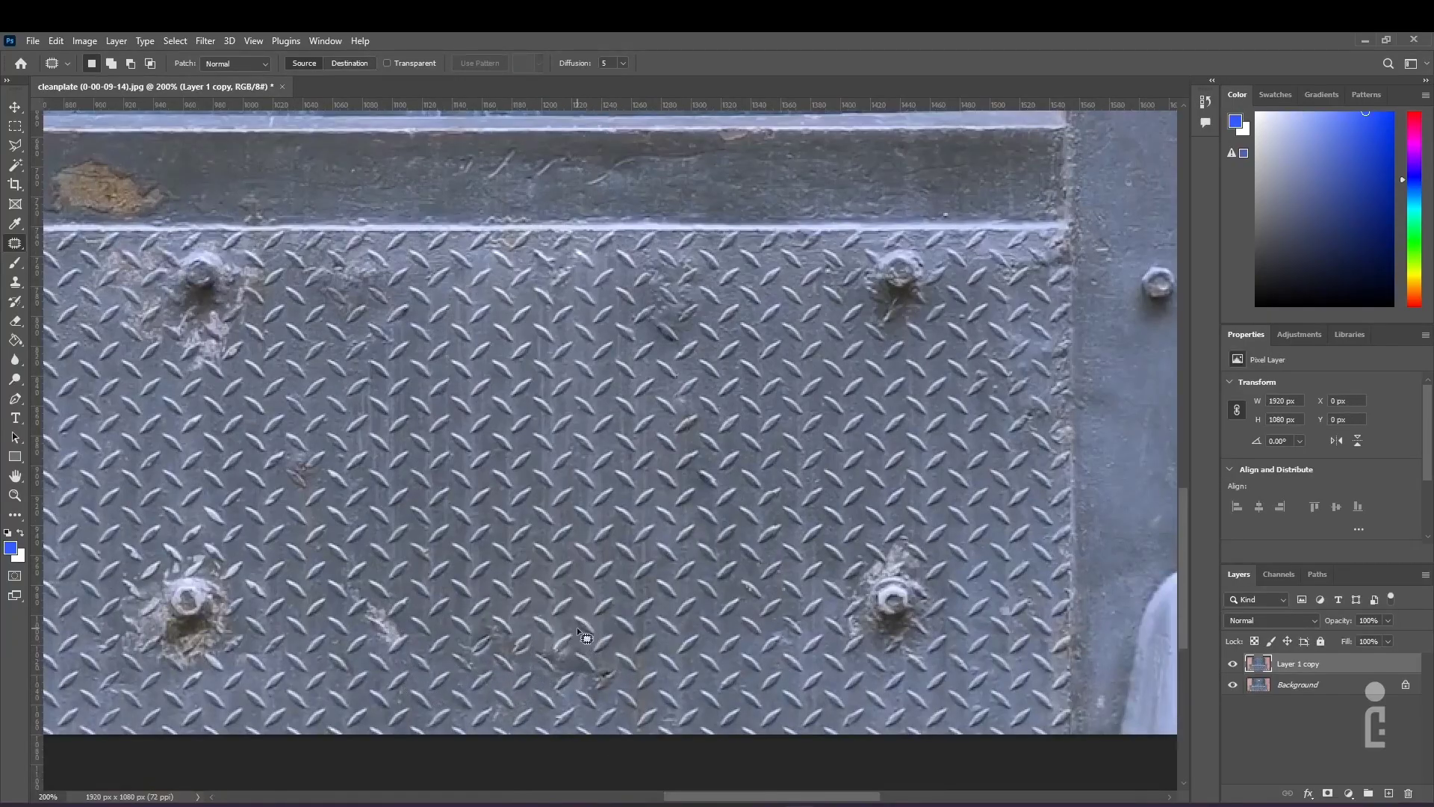
mouse_move(575, 625)
left_mouse_down()
mouse_move(524, 667)
mouse_move(594, 693)
mouse_move(619, 660)
mouse_move(726, 654)
left_mouse_up()
key("ctrl+d")
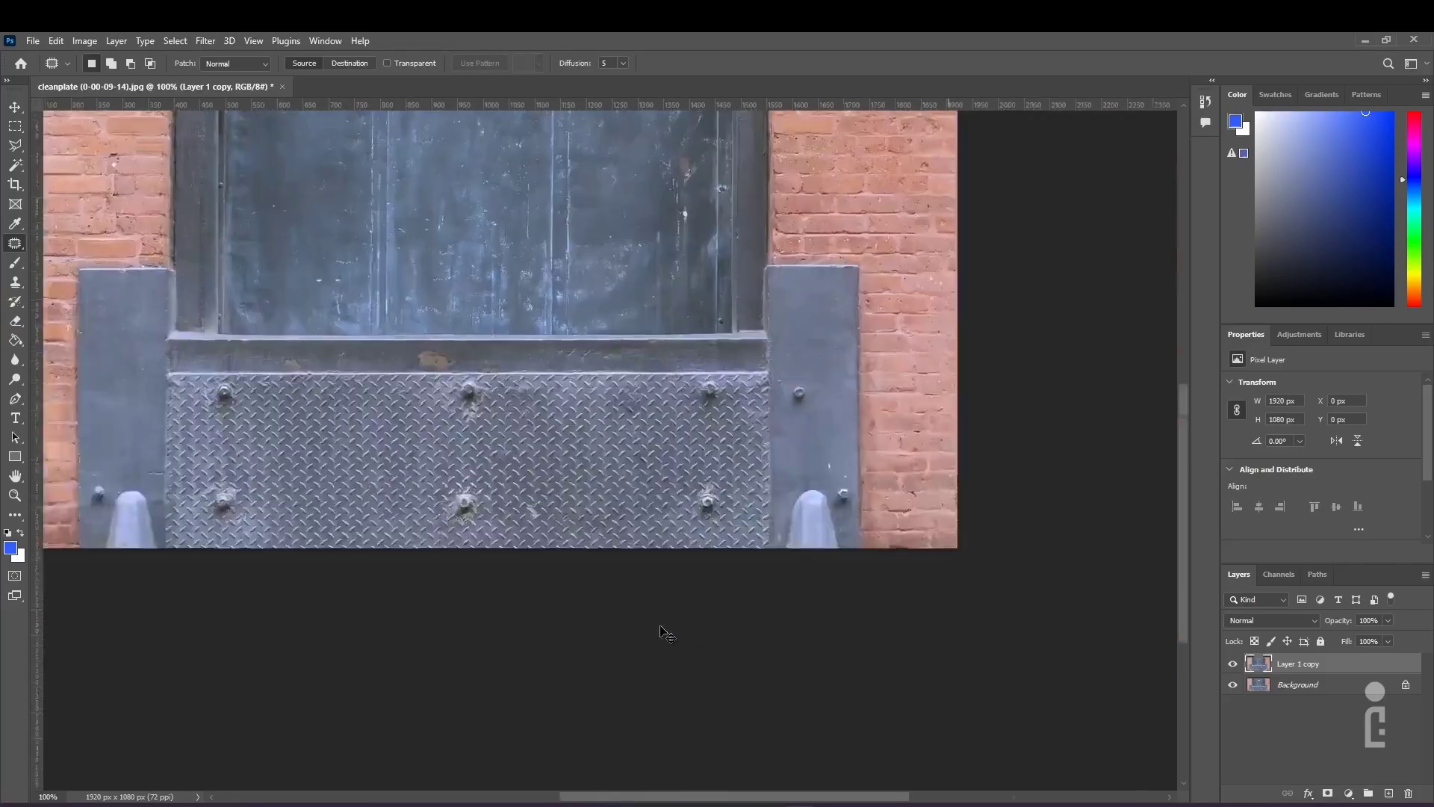
Switch to After Effects, place cleanplate (0-00-09-14).jpg above cleanplate.mp4 in the timeline, and toggle its visibility to compare both layers
key("ctrl+minus")
key("ctrl+minus")
left_click_drag(730, 600, 831, 635)
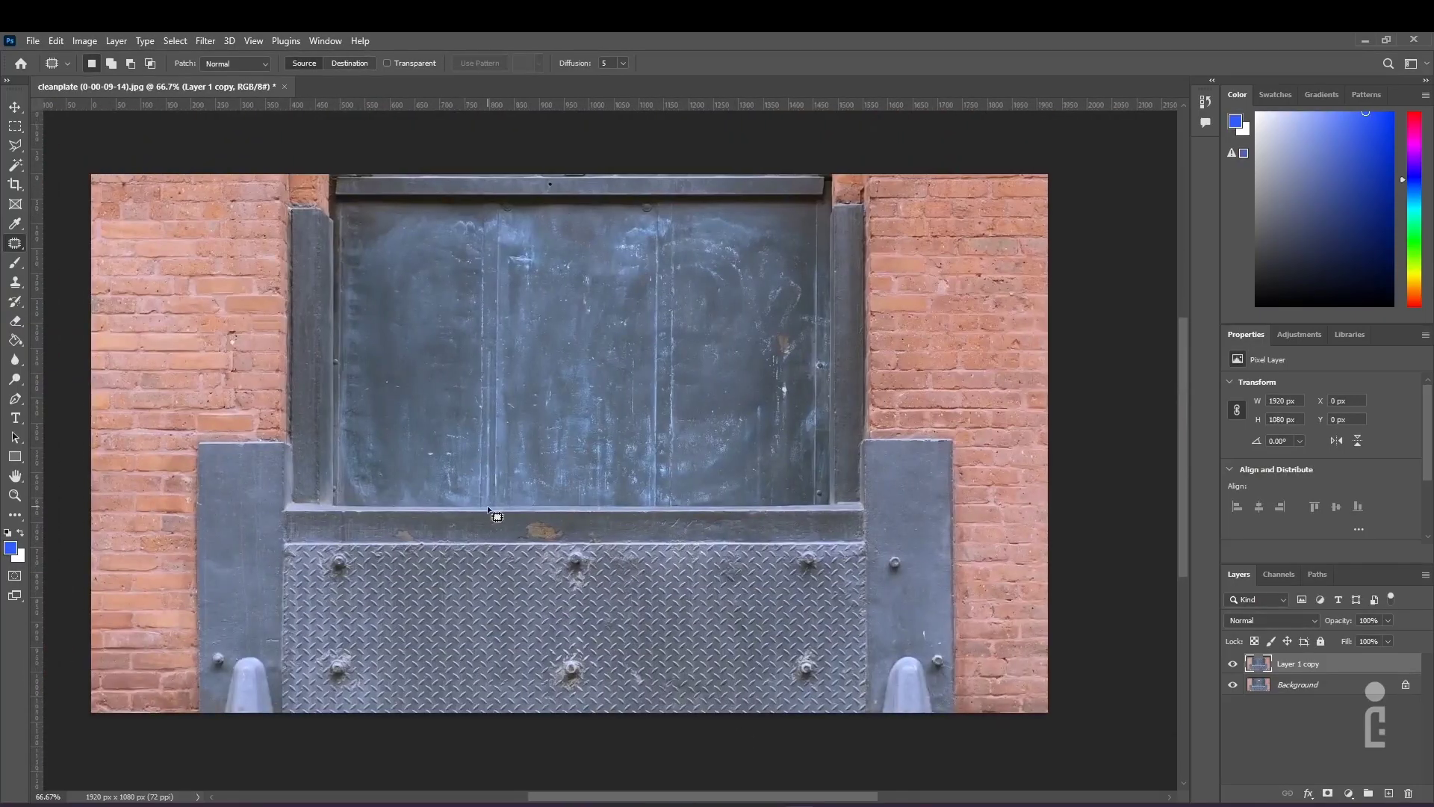
key("alt+Tab")
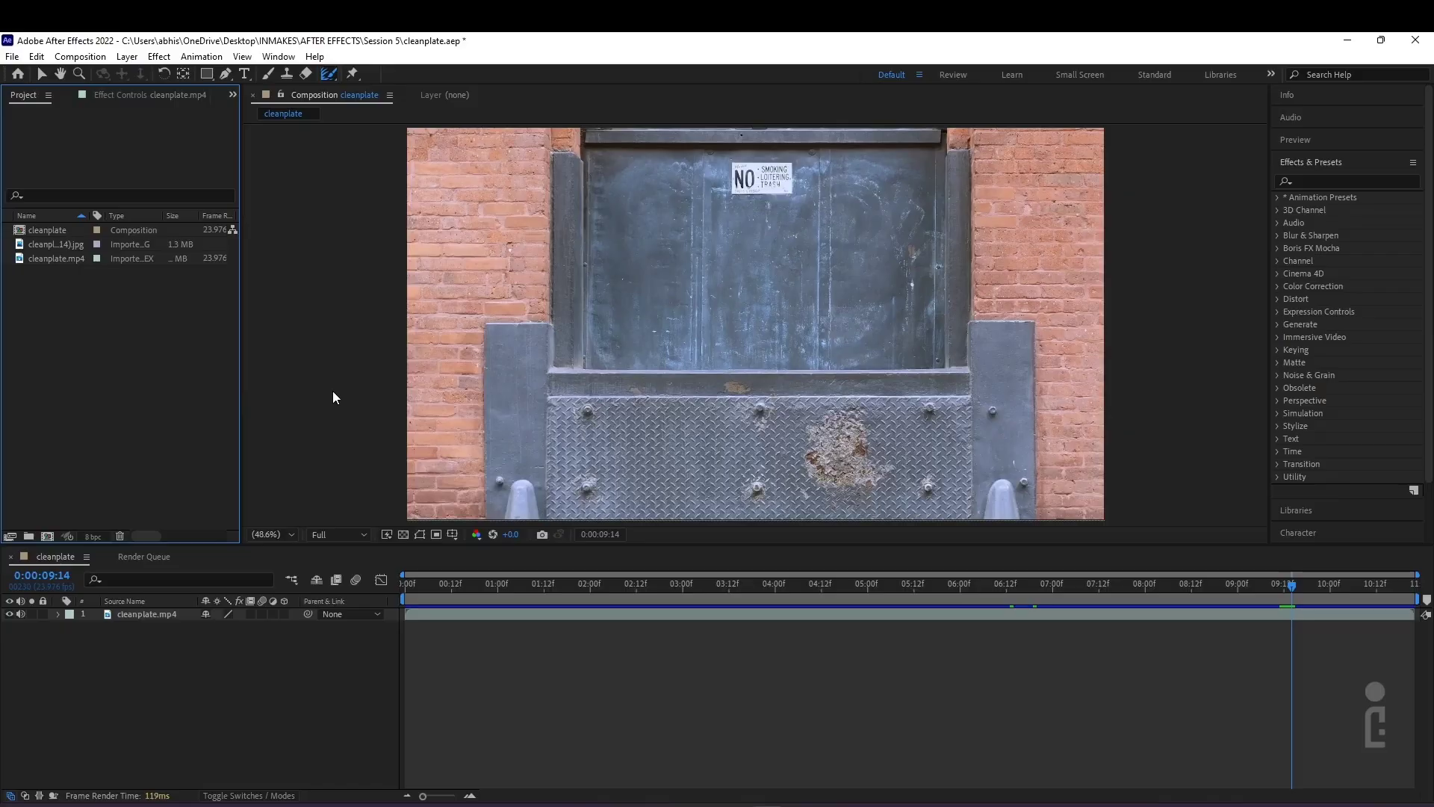
left_click_drag(78, 244, 149, 612)
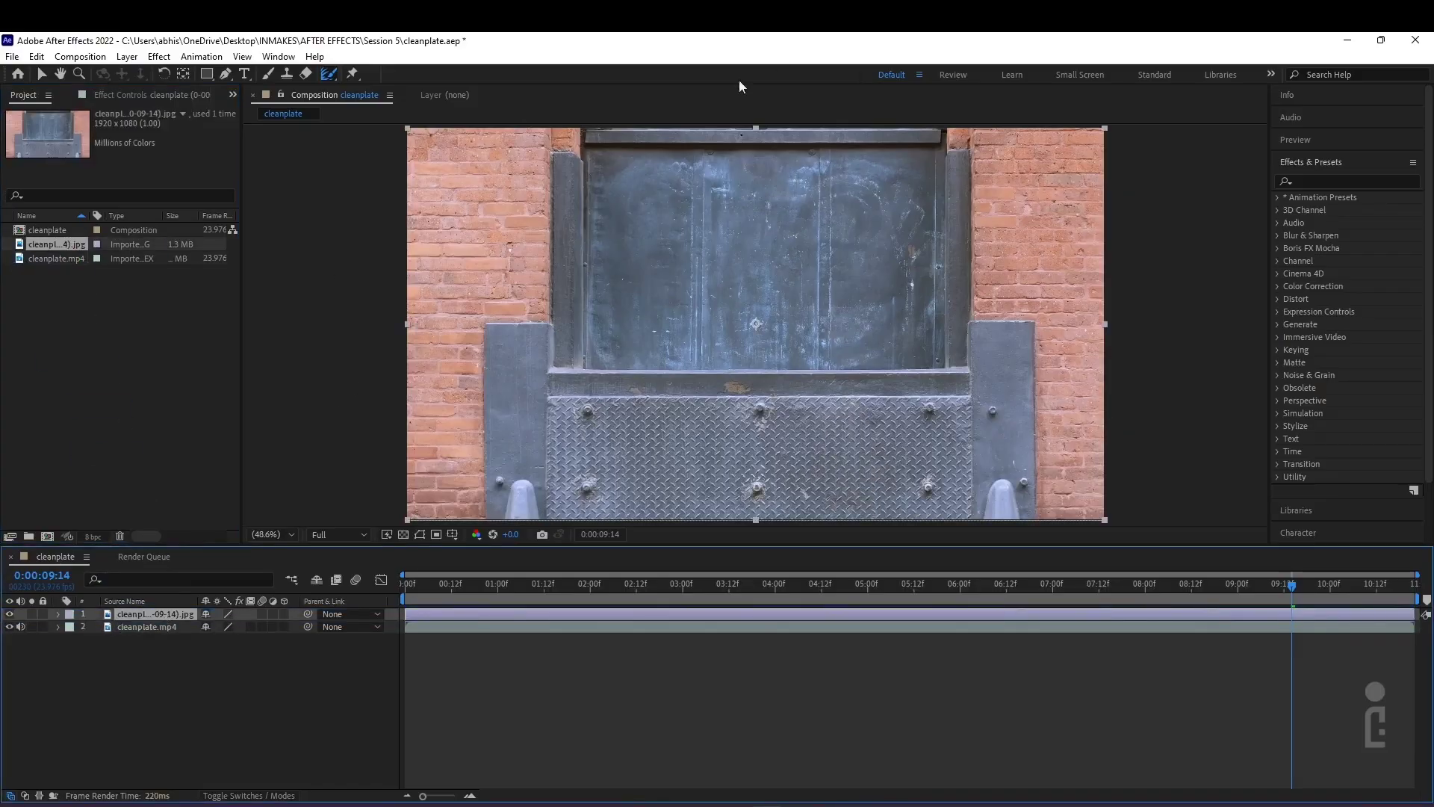
left_click(9, 614)
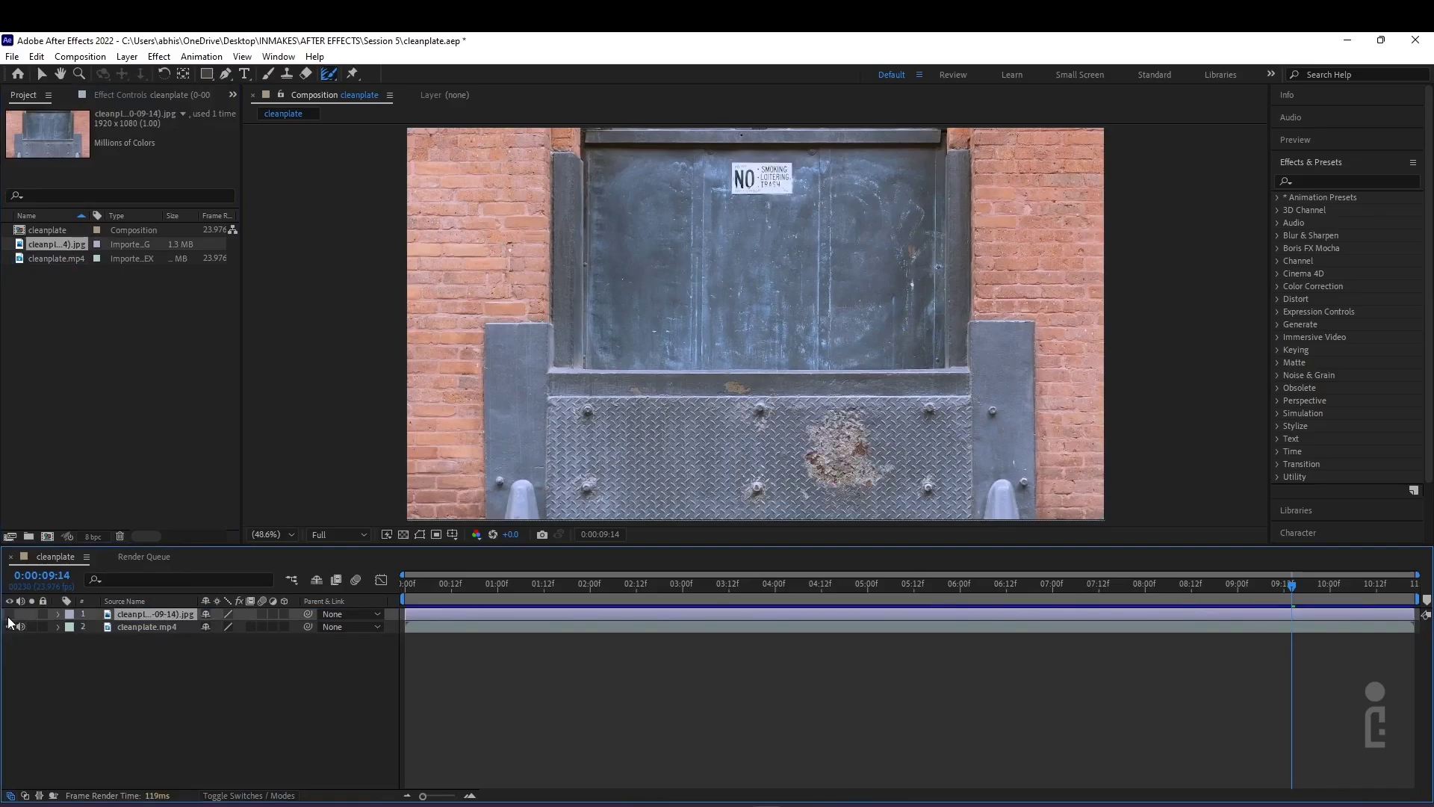
left_click(9, 614)
left_click(9, 615)
left_click(9, 614)
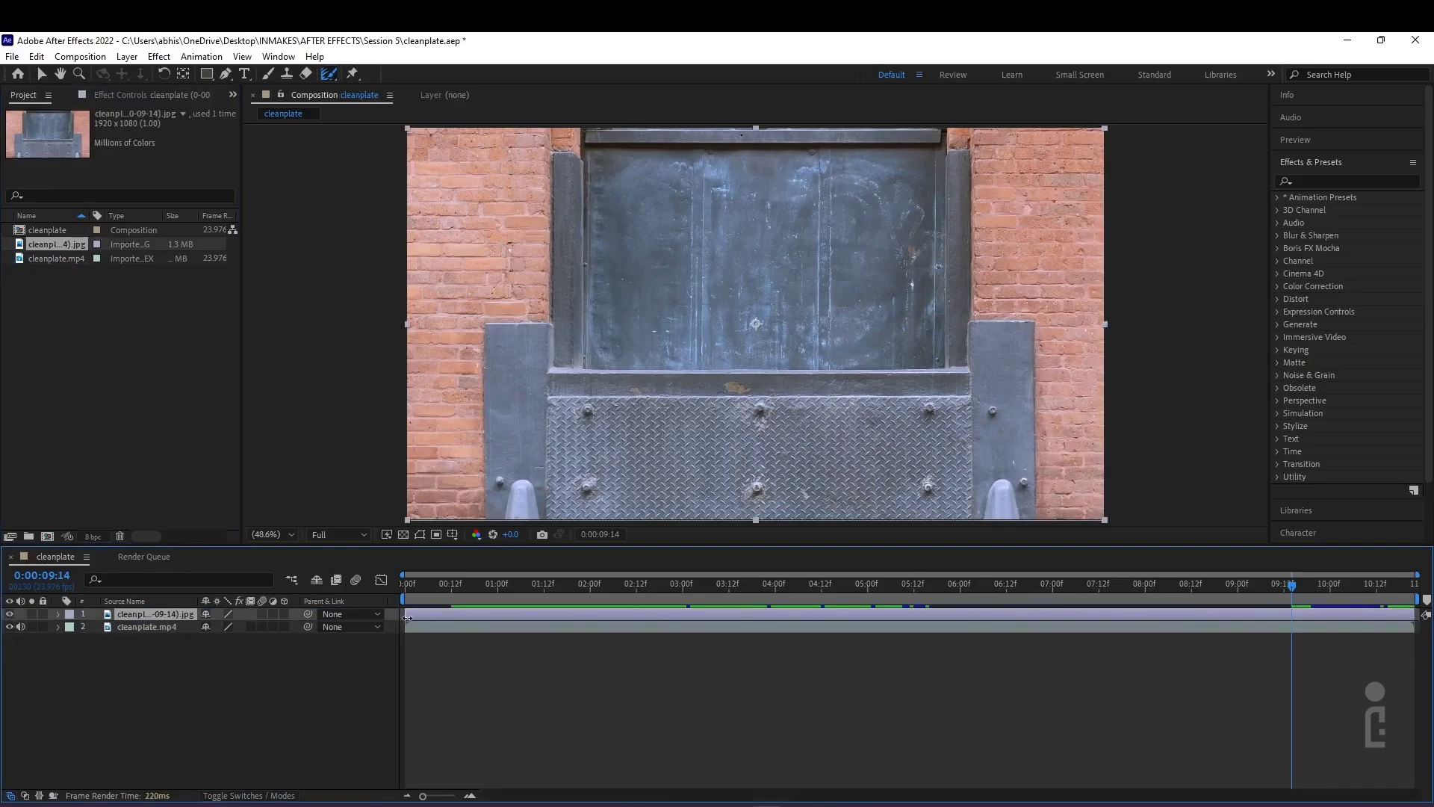
Trim the start of the cleanplate (0-00-09-14).jpg layer to 0:00:09:14 and scrub across the cut to check alignment
left_click_drag(407, 614, 1297, 654)
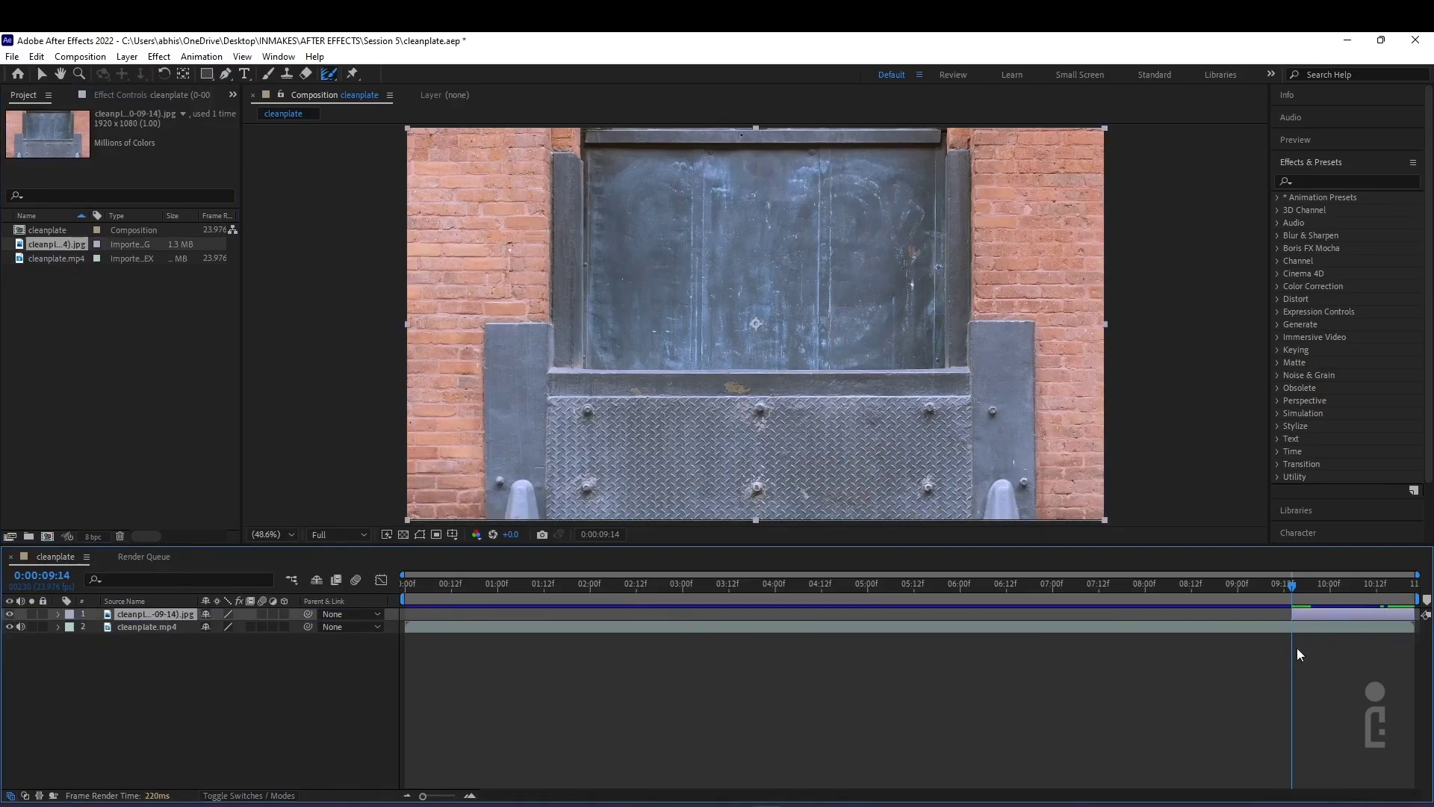
left_click(1280, 584)
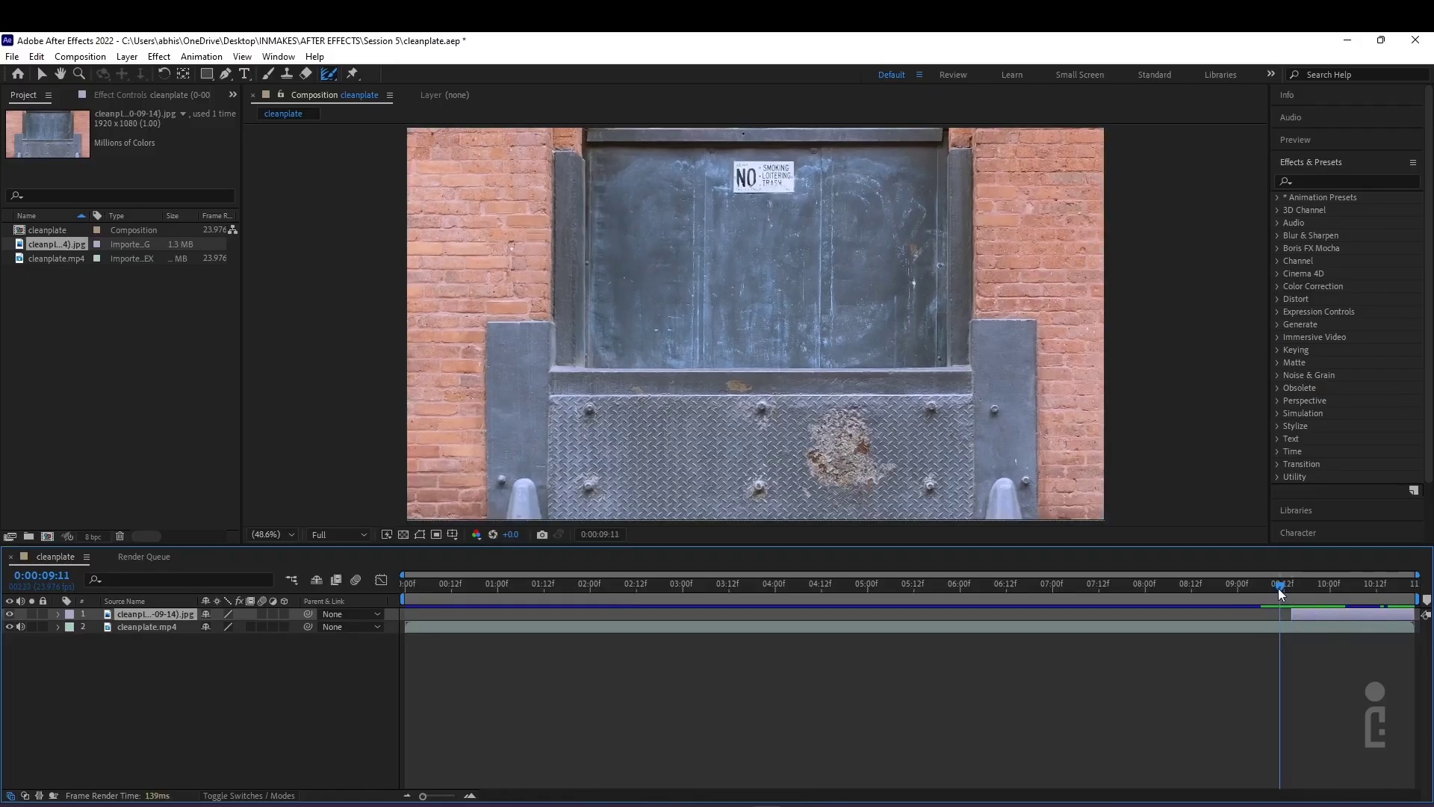
left_click_drag(1279, 590, 1292, 590)
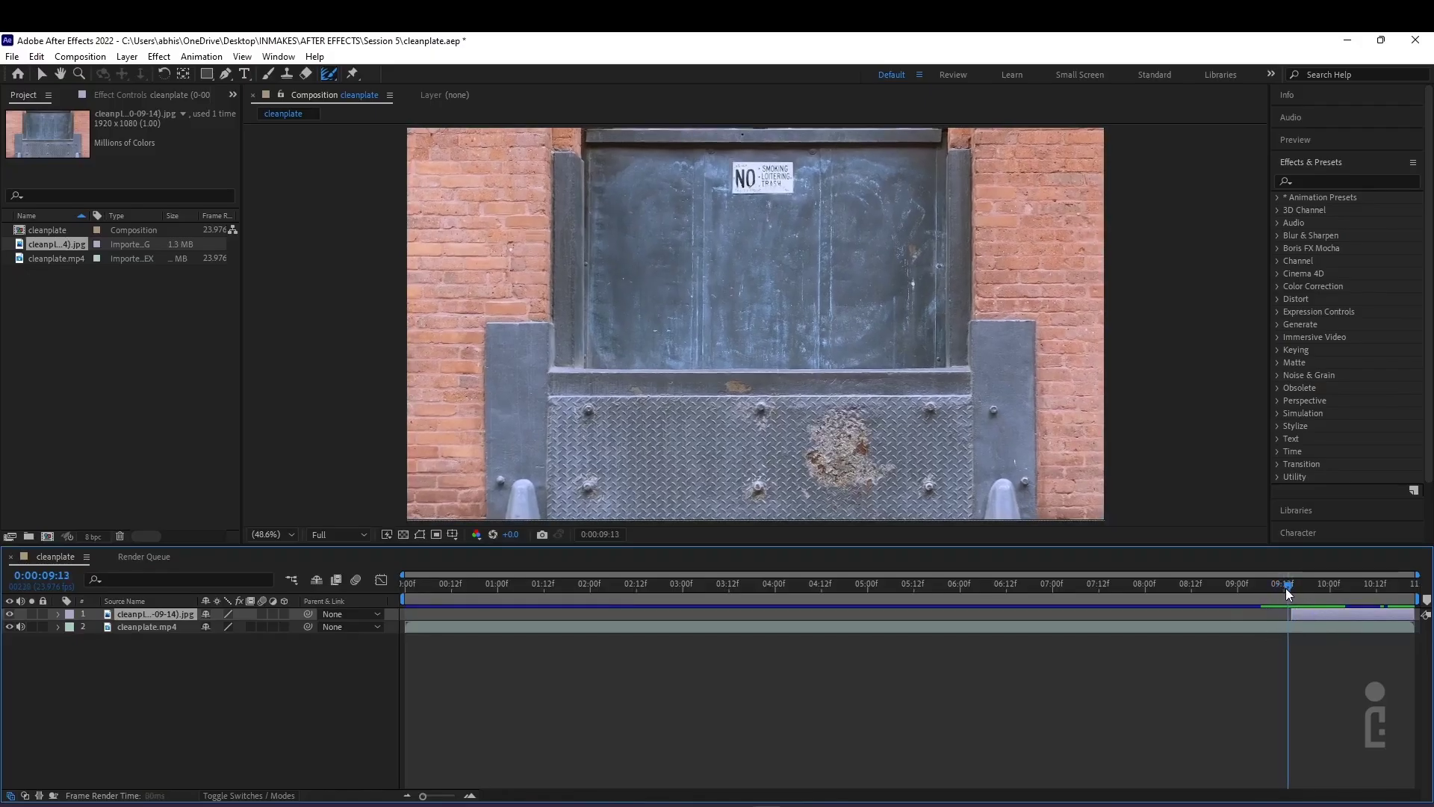
left_click(455, 710)
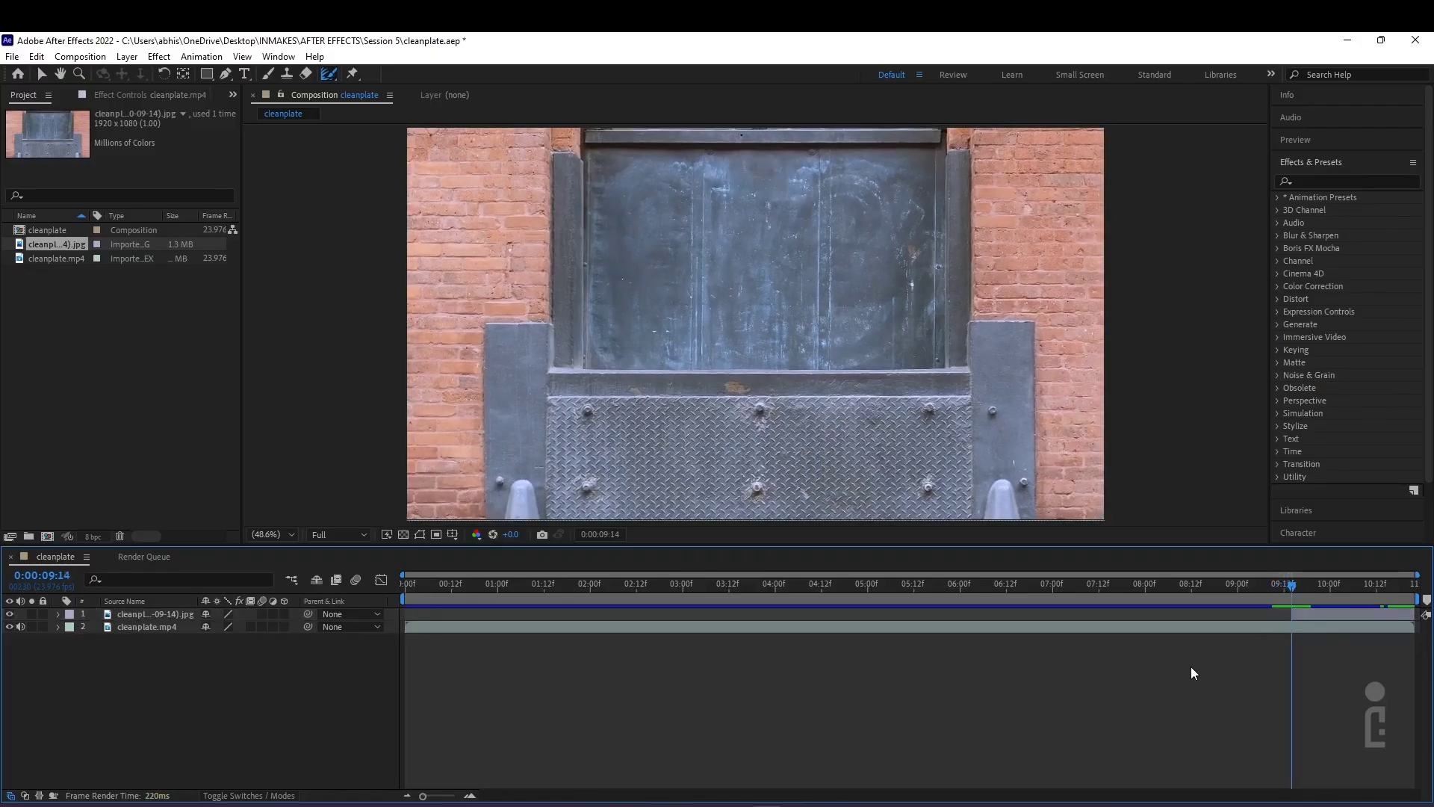
Start Track Motion on the cleanplate.mp4 layer with Position, Rotation and Scale enabled, and activate the Selection tool
left_click(1028, 629)
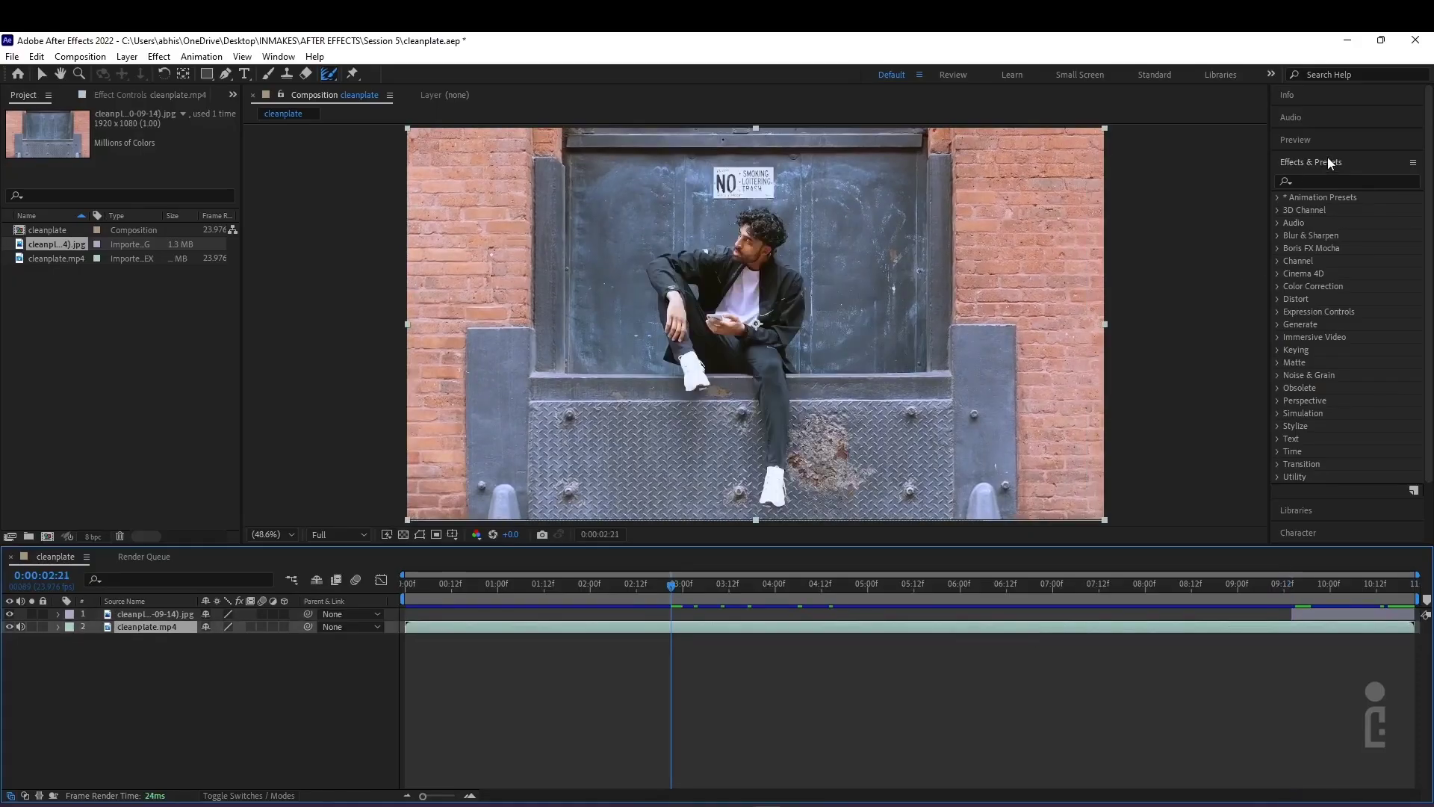
left_click(1328, 160)
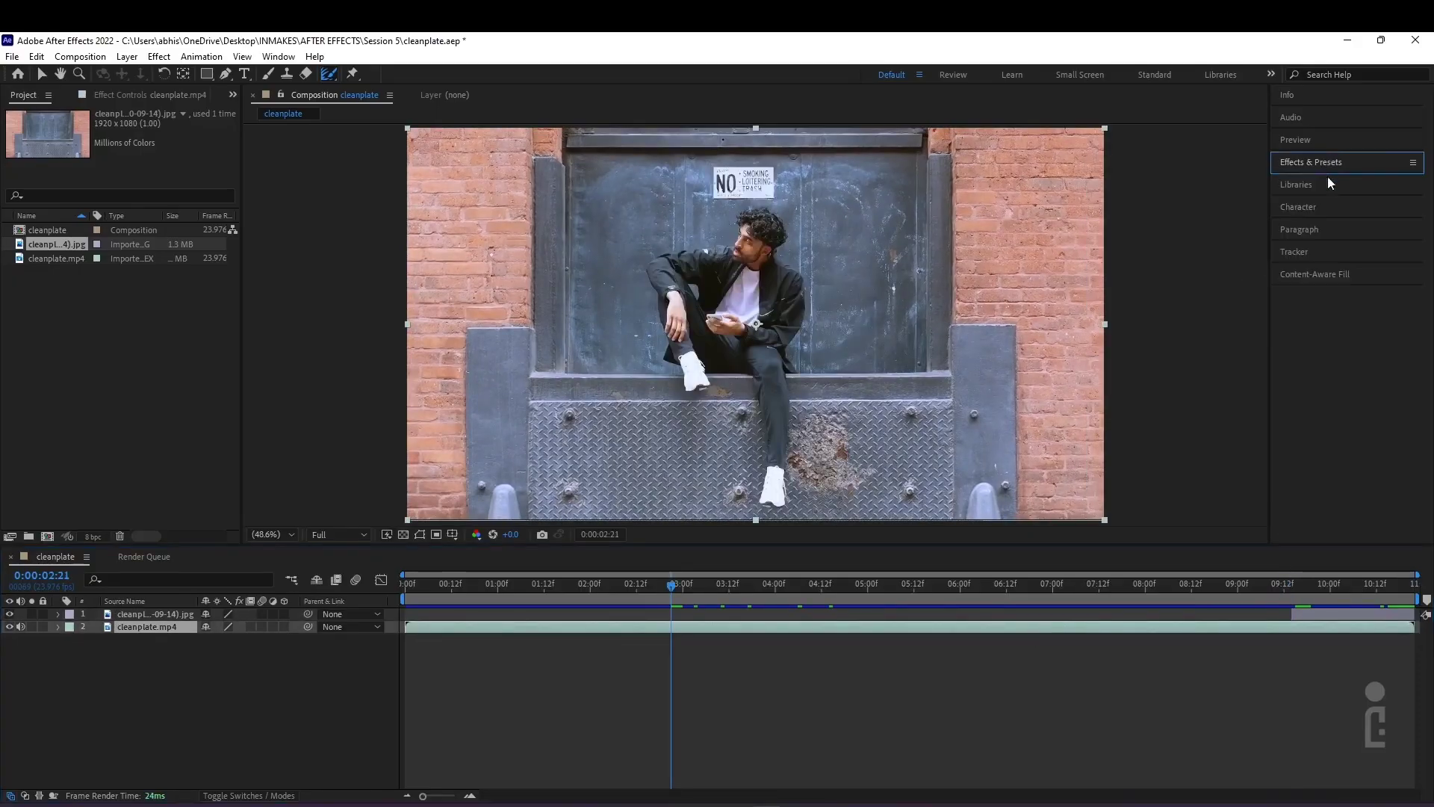
left_click(1294, 251)
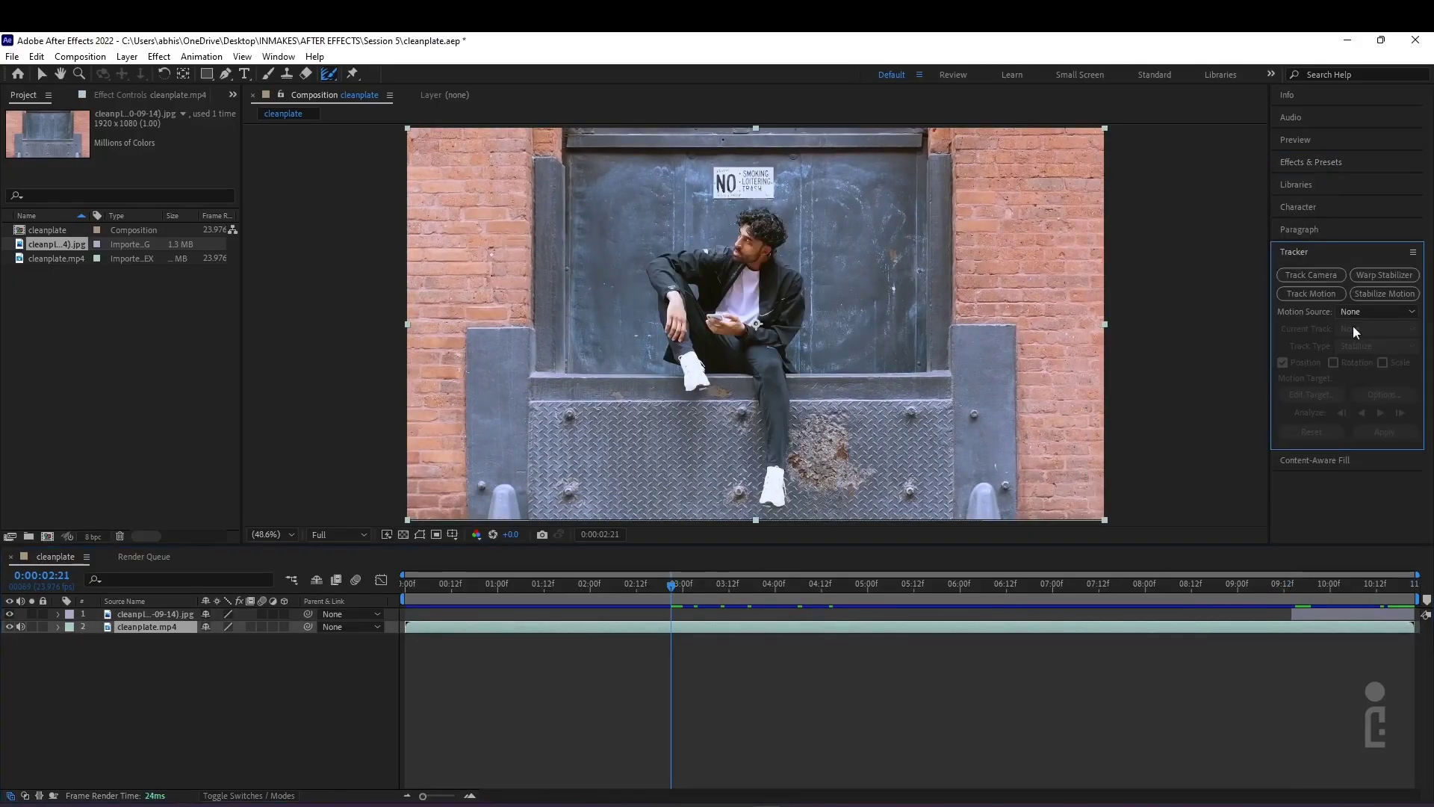
left_click(1328, 294)
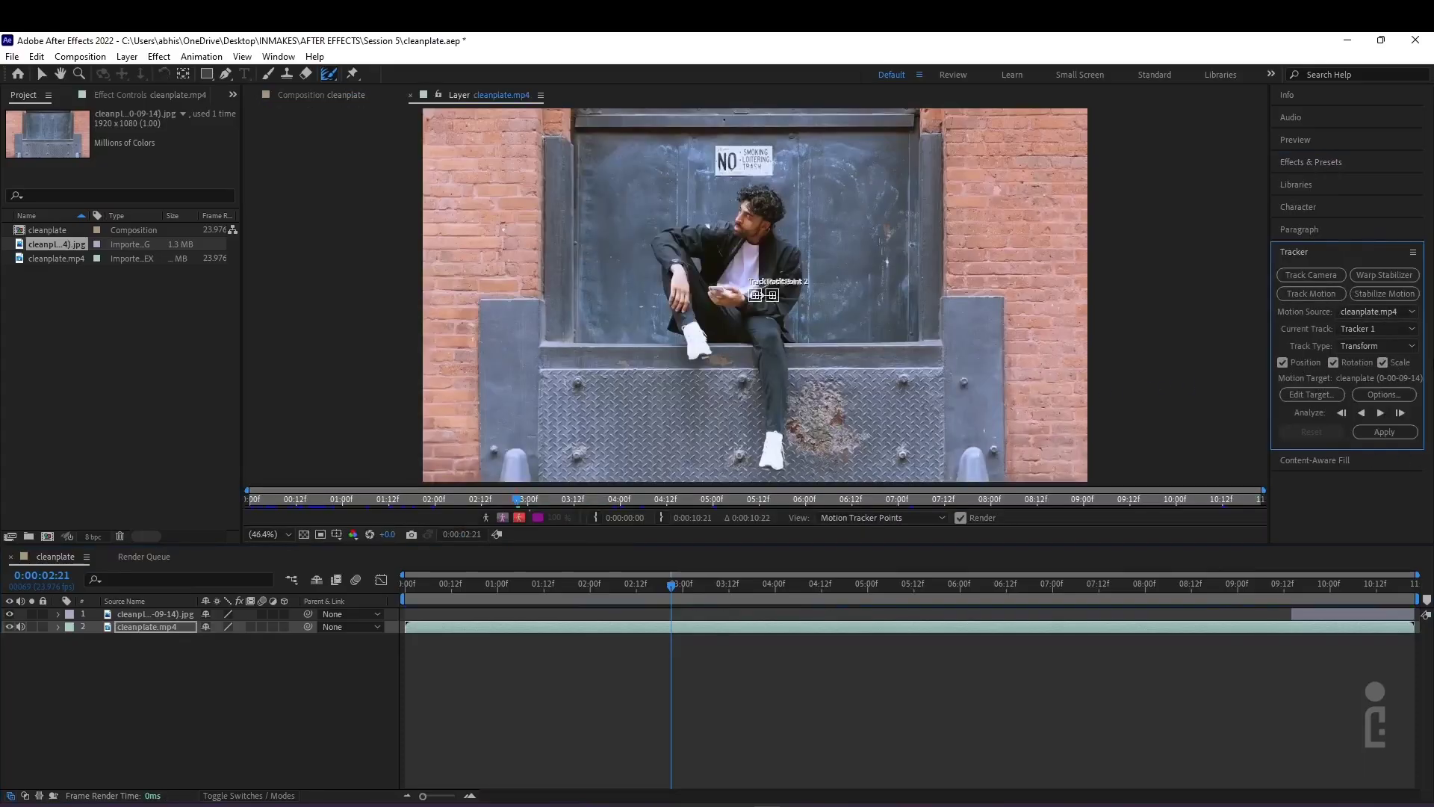
key("v")
scroll(781, 286, "up", 4)
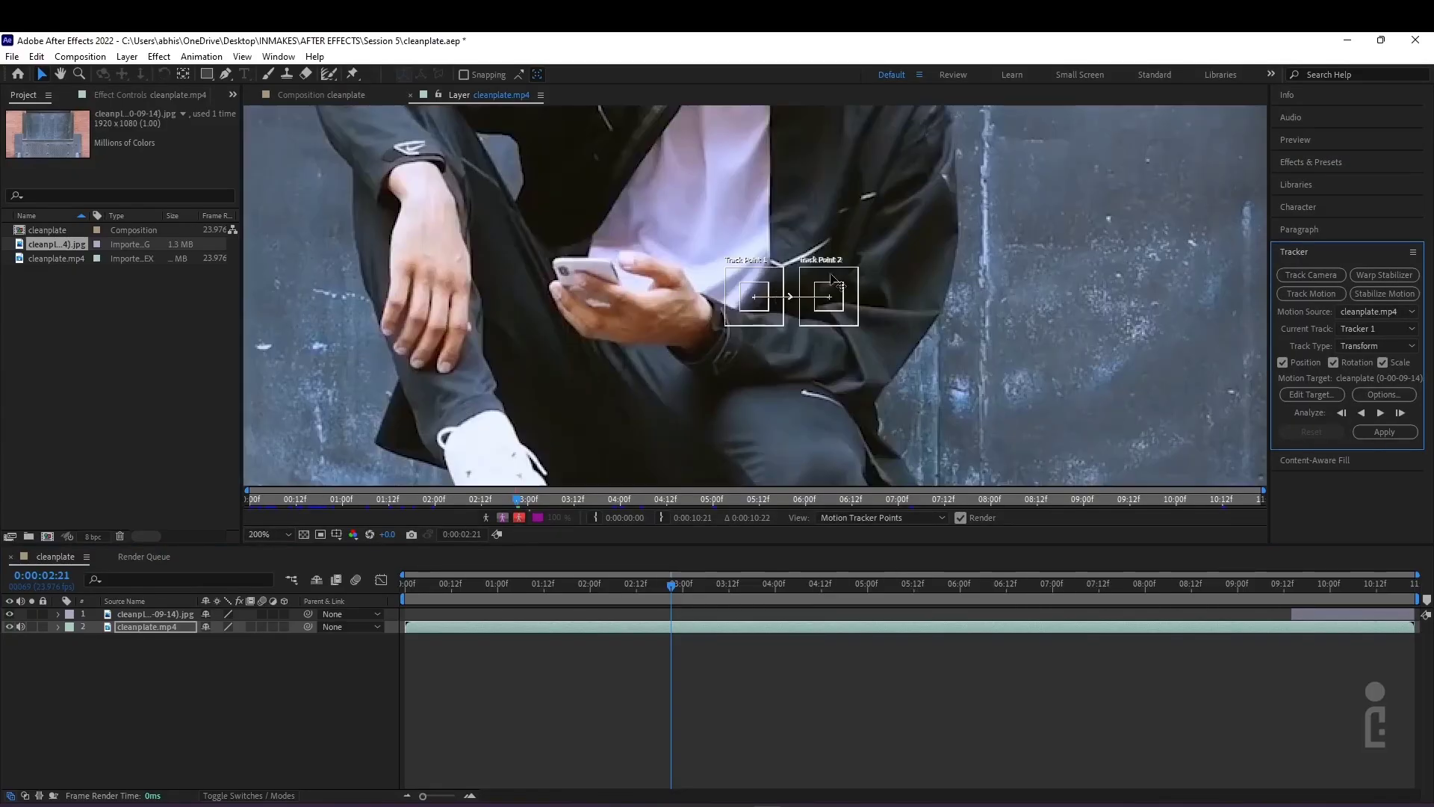
scroll(869, 269, "down", 4)
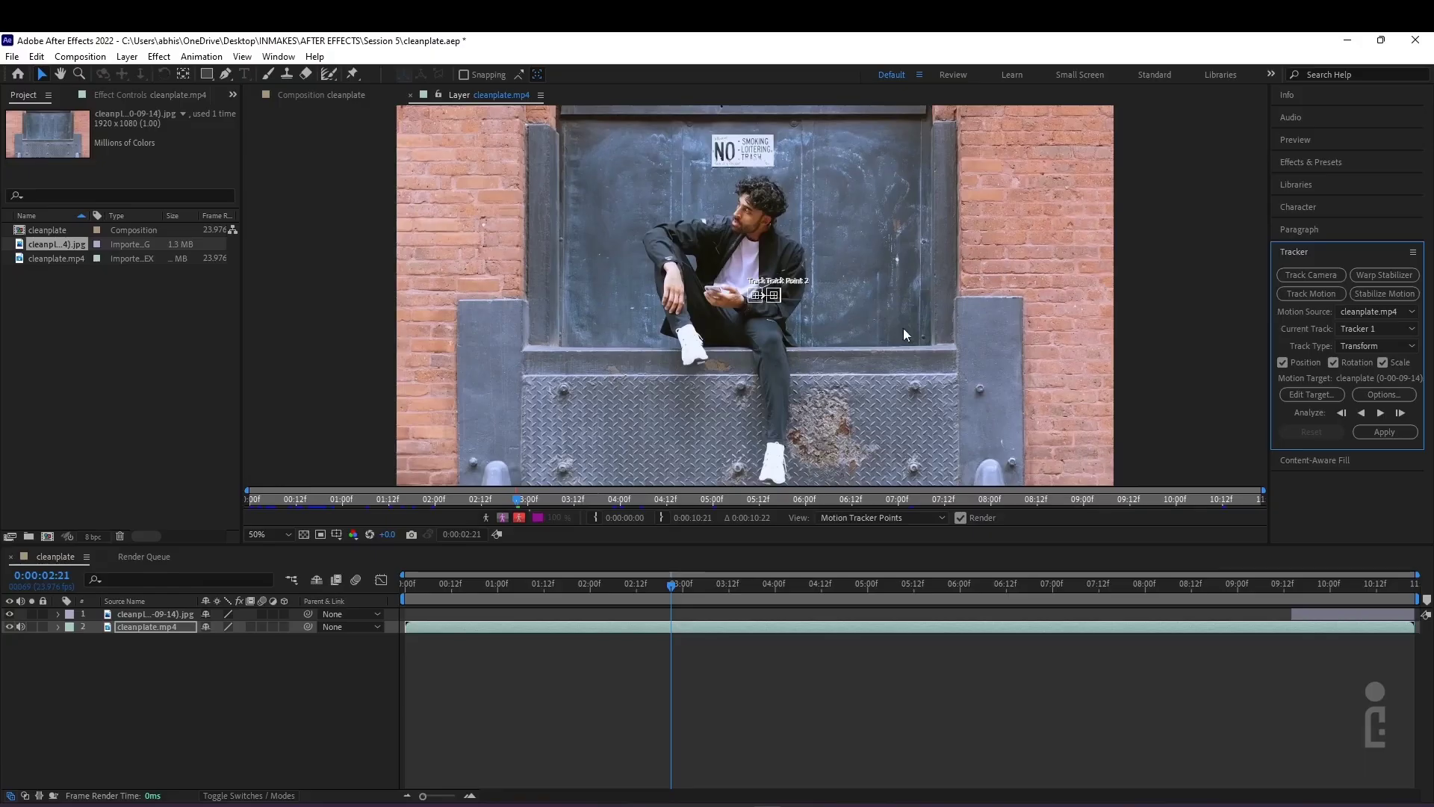
Scrub through the clip to 0:00:06:08 and examine the sign and the bolts for high-contrast features suitable for tracking
left_click(1322, 583)
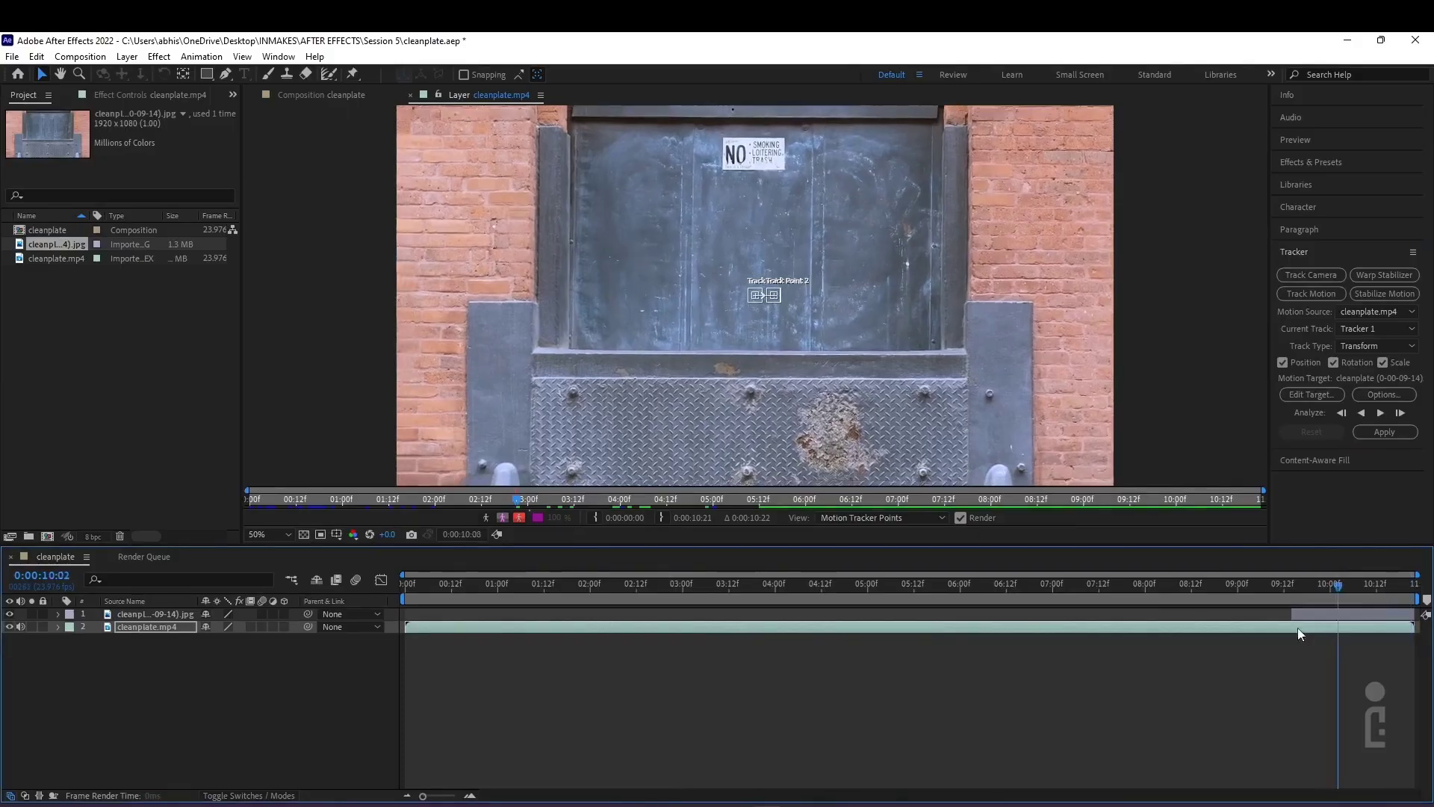
left_click(728, 583)
left_click_drag(721, 579, 1122, 590)
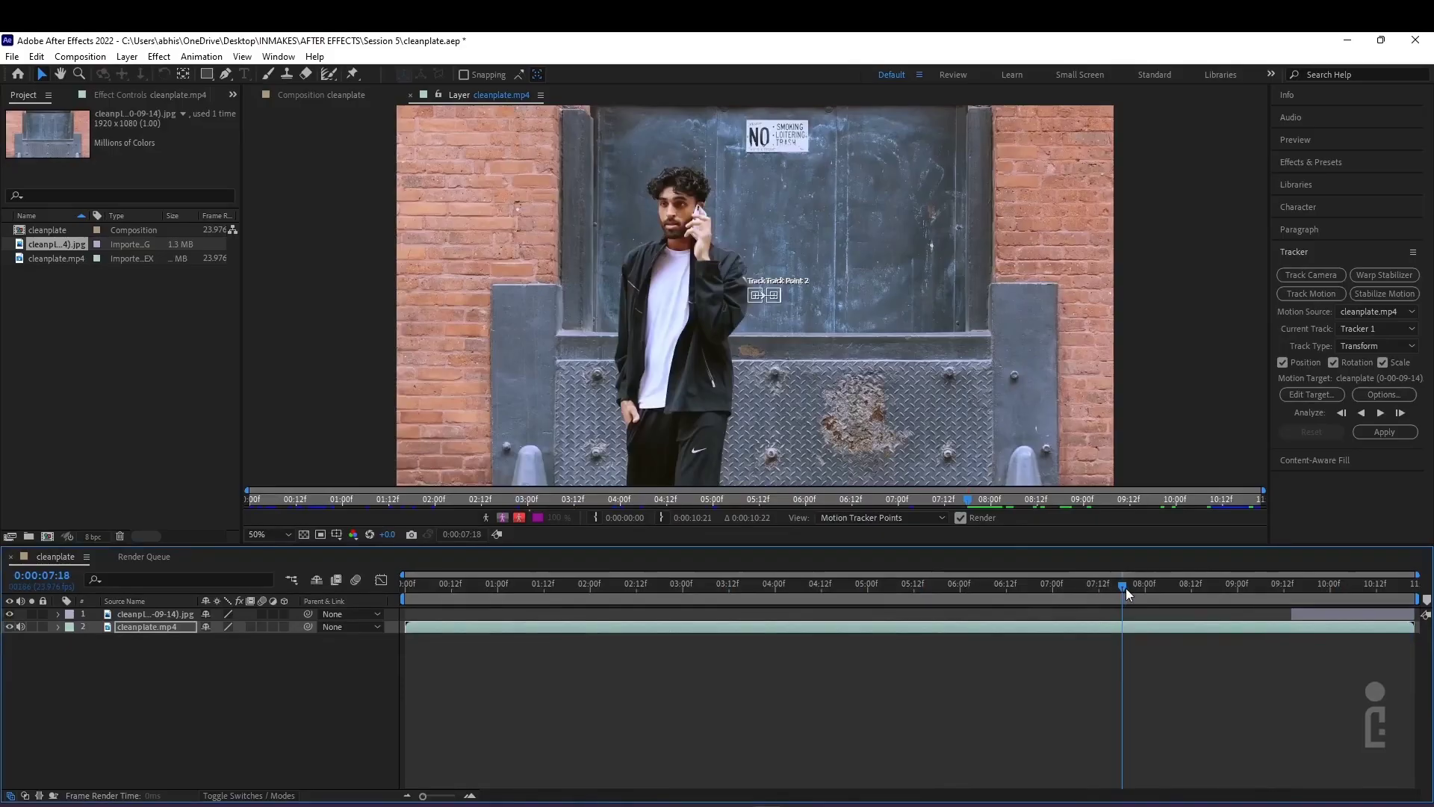
left_click_drag(1127, 588, 990, 584)
scroll(764, 151, "up", 6)
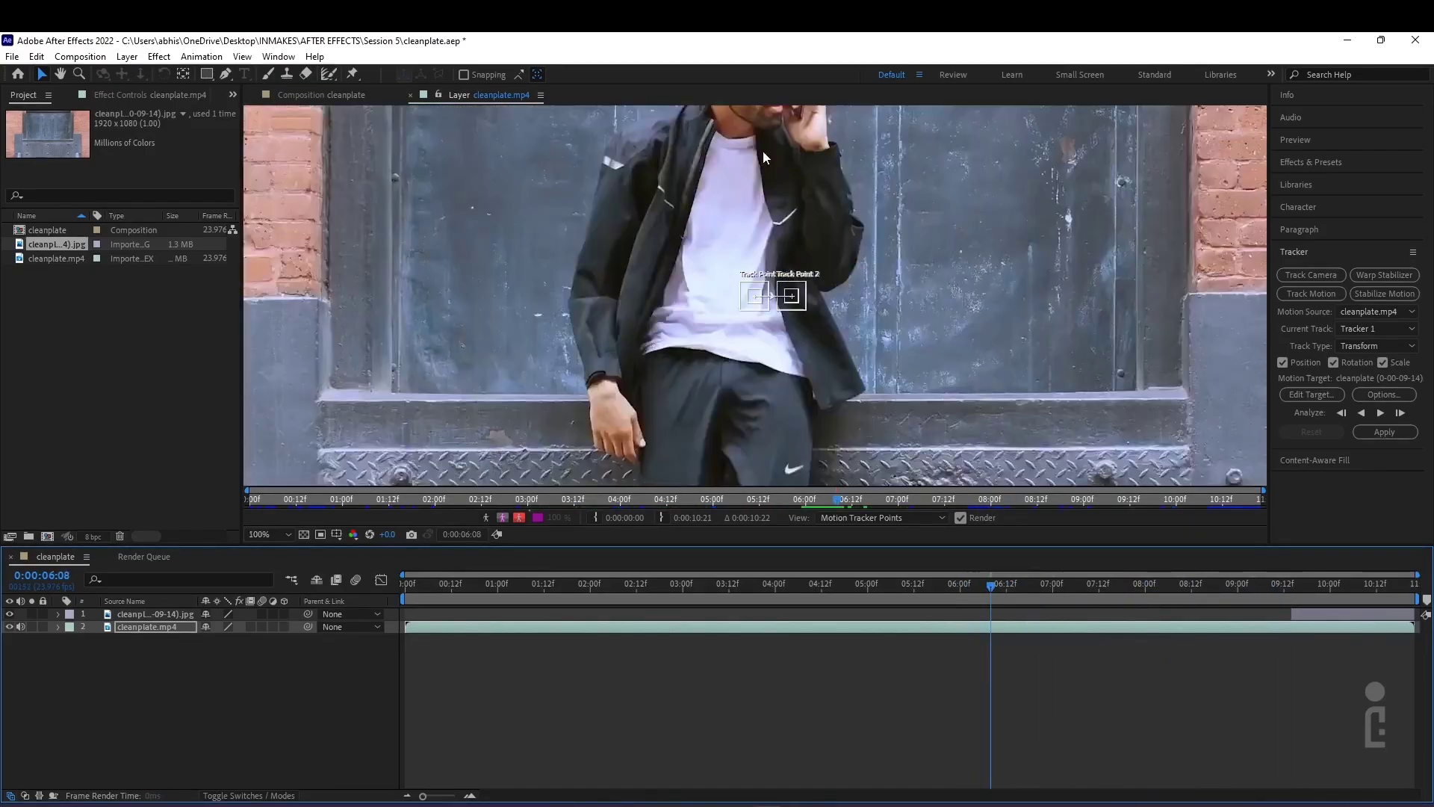
left_click_drag(777, 636, 781, 798)
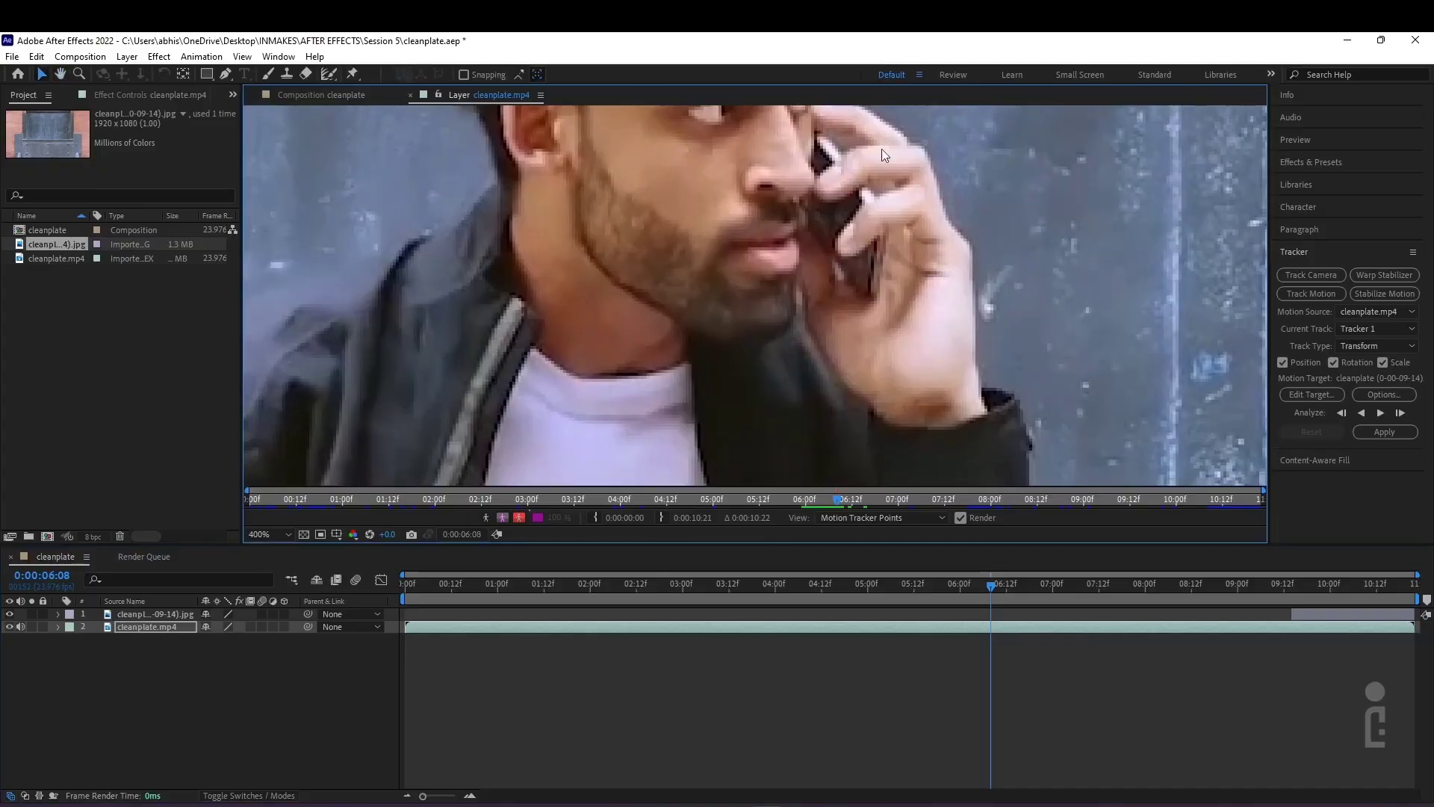
left_click_drag(882, 151, 842, 573)
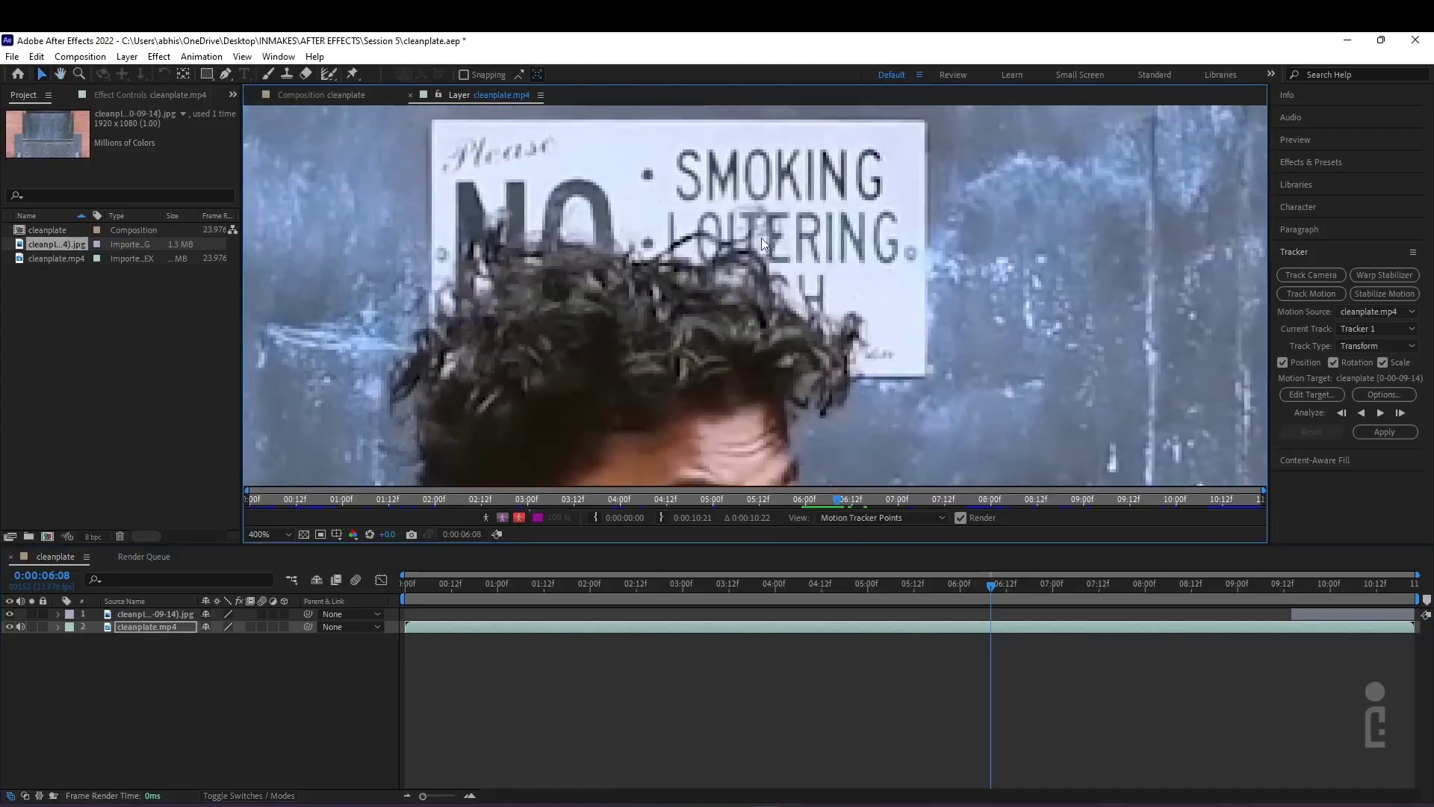
scroll(992, 274, "down", 6)
scroll(916, 378, "up", 3)
left_click_drag(916, 378, 639, 153)
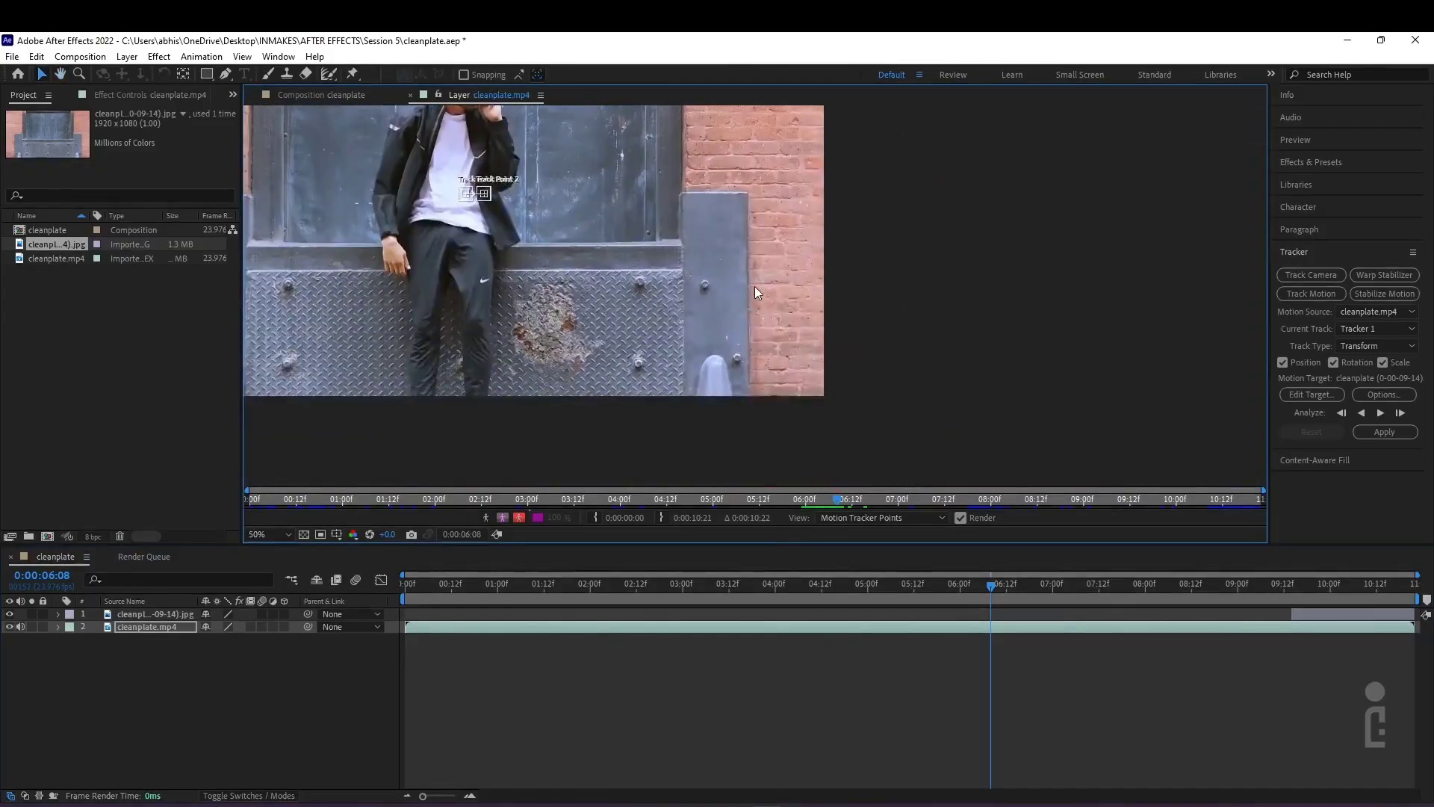
scroll(756, 290, "up", 2)
scroll(663, 275, "up", 1)
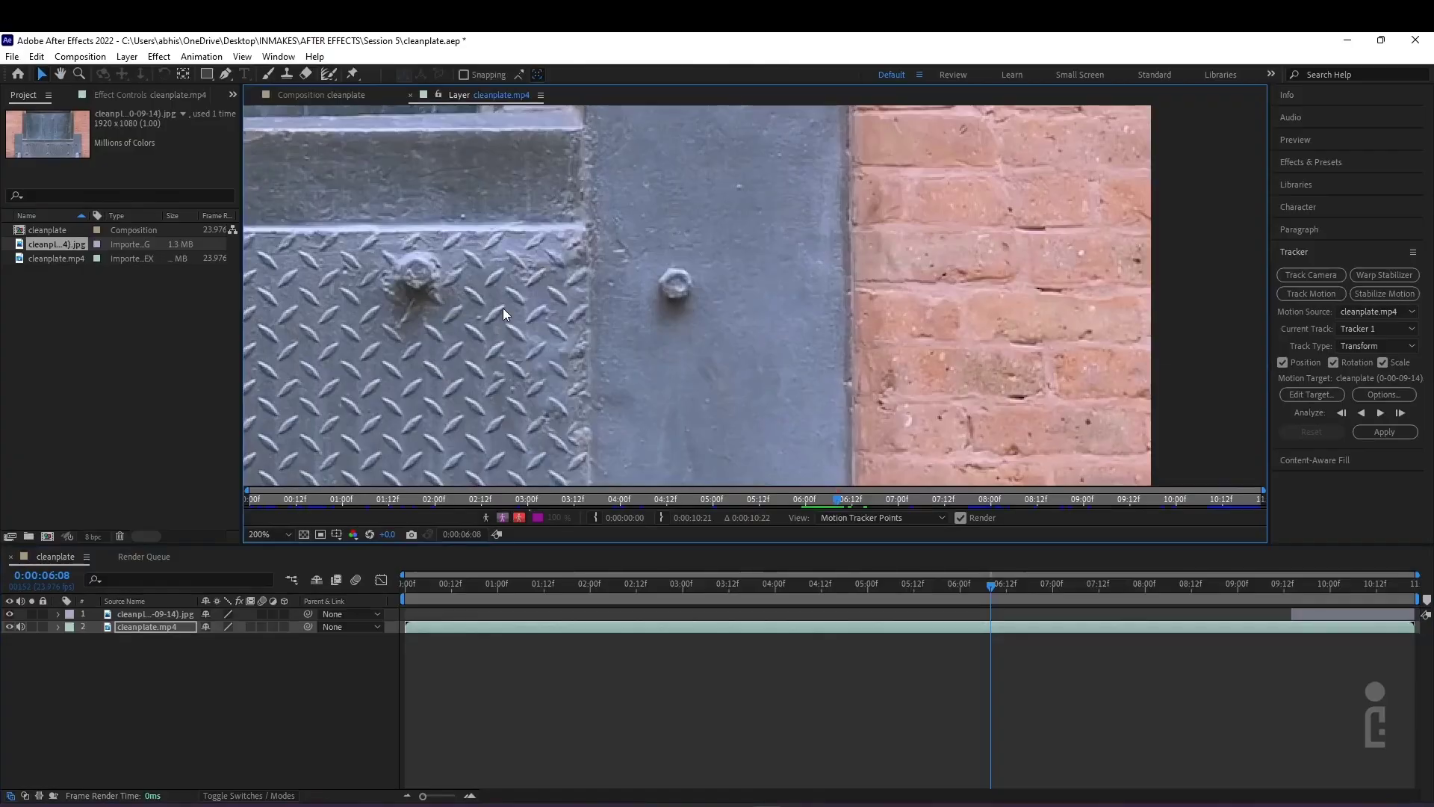
Move Track Point 1 onto the upper bullet dot in front of the word SMOKING on the sign
scroll(503, 309, "down", 2)
left_click_drag(562, 214, 638, 257)
scroll(693, 248, "up", 5)
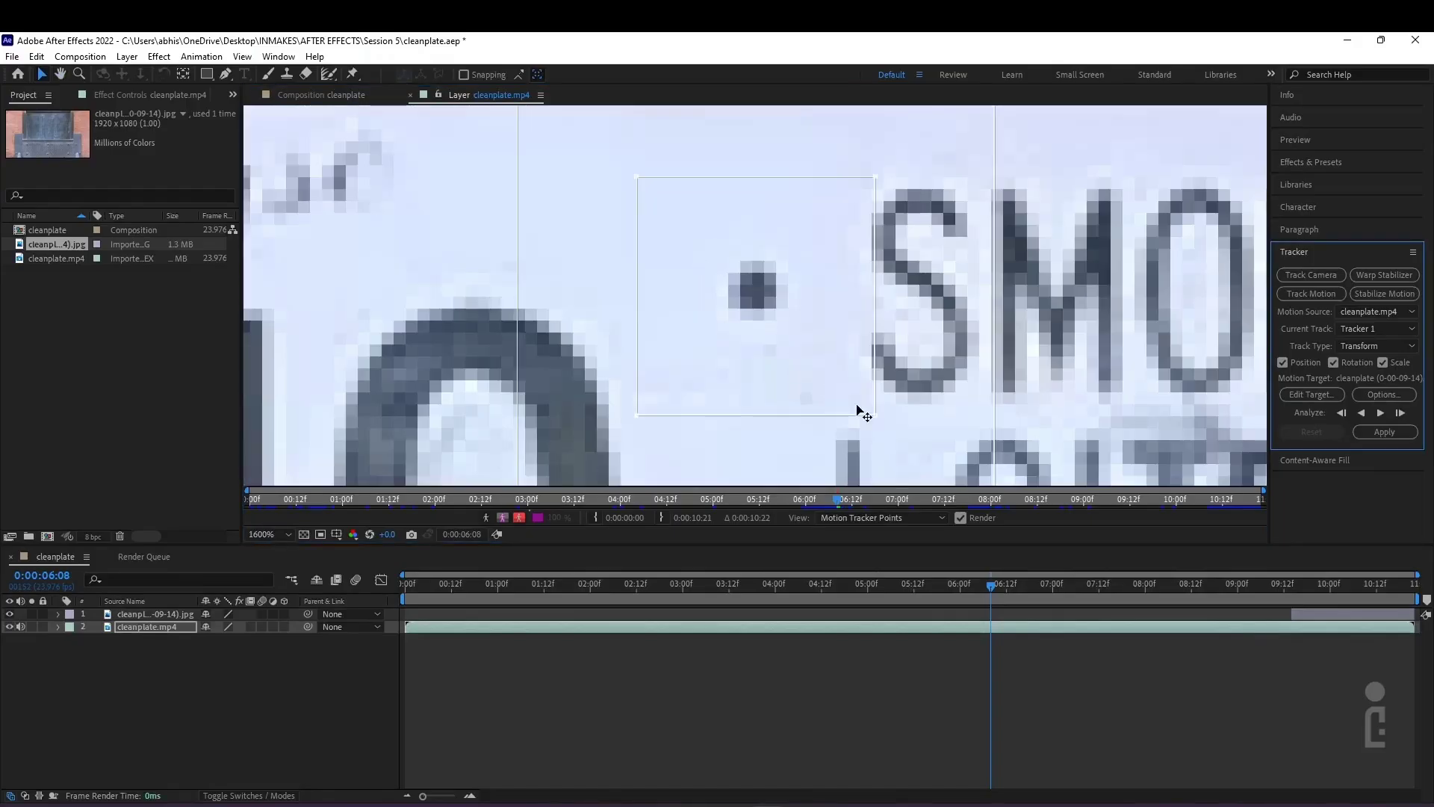
left_click_drag(794, 362, 792, 339)
scroll(822, 351, "down", 5)
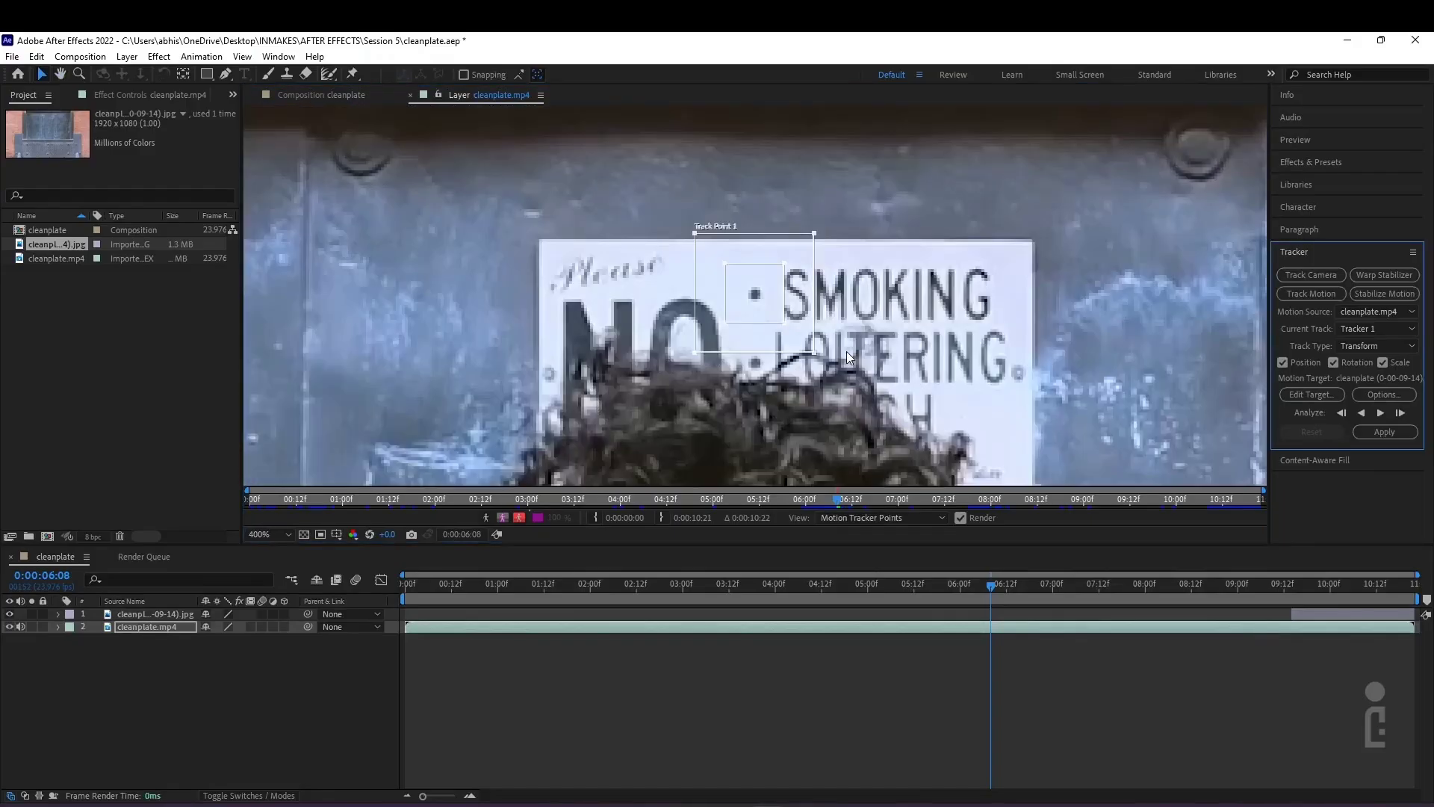
Center Track Point 1 precisely on the bullet dot and shrink its feature region tightly around it
left_click(765, 309)
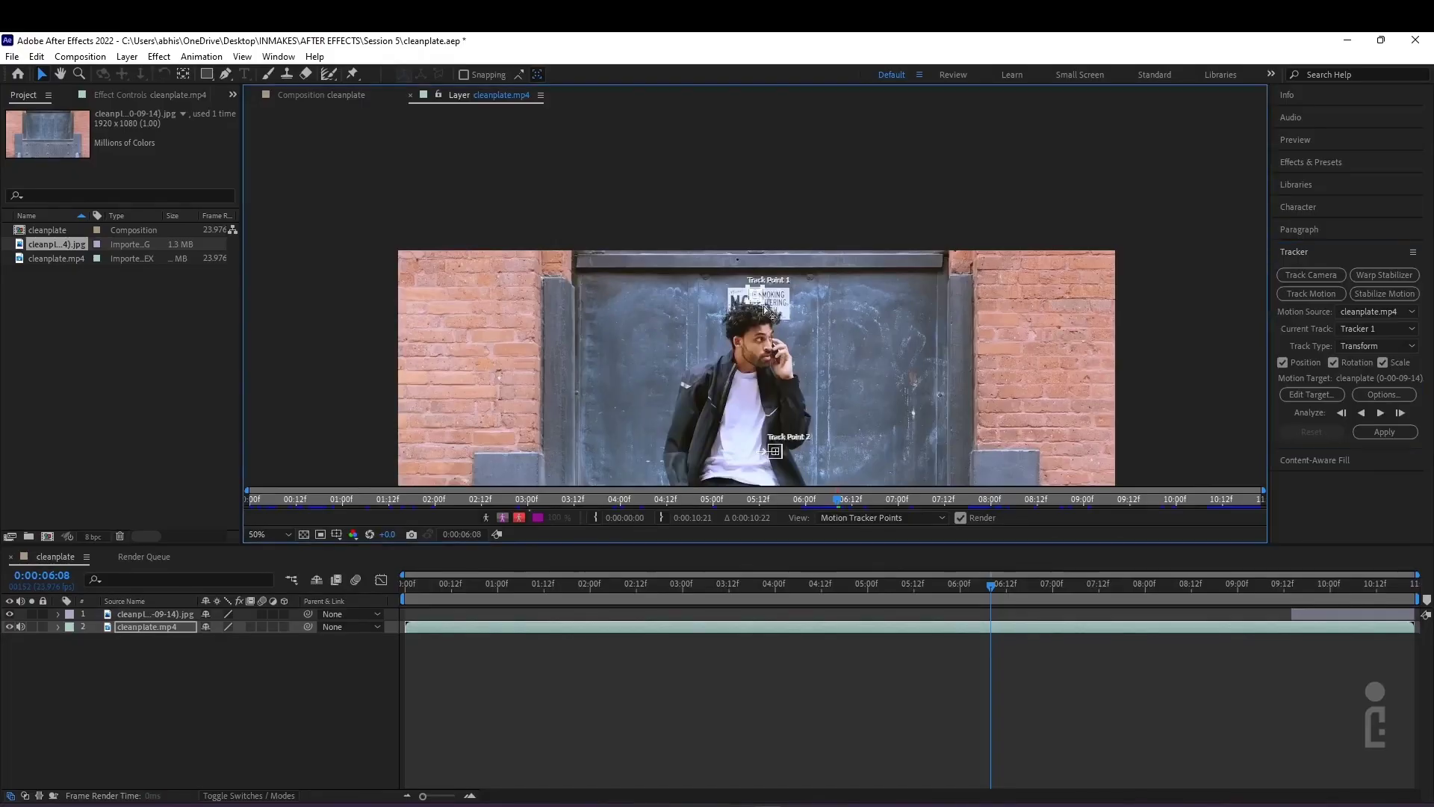
left_click(756, 296)
scroll(755, 296, "up", 4)
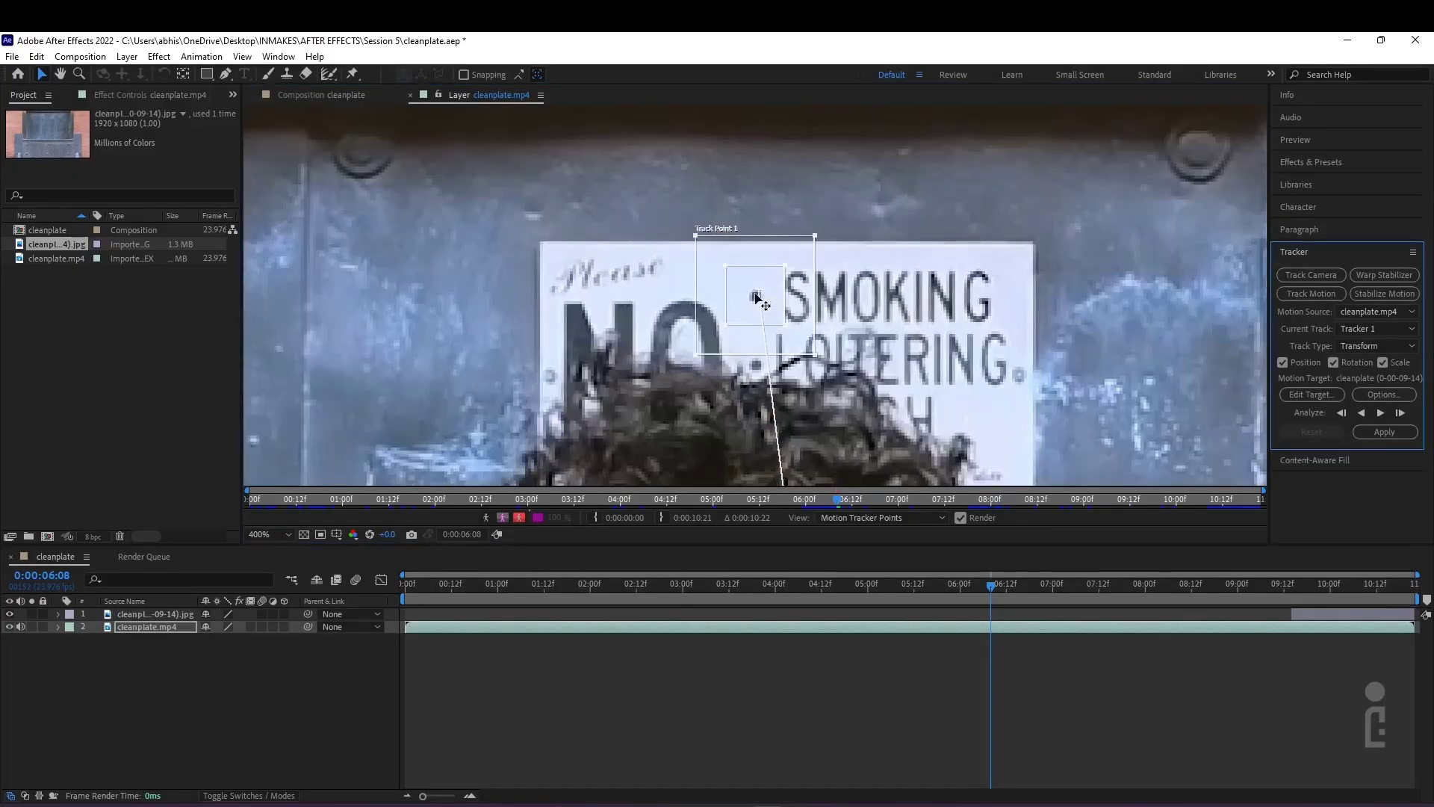
left_click(760, 301)
left_click_drag(762, 301, 758, 298)
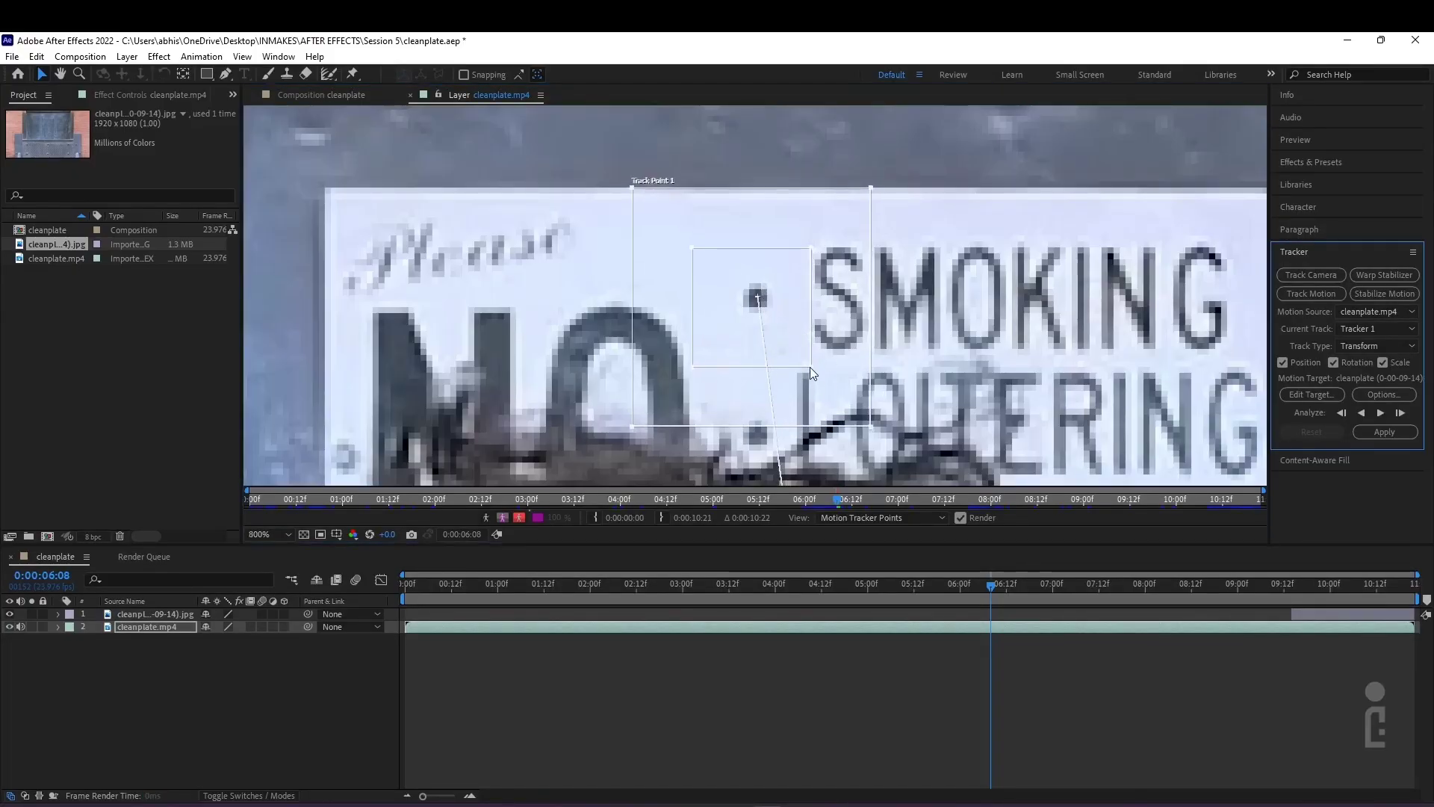
left_click_drag(812, 367, 770, 281)
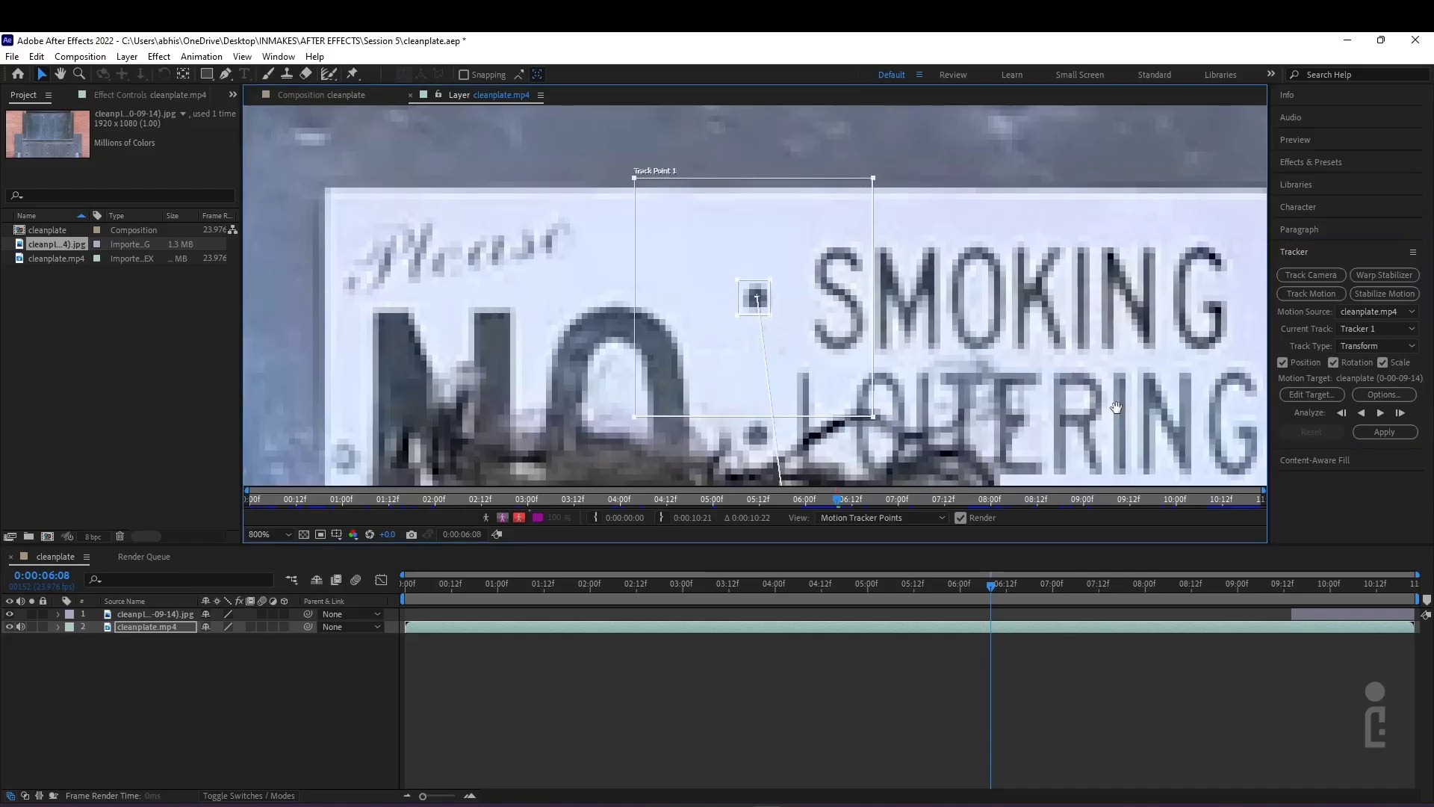
Move Track Point 2 from the man's jacket onto the upper bolt of the metal pillar beside the right-hand brick wall
left_click_drag(1118, 407, 817, 34)
scroll(1028, 290, "down", 2)
scroll(1024, 289, "down", 2)
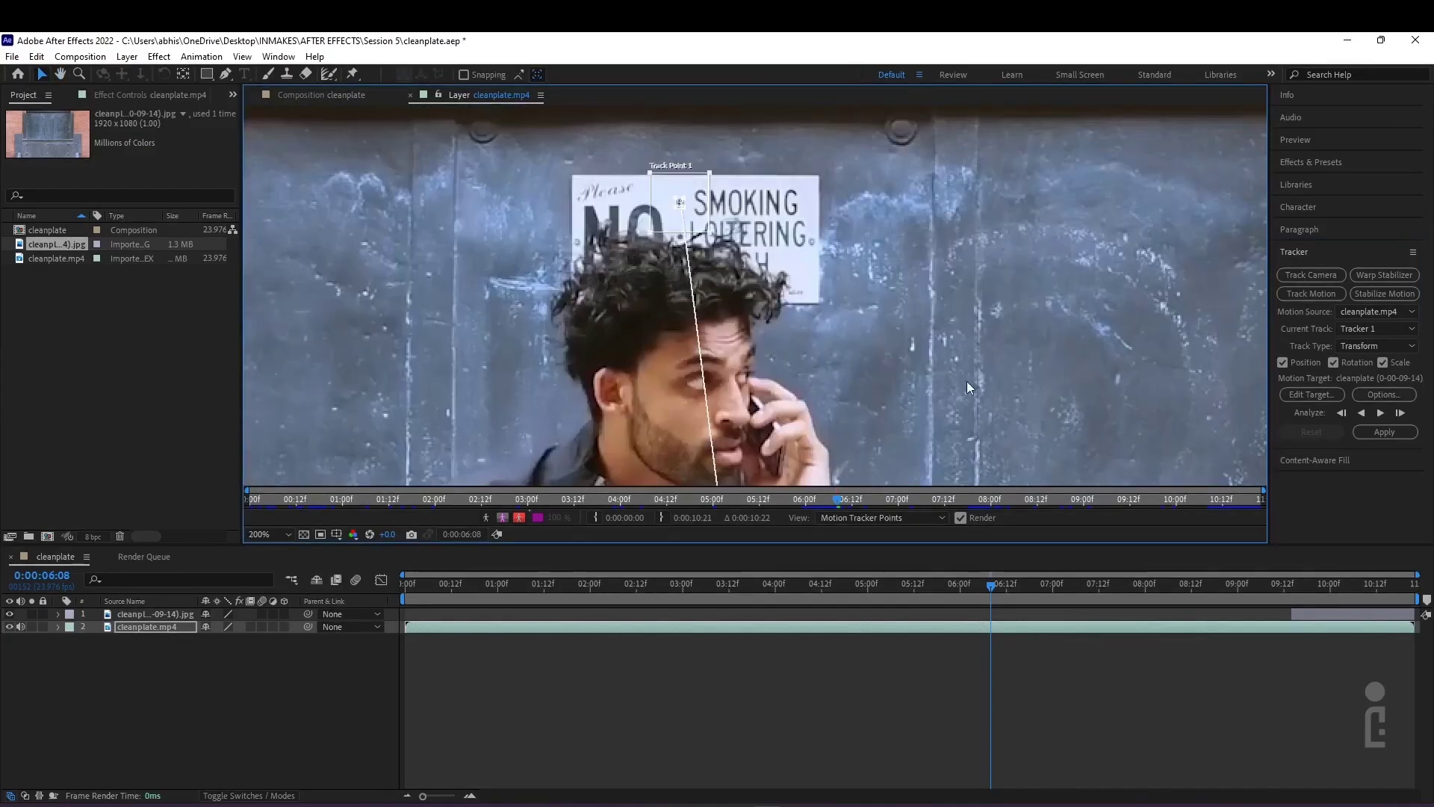
left_click(761, 439)
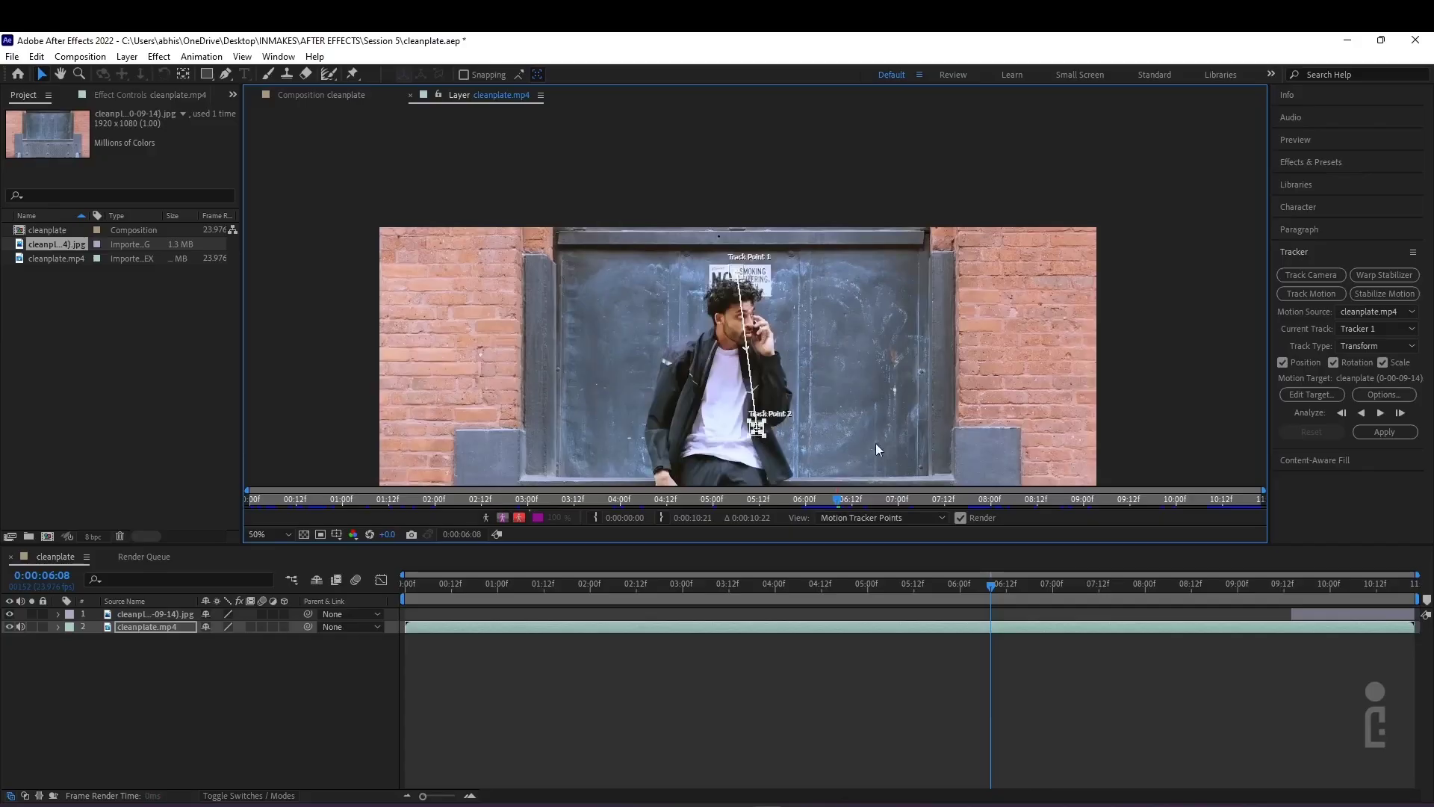
scroll(854, 452, "up", 2)
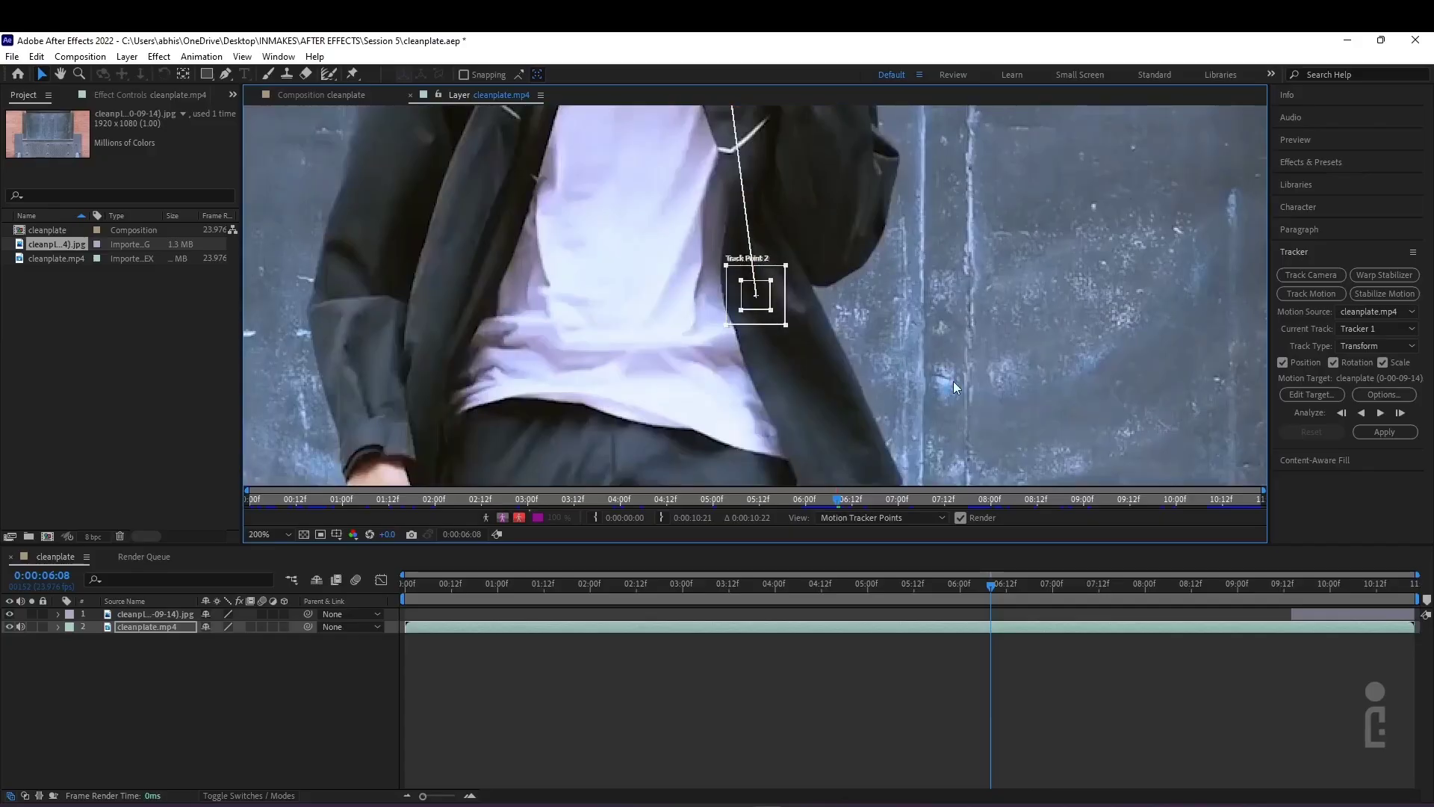
left_click_drag(751, 299, 794, 388)
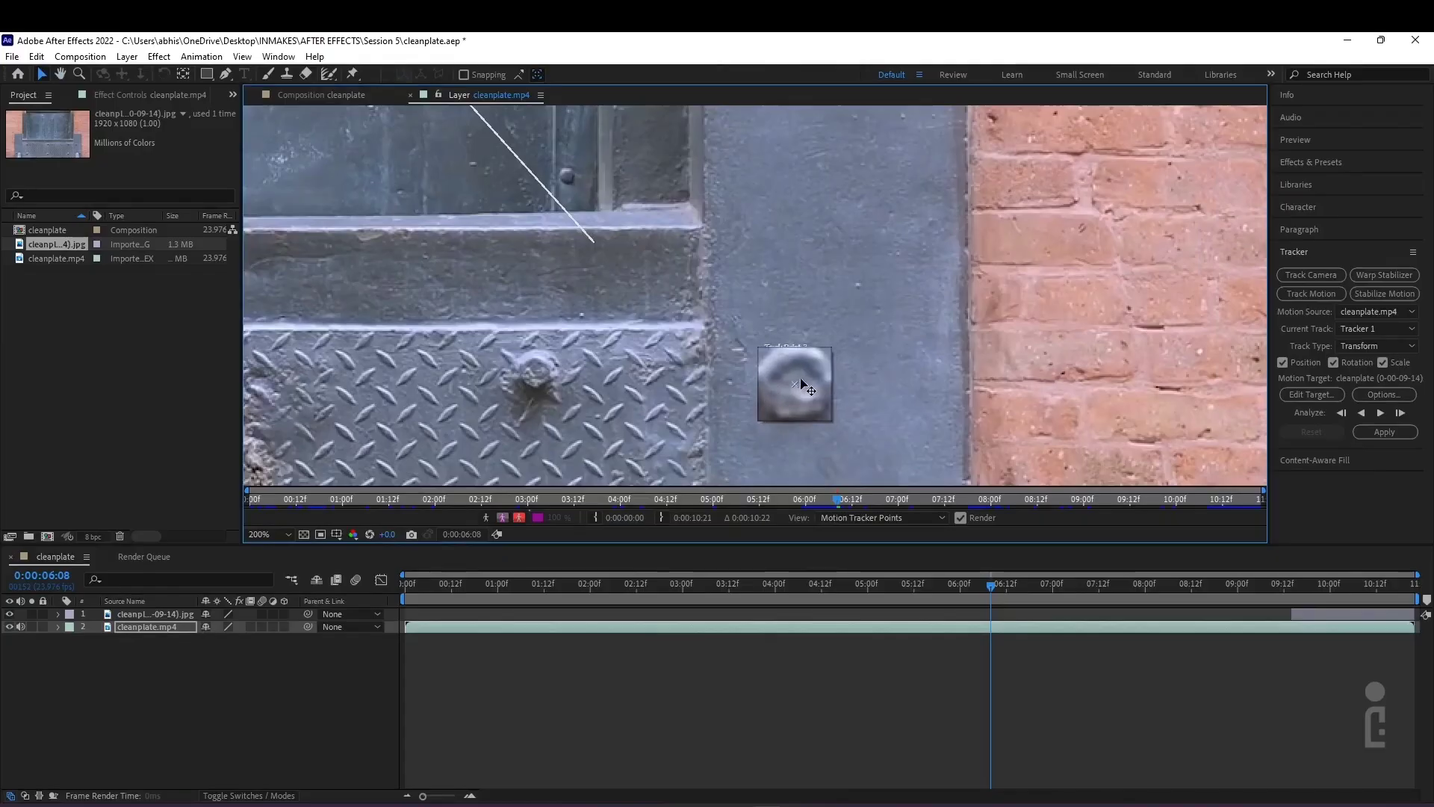
Center Track Point 2 on the pillar bolt and resize its feature region so it encloses the whole bolt
scroll(781, 396, "up", 2)
left_click_drag(699, 351, 702, 363)
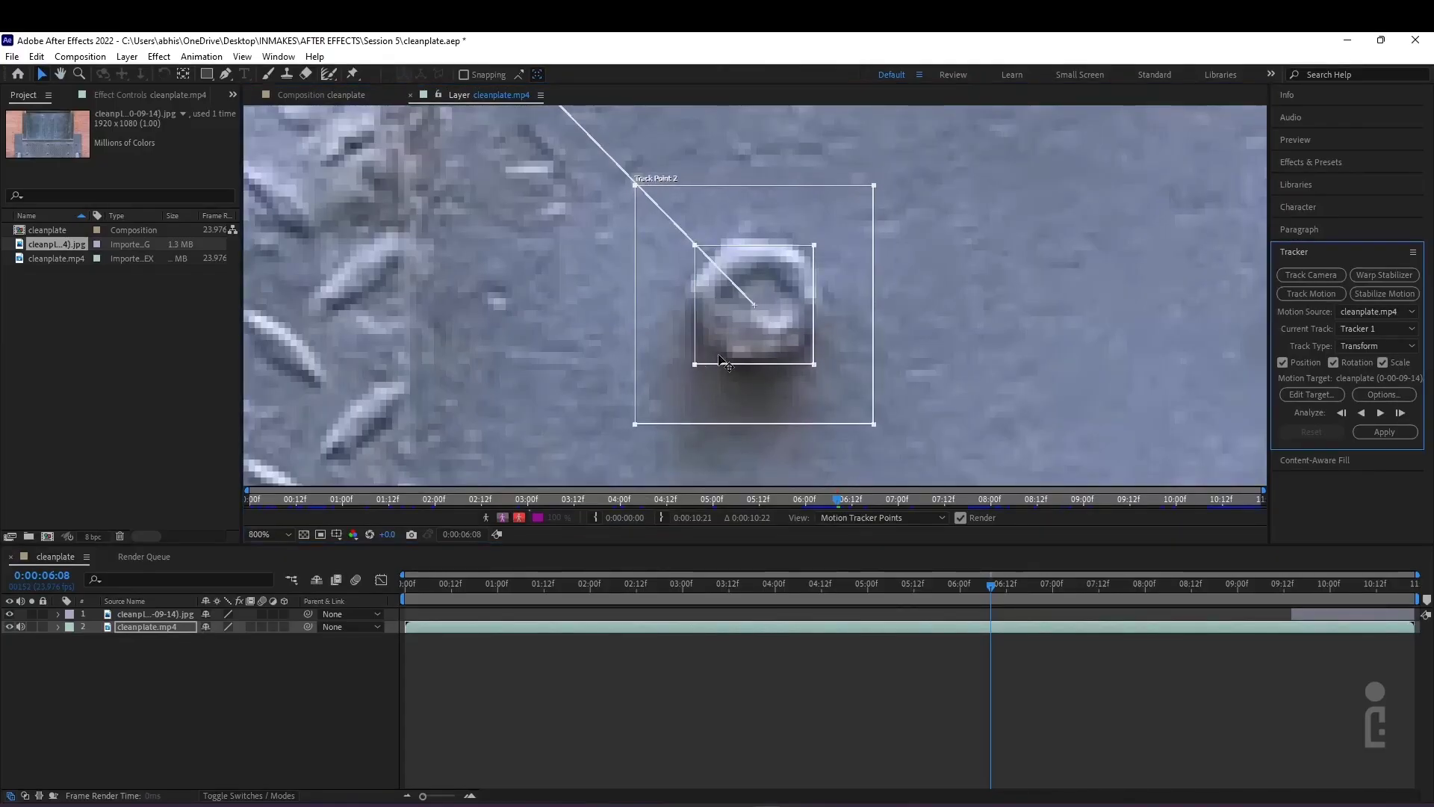
left_click_drag(814, 247, 840, 229)
scroll(957, 280, "down", 4)
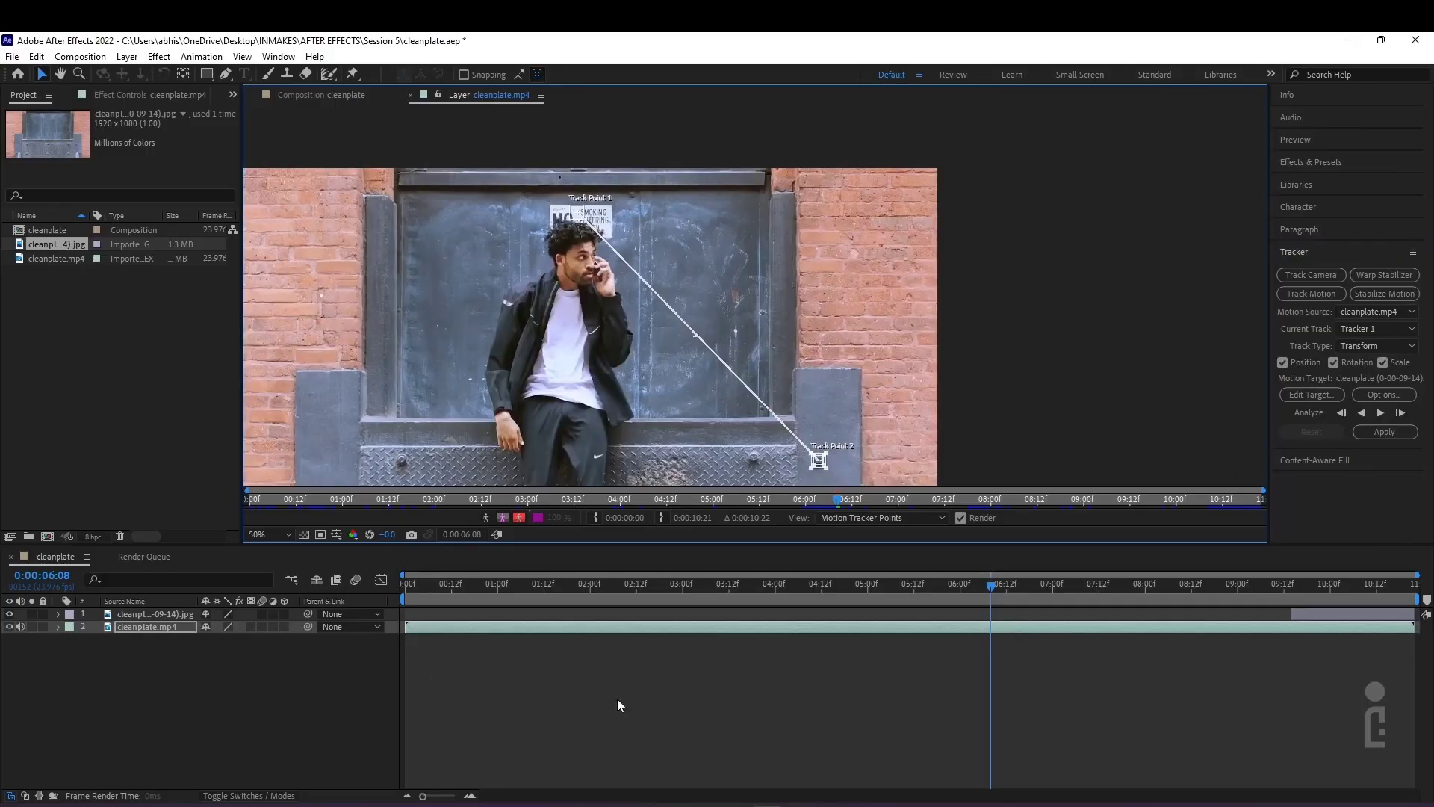
Analyze the two-point track forward from 0:00:06:08 to the clip's end, and backward from 0:00:06:07 to the clip's start
left_click(1379, 413)
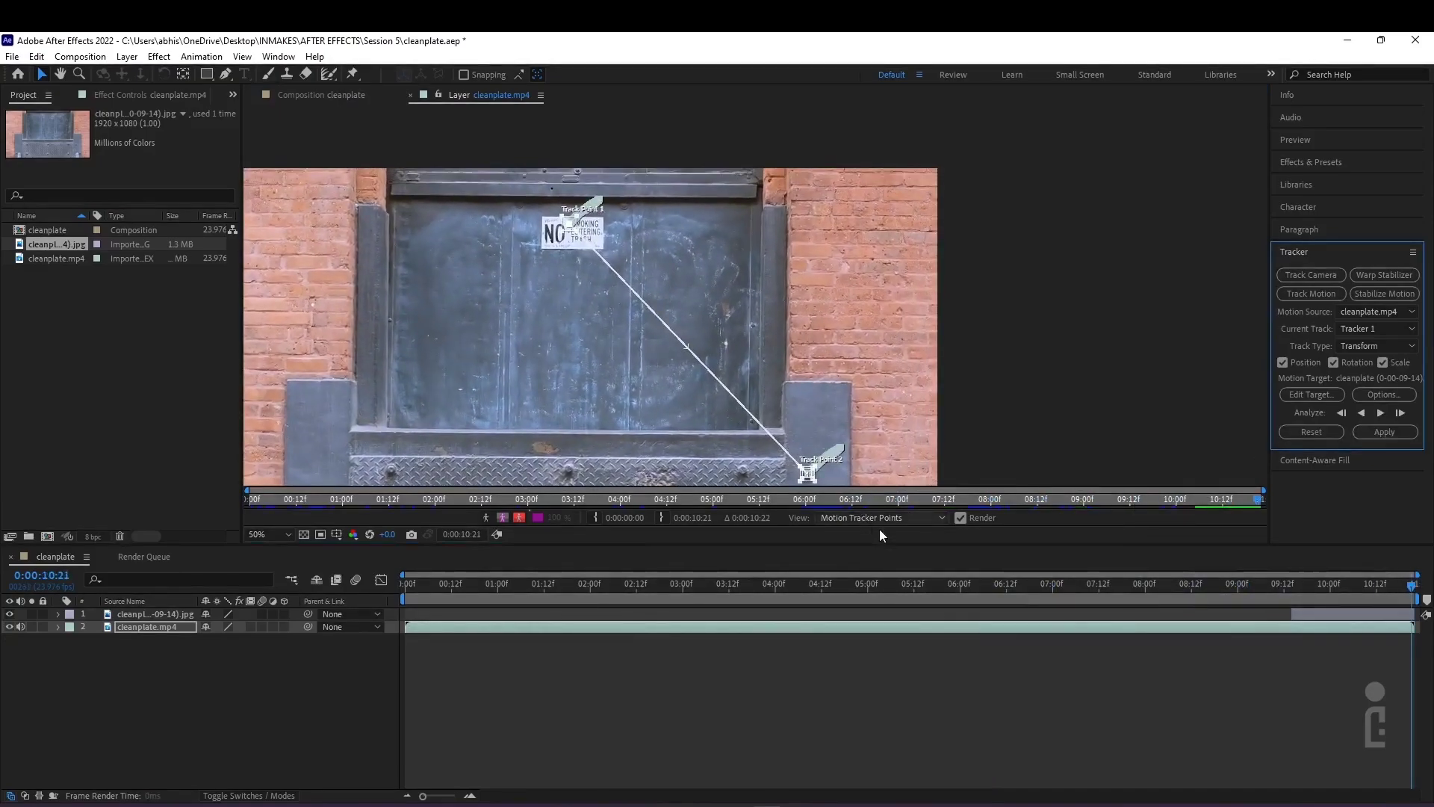
left_click(979, 587)
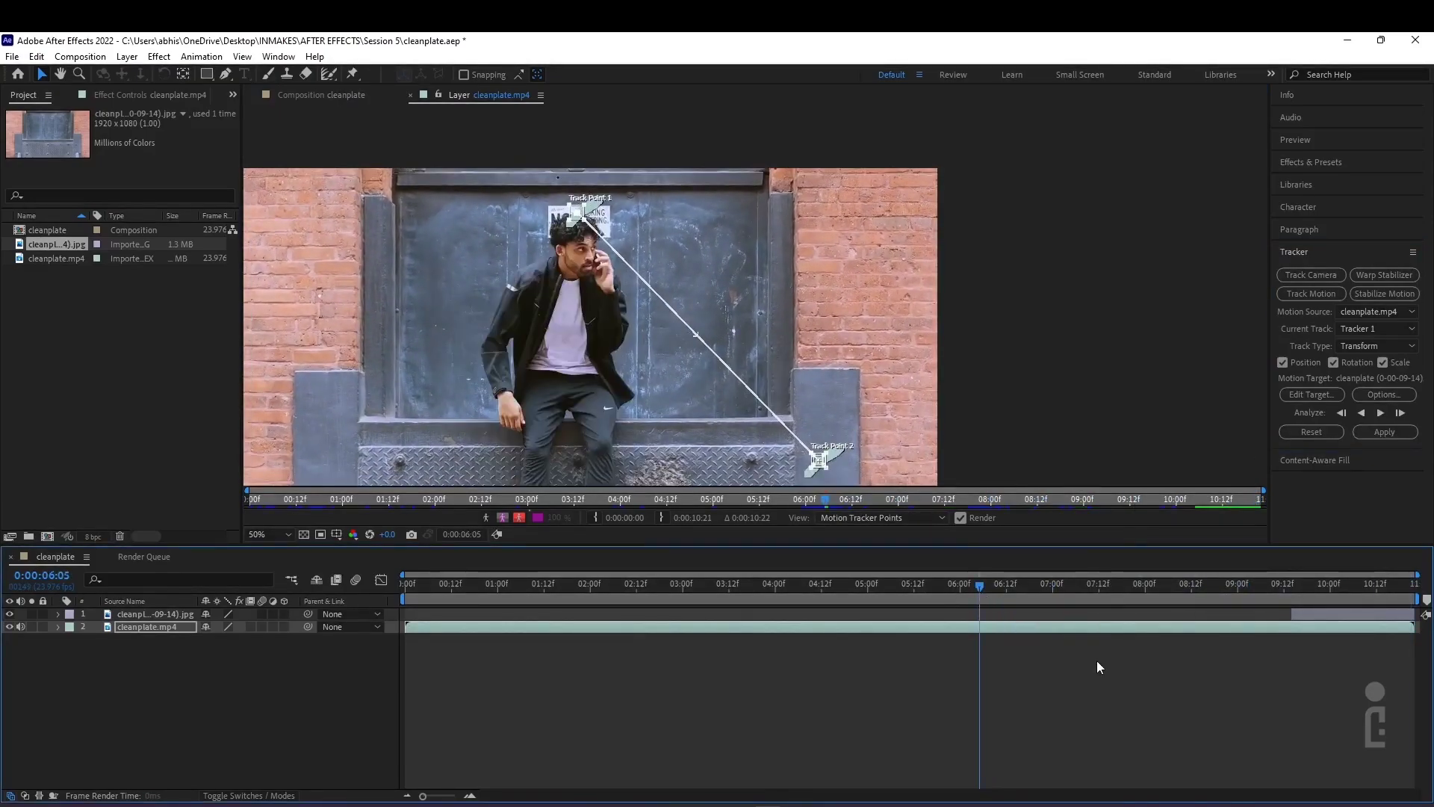
key("u")
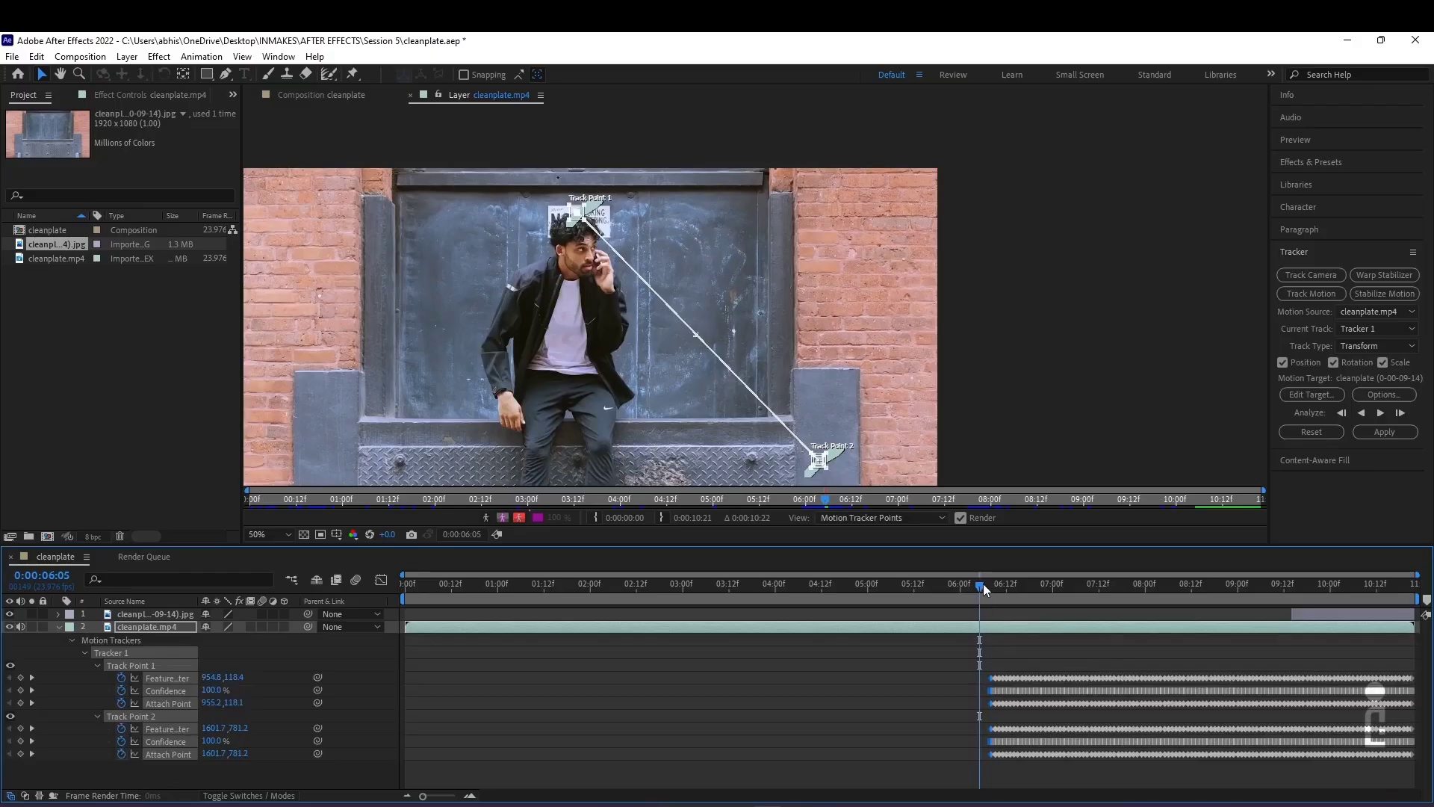
left_click_drag(984, 590, 992, 584)
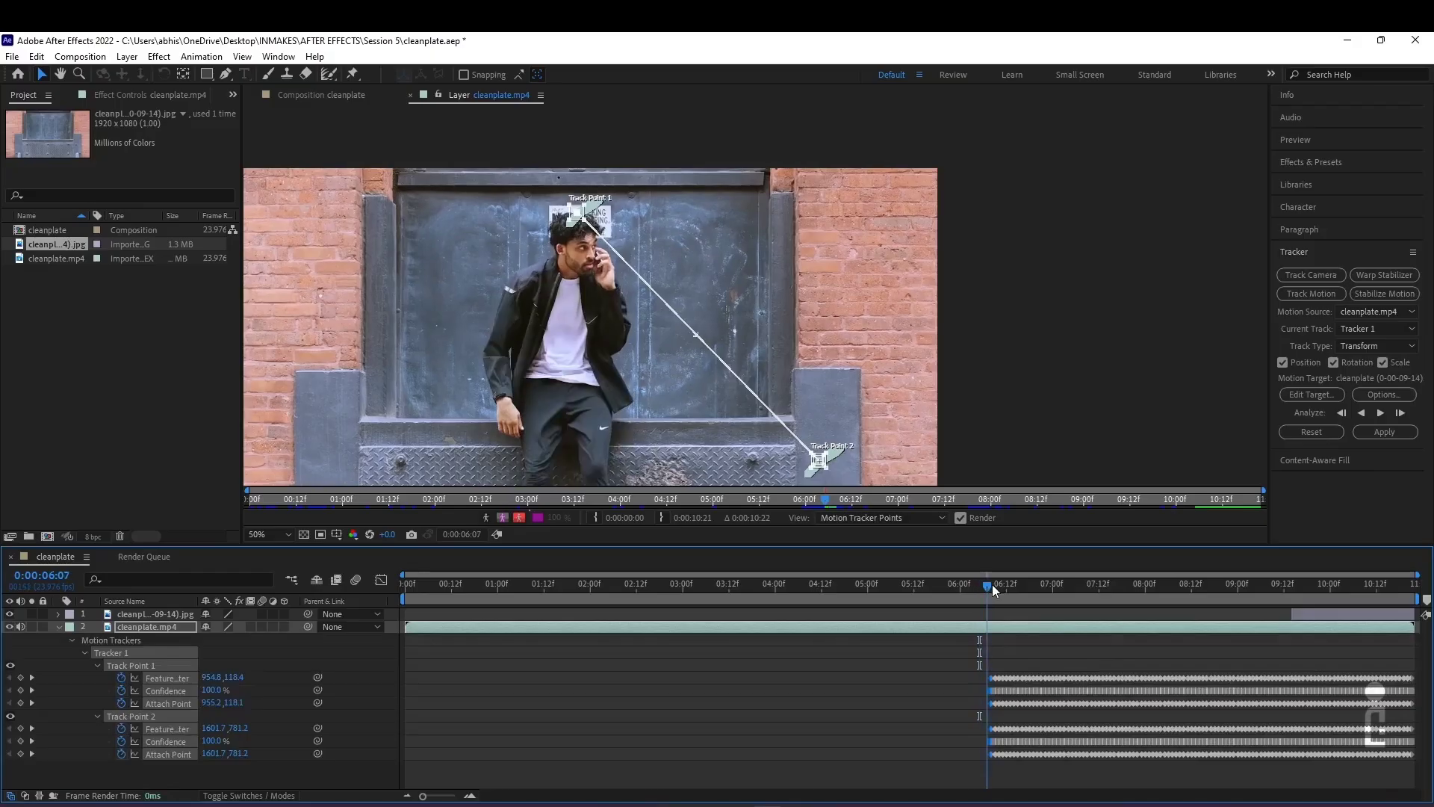
left_click(1360, 410)
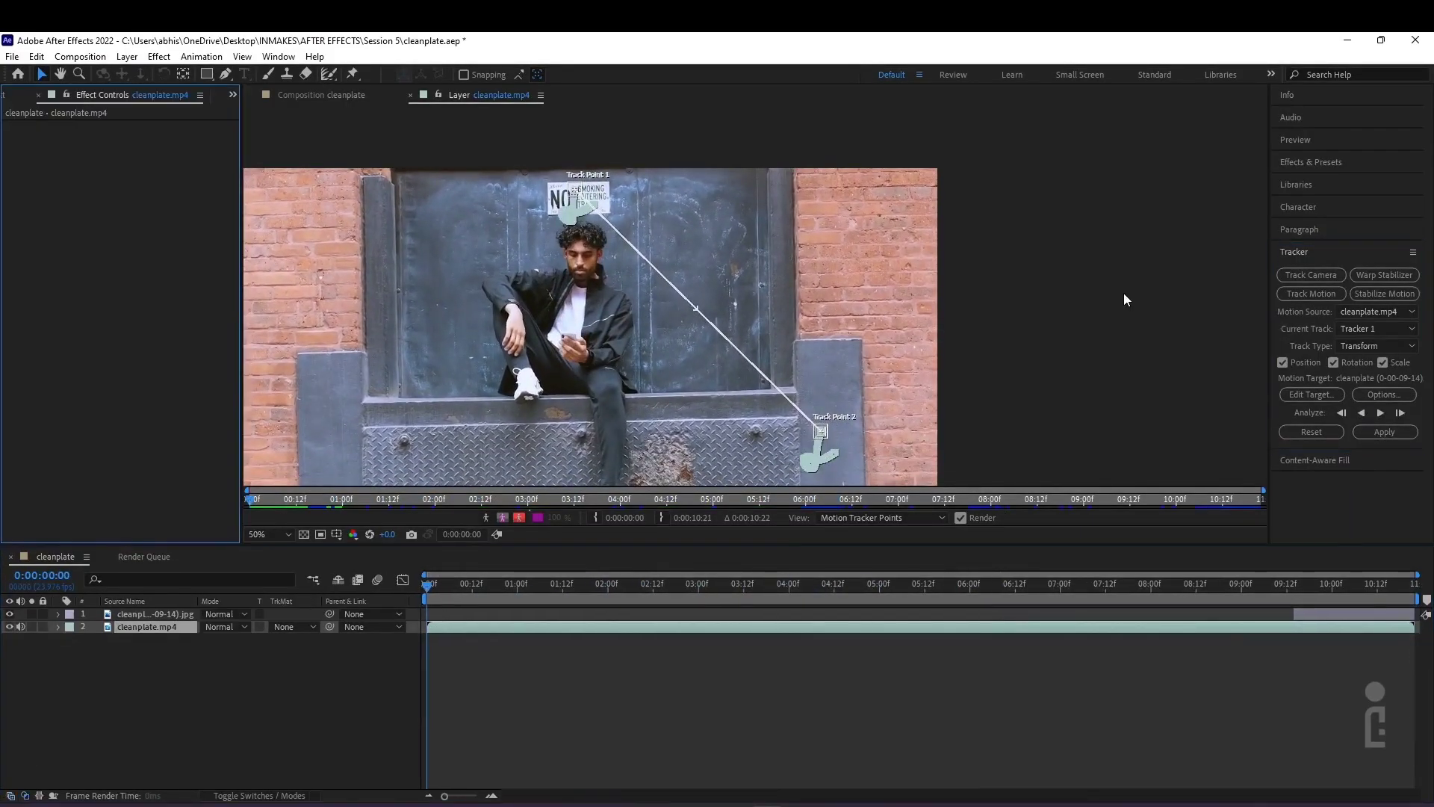
Add a new null object to the cleanplate composition
left_click(552, 677)
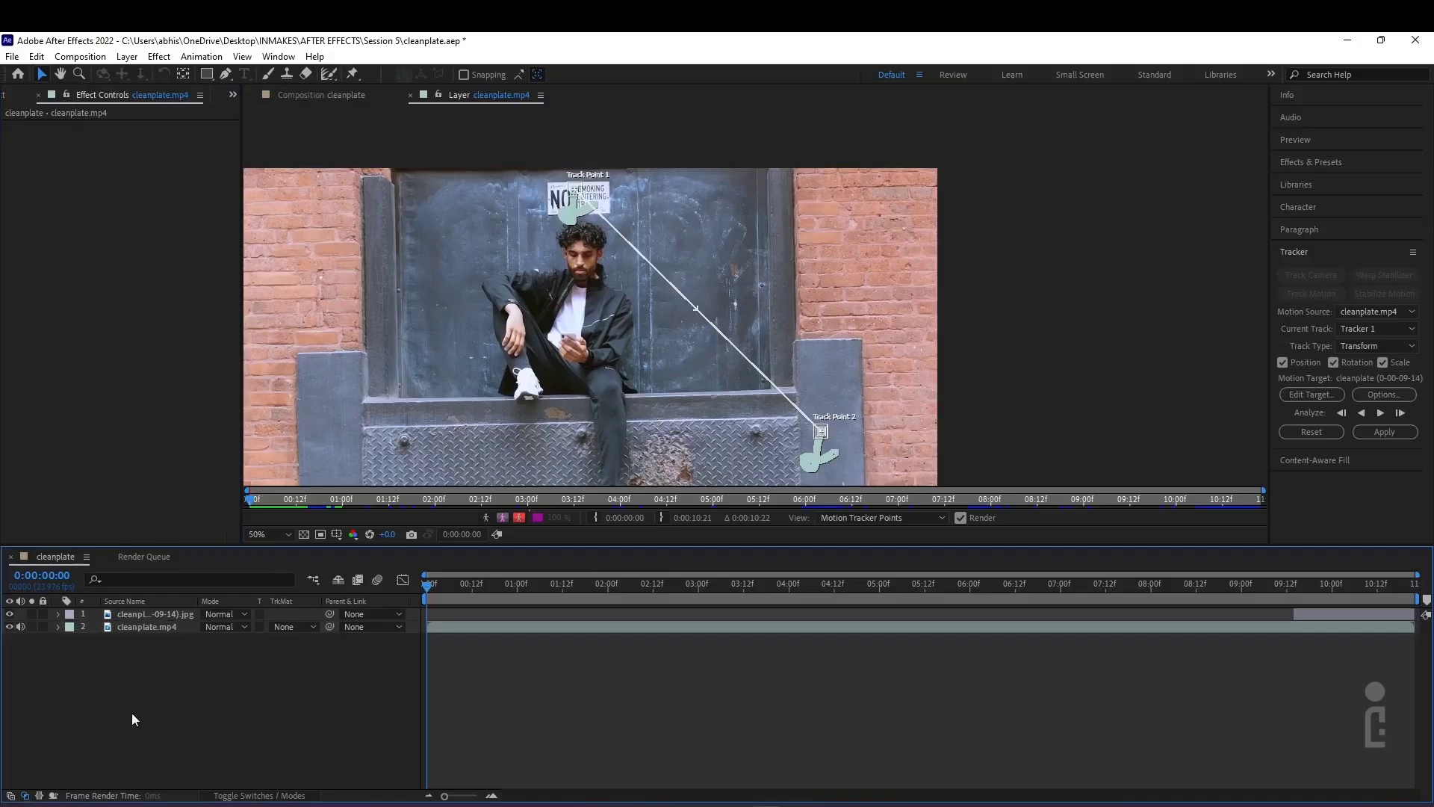
right_click(132, 682)
mouse_move(239, 498)
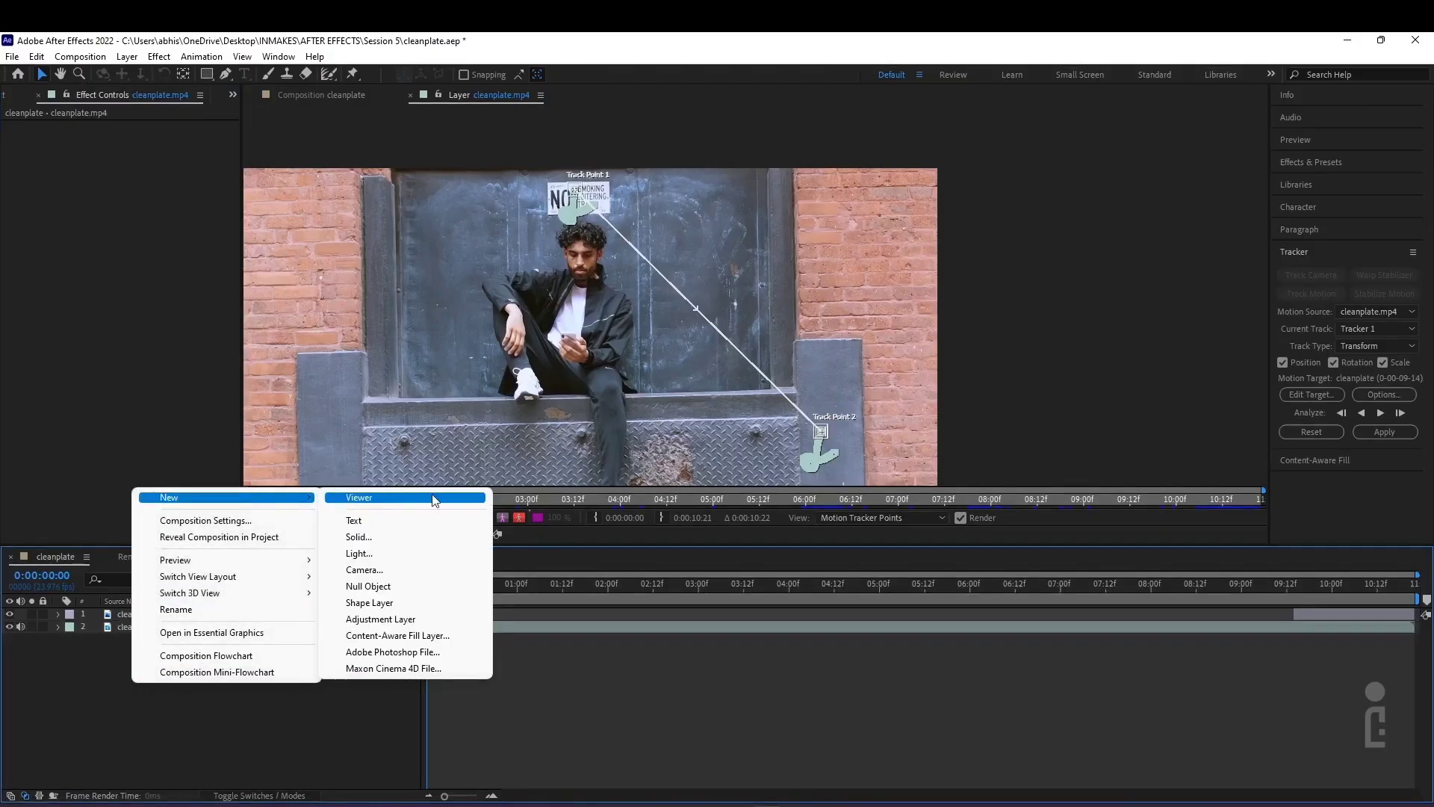
left_click(370, 587)
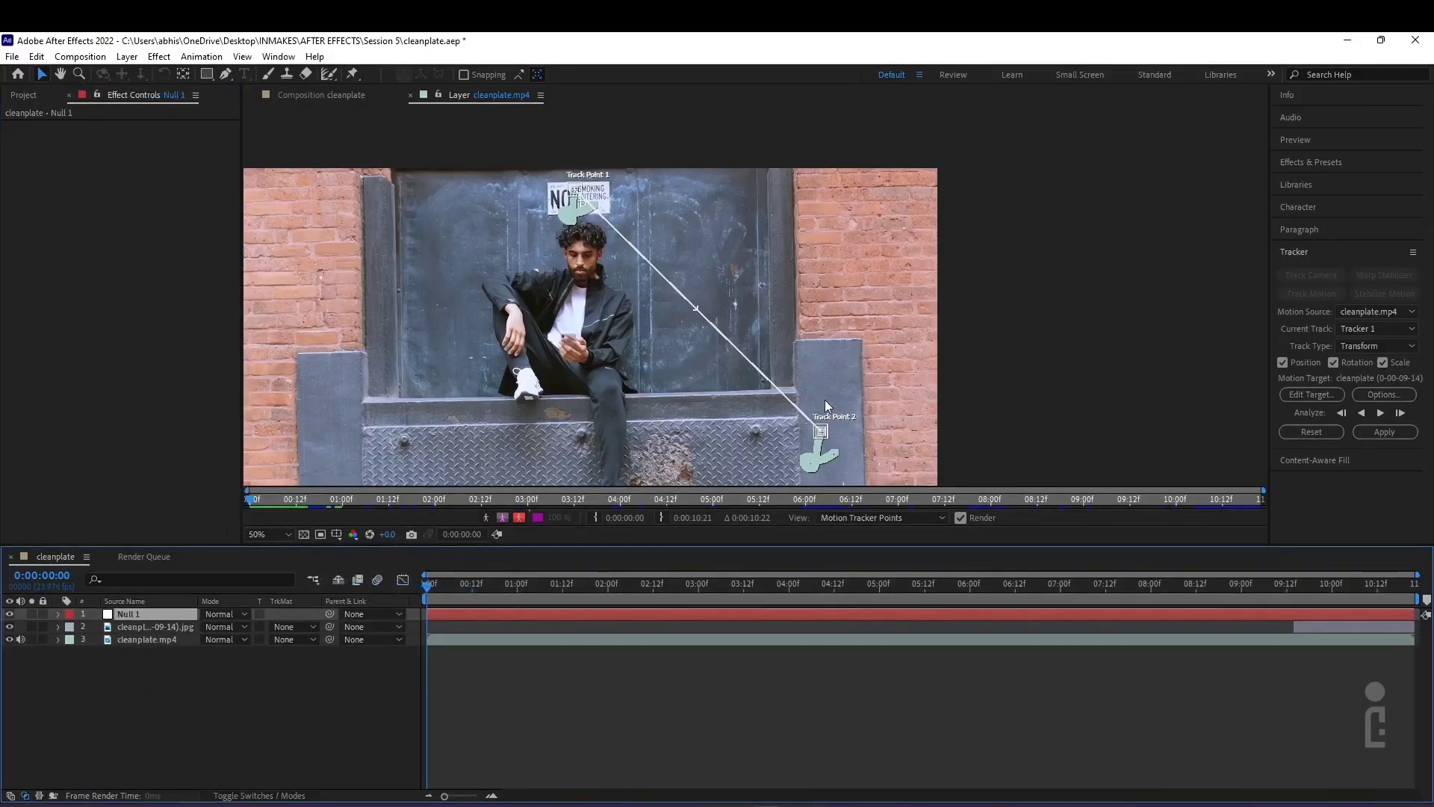
Set Null 1 as the tracker's motion target and apply the tracking data to it in X and Y
left_click(1327, 394)
left_click(721, 407)
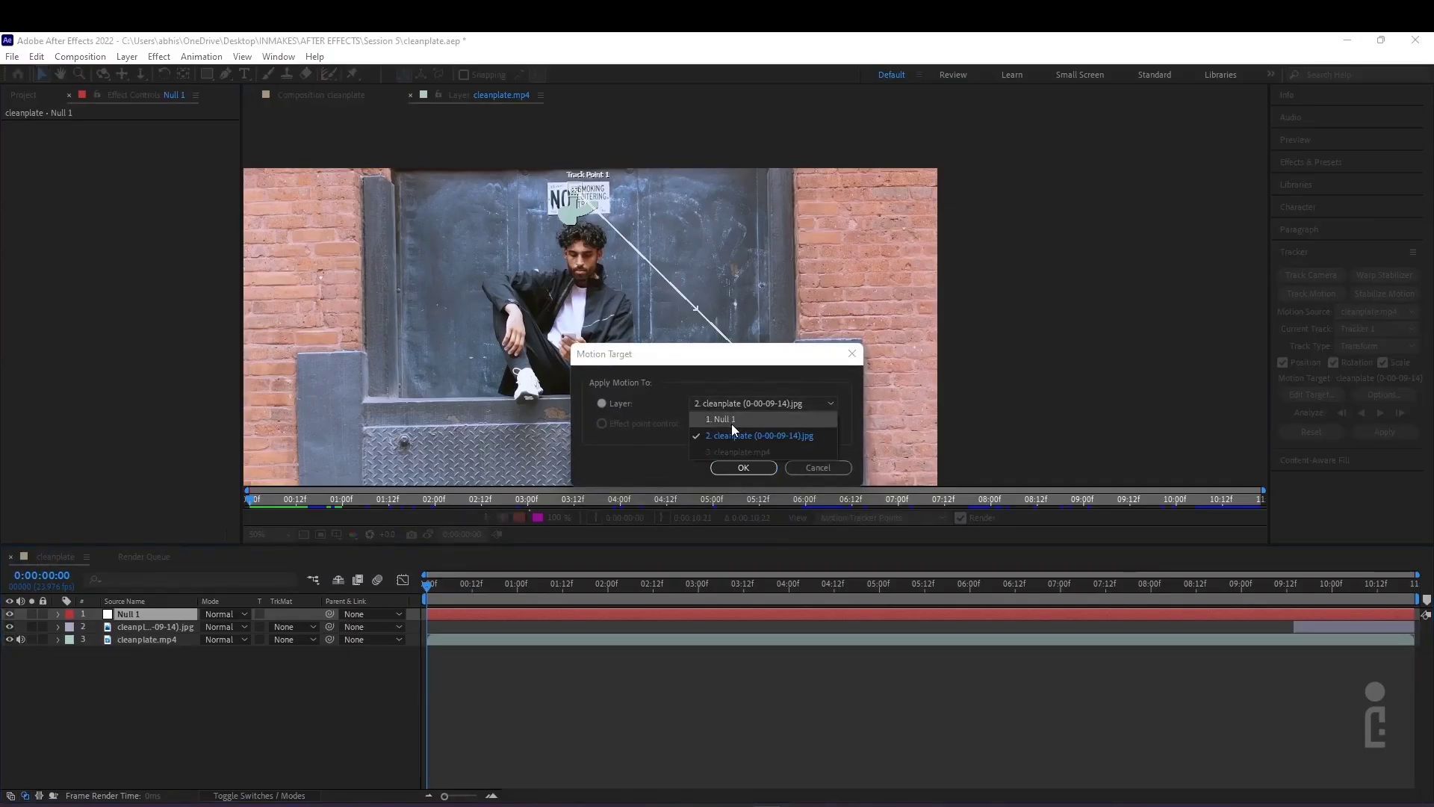
left_click(732, 422)
left_click(742, 466)
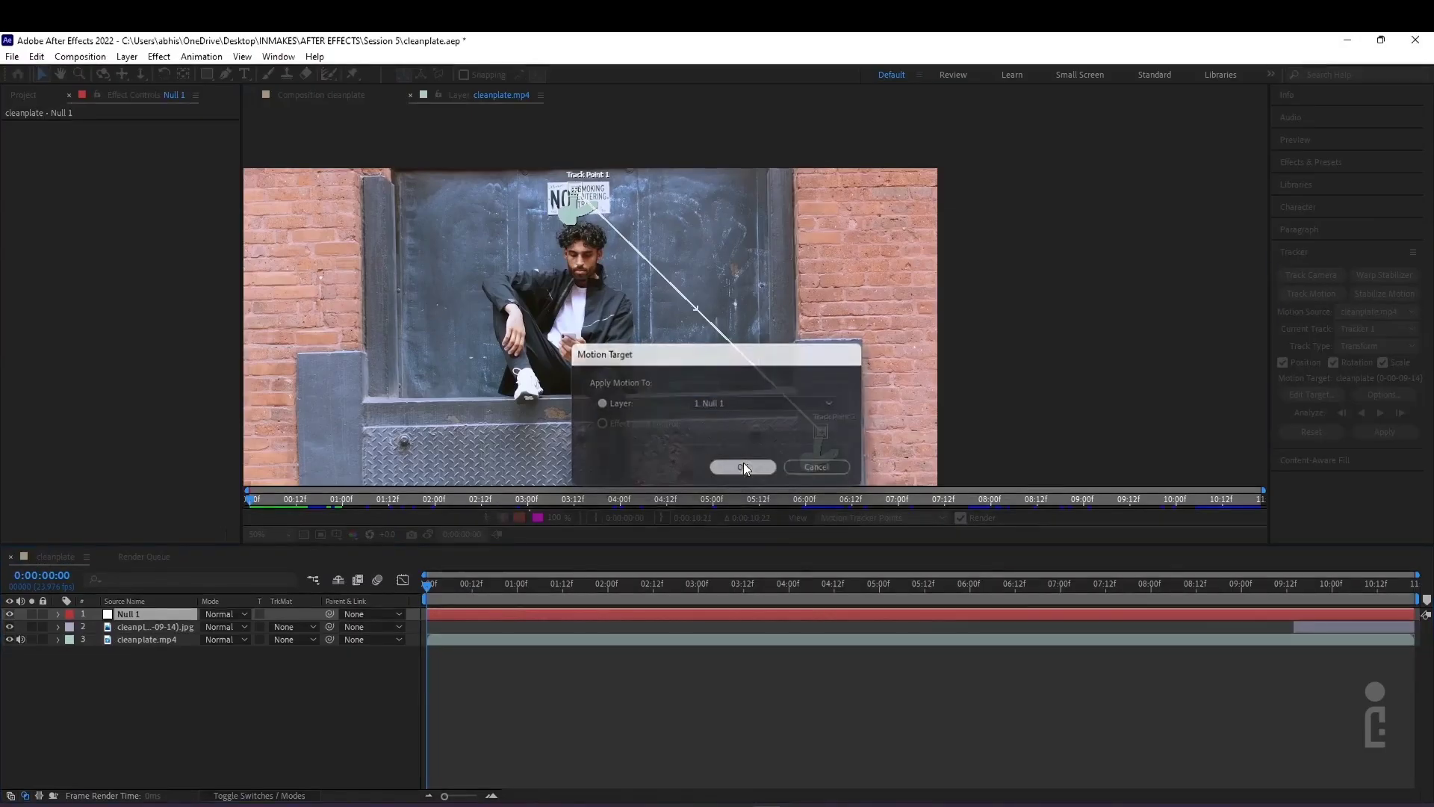
left_click(1383, 432)
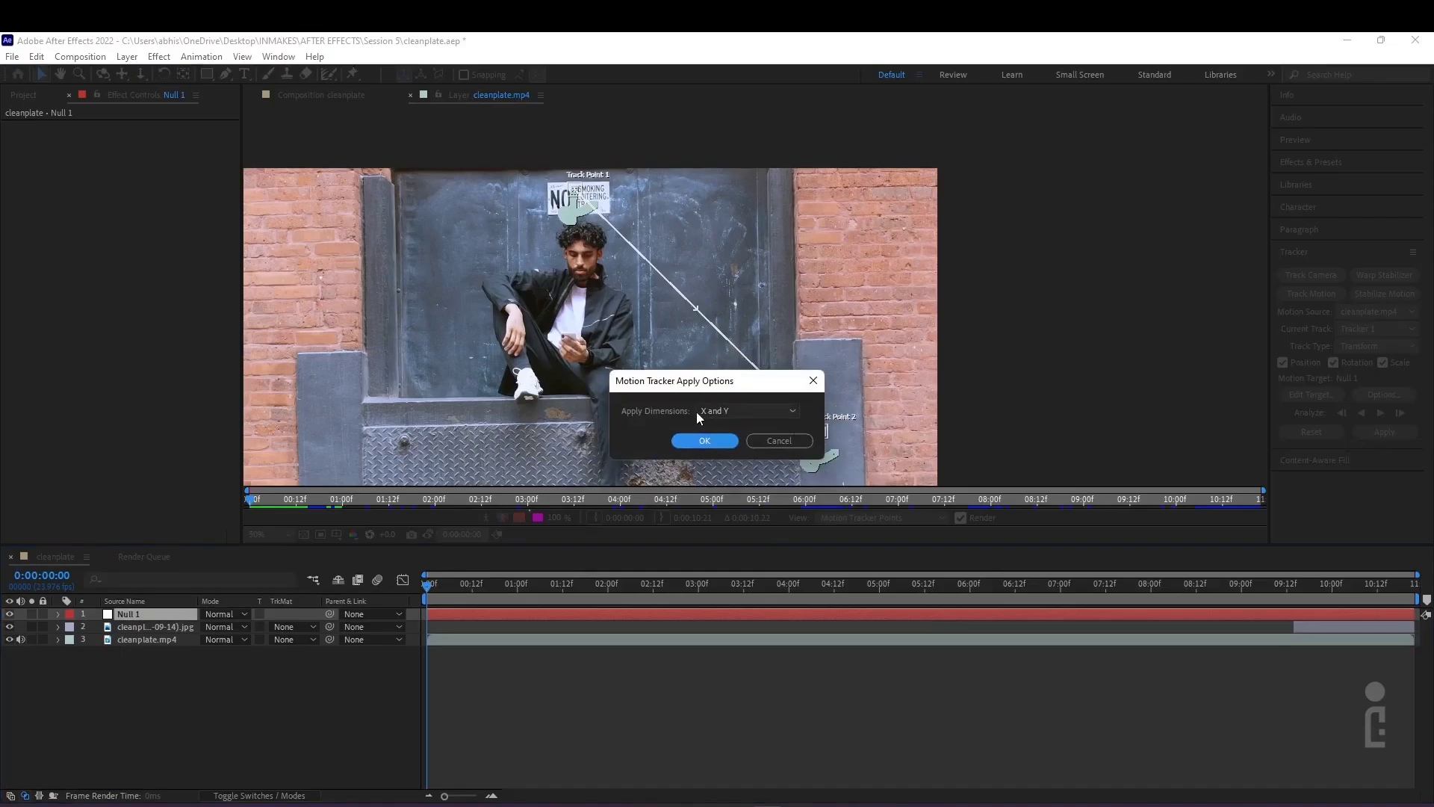
left_click(721, 439)
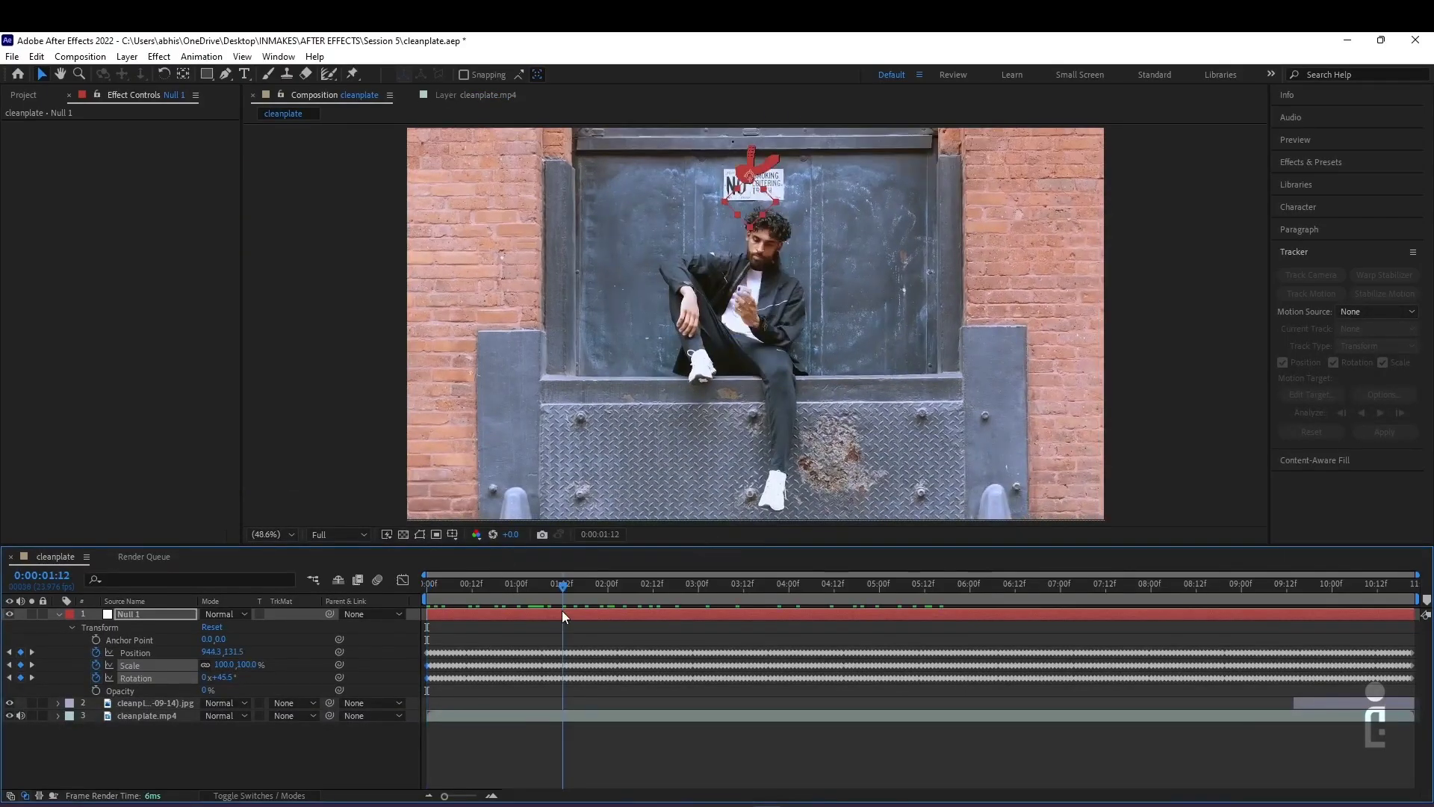
Parent the clean plate image layer to Null 1 at 0:00:09:14 and play the following frames to check the attachment
left_click_drag(561, 611, 1293, 605)
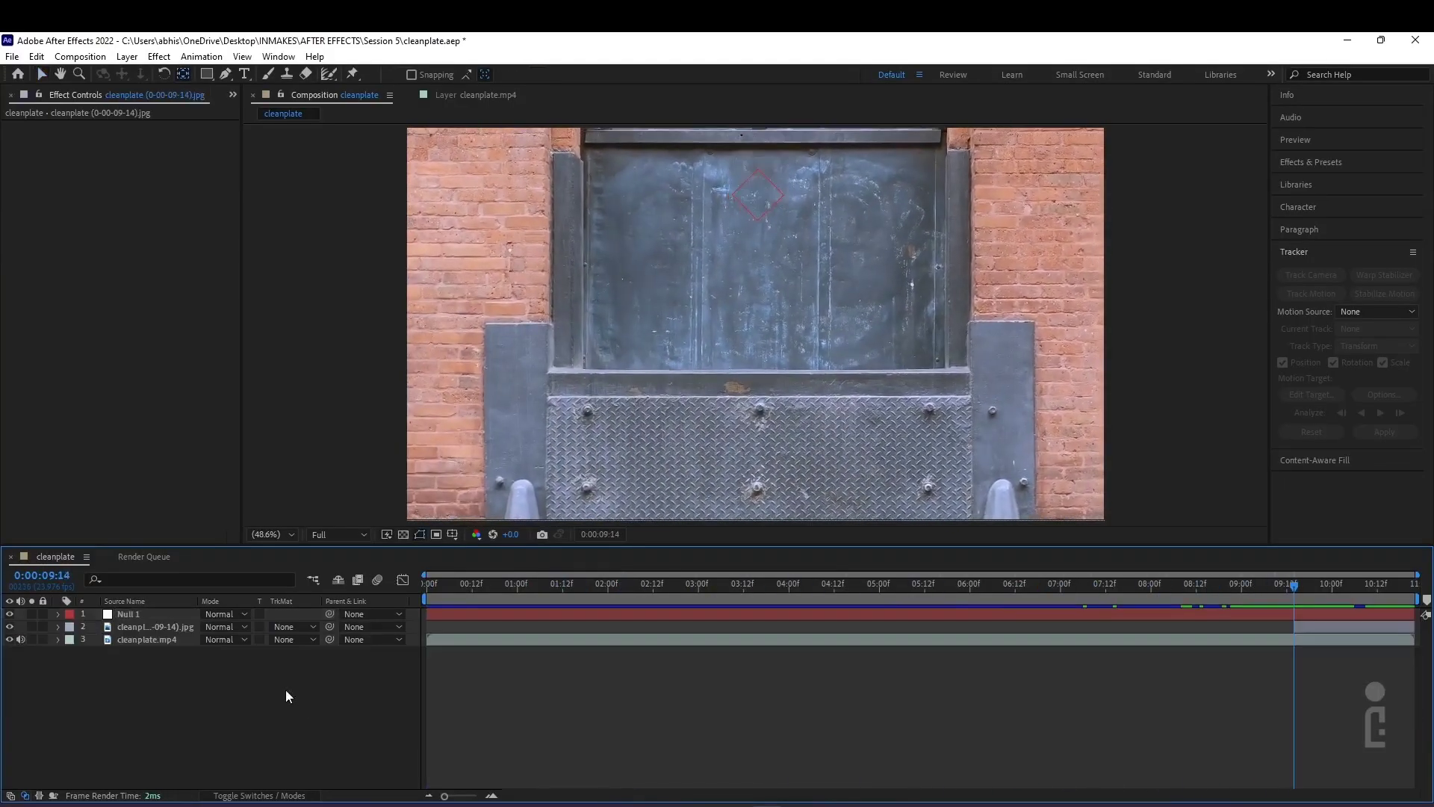
left_click(150, 625)
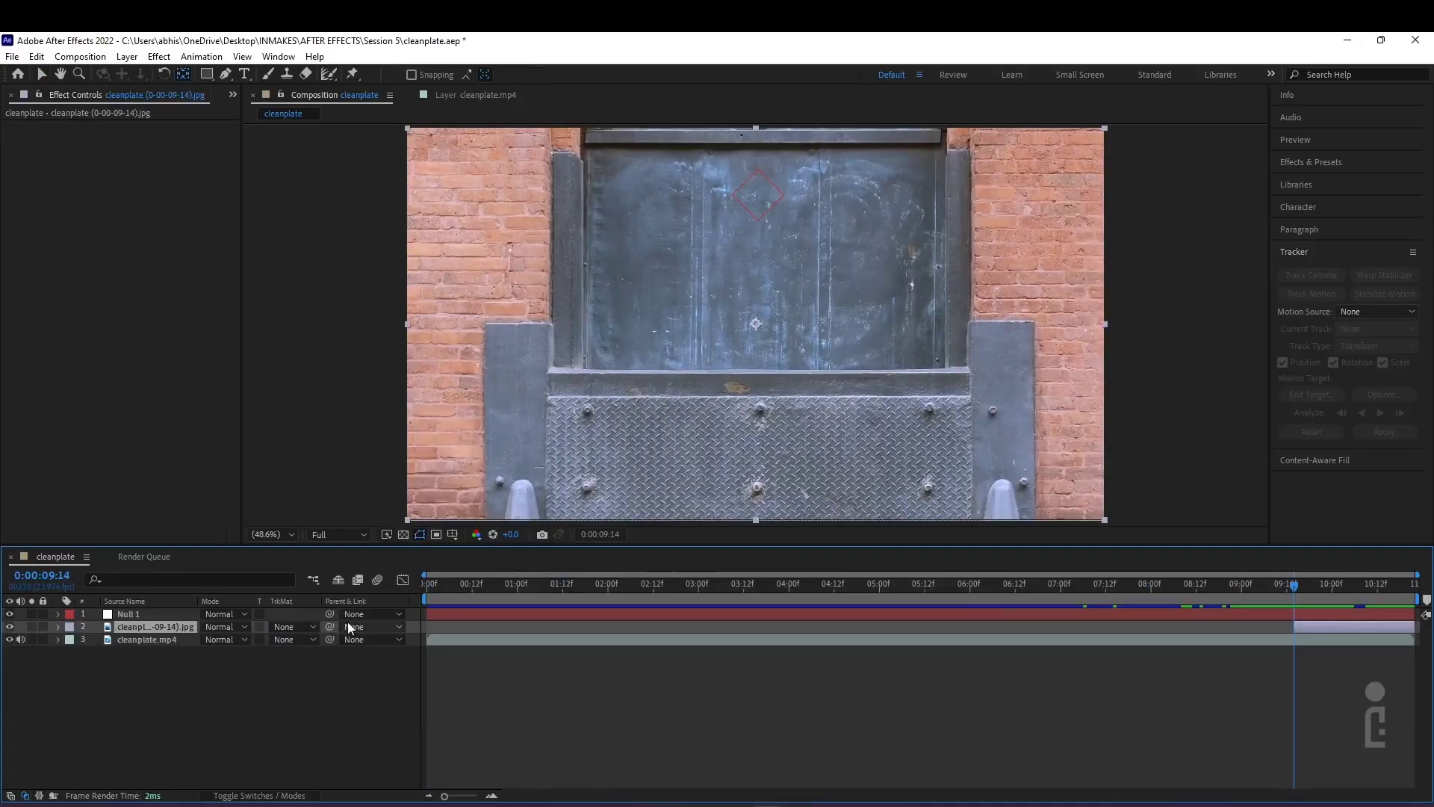
left_click_drag(331, 626, 140, 615)
key("space")
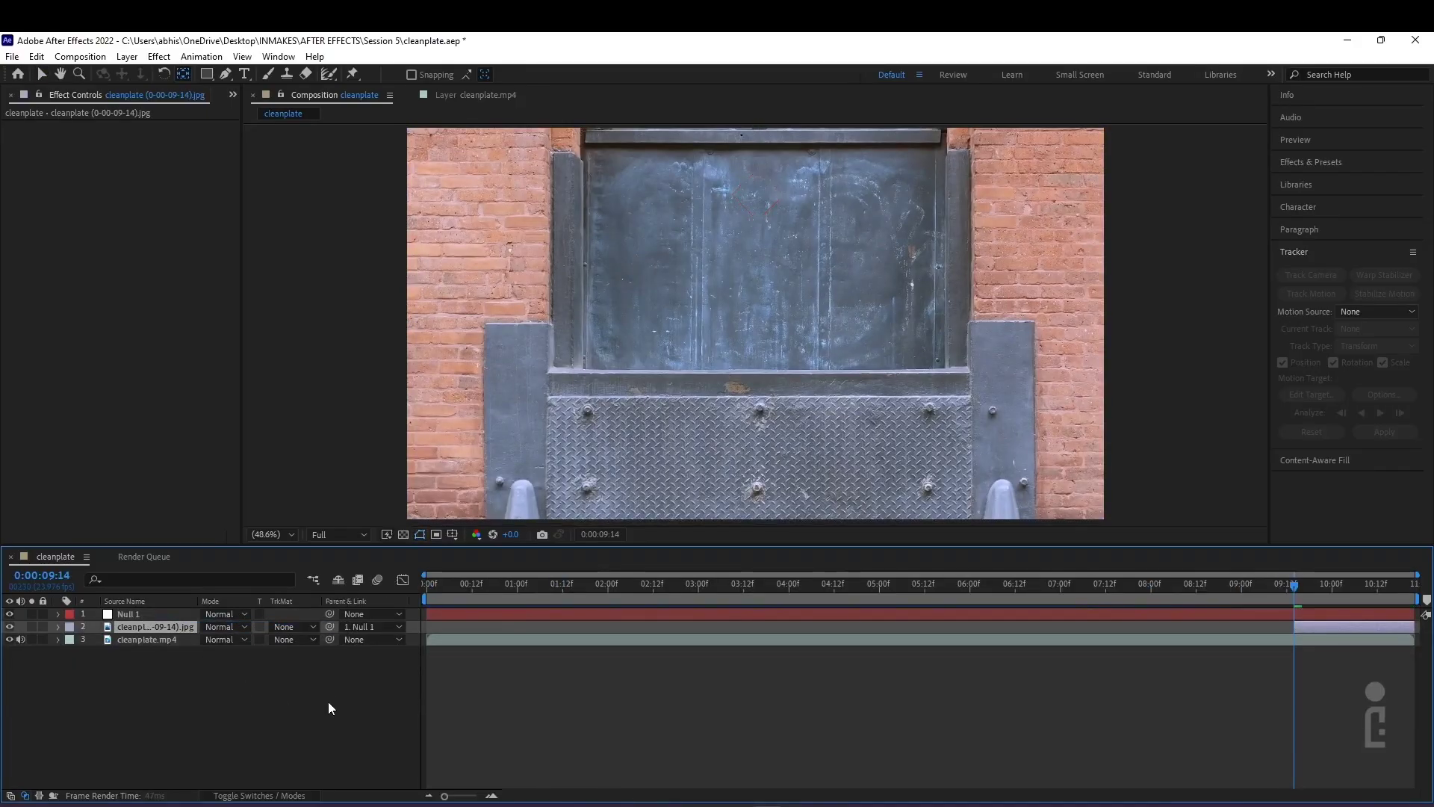
key("space")
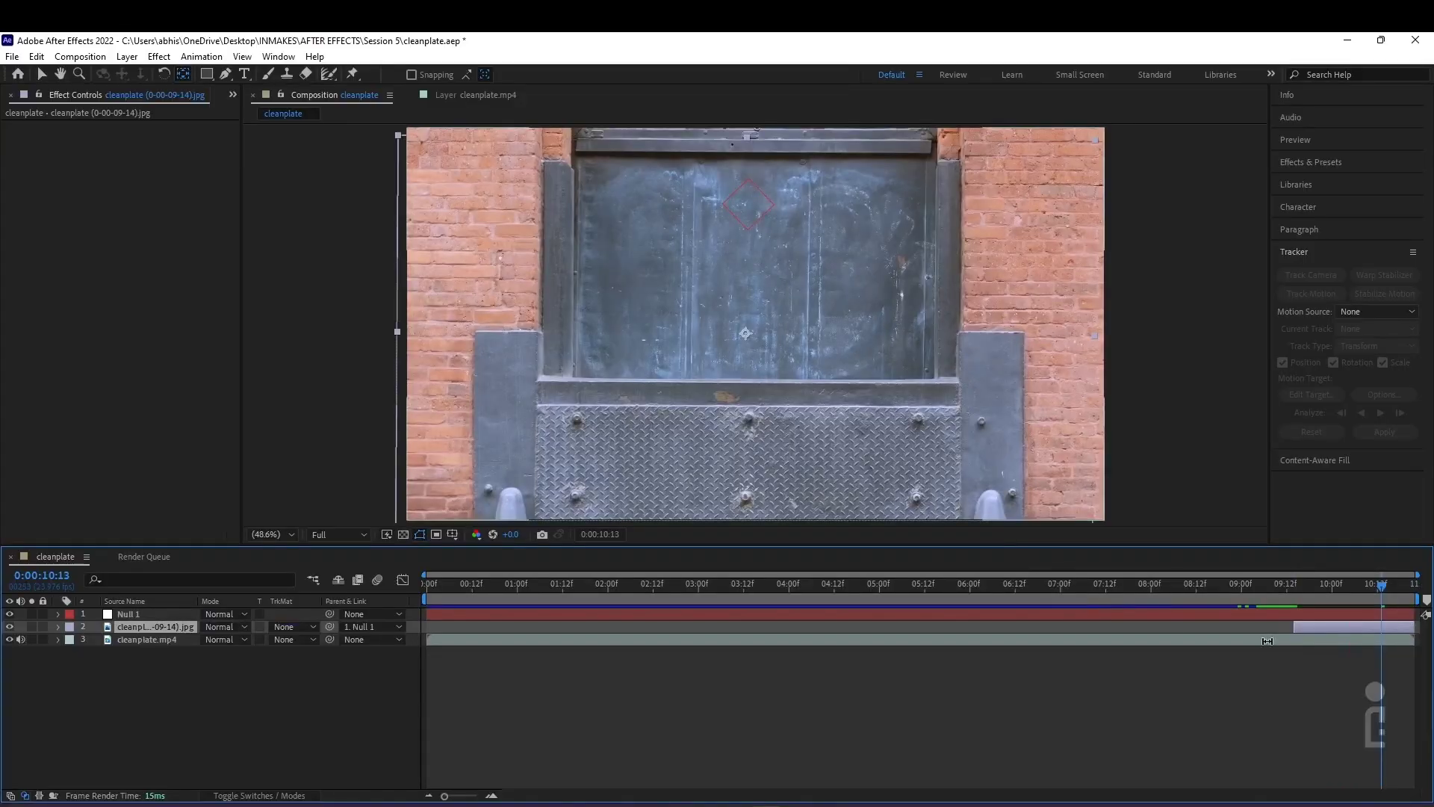
Set the clean plate image layer's opacity to 99% and extend its start back to 0:00:00:00
key("t")
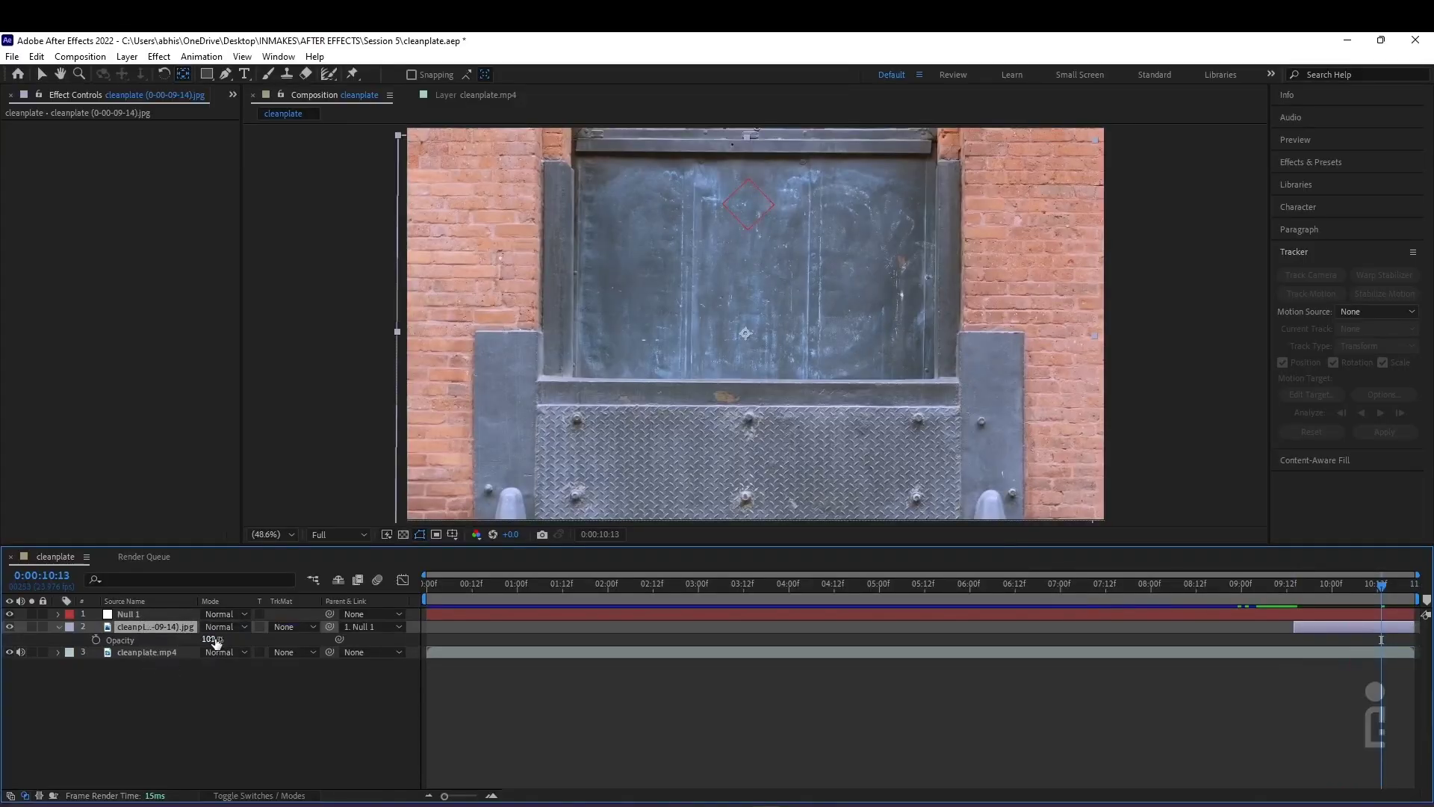
left_click_drag(212, 639, 302, 654)
left_click_drag(1291, 626, 427, 626)
left_click(428, 596)
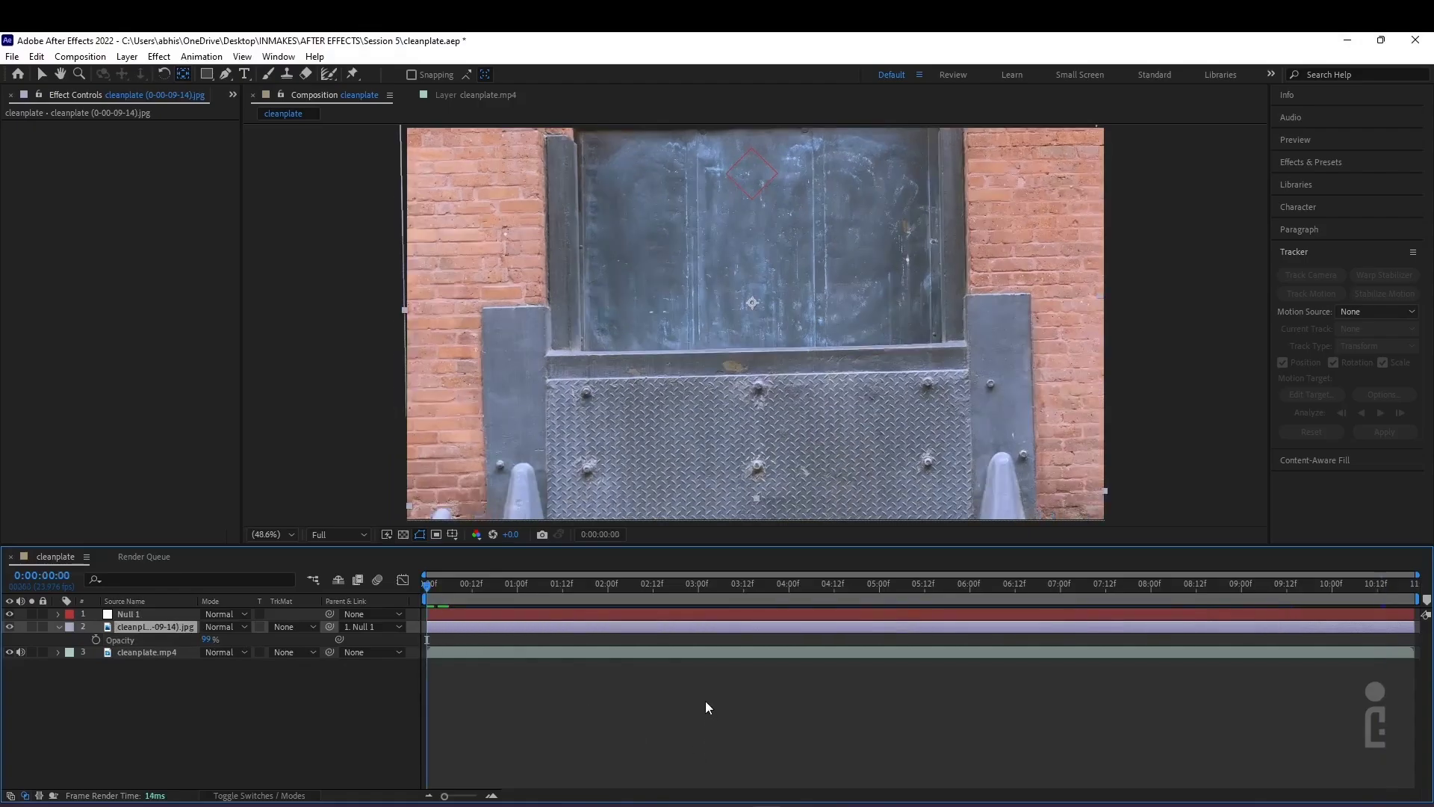
Play the composition from the start and vary the clean plate's opacity to check how it follows the footage
key("space")
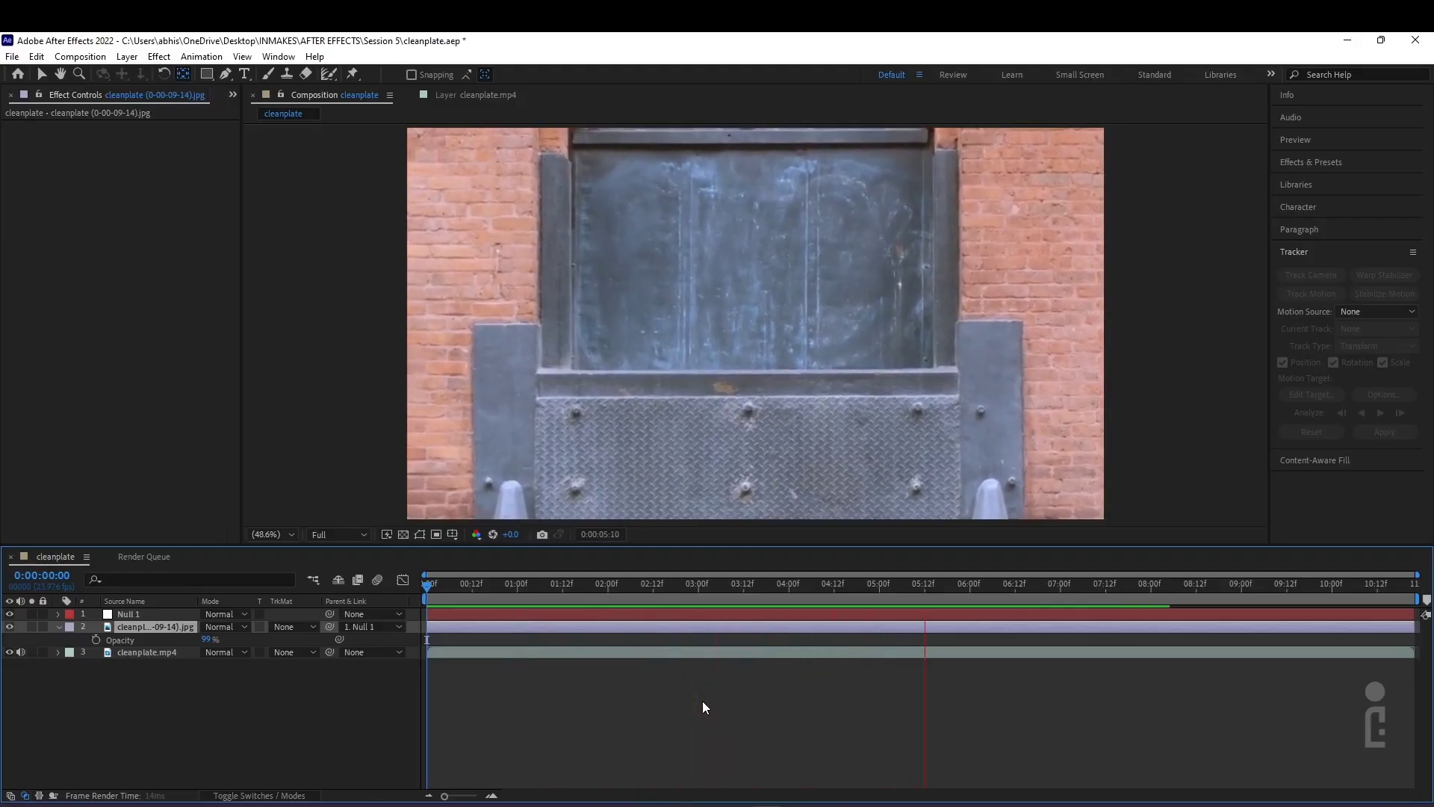
key("space")
left_click_drag(214, 637, 187, 620)
left_click(58, 627)
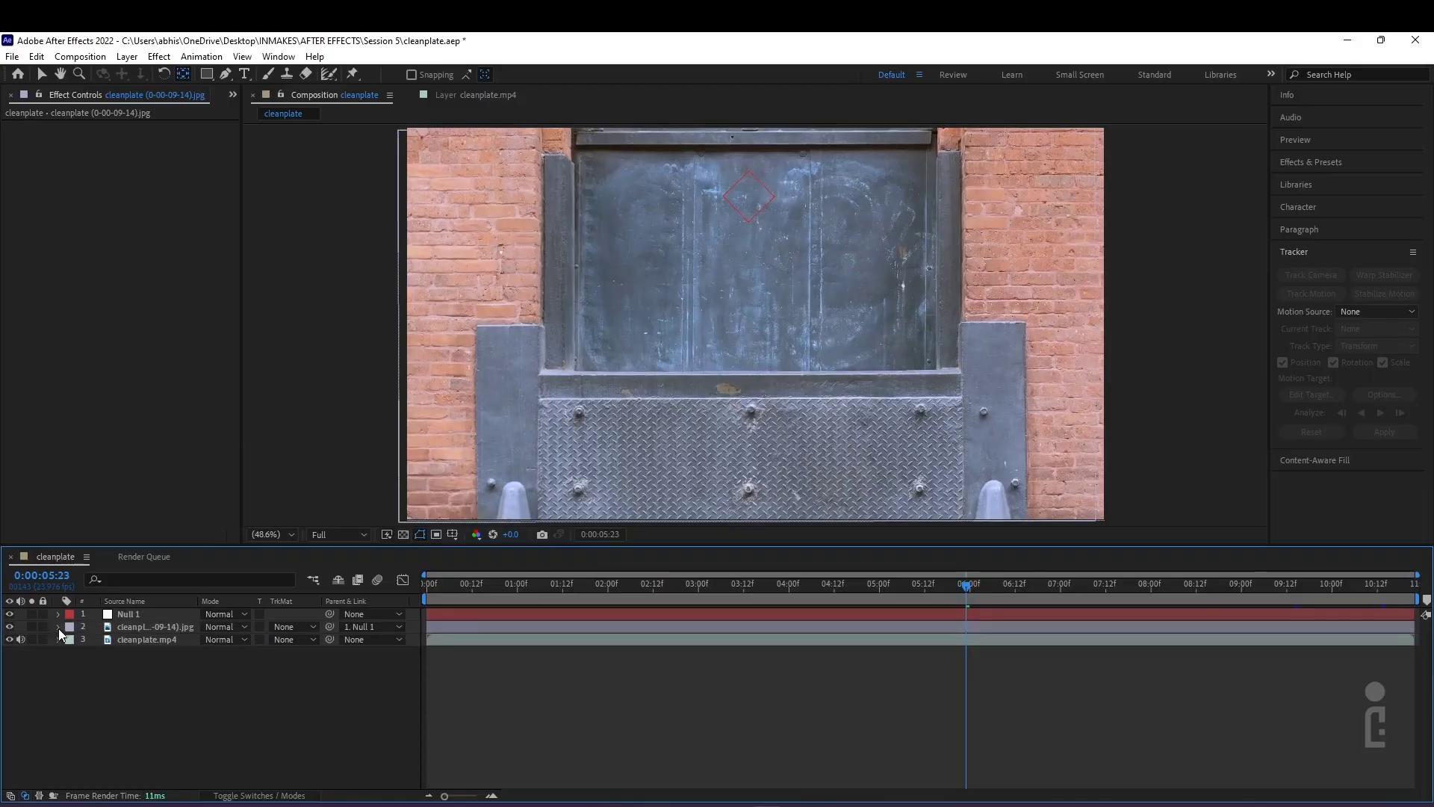
Hide and show the clean plate image at 0:00:05:23 to compare it with the original footage
left_click(67, 640)
left_click(9, 626)
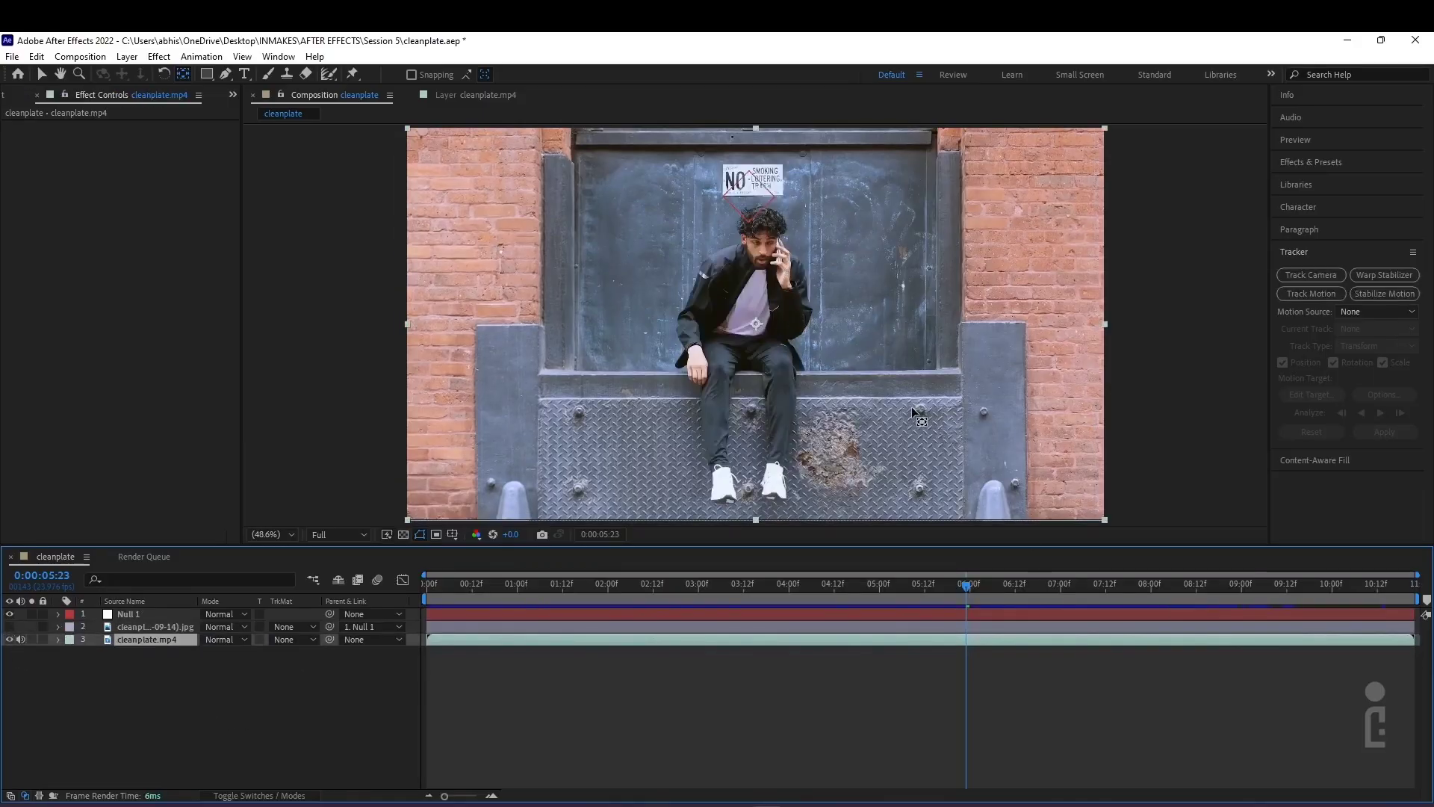
key("v")
left_click(9, 626)
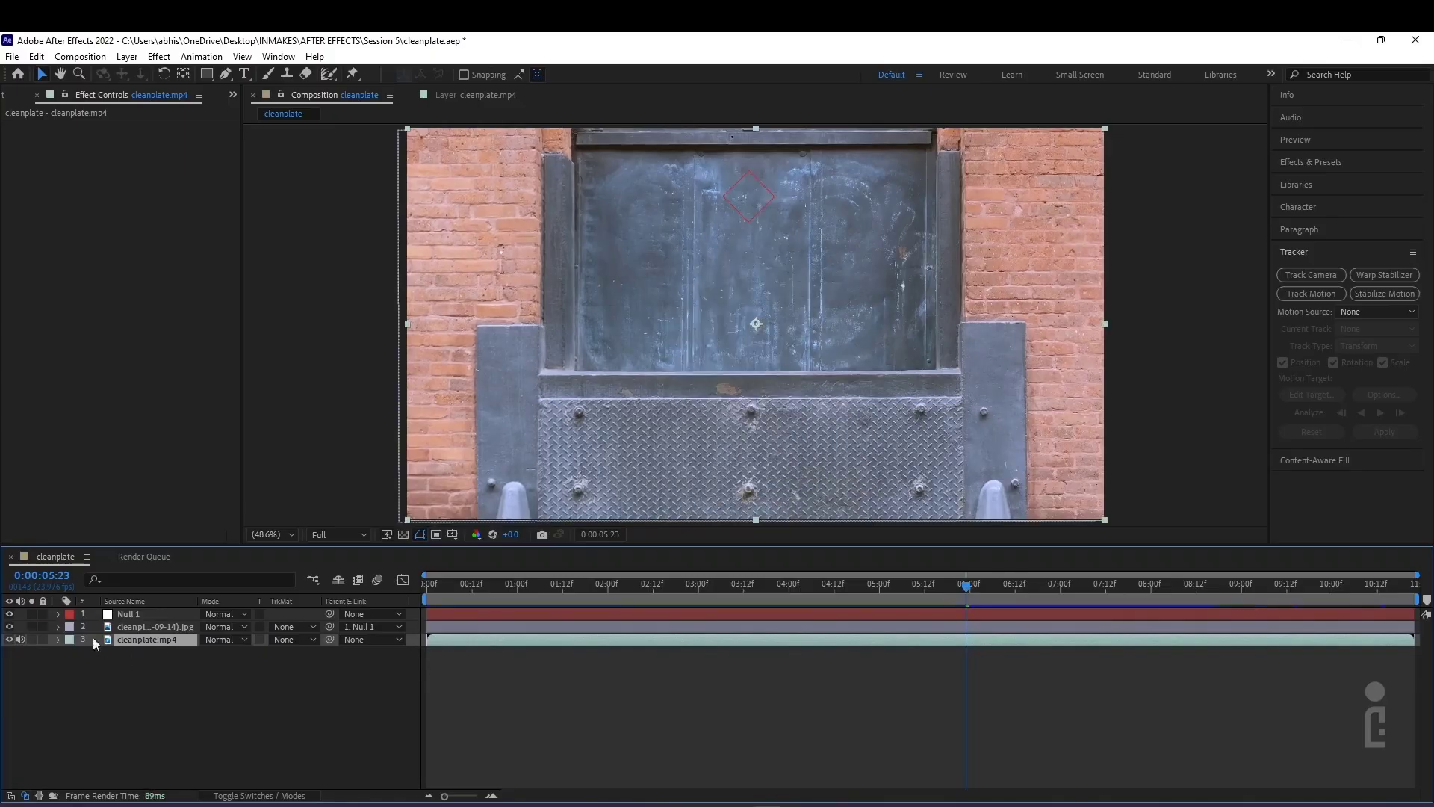
Duplicate the cleanplate.mp4 footage to the top of the layer stack and trim the copy to about 0:00:06:00 through 0:00:06:11
key("ctrl+d")
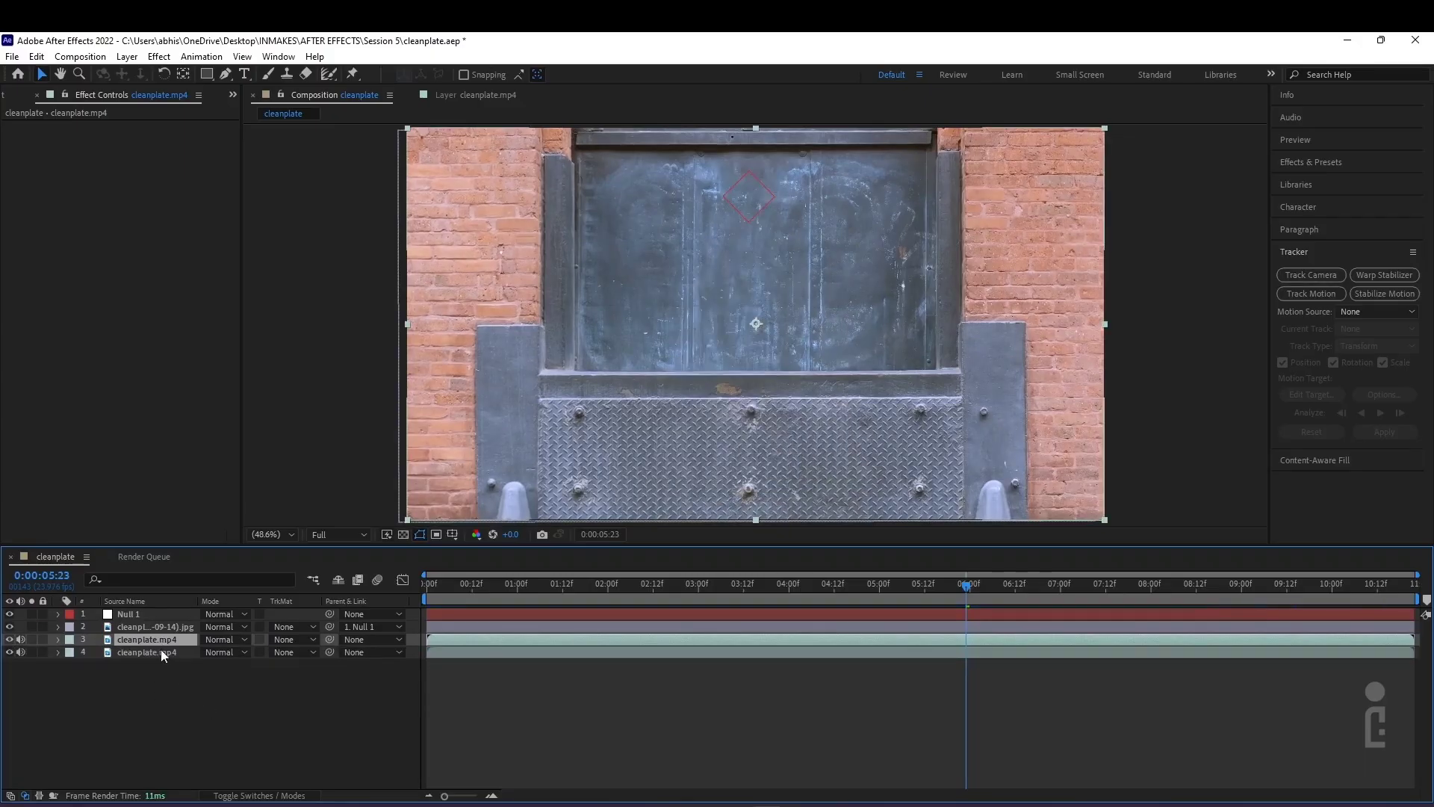
left_click_drag(167, 635, 172, 612)
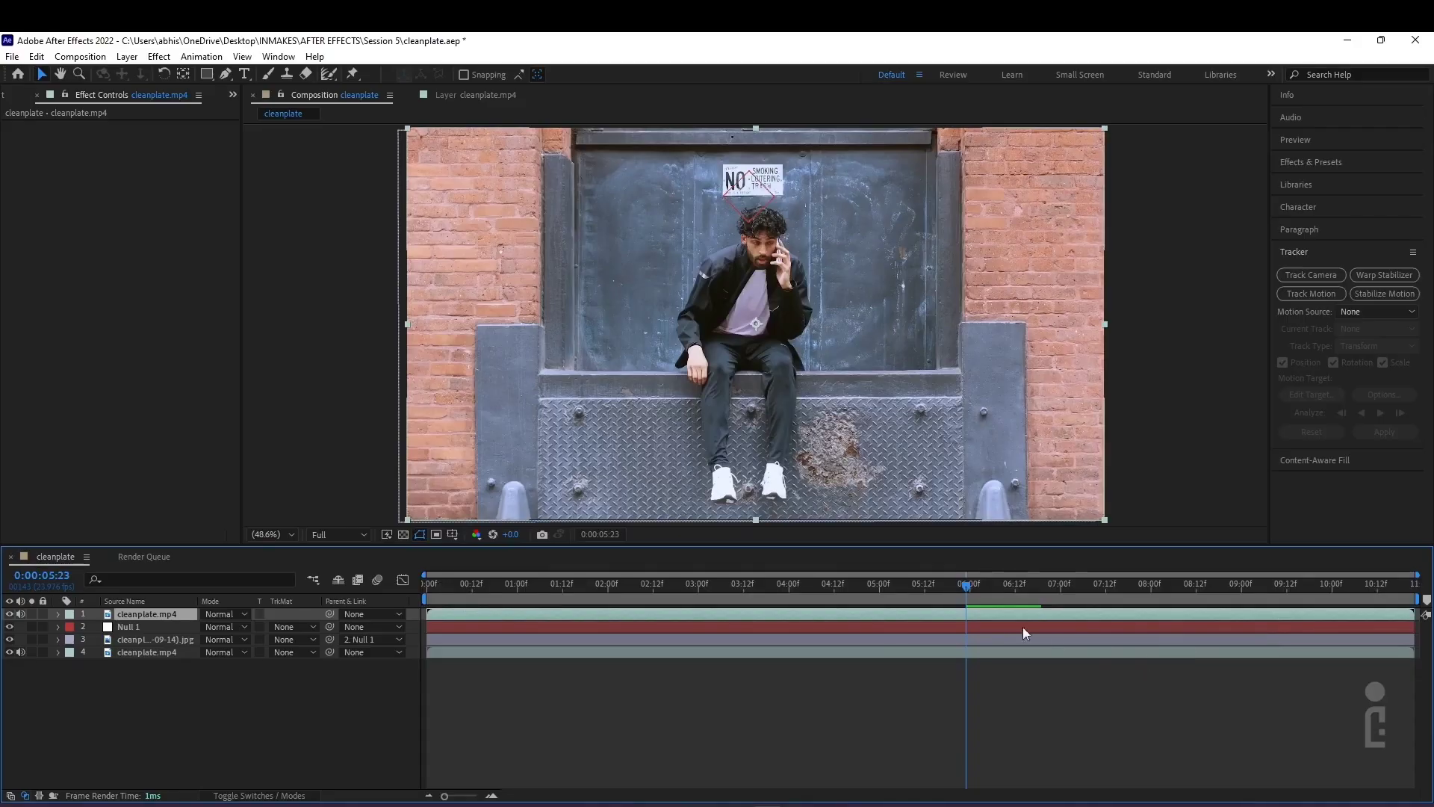
mouse_move(1001, 592)
left_mouse_down()
mouse_move(970, 591)
mouse_move(1012, 589)
left_mouse_up()
key("alt+bracketleft")
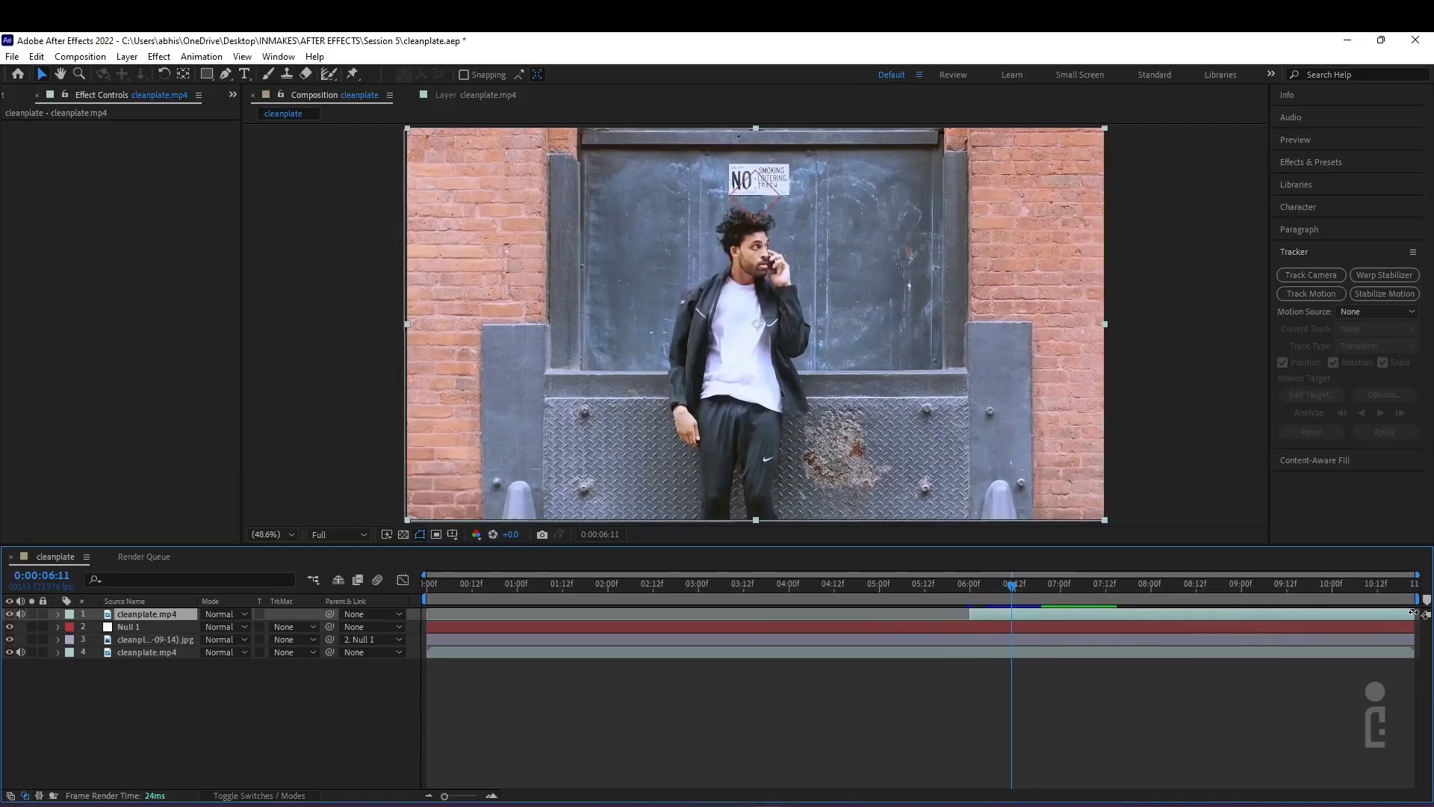
left_click_drag(1413, 612, 1013, 632)
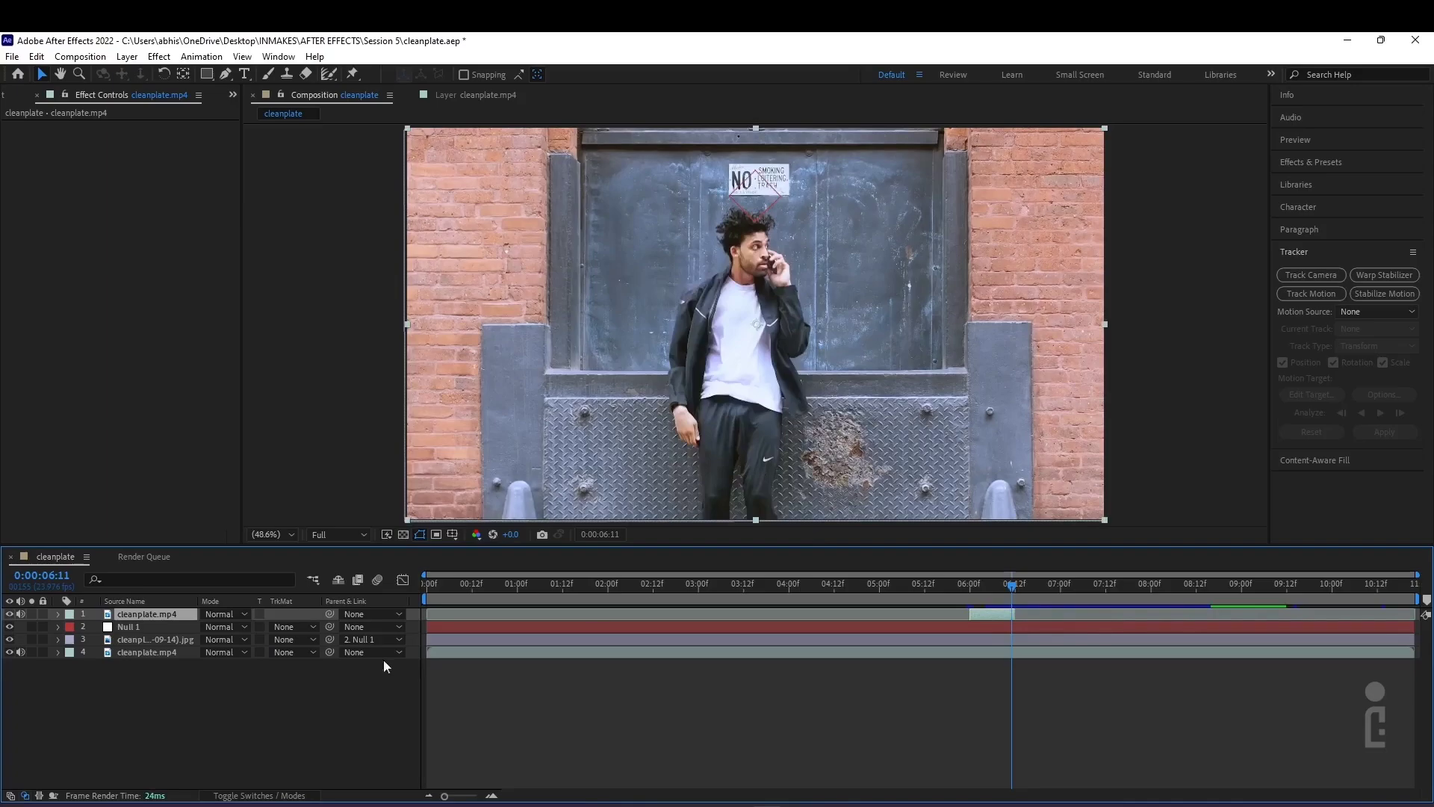
Duplicate the trimmed footage segment, trim the copy to 0:00:06:11 through 0:00:06:15, and end the first segment where the copy starts
key("ctrl+d")
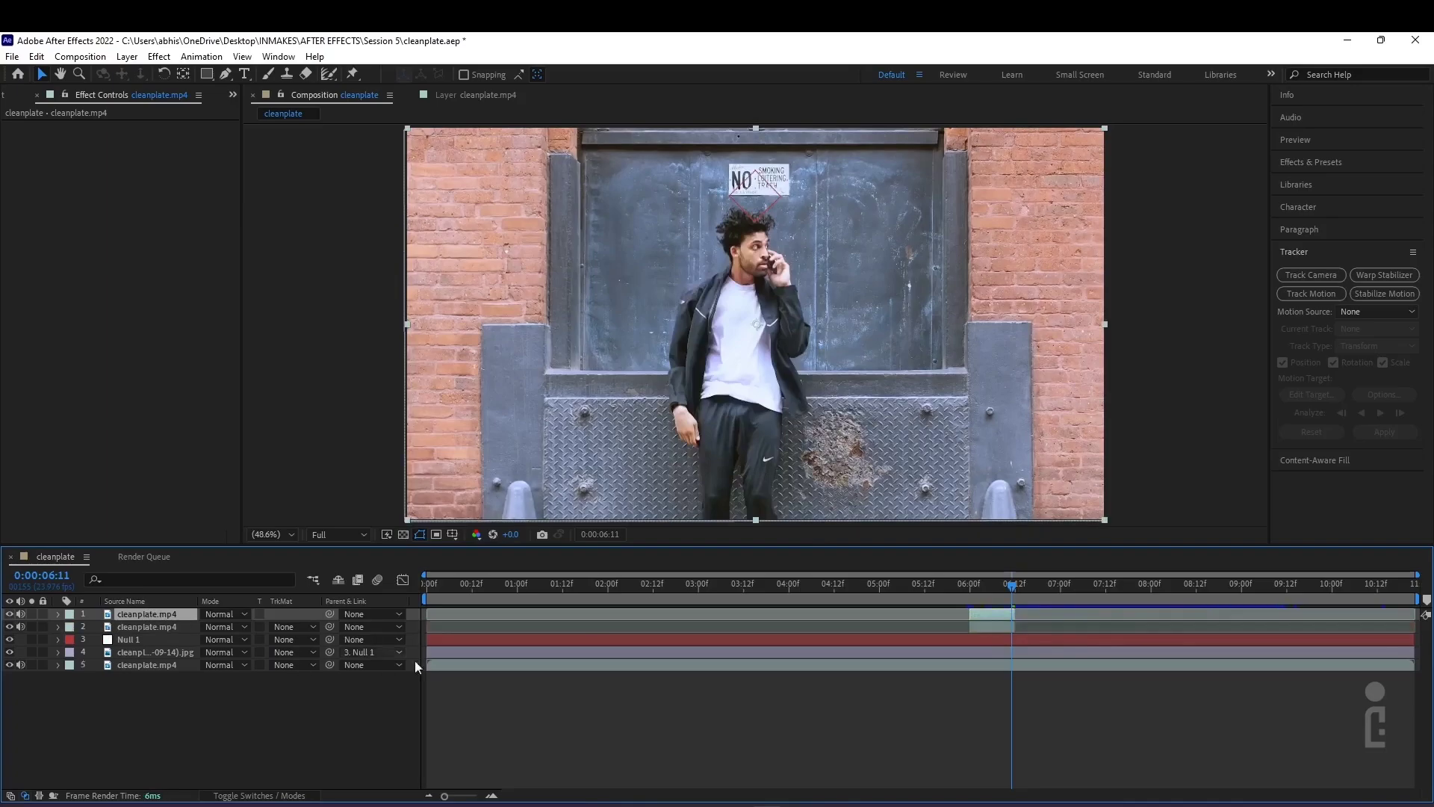
left_click_drag(1014, 614, 1099, 616)
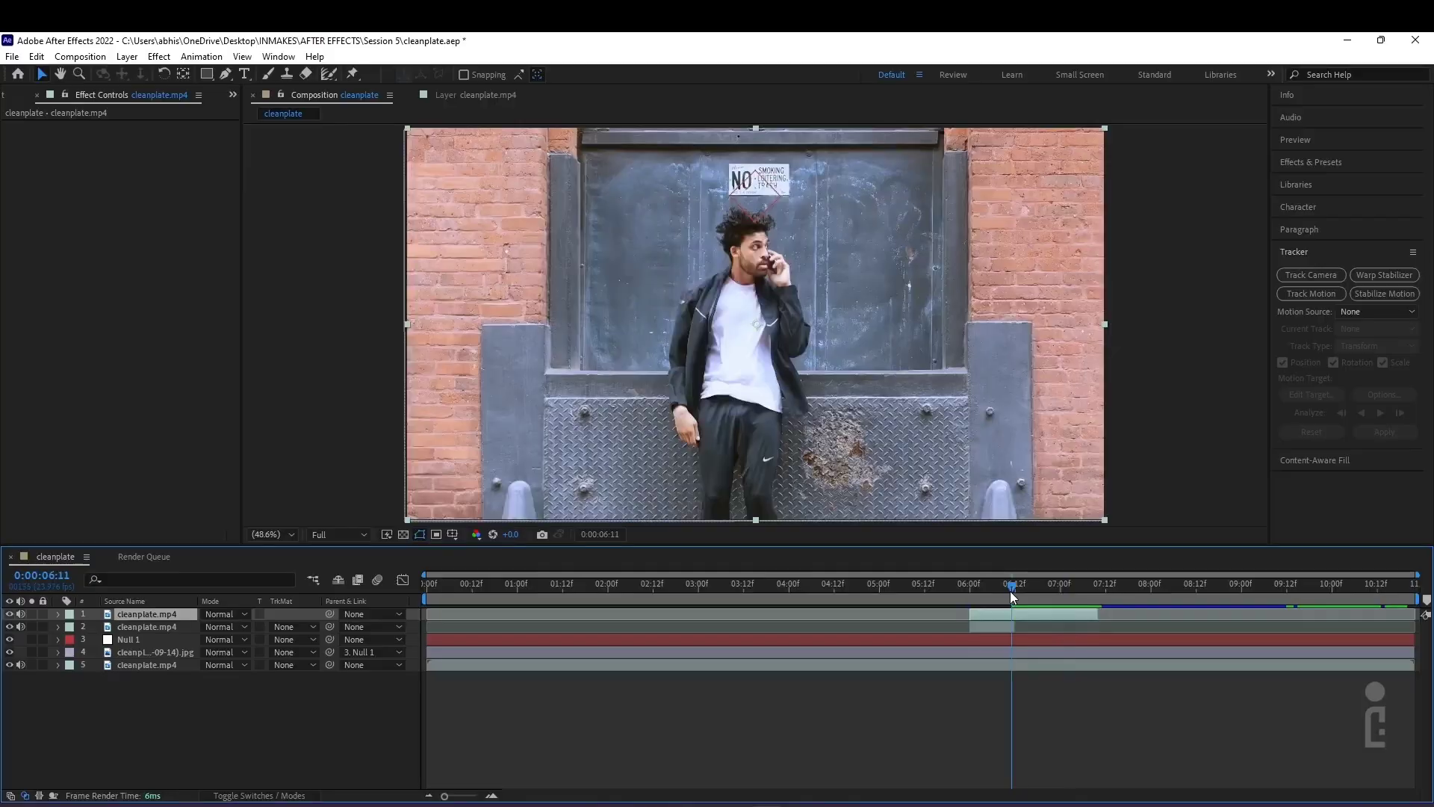
left_click_drag(1013, 591, 1015, 591)
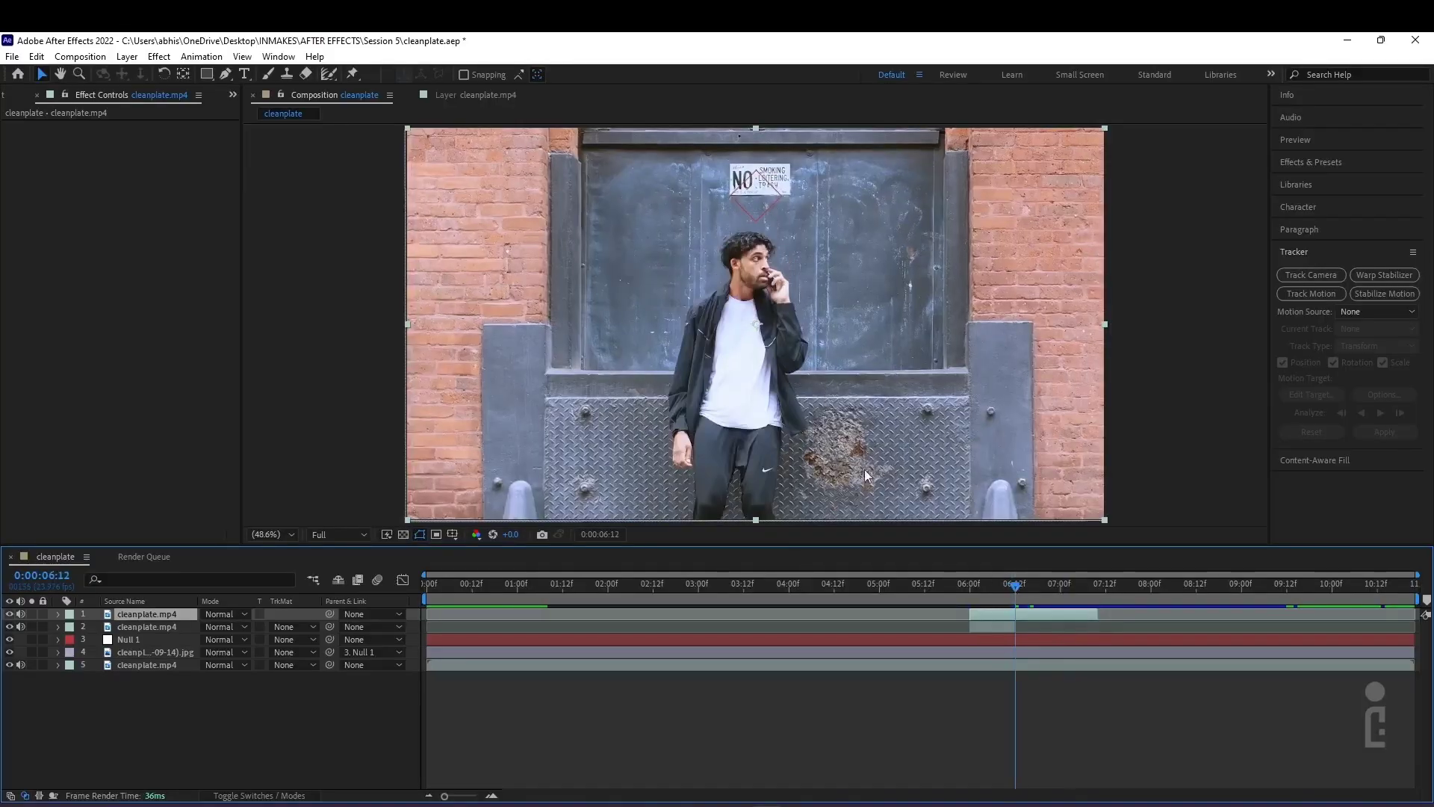
scroll(697, 635, "up", 3)
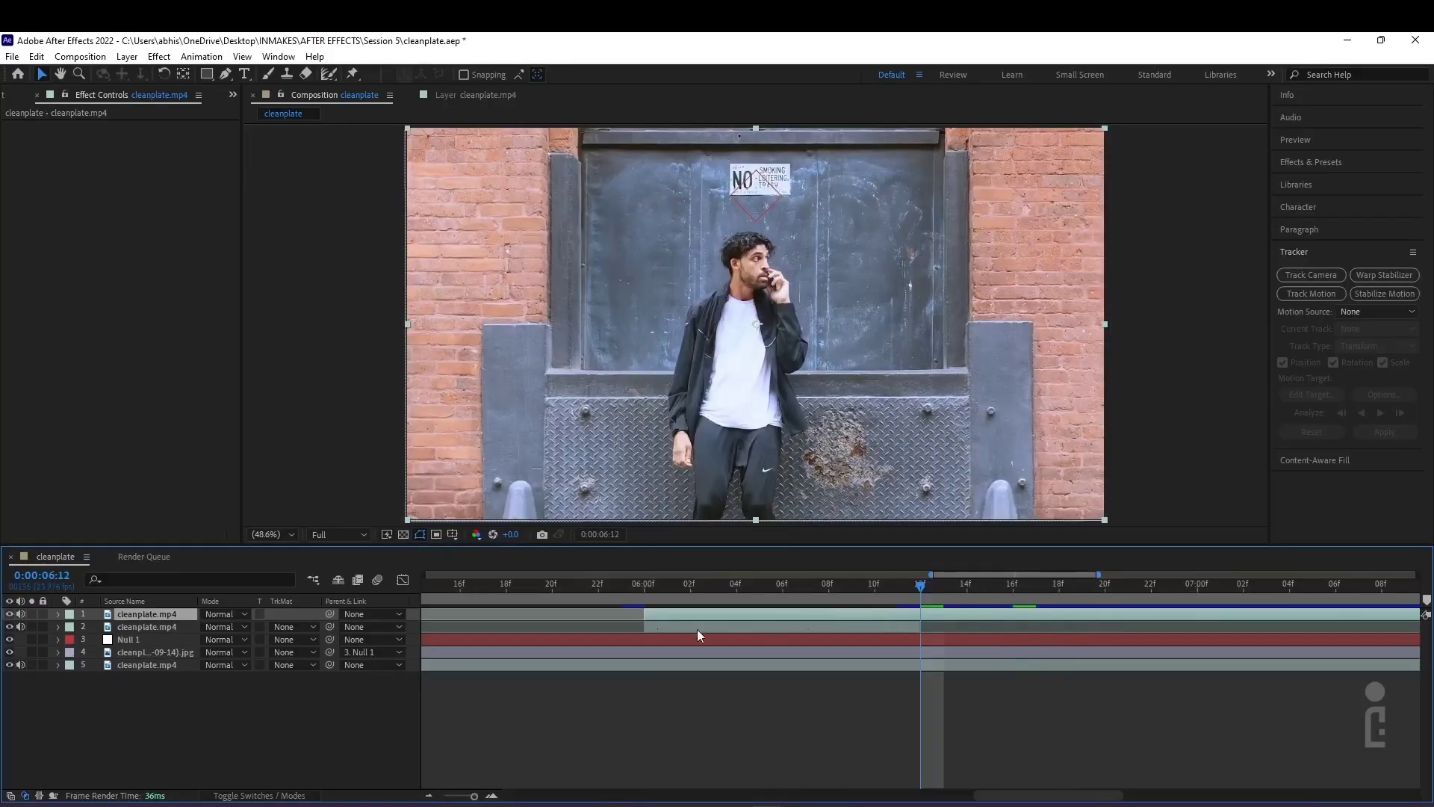
left_click_drag(644, 612, 989, 590)
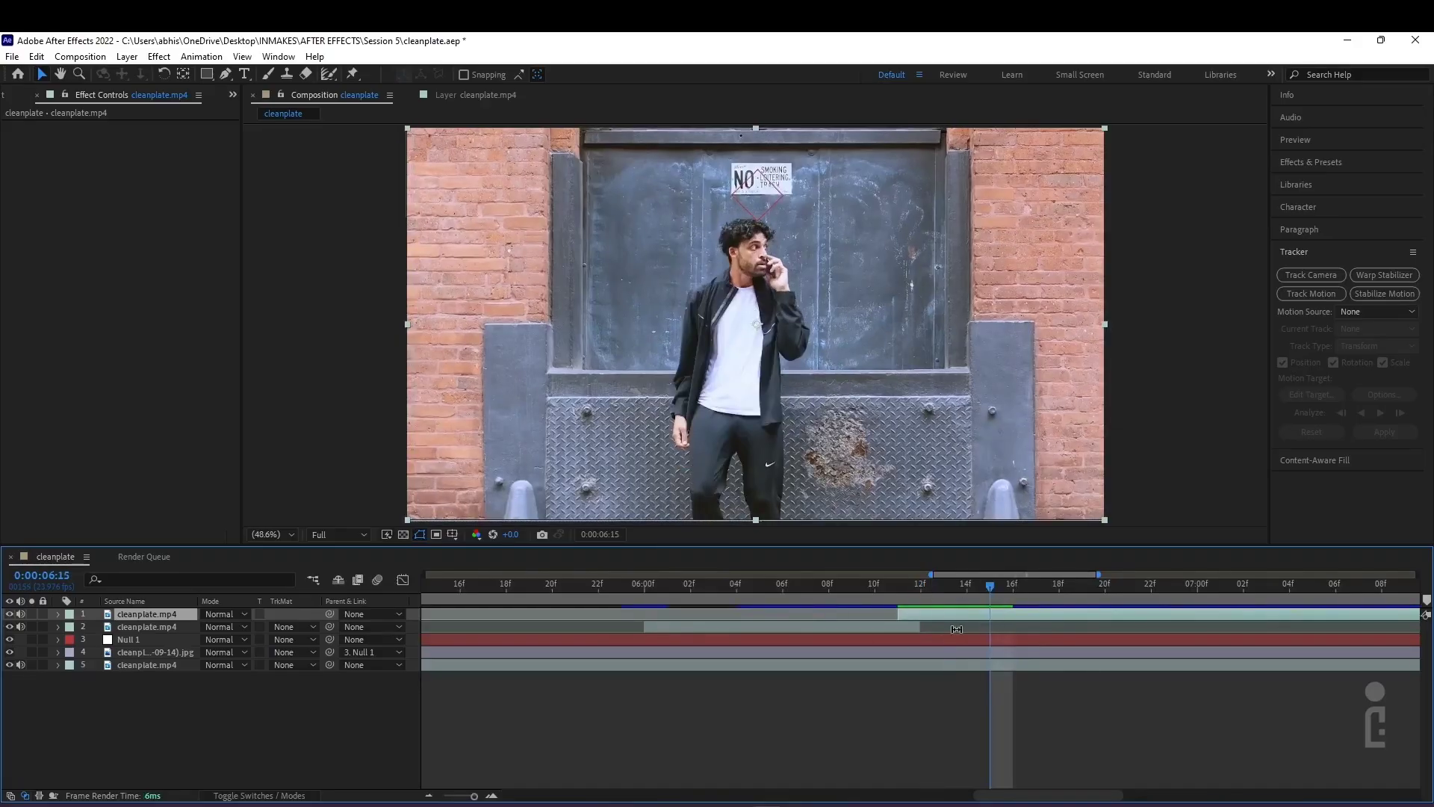
key("alt+]")
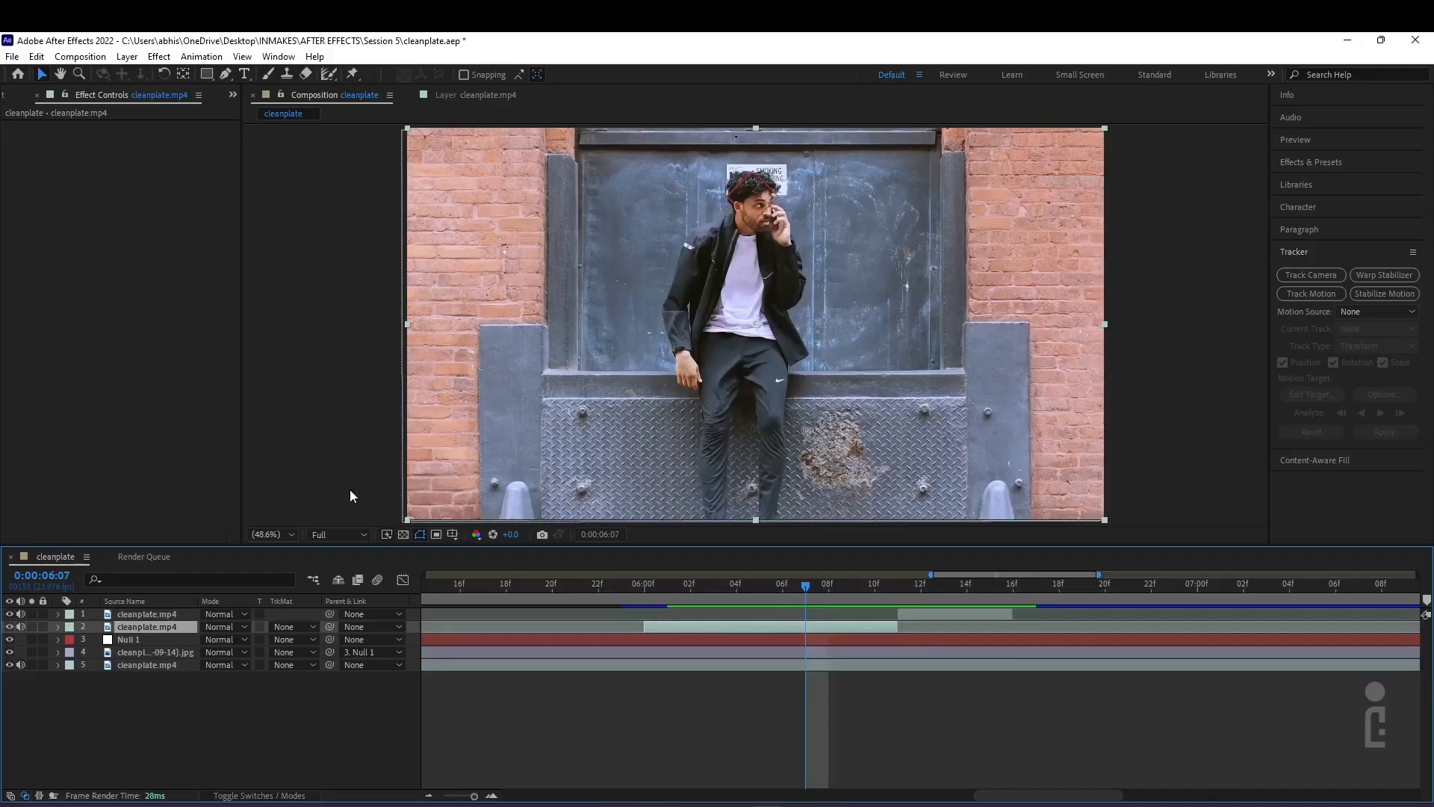
Rename the trimmed footage segment spanning 0:00:06:00 to 0:00:06:11 as head4roto
key("Return")
type("he")
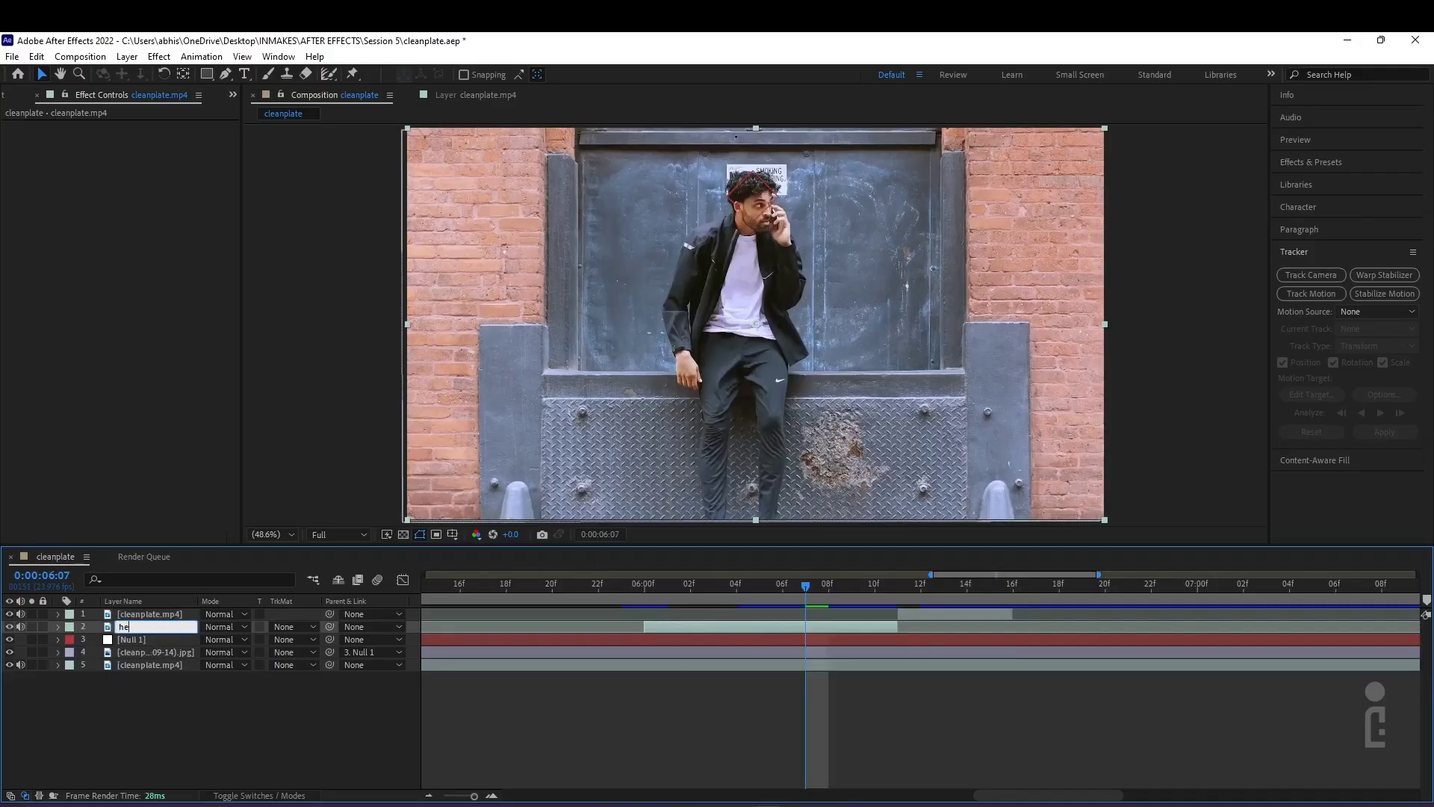
type("ad4roto")
left_click(205, 714)
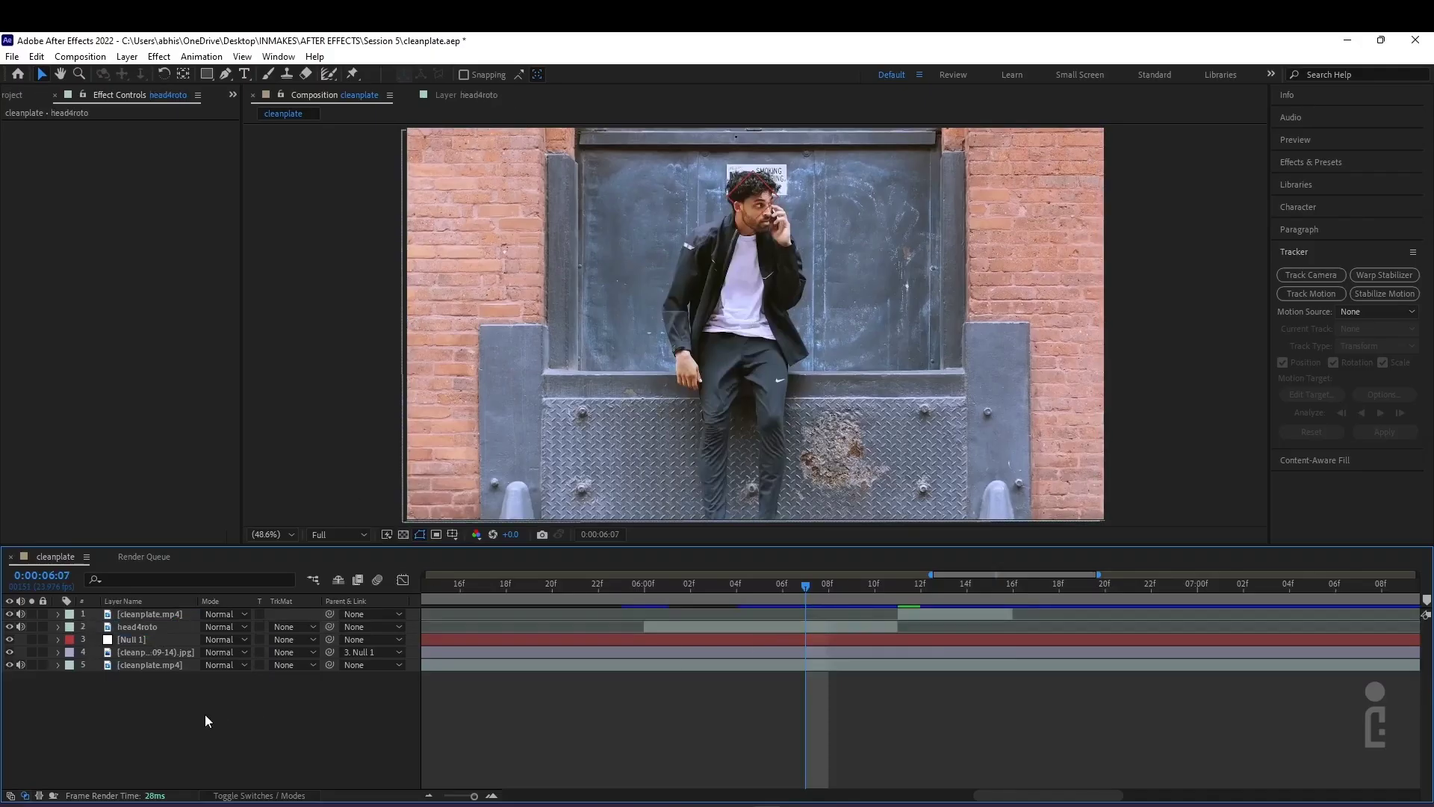
Check the topmost footage segment at 0:00:06:12 and rename it as jacket
left_click(172, 613)
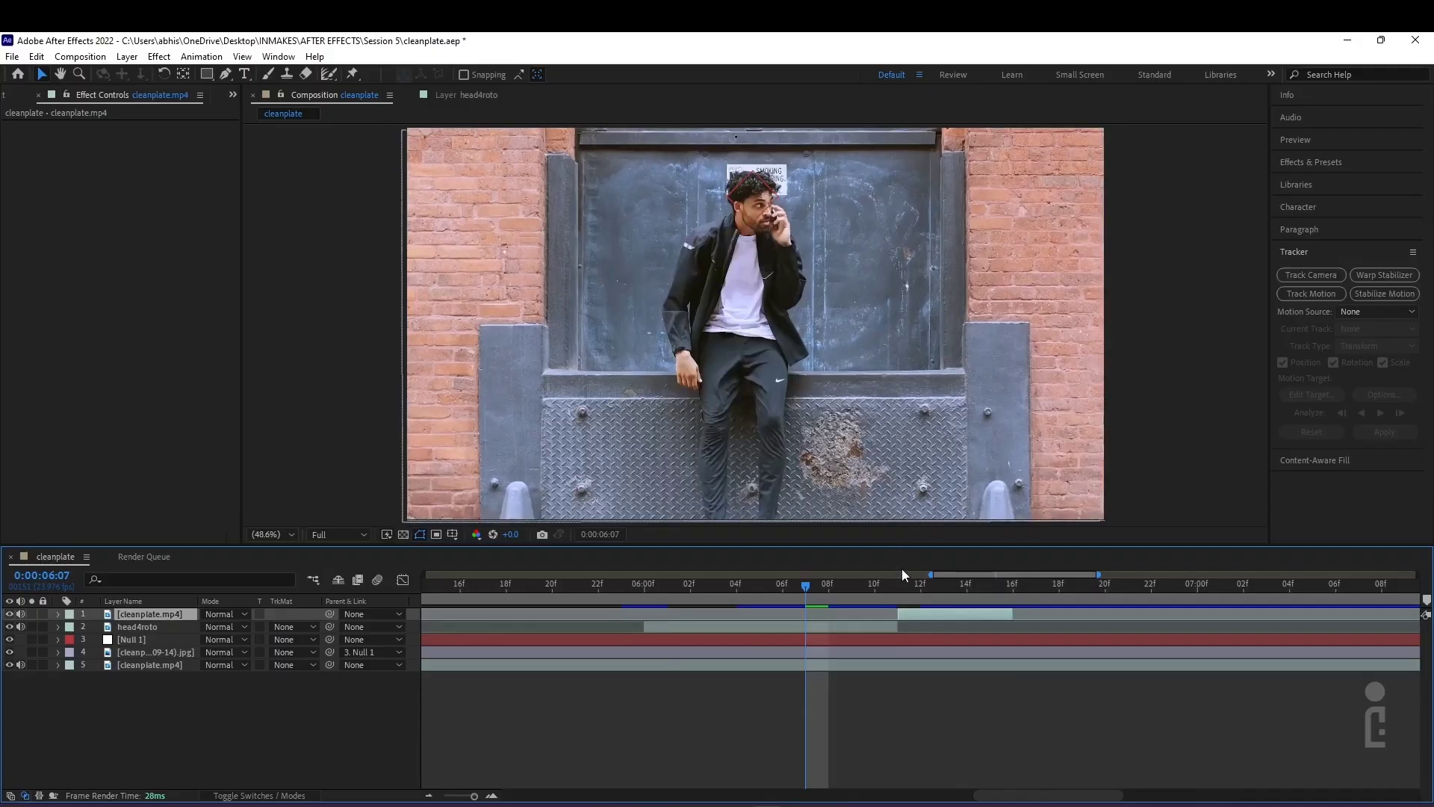
left_click(919, 589)
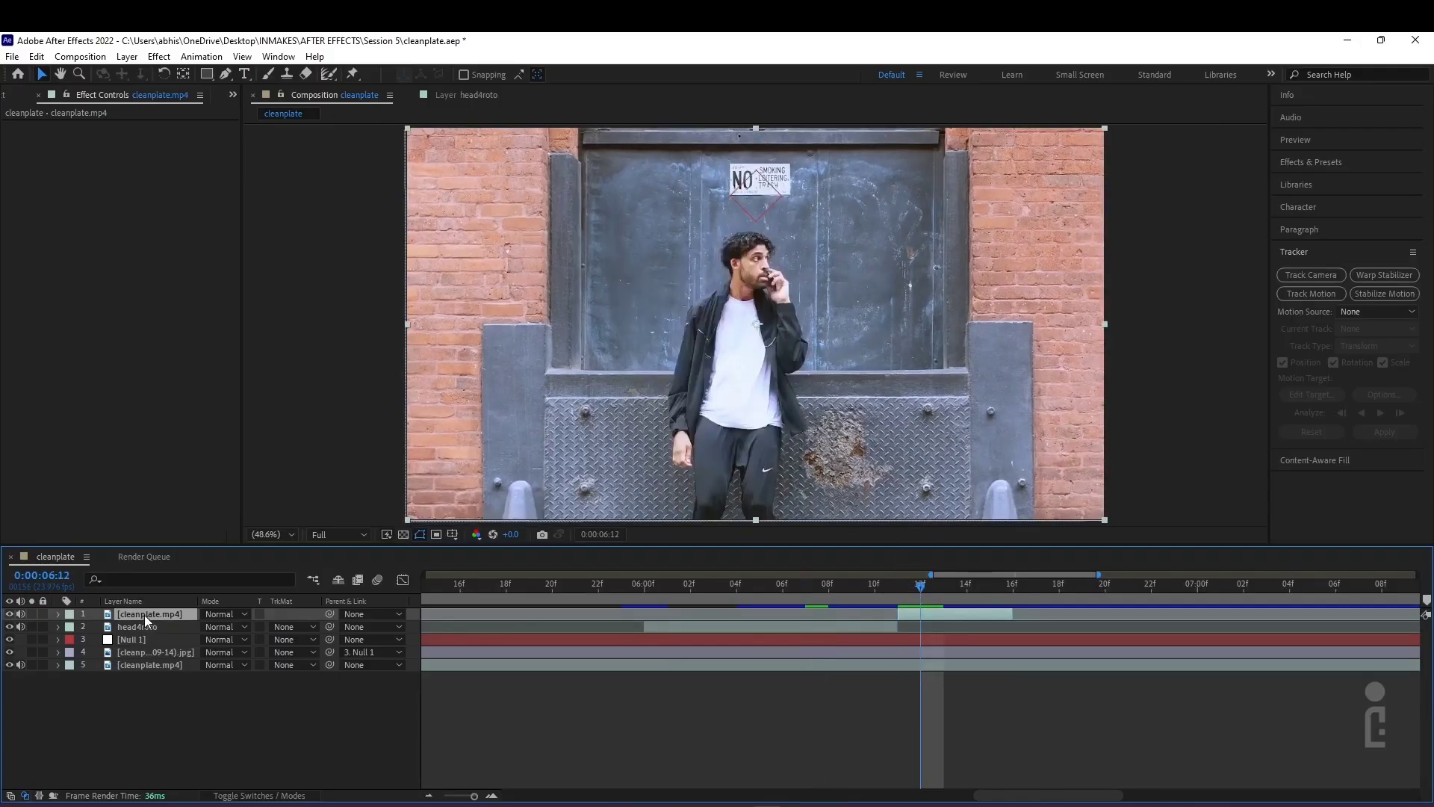
key("Return")
type("jacket")
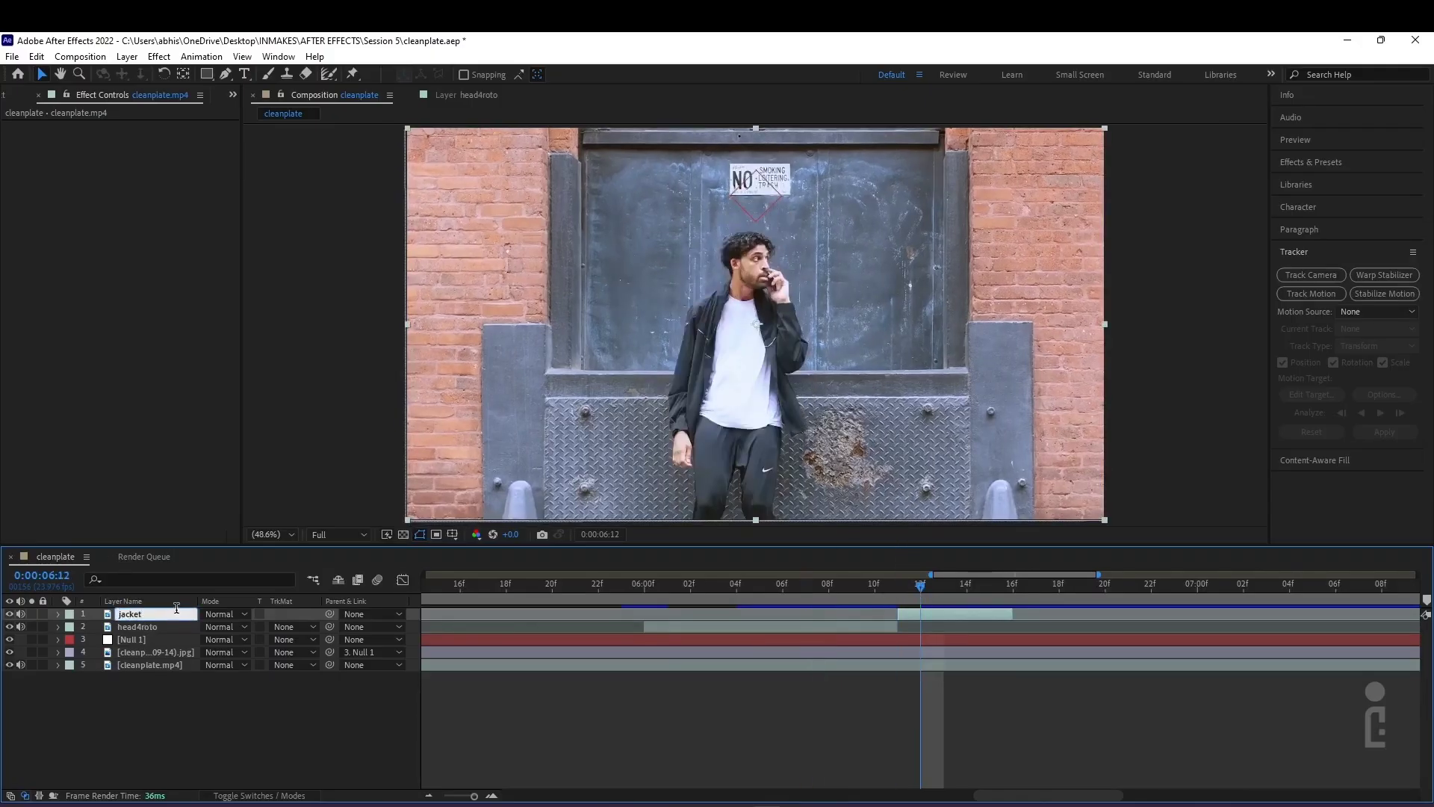
key("Return")
Open the head4roto segment in its own layer view and delete its motion tracker
left_click(714, 588)
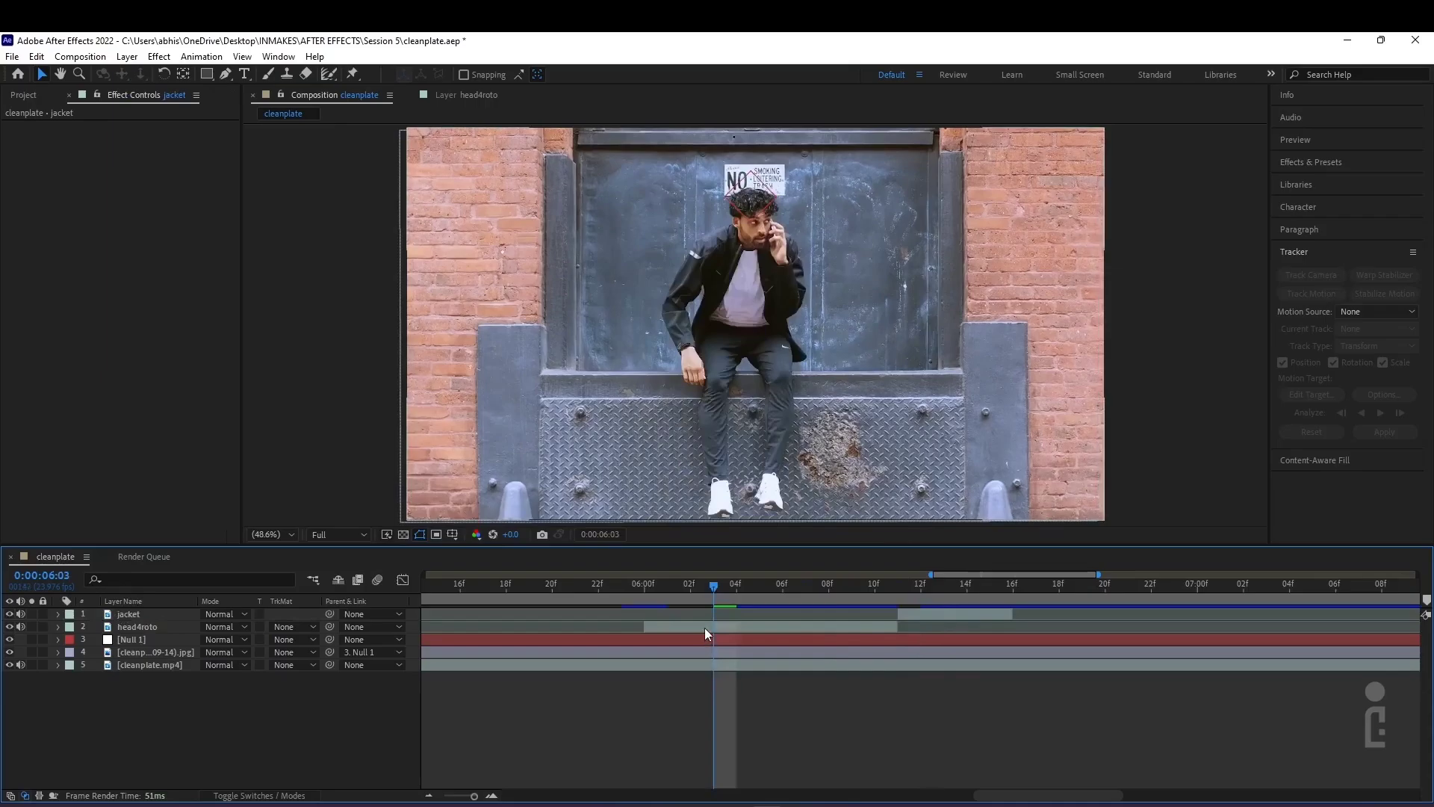
left_click(705, 628)
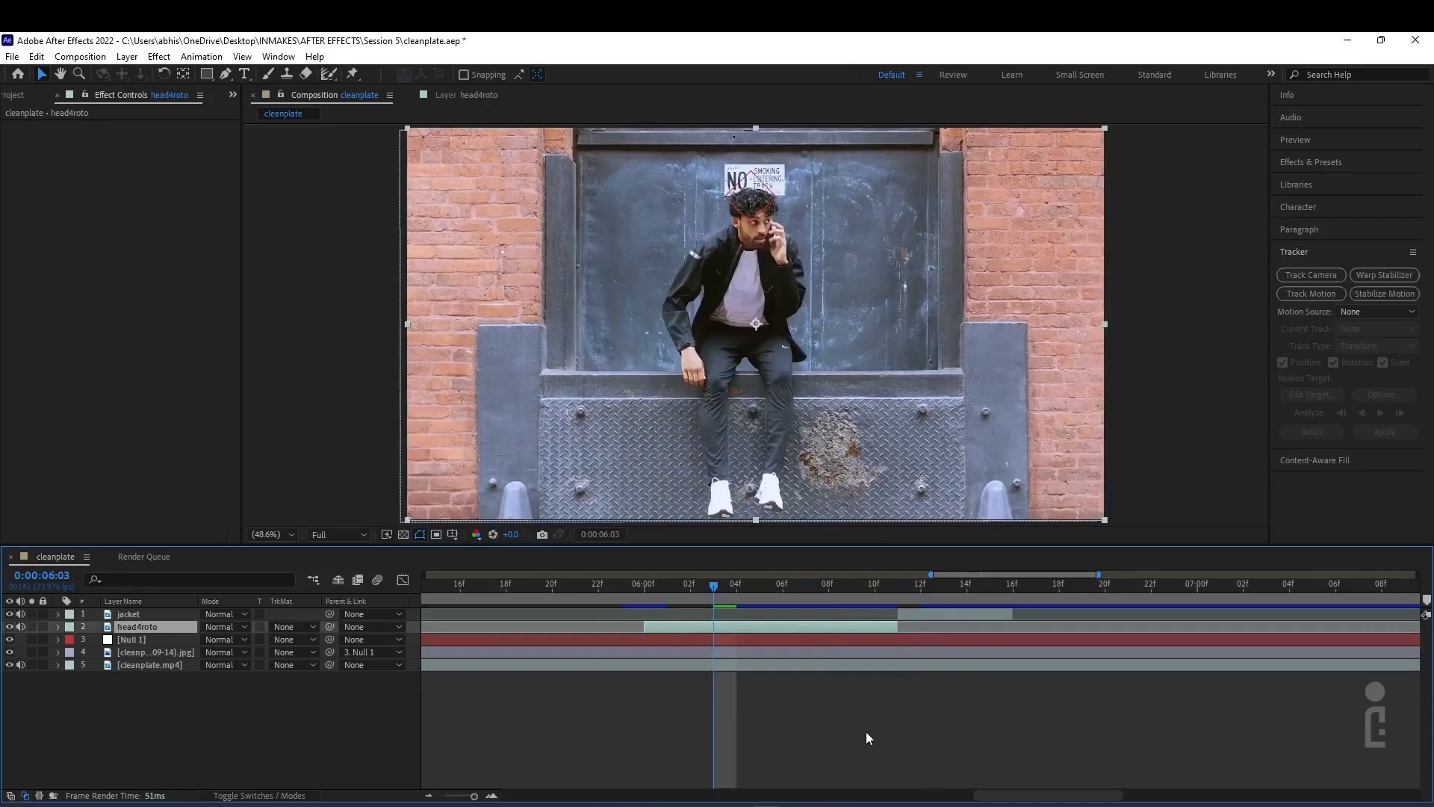
double_click(145, 629)
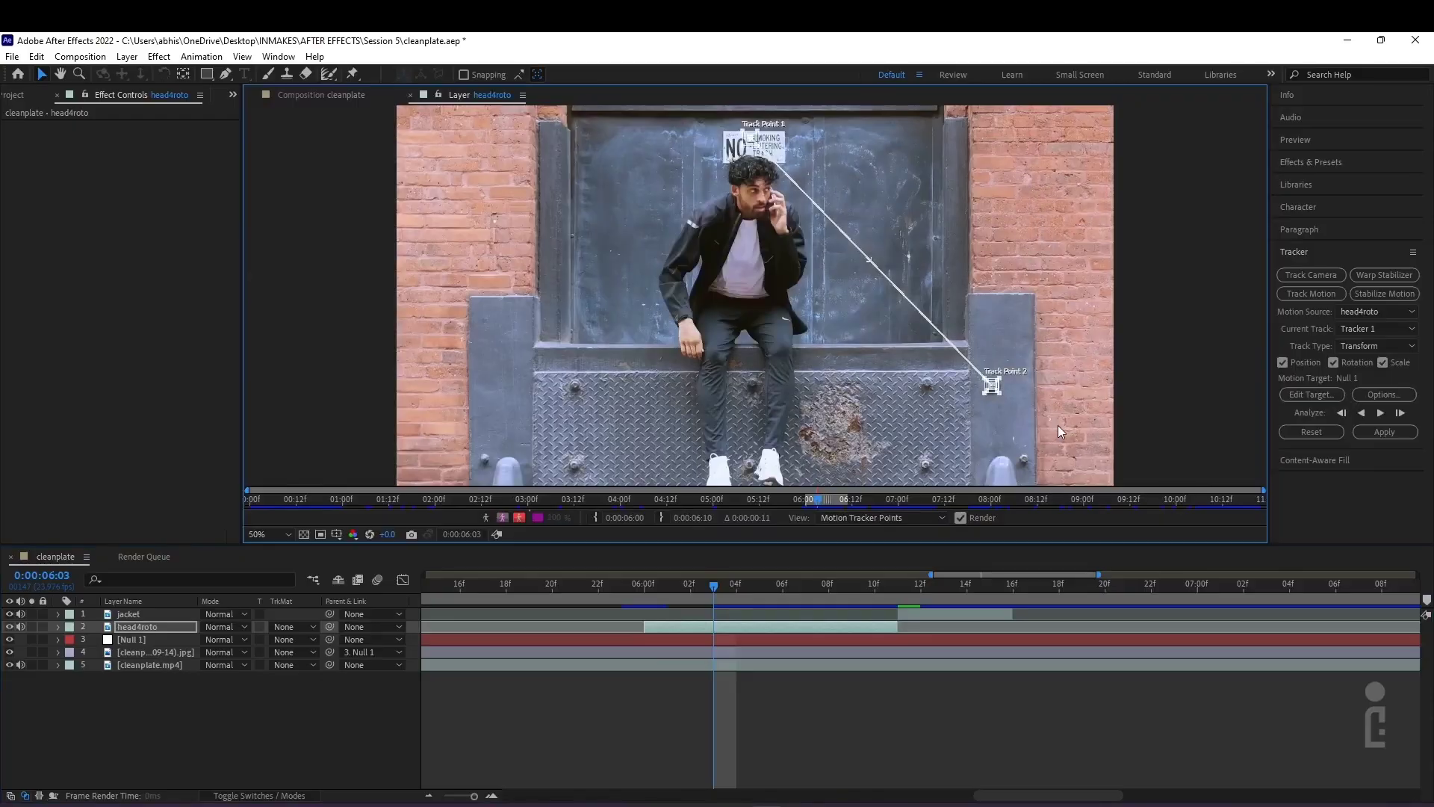
key("Delete")
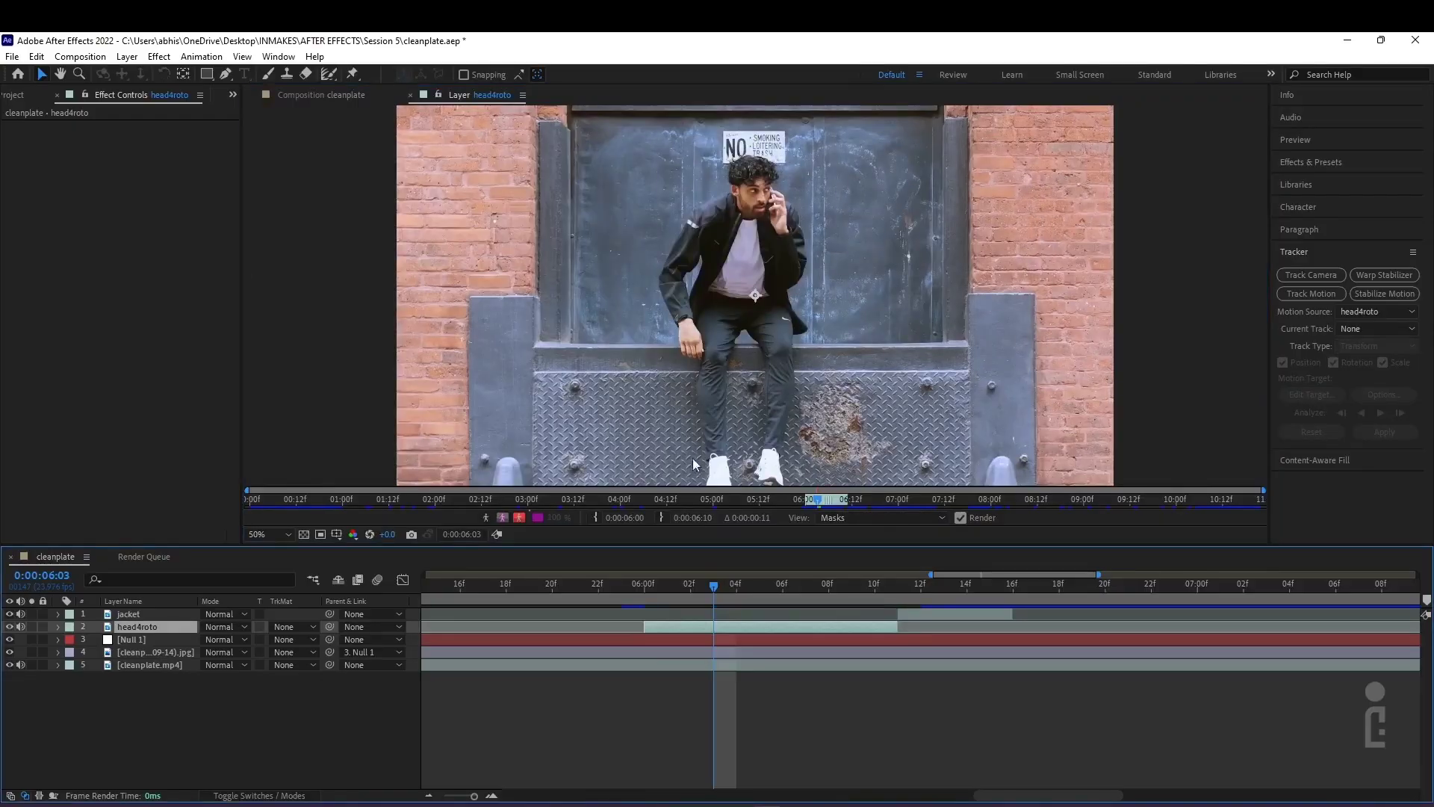
Paint a Roto Brush foreground stroke over the man's hair and face at 0:00:06:00
left_click(645, 590)
scroll(836, 153, "up", 3)
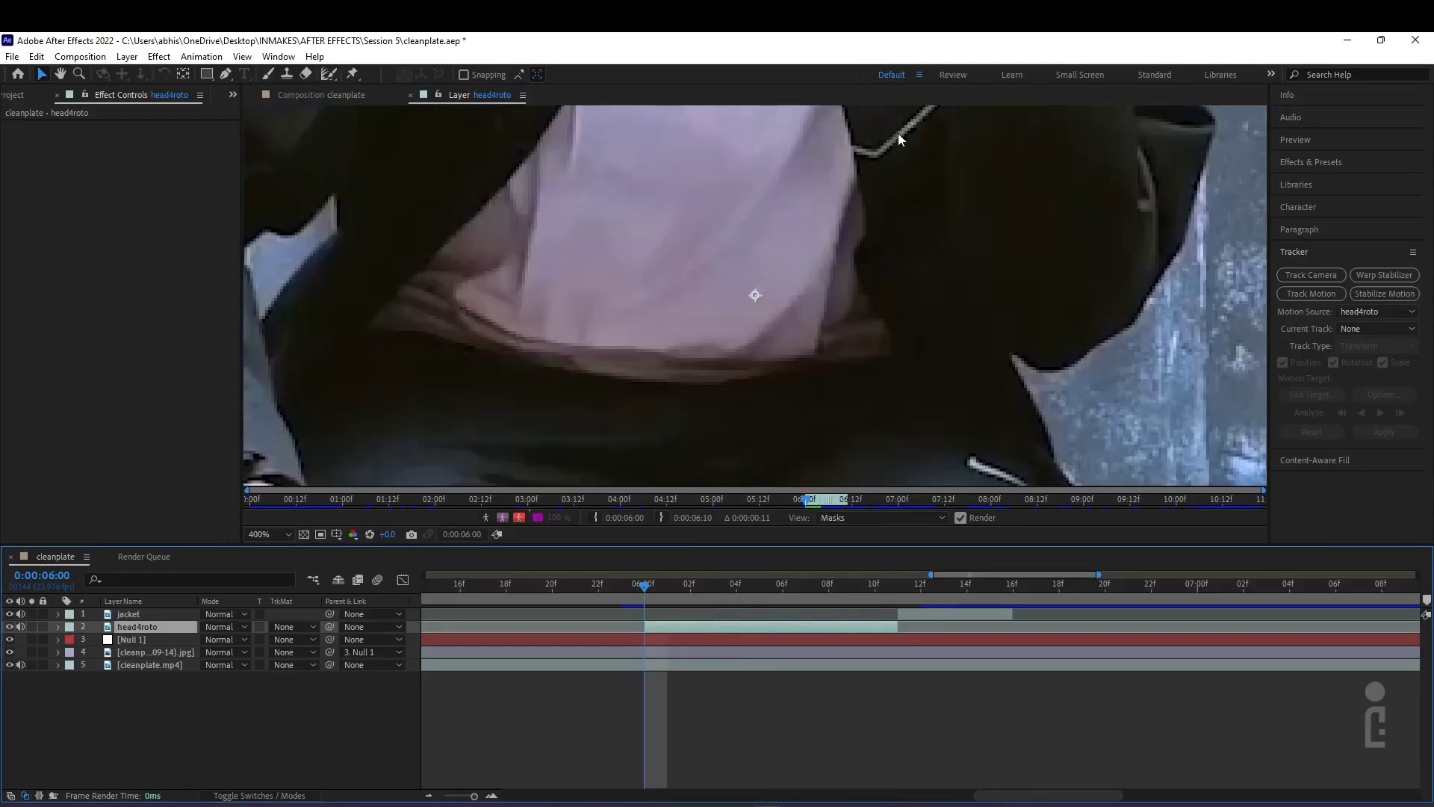
left_click_drag(898, 133, 874, 702)
left_click_drag(1018, 164, 1022, 448)
left_click(327, 77)
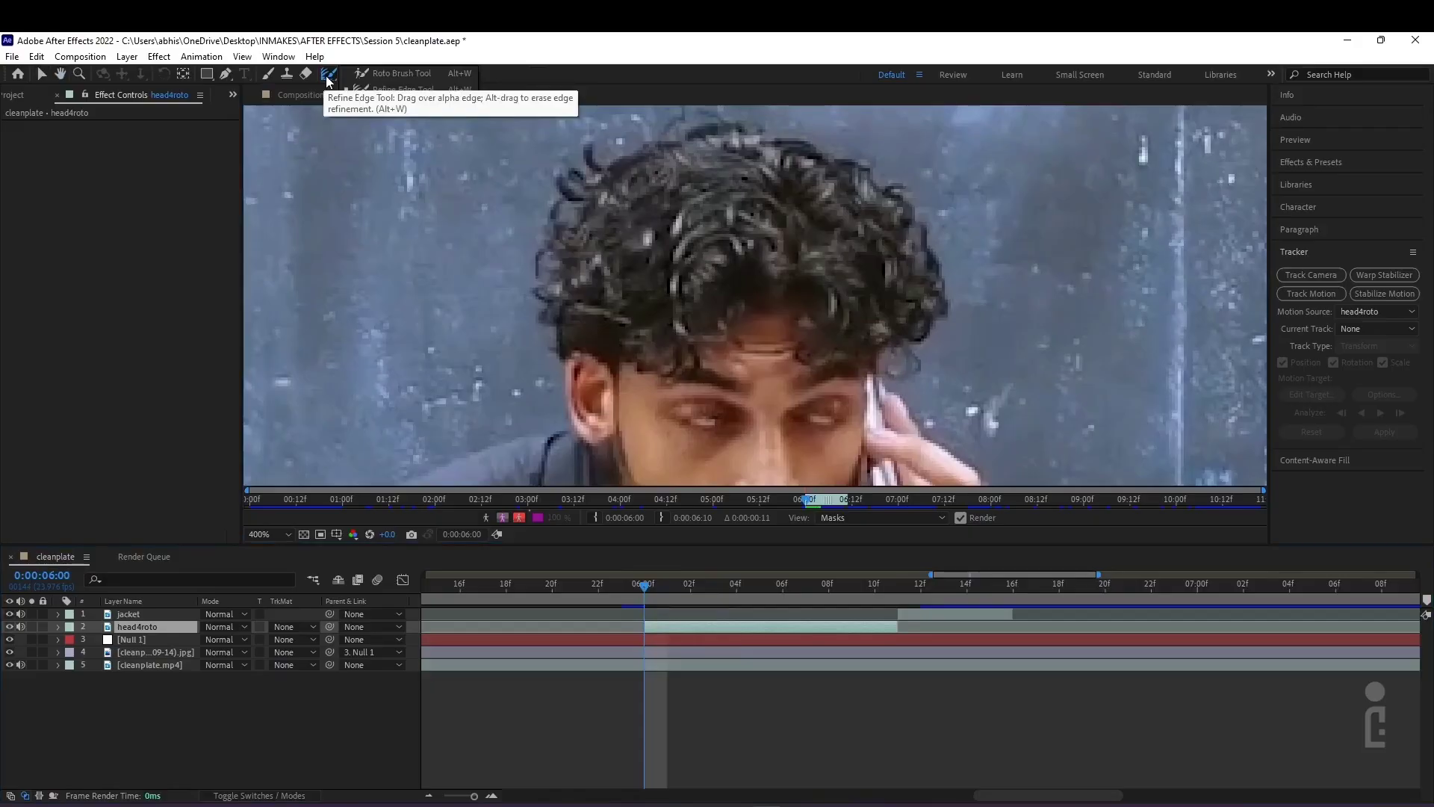
left_click(389, 69)
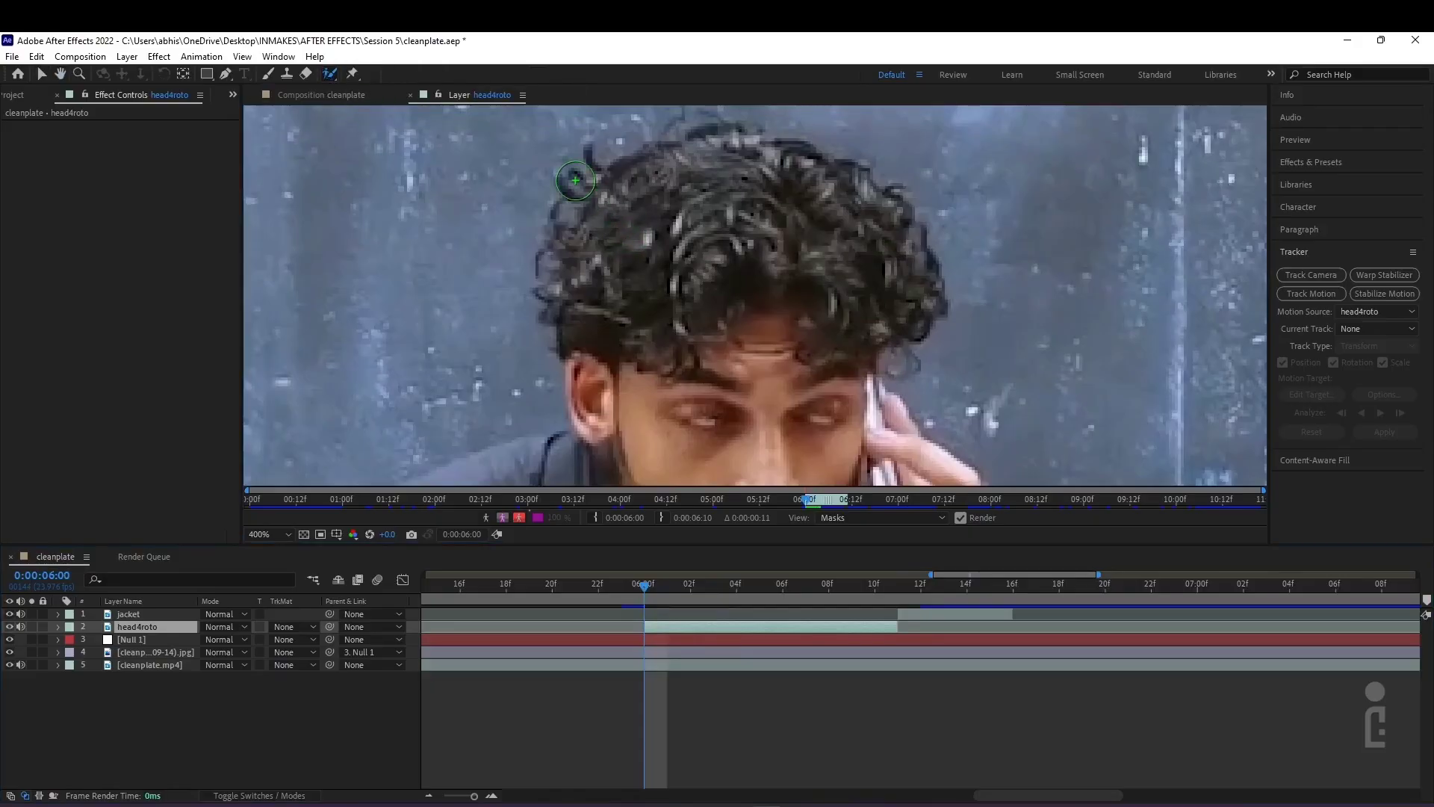
mouse_move(575, 179)
left_mouse_down()
mouse_move(600, 270)
mouse_move(539, 257)
mouse_move(616, 220)
mouse_move(580, 213)
mouse_move(680, 144)
mouse_move(914, 320)
mouse_move(867, 181)
mouse_move(878, 233)
mouse_move(590, 320)
mouse_move(571, 300)
mouse_move(809, 469)
mouse_move(783, 415)
mouse_move(735, 416)
left_mouse_up()
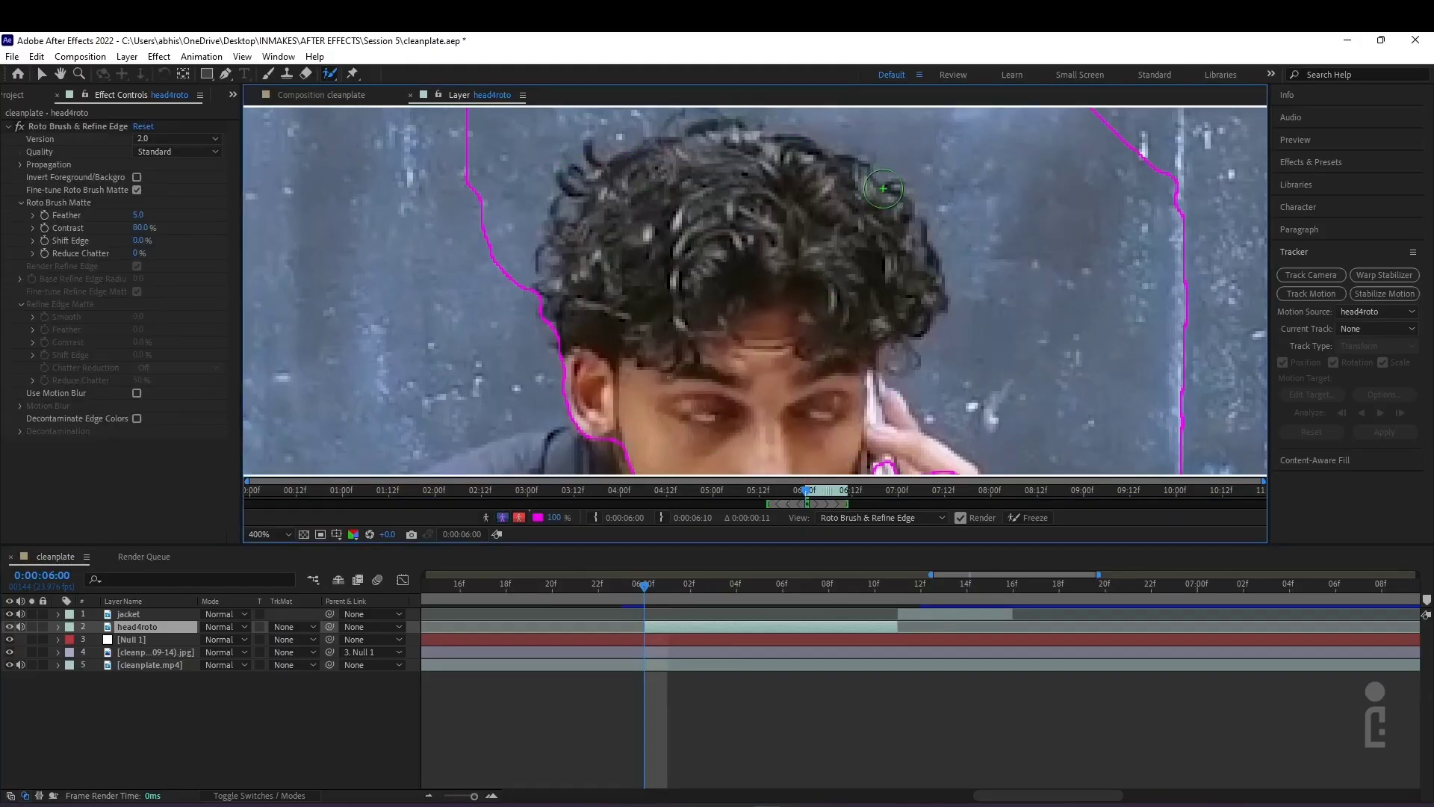
Subtract the wall around the head from the Roto Brush selection and correct its boundary along both sides of the hair
key("comma")
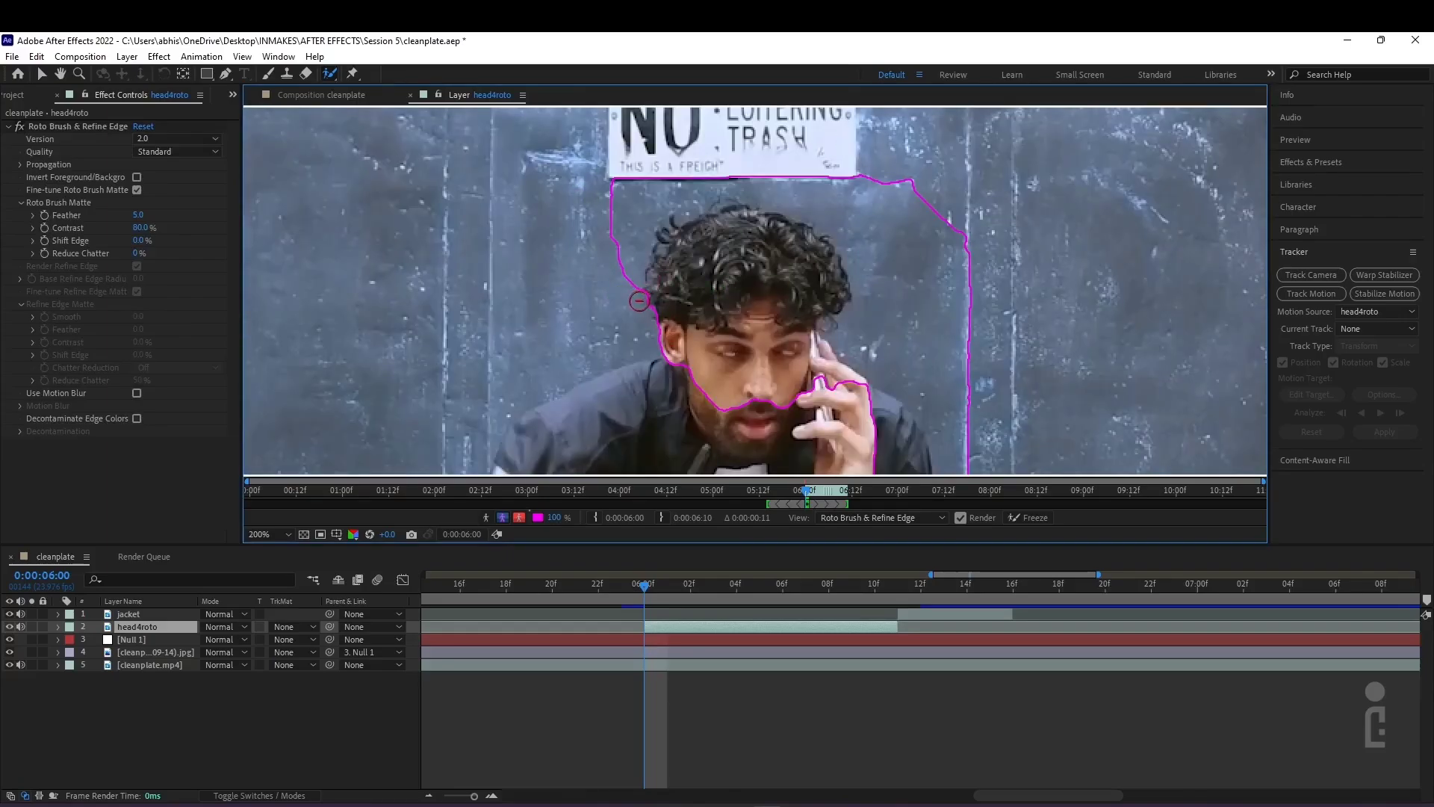
mouse_move(637, 300)
left_mouse_down()
mouse_move(646, 239)
mouse_move(719, 198)
mouse_move(930, 332)
mouse_move(1019, 351)
left_mouse_up()
mouse_move(886, 295)
left_mouse_down()
mouse_move(841, 321)
mouse_move(855, 382)
mouse_move(828, 353)
left_mouse_up()
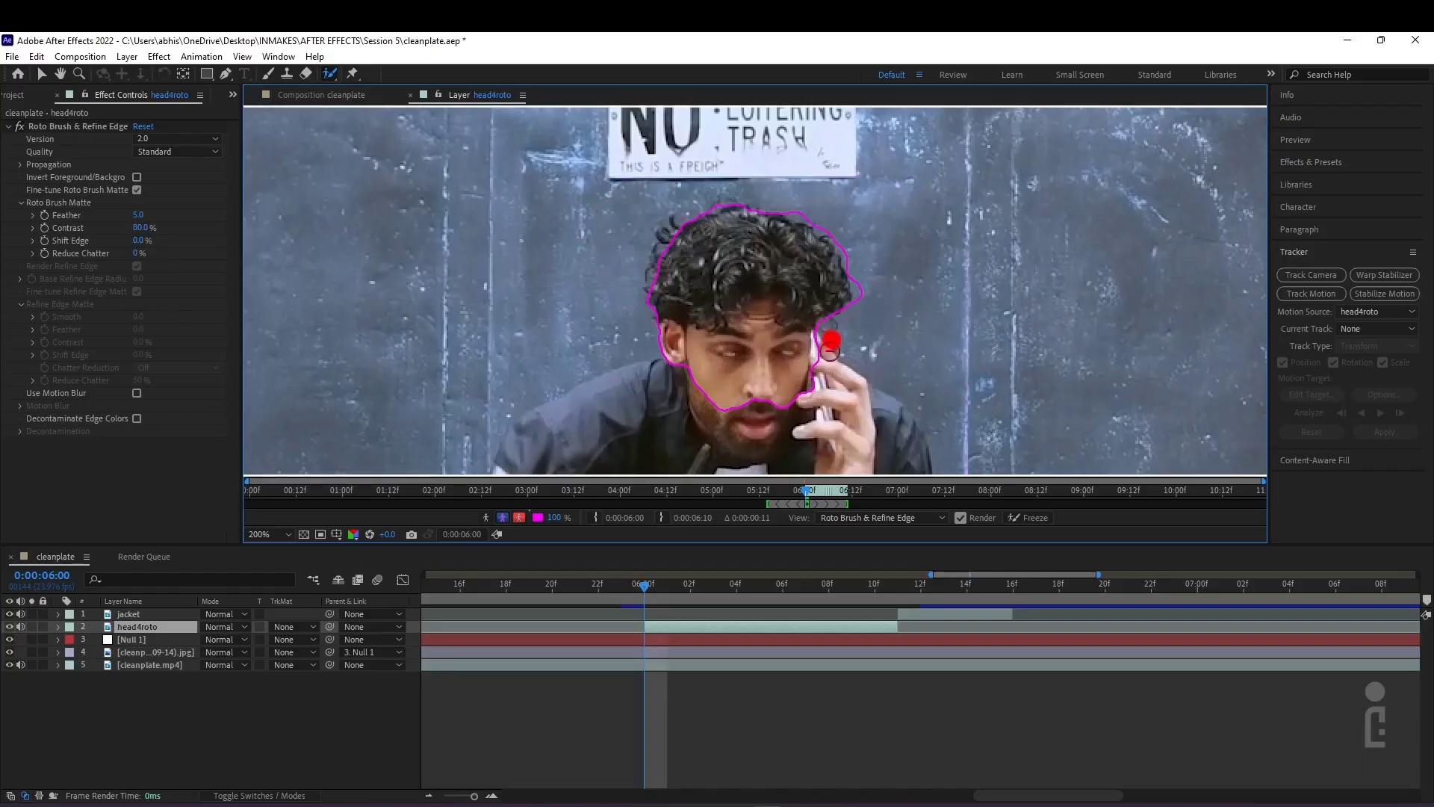
left_click_drag(850, 244, 849, 253)
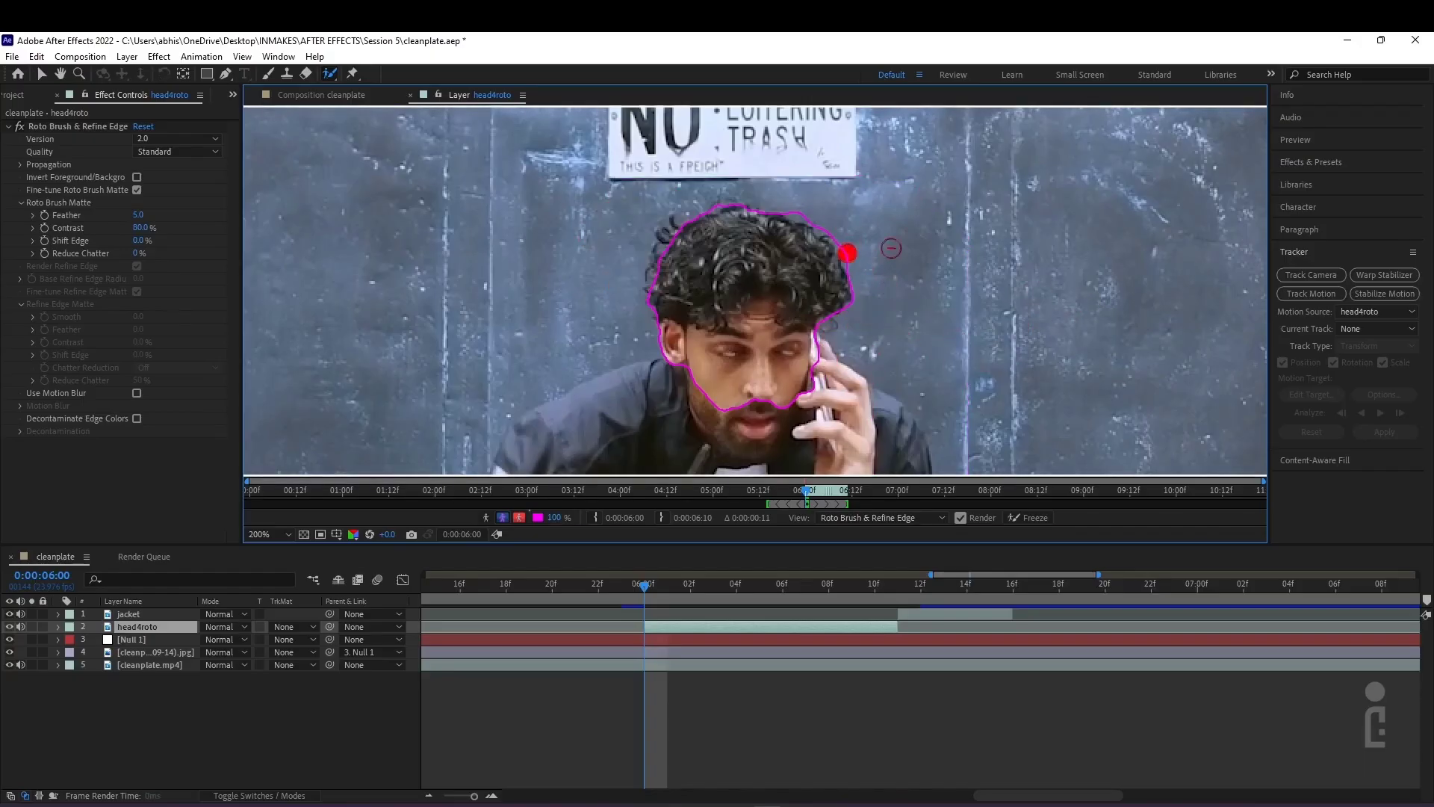
left_click_drag(666, 246, 652, 287)
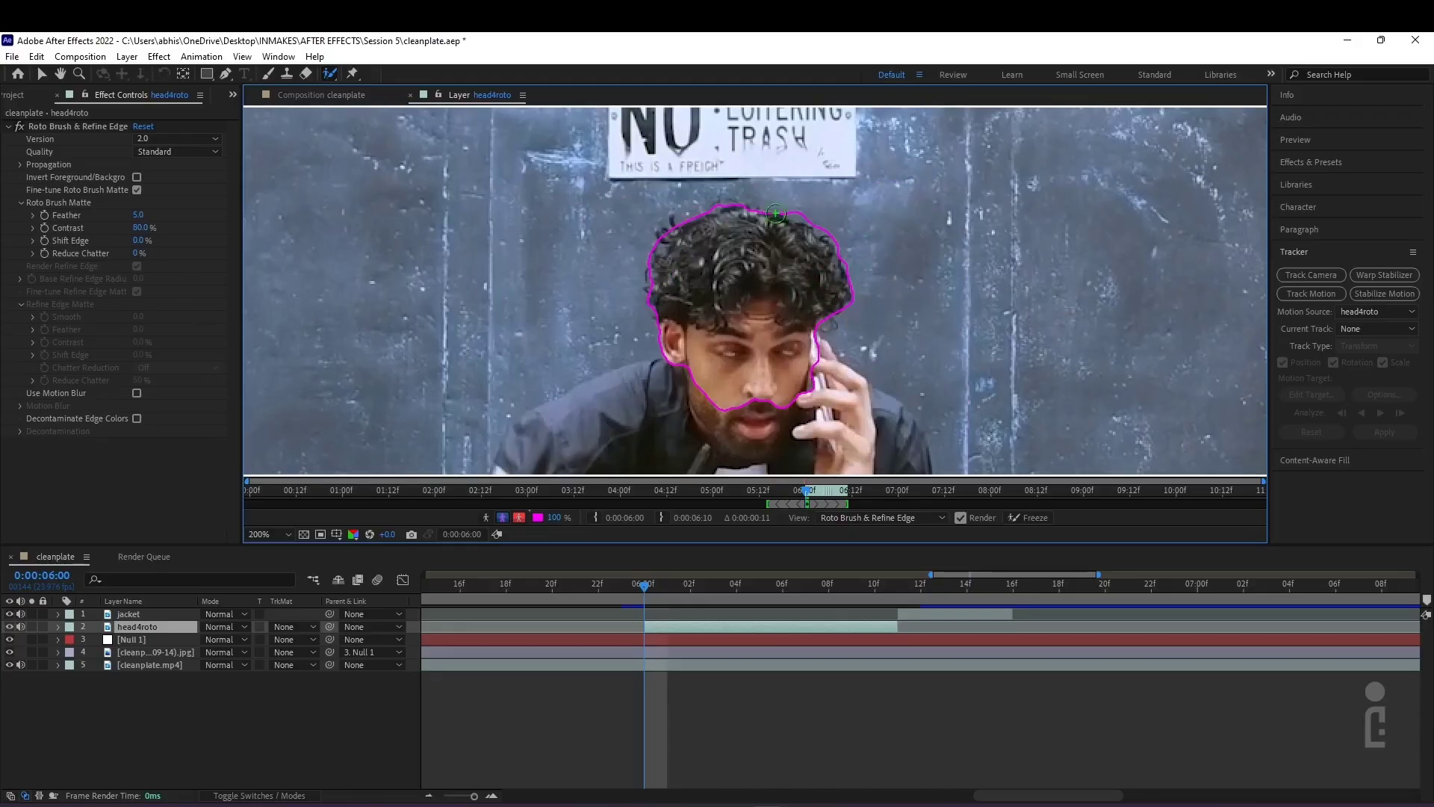
Paint over the hair outline with the Refine Edge tool from one side of the head to the other
left_click(329, 73)
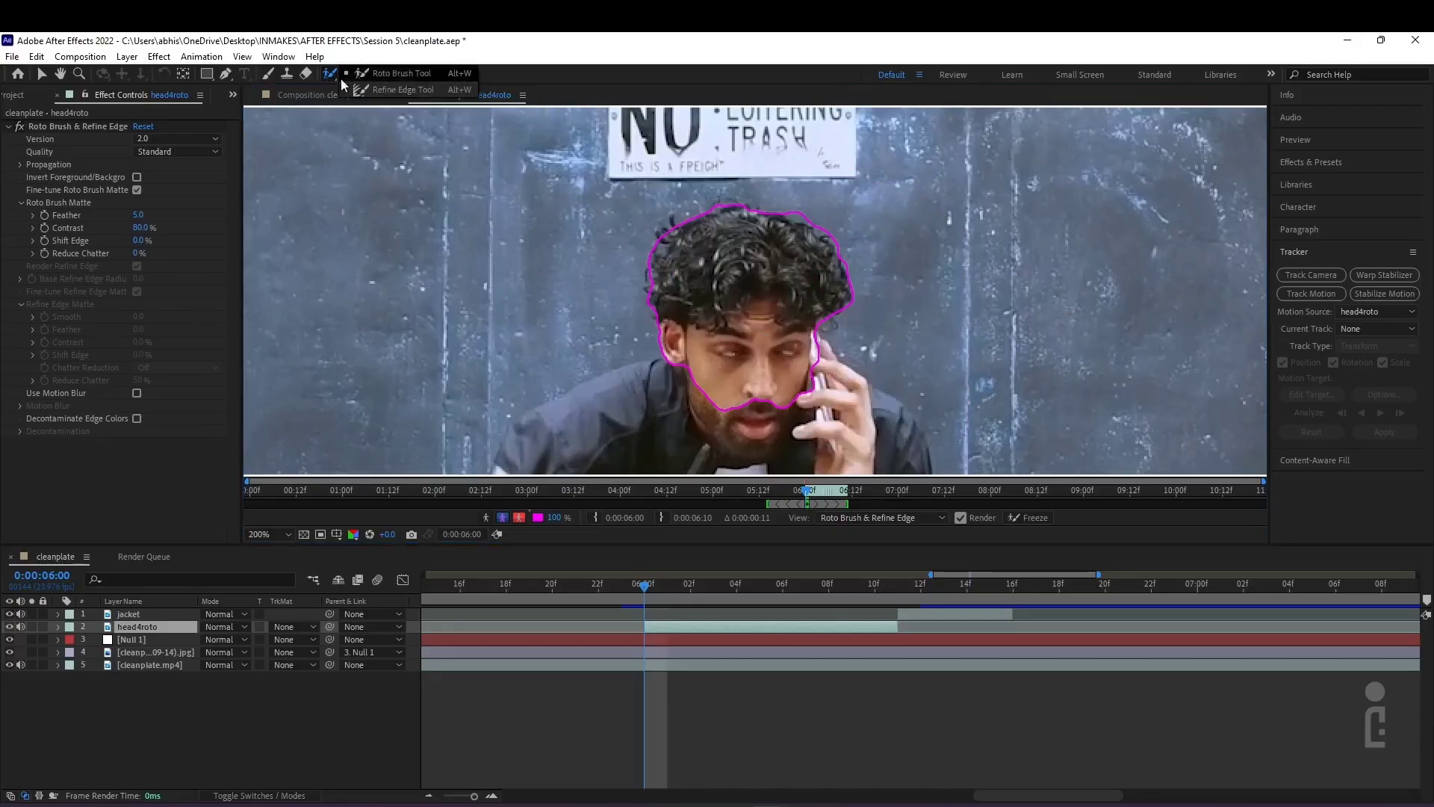
left_click(377, 91)
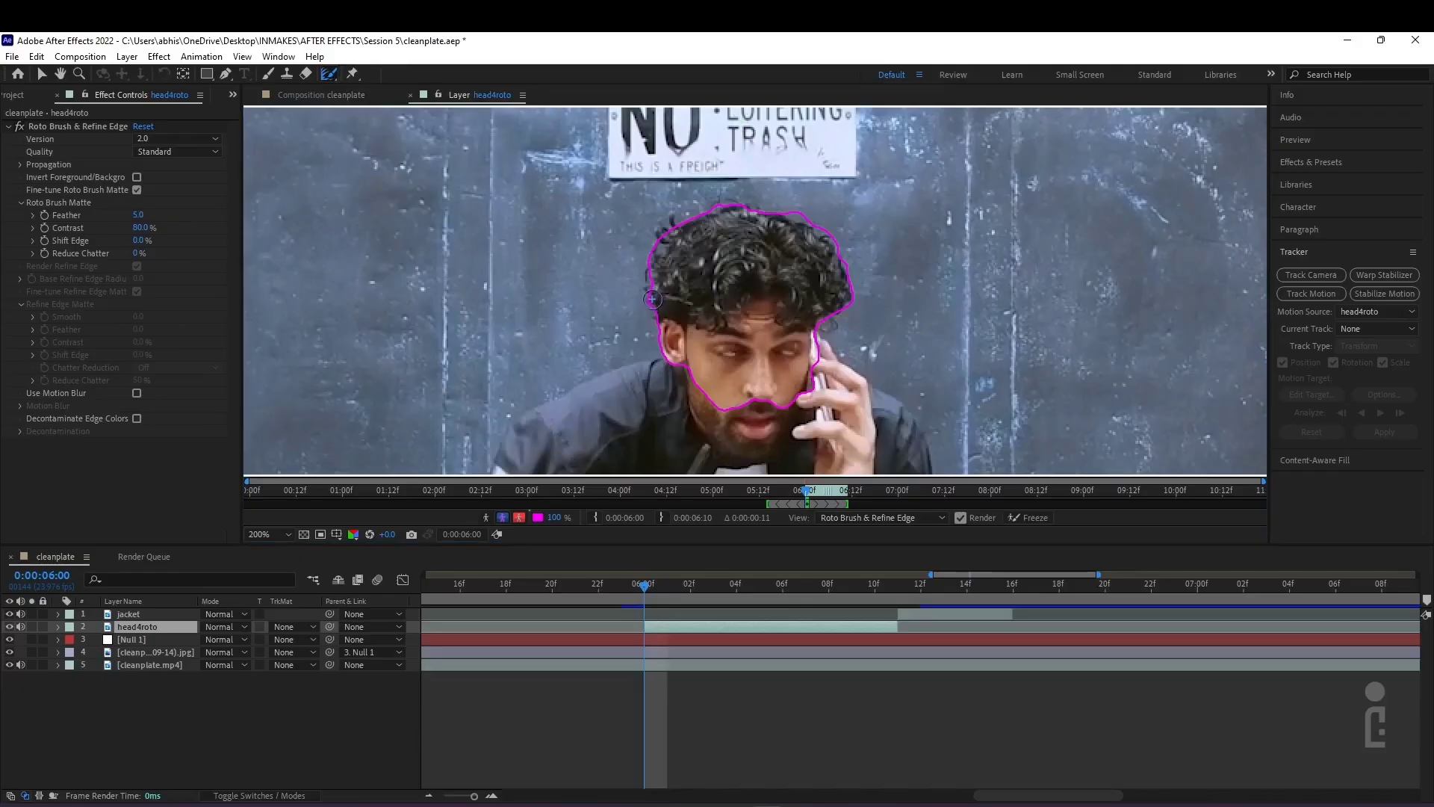
mouse_move(647, 303)
left_mouse_down()
mouse_move(666, 231)
mouse_move(653, 241)
mouse_move(729, 206)
mouse_move(821, 237)
mouse_move(845, 264)
mouse_move(825, 333)
left_mouse_up()
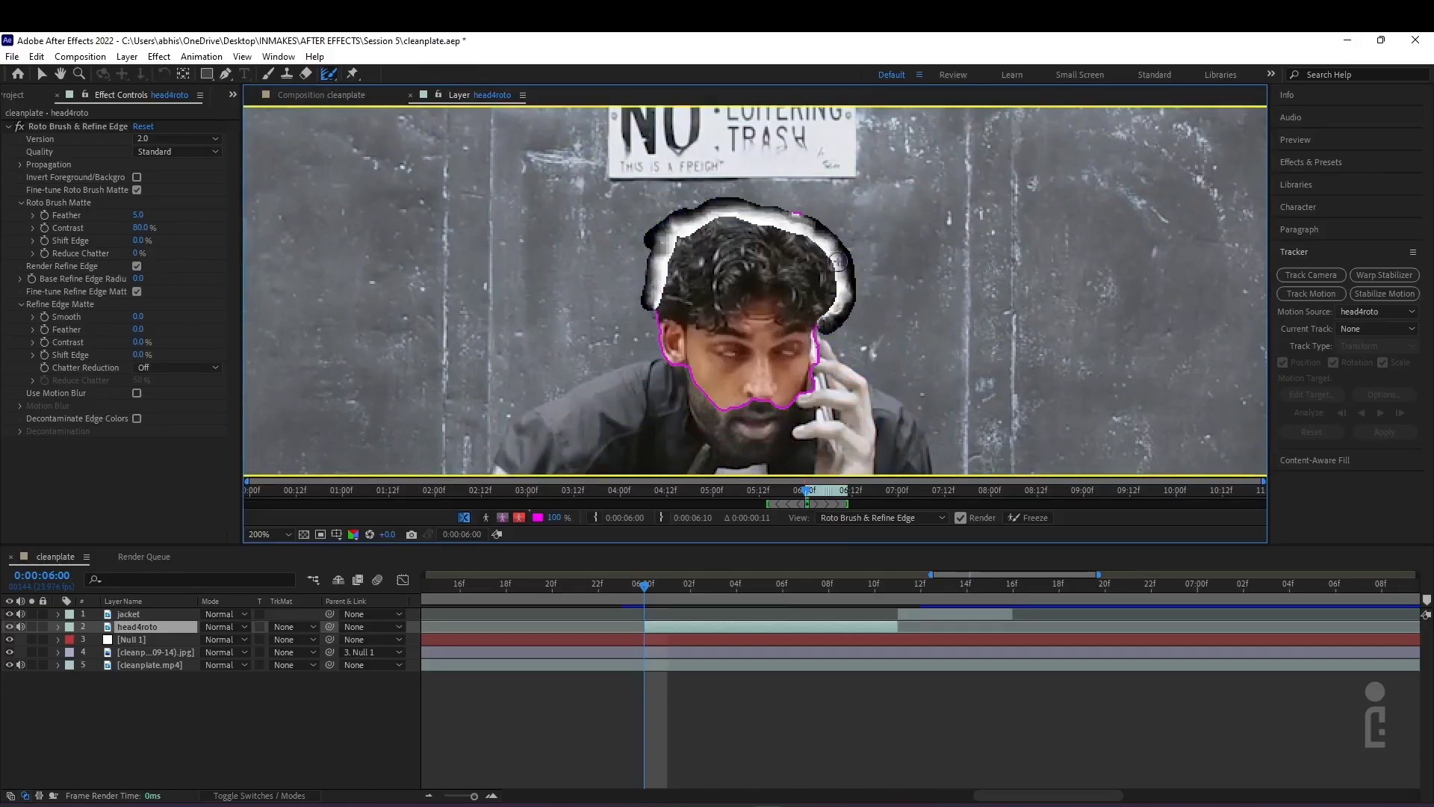
mouse_move(820, 230)
left_mouse_down()
mouse_move(785, 198)
mouse_move(762, 206)
left_mouse_up()
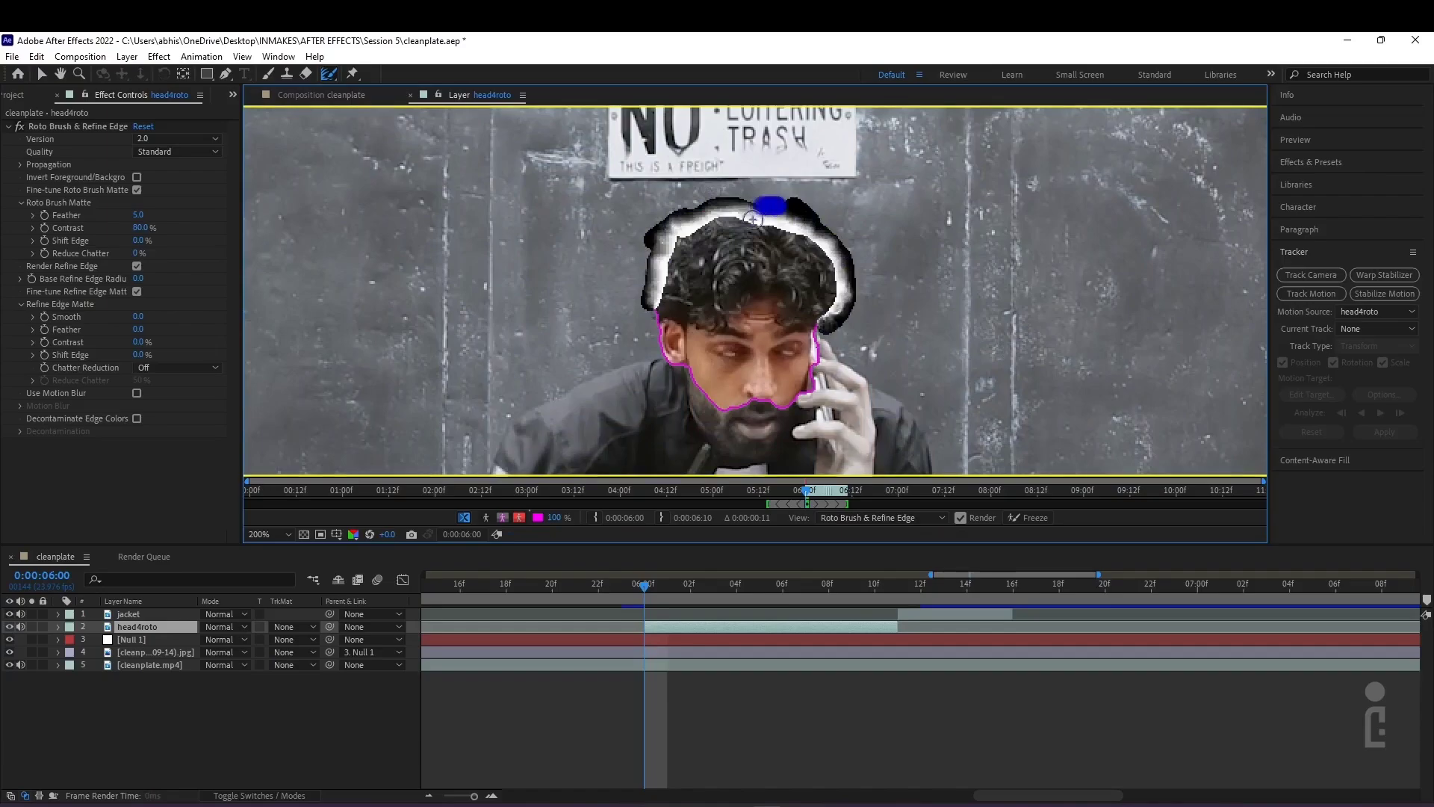
mouse_move(645, 328)
left_mouse_down()
mouse_move(649, 252)
mouse_move(663, 224)
mouse_move(724, 203)
mouse_move(830, 228)
mouse_move(845, 282)
mouse_move(821, 343)
left_mouse_up()
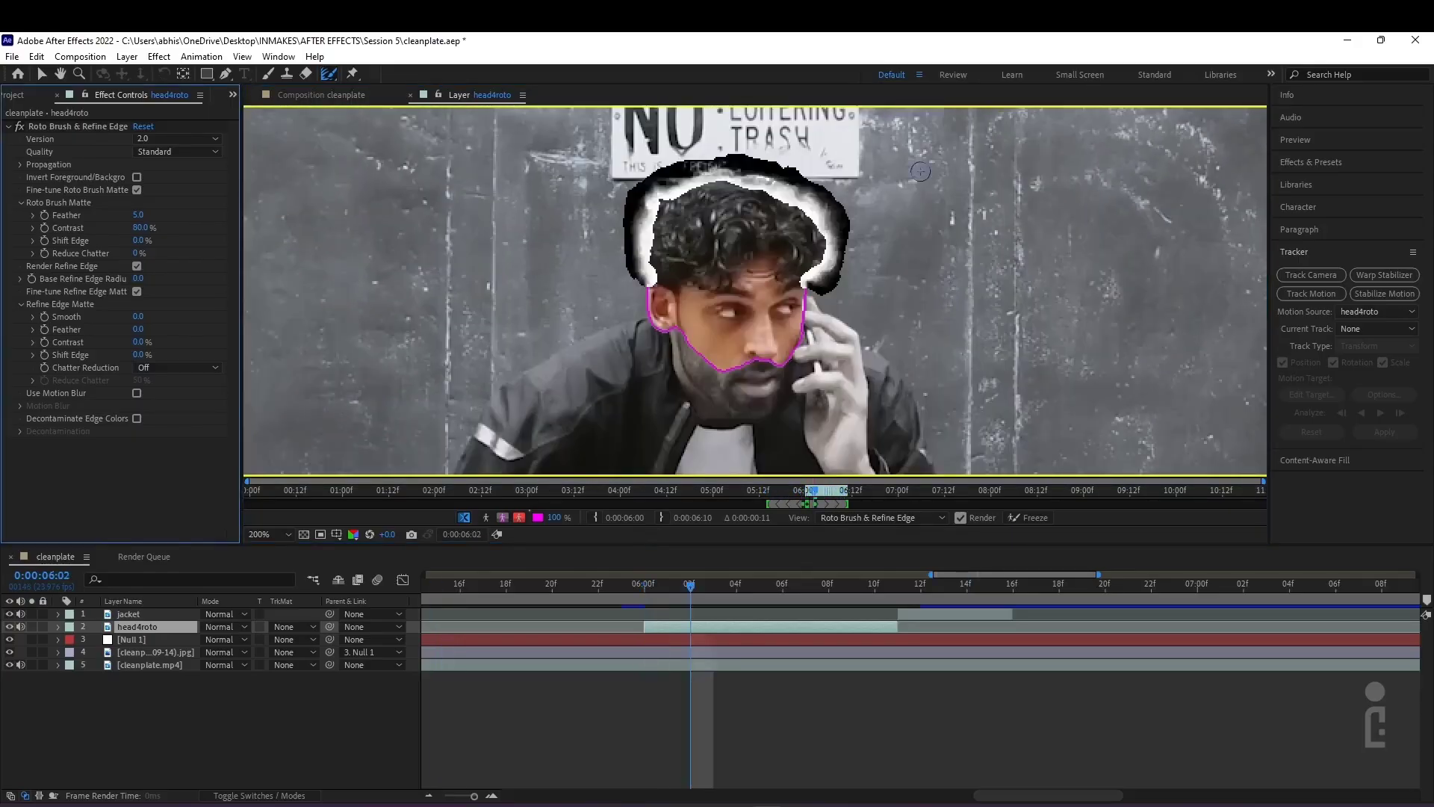
Compare the head matte at 0:00:06:02 as alpha, alpha boundary and red alpha overlay, ending with the alpha boundary view
left_click(484, 518)
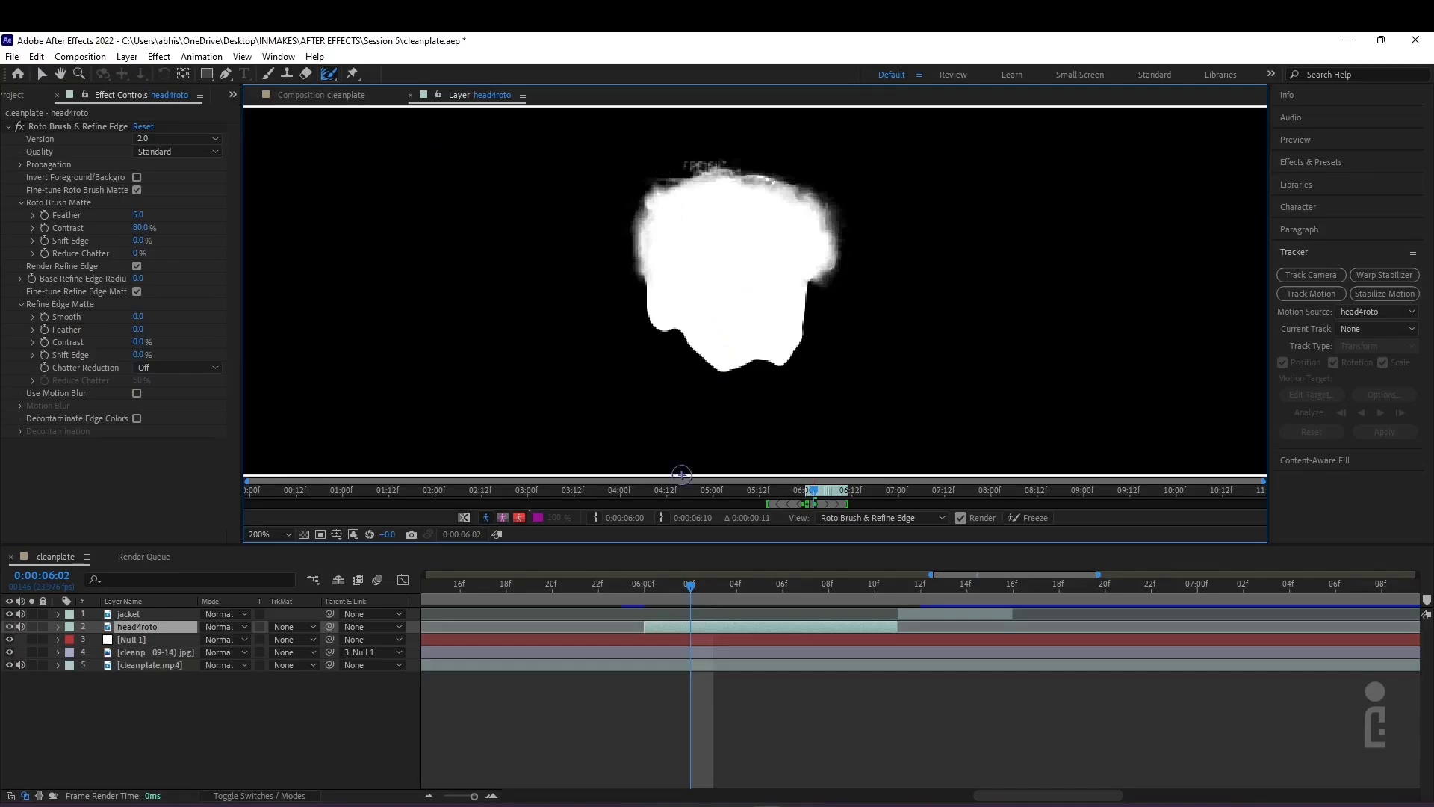
key("alt+5")
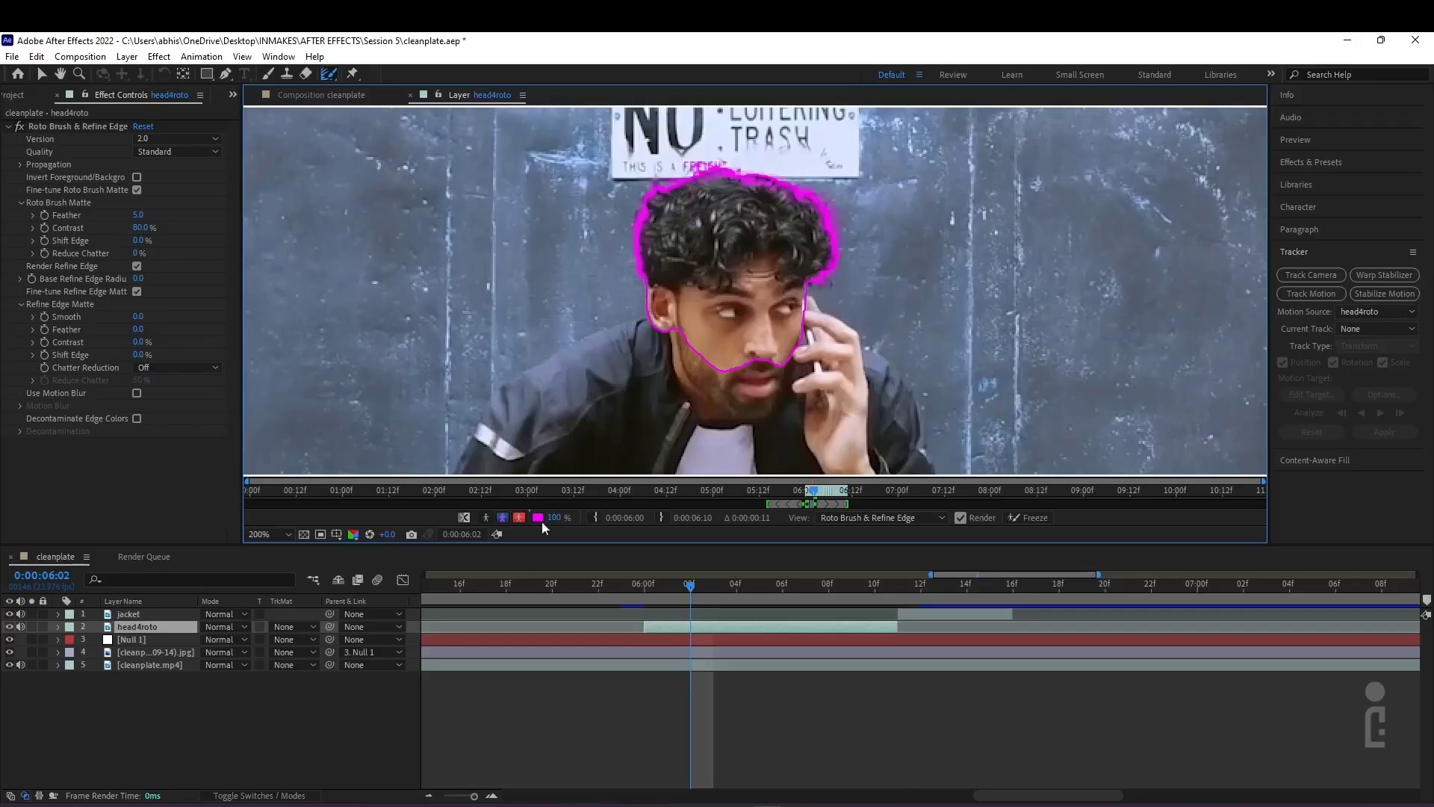
left_click(519, 518)
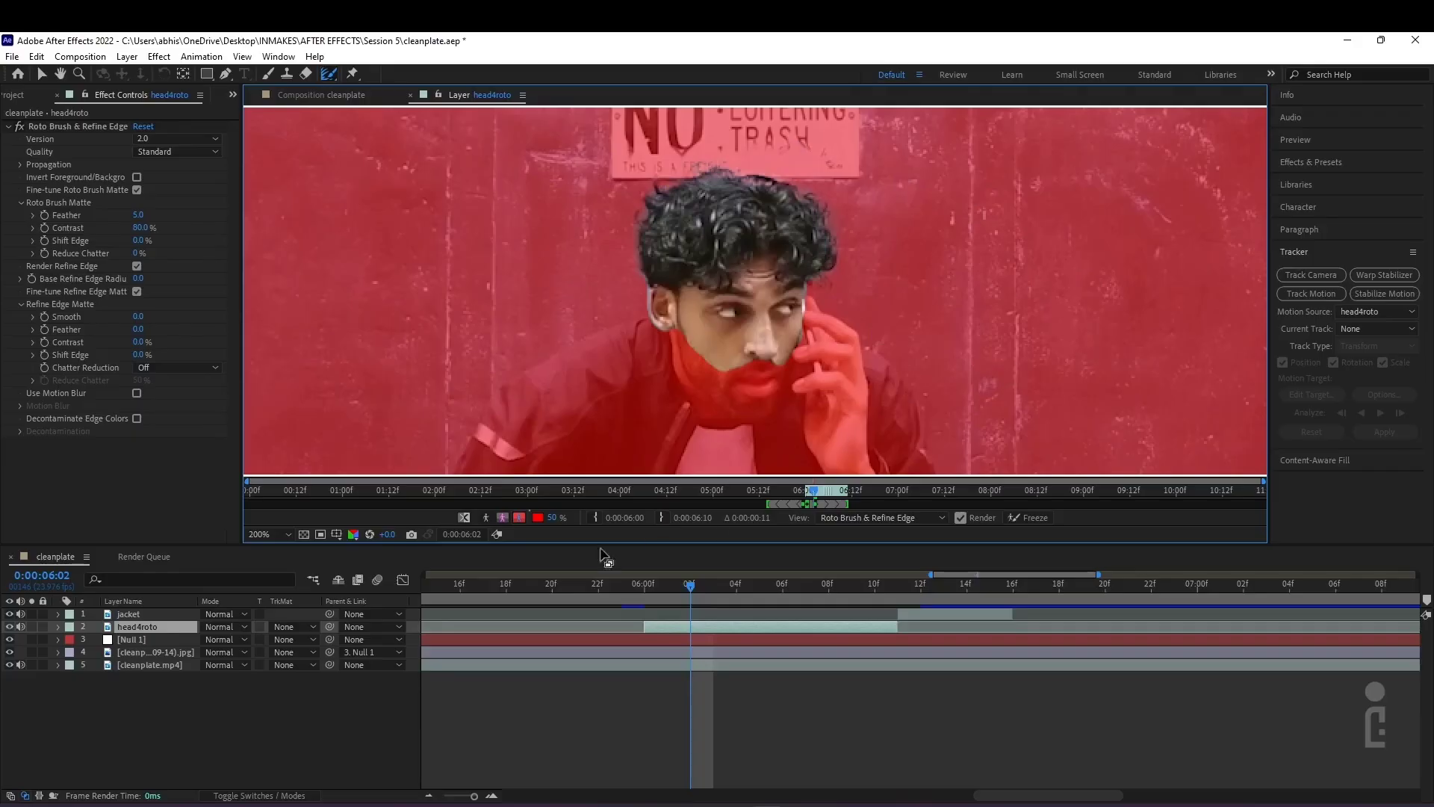
left_click(537, 518)
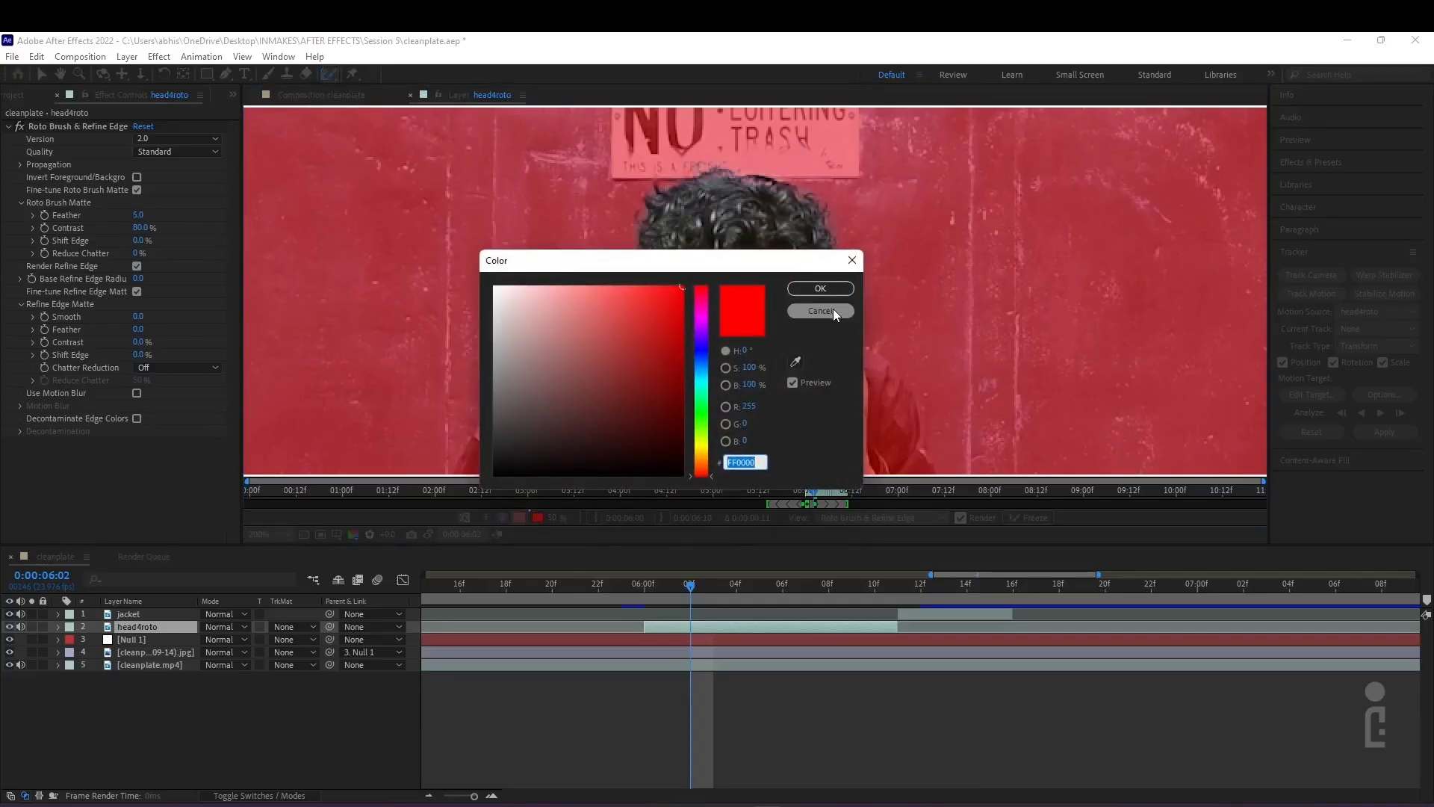
left_click(821, 289)
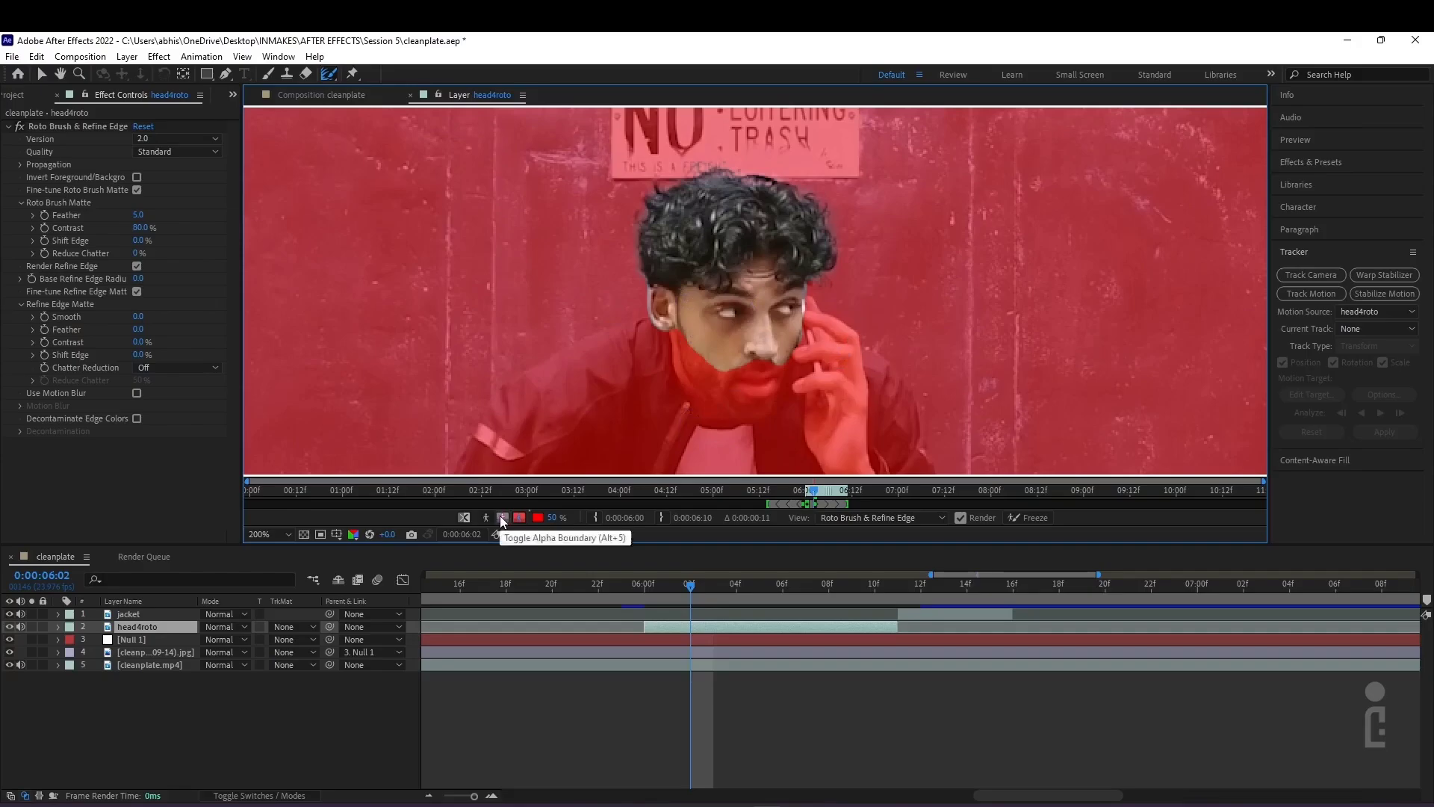
left_click(501, 516)
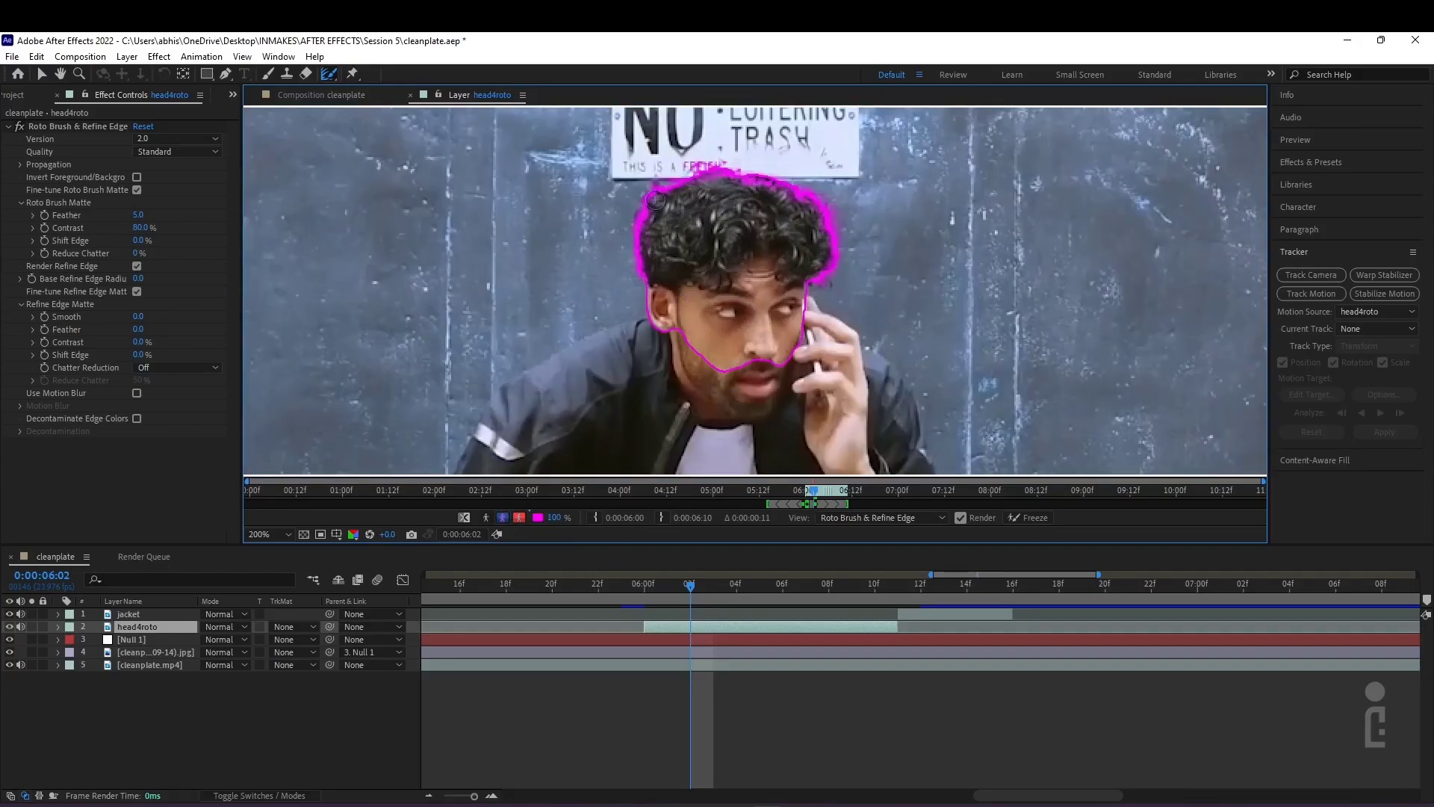
Freeze the Roto Brush propagation on head4roto and inspect the isolated head over the clean plate in the composition
left_click(1020, 515)
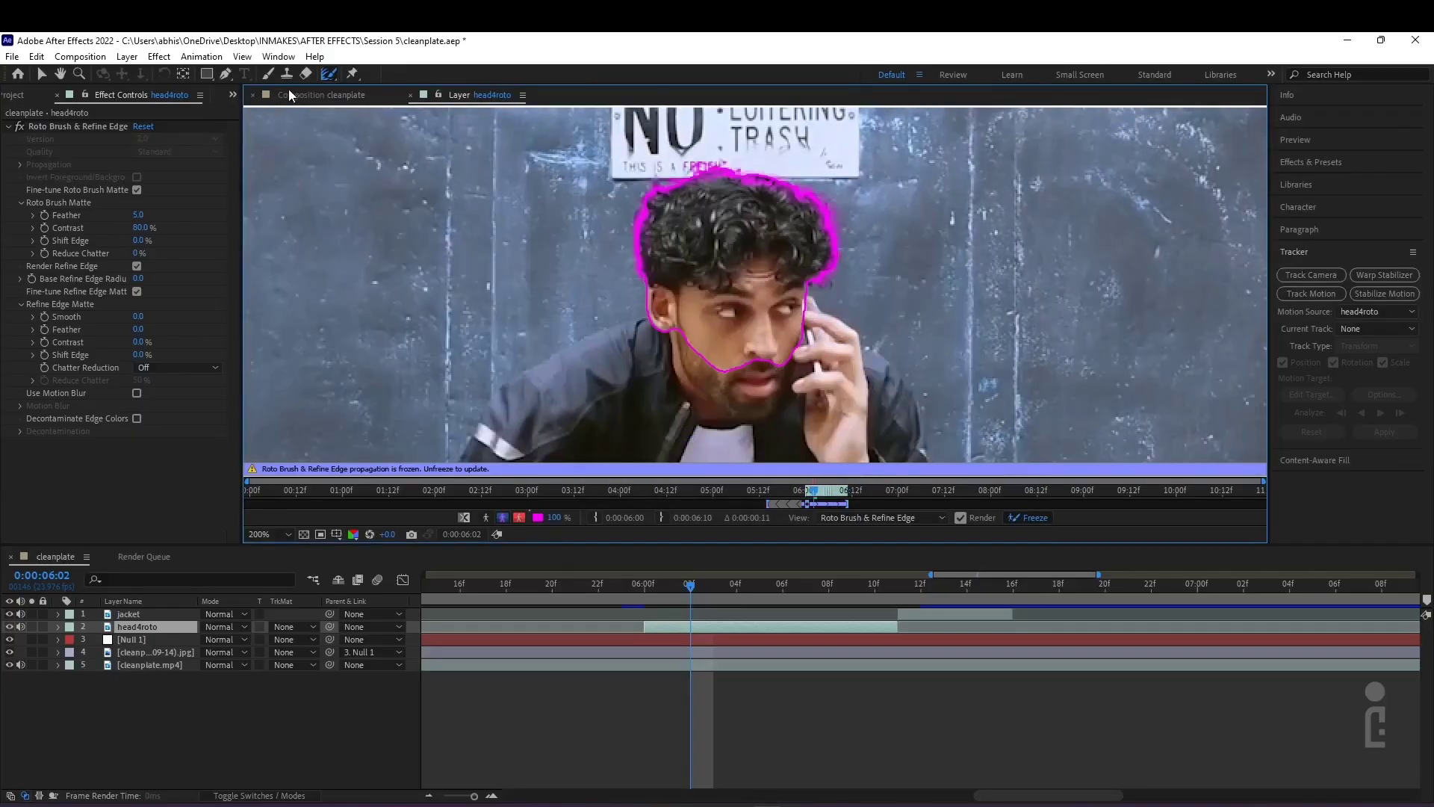
left_click(290, 95)
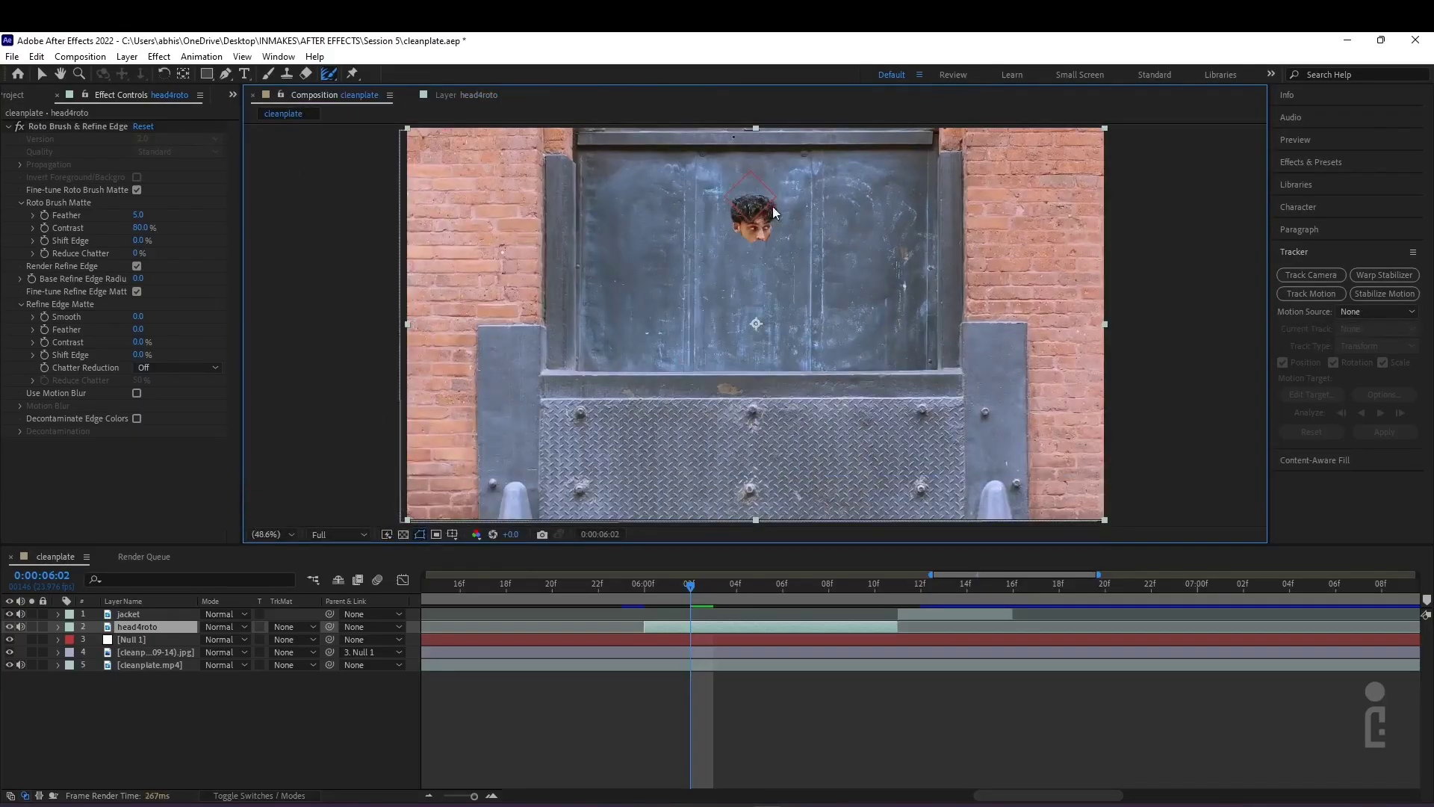
scroll(800, 213, "up", 3)
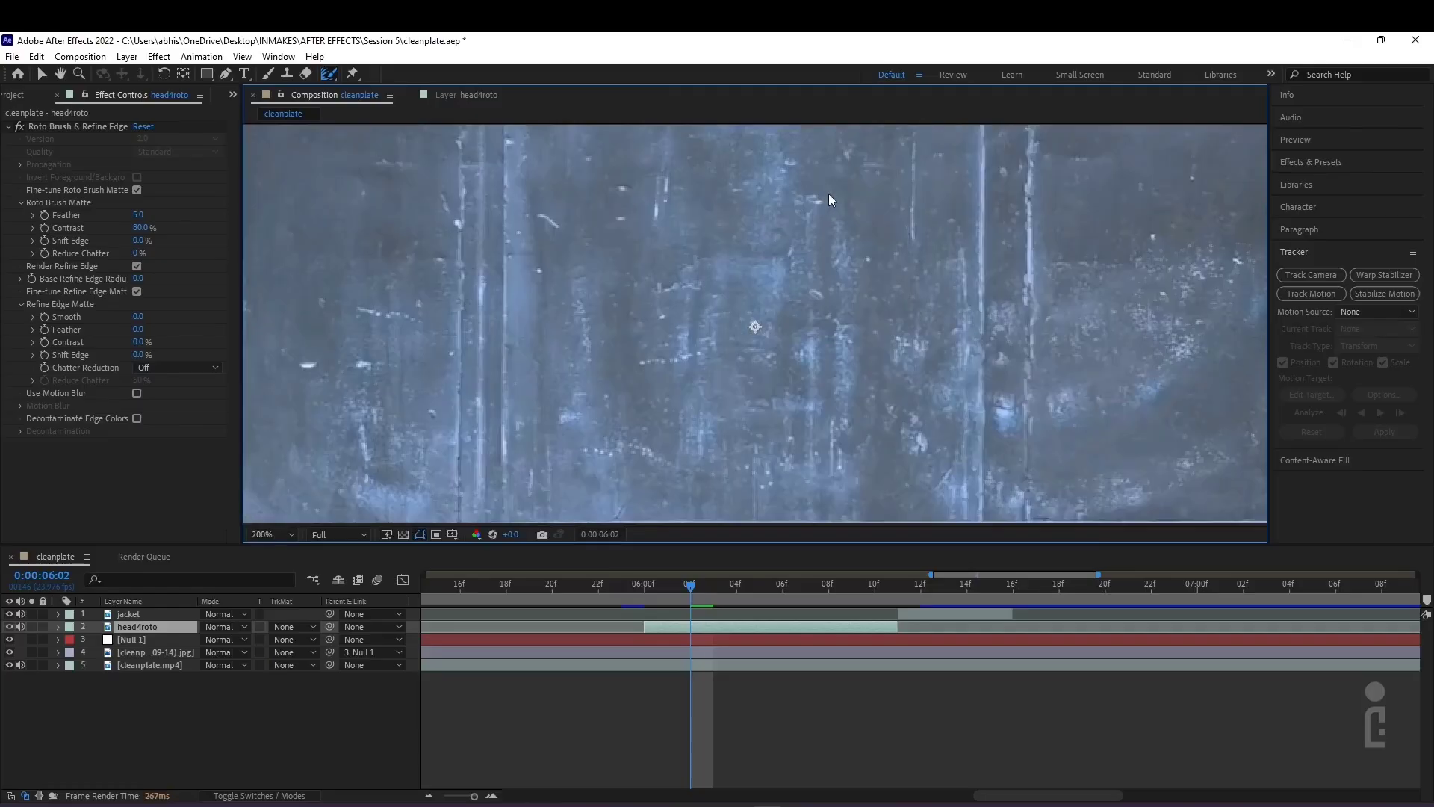
left_click_drag(894, 167, 787, 697)
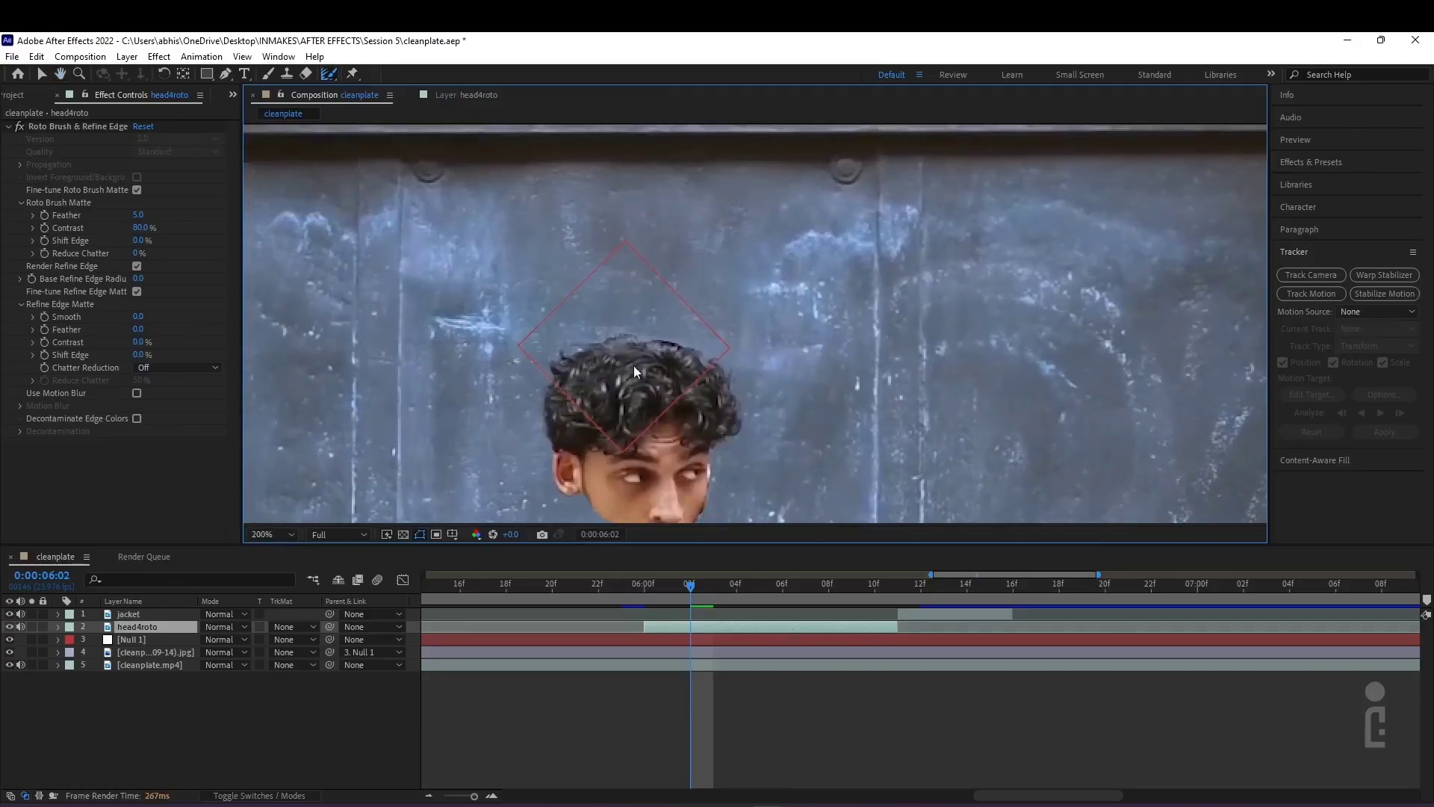
scroll(739, 417, "down", 3)
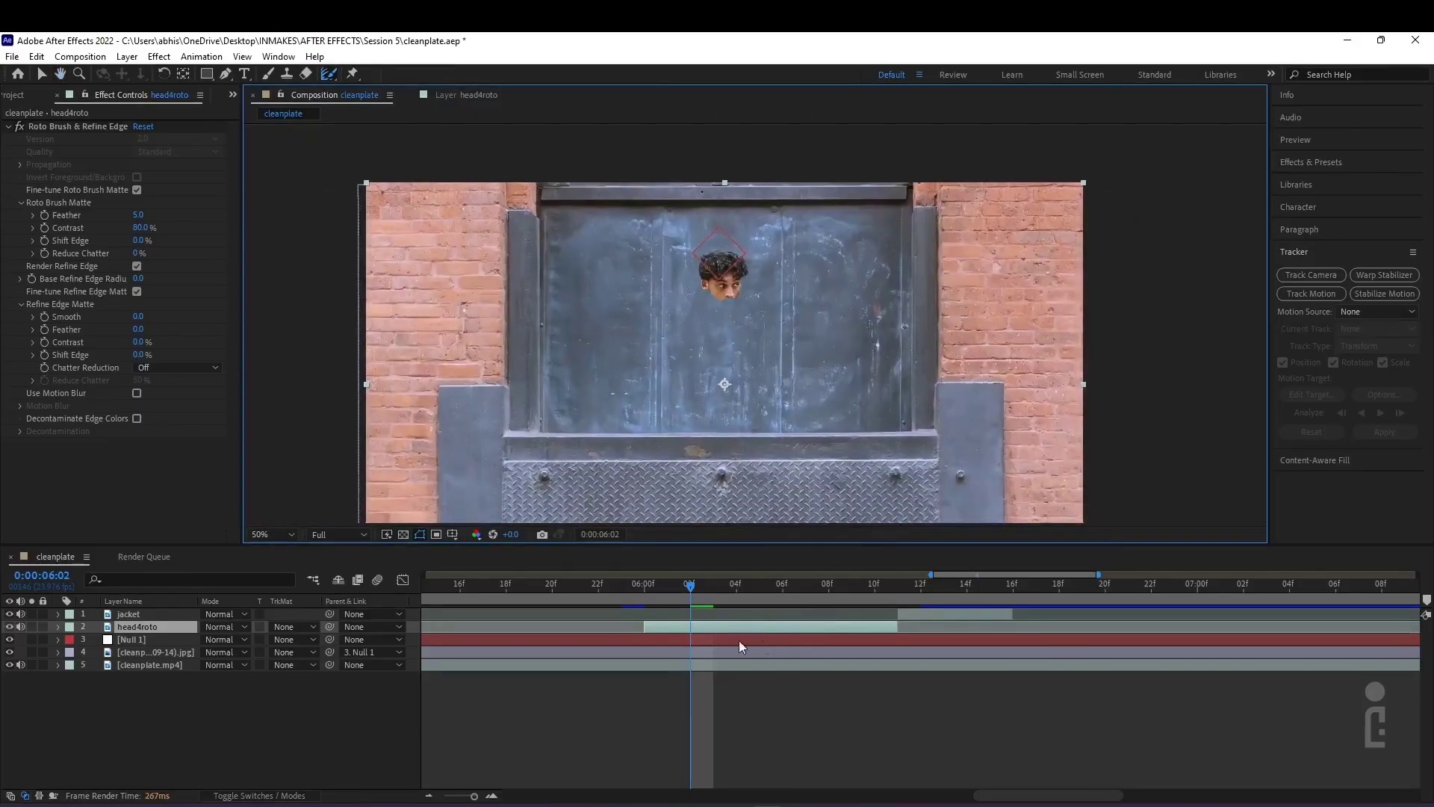
Scrub through the head segment to 0:00:06:10 and examine the hair edge up close
left_click_drag(708, 595, 858, 585)
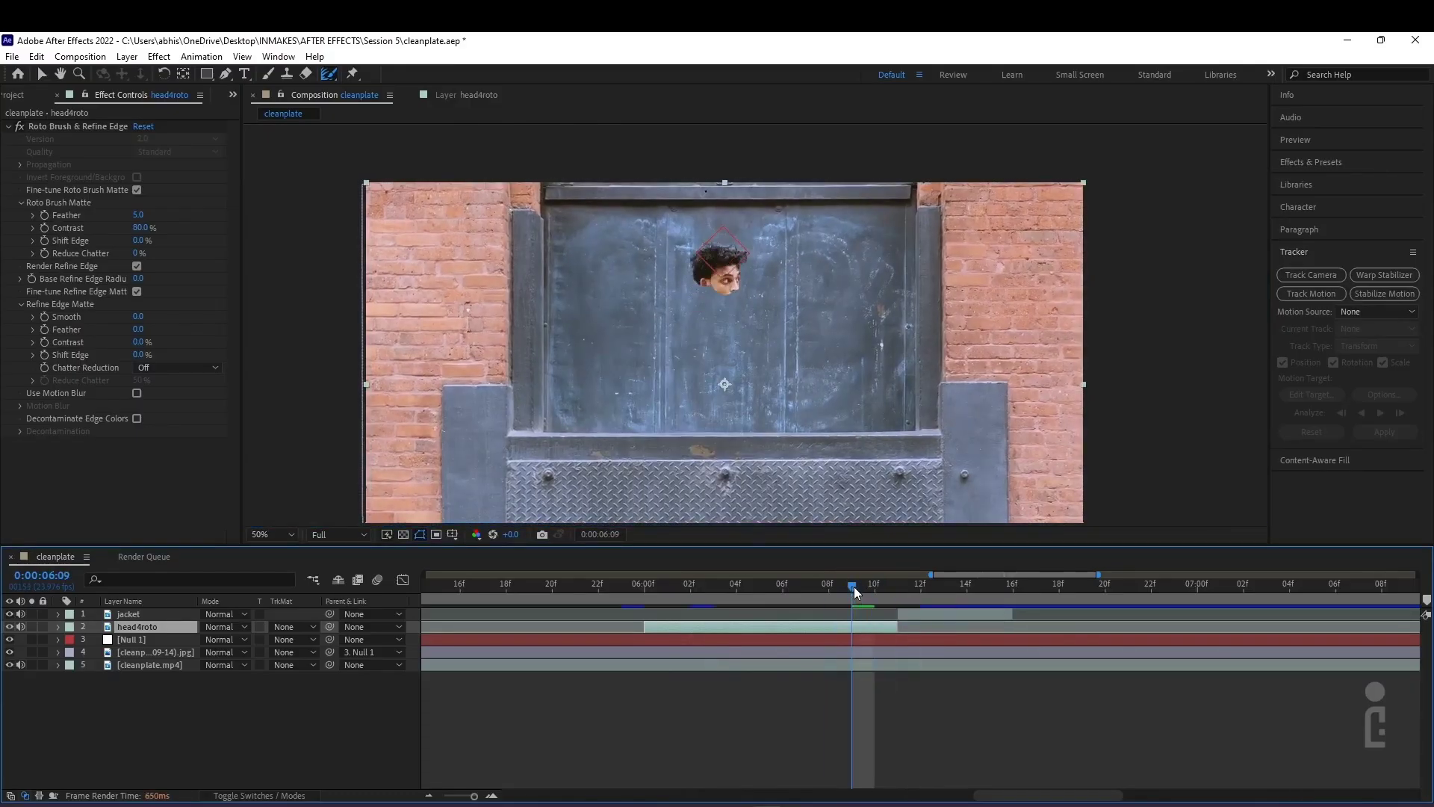
left_click(870, 590)
scroll(782, 348, "up", 4)
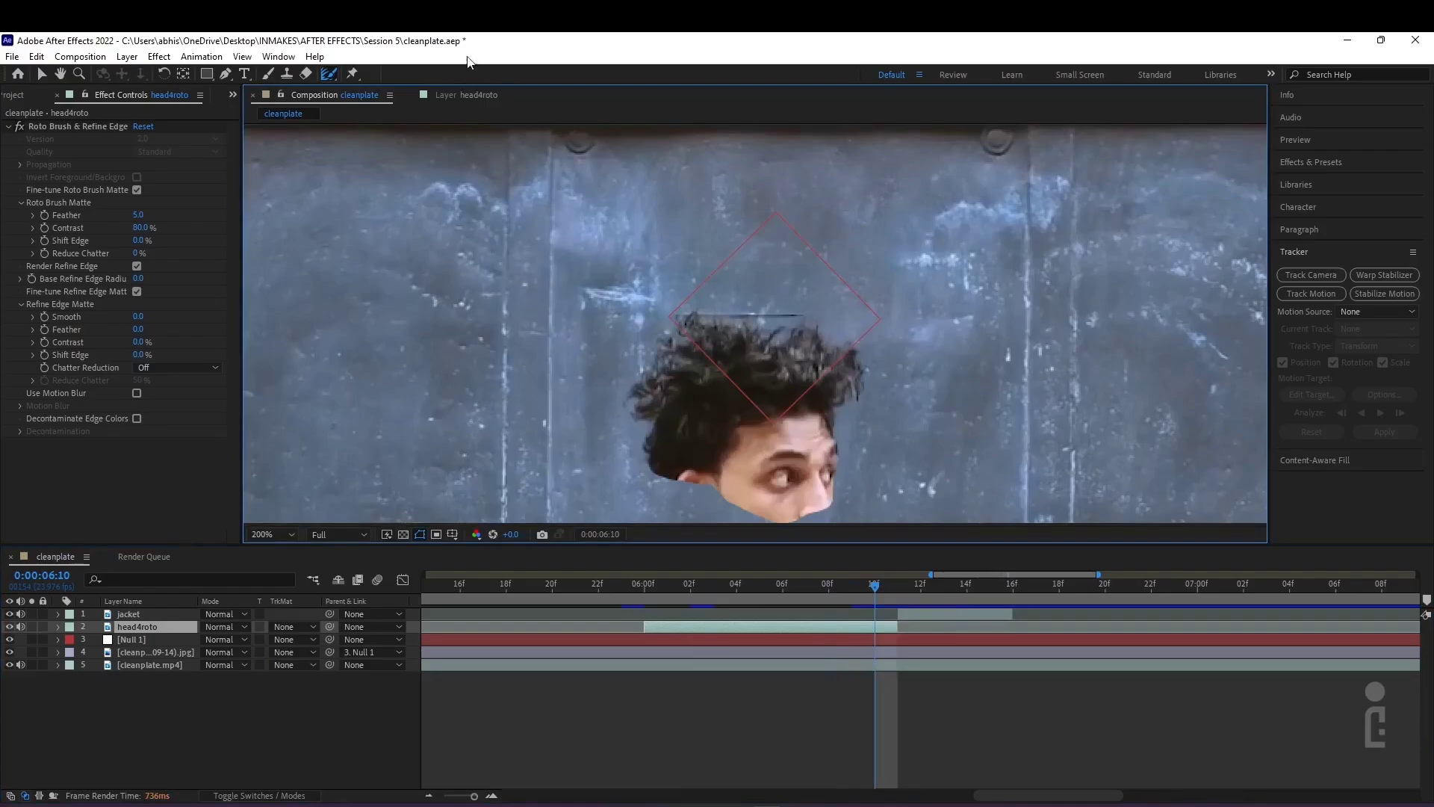
Unfreeze head4roto, remove the stray sign edge above the hair at 0:00:06:10, and freeze the corrected matte again
left_click(448, 95)
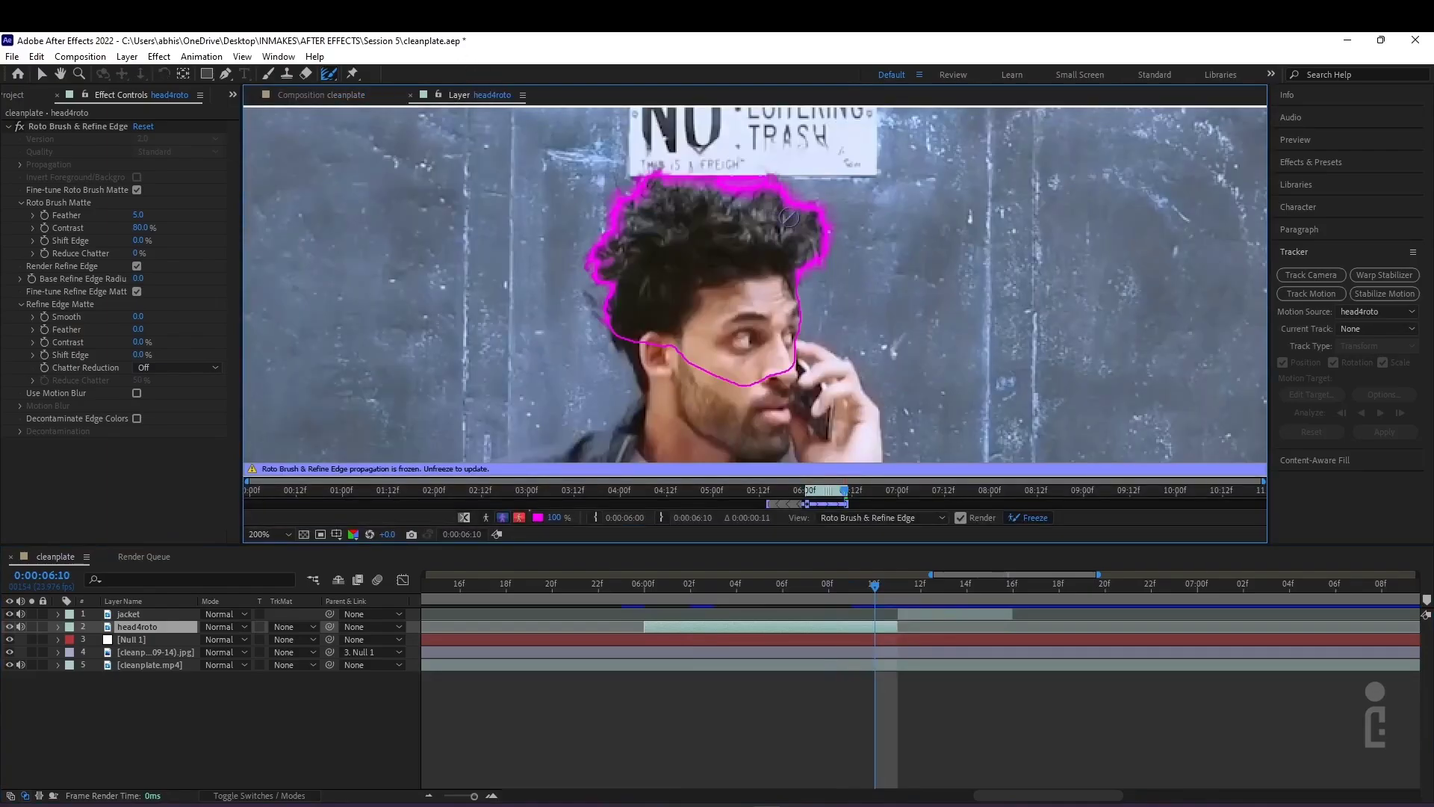
left_click(1019, 518)
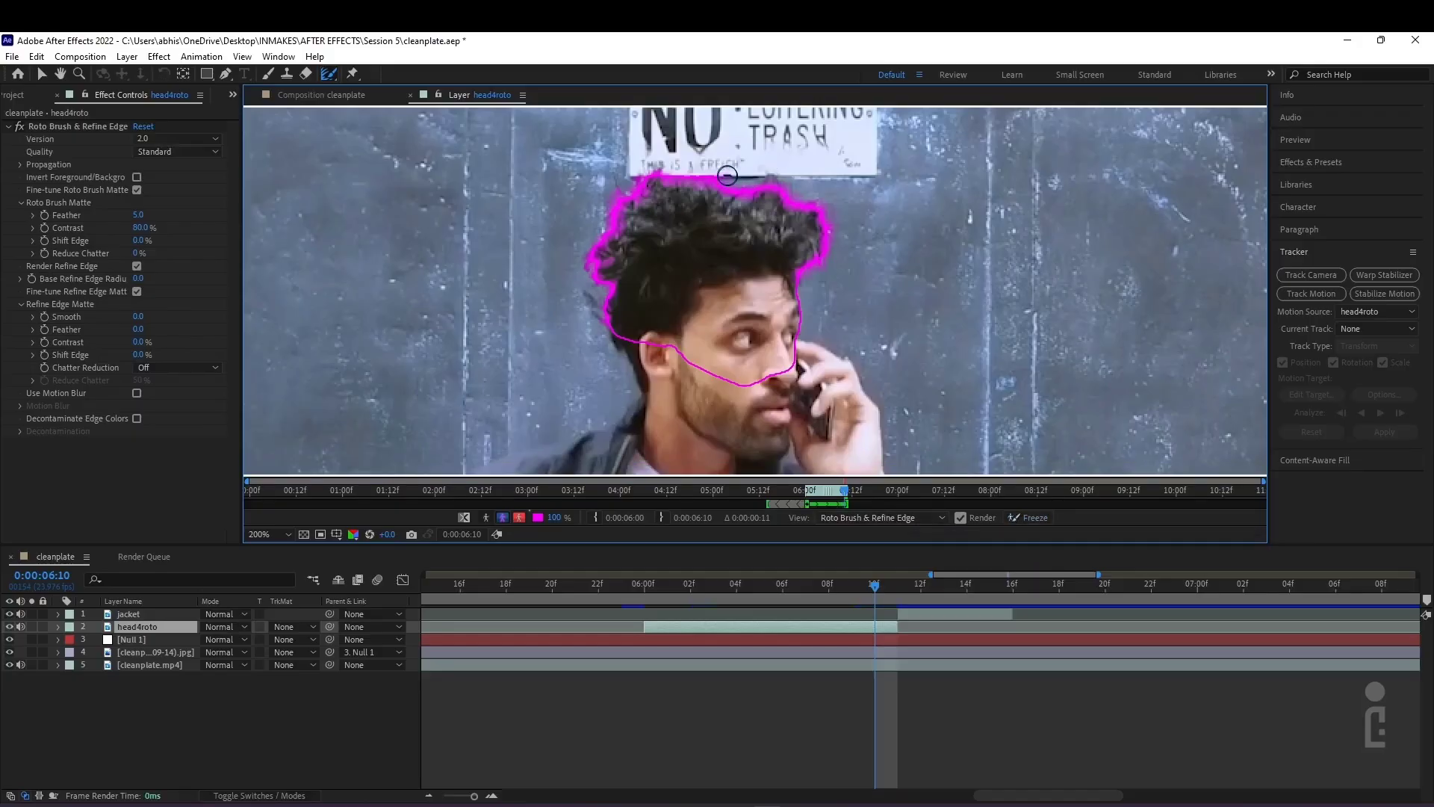
left_click_drag(724, 172, 629, 174)
left_click(1019, 517)
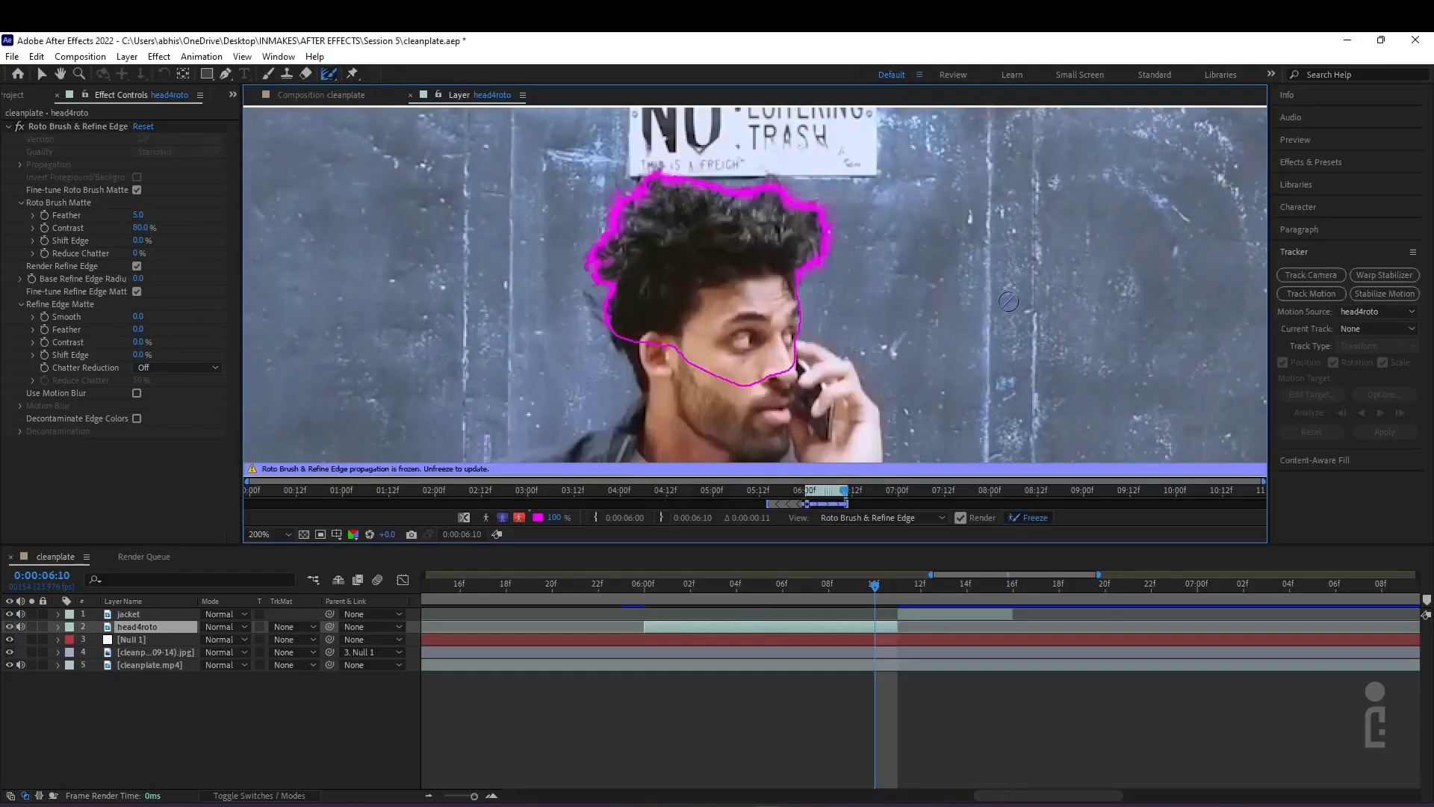
left_click(307, 95)
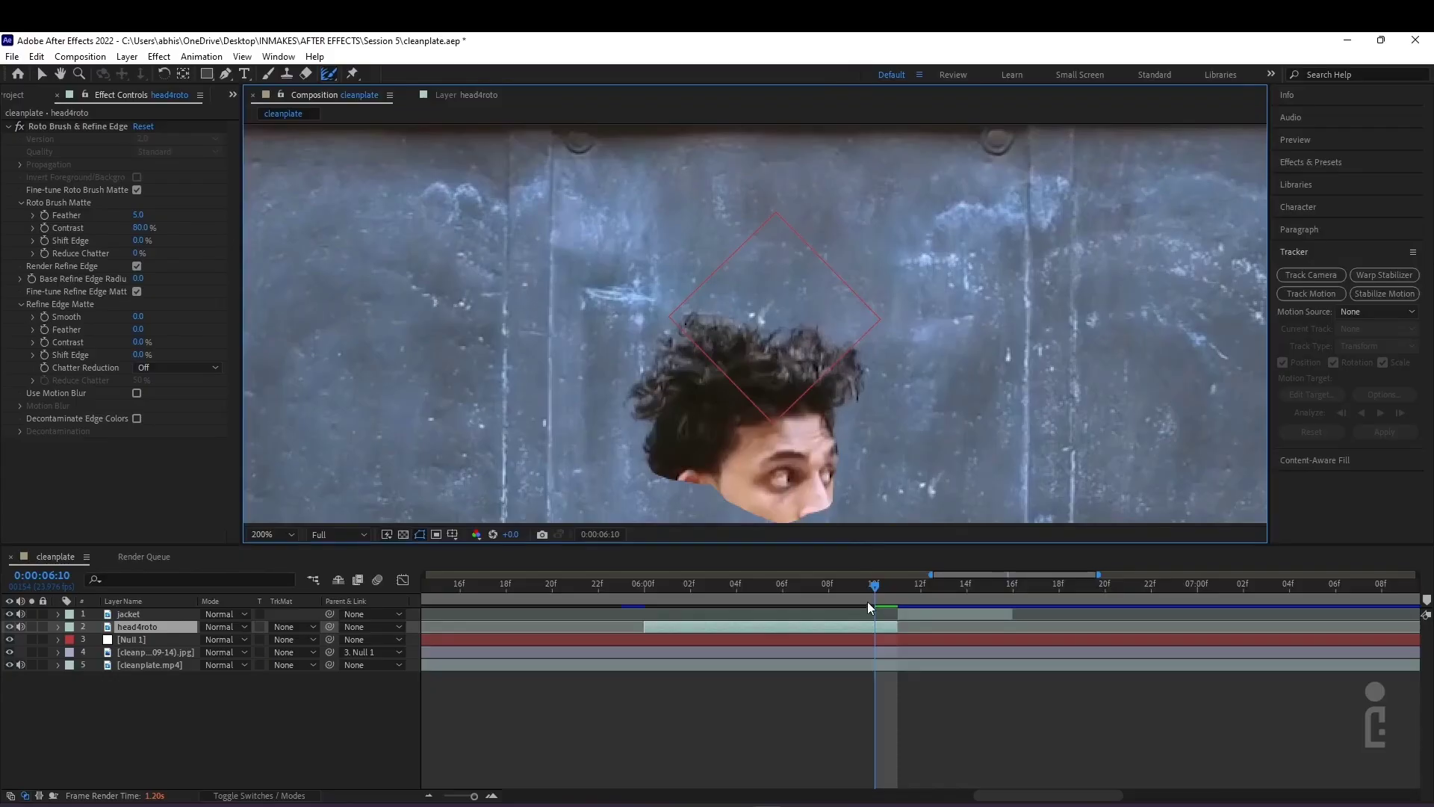
left_click_drag(863, 593, 763, 592)
left_click(273, 535)
left_click(266, 266)
Draw a closed pen mask around the jacket's lower hem on the jacket layer at 0:00:06:11
left_click_drag(875, 584, 920, 607)
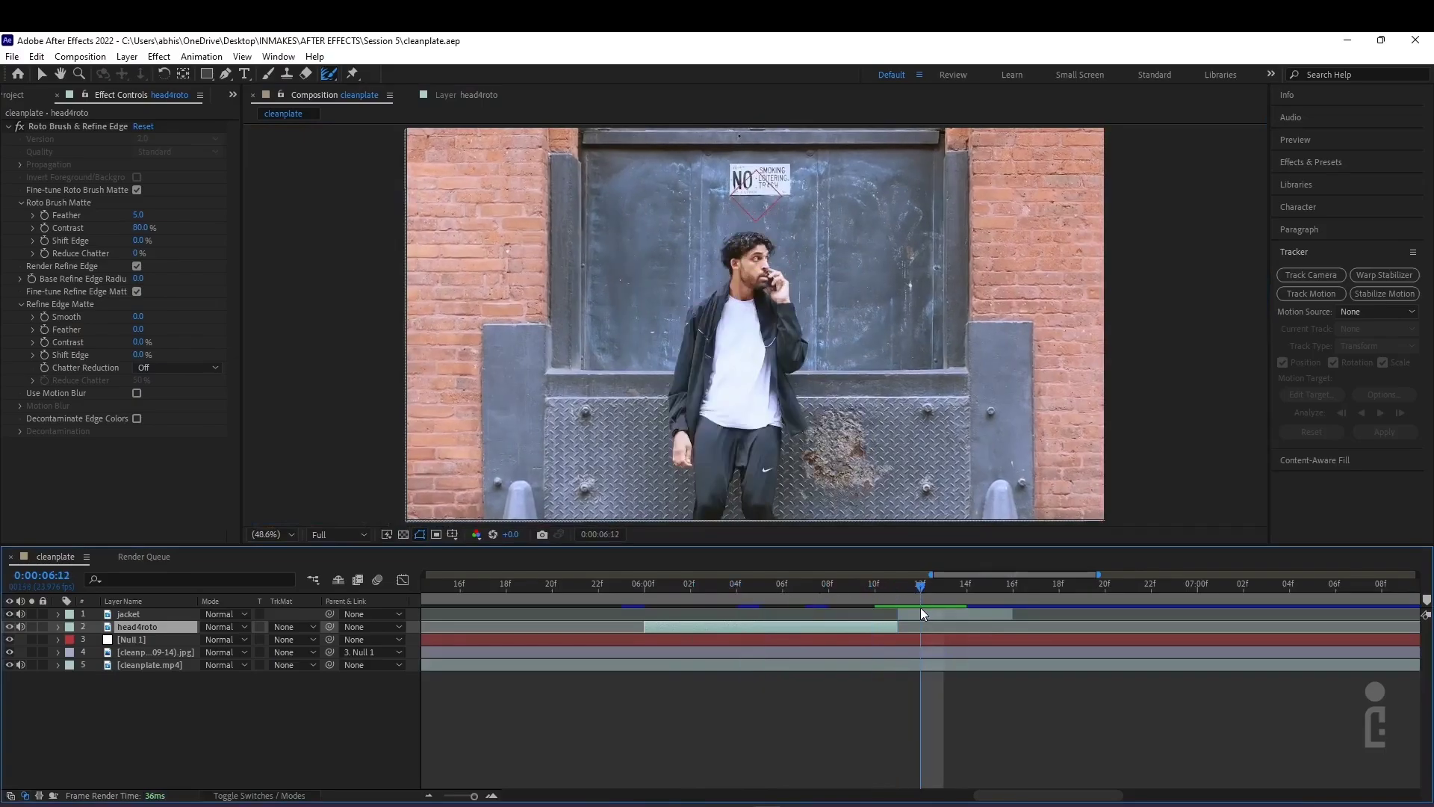
left_click(921, 610)
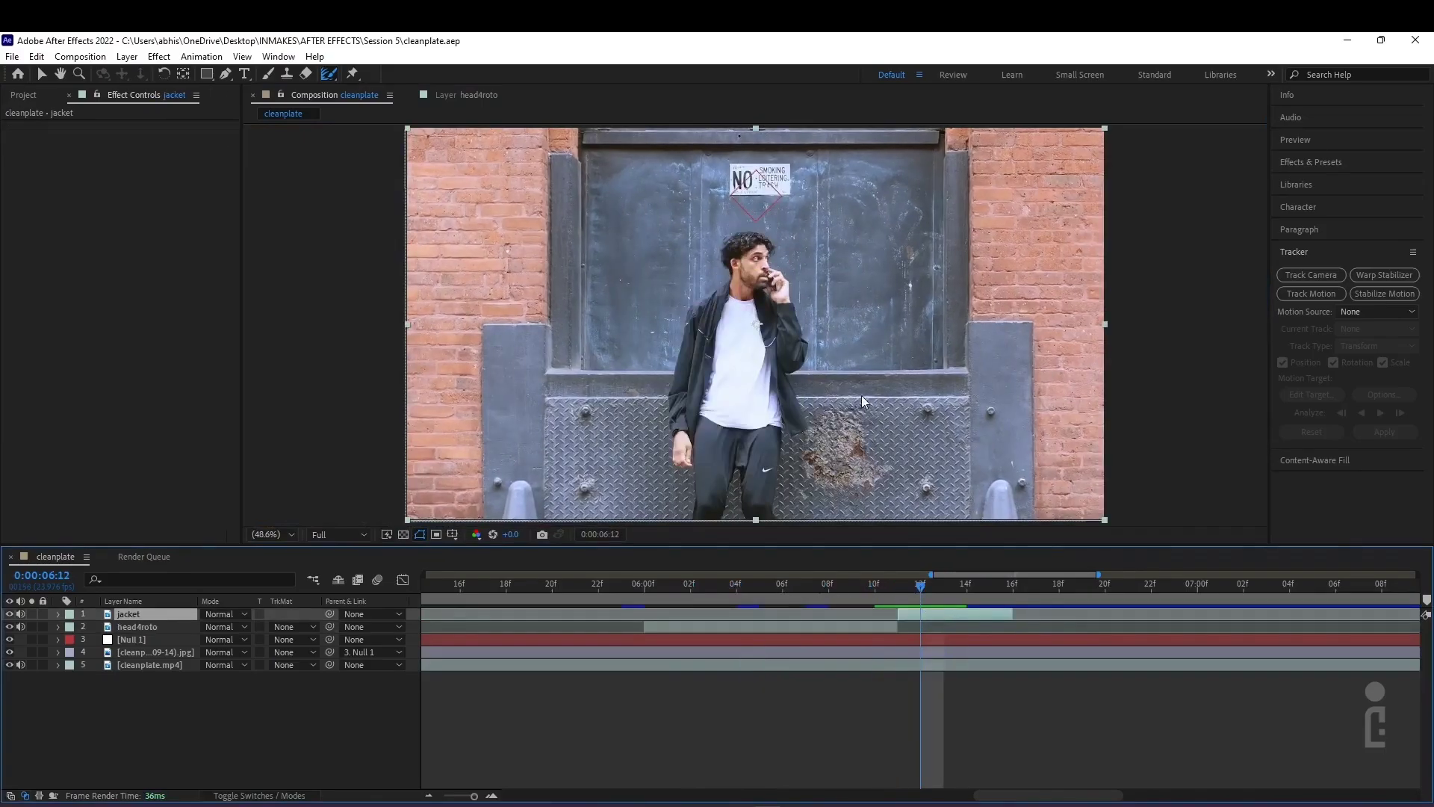
scroll(862, 400, "up", 4)
key("Page_Up")
key("g")
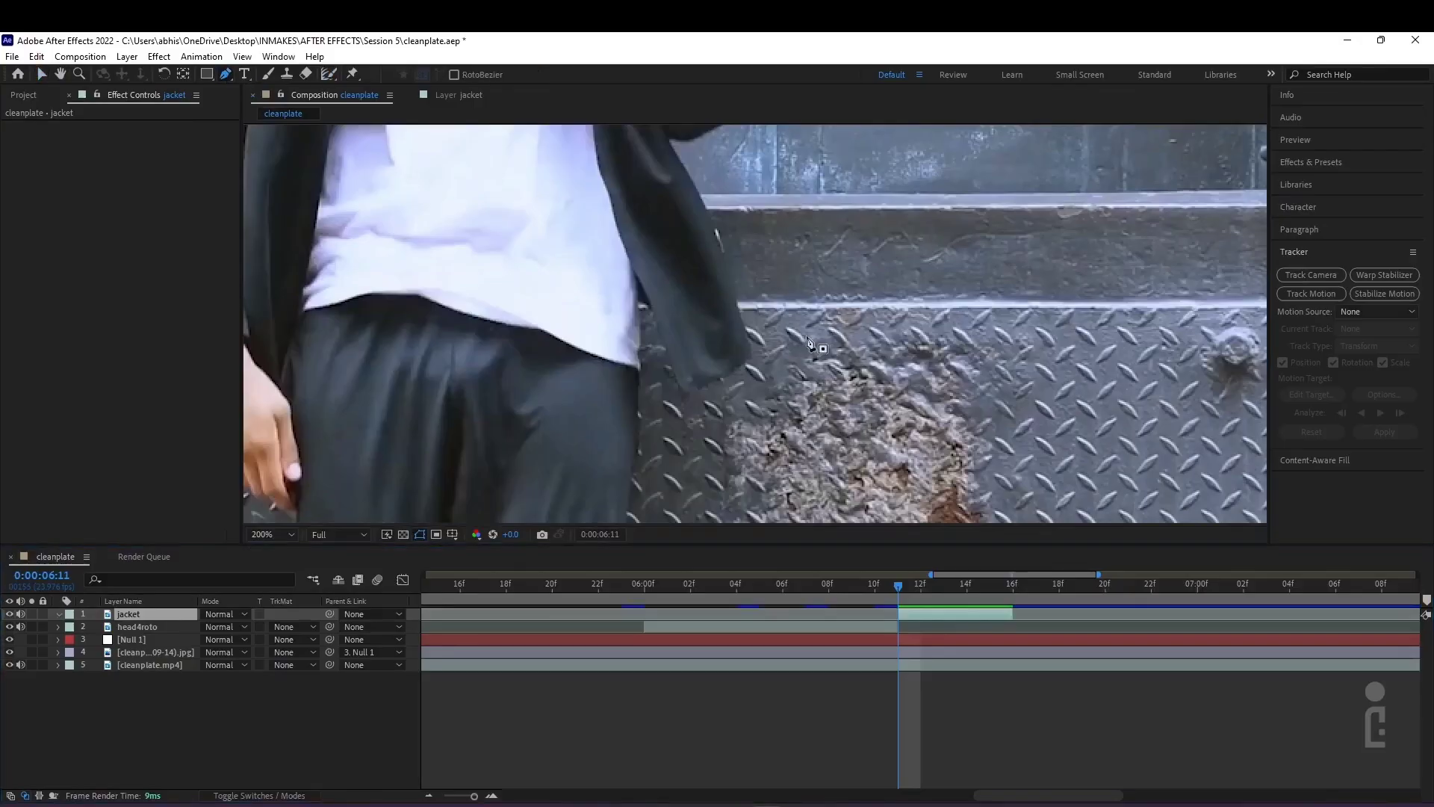
left_click(733, 290)
left_click(753, 346)
left_click(740, 364)
left_click(686, 390)
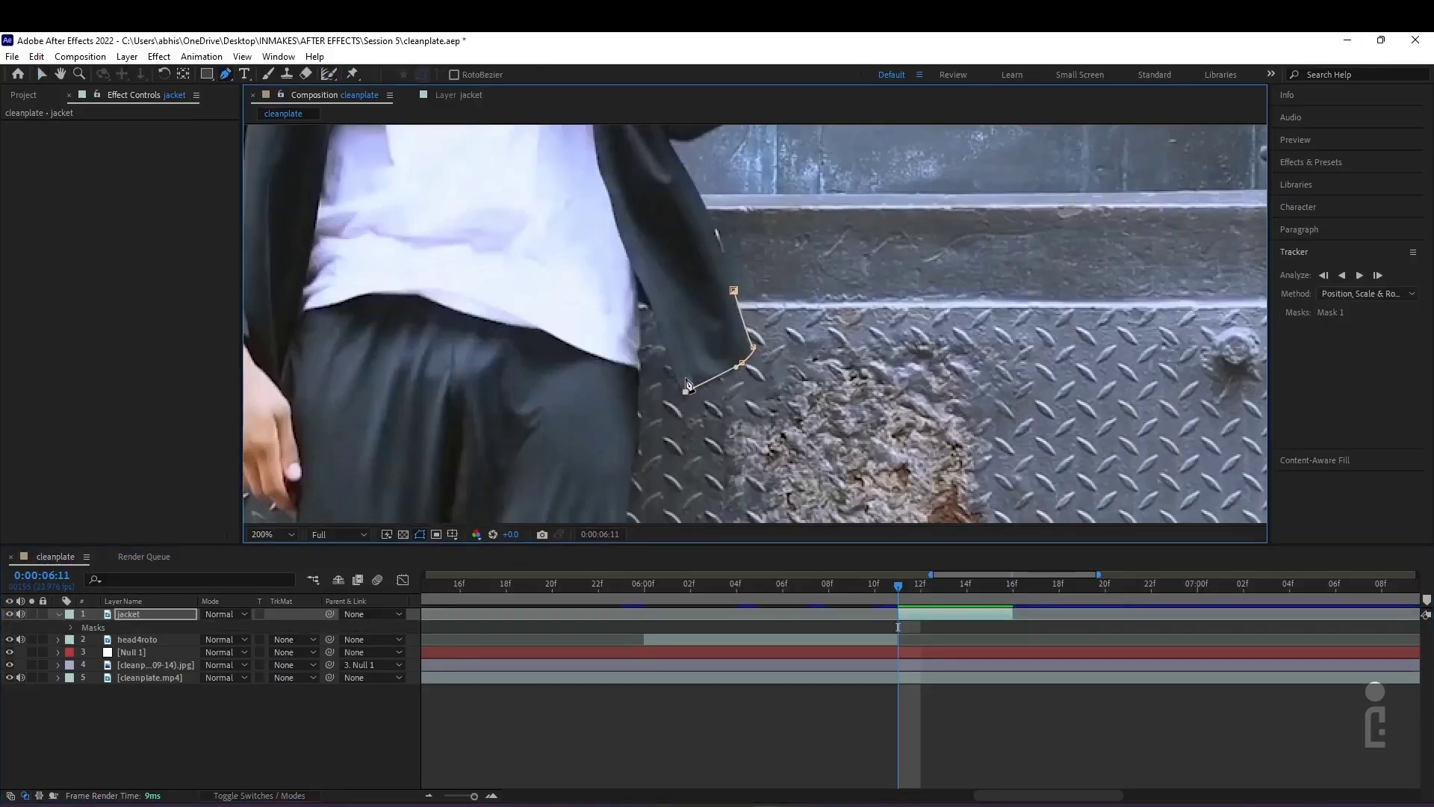
left_click_drag(661, 330, 657, 297)
left_click(734, 290)
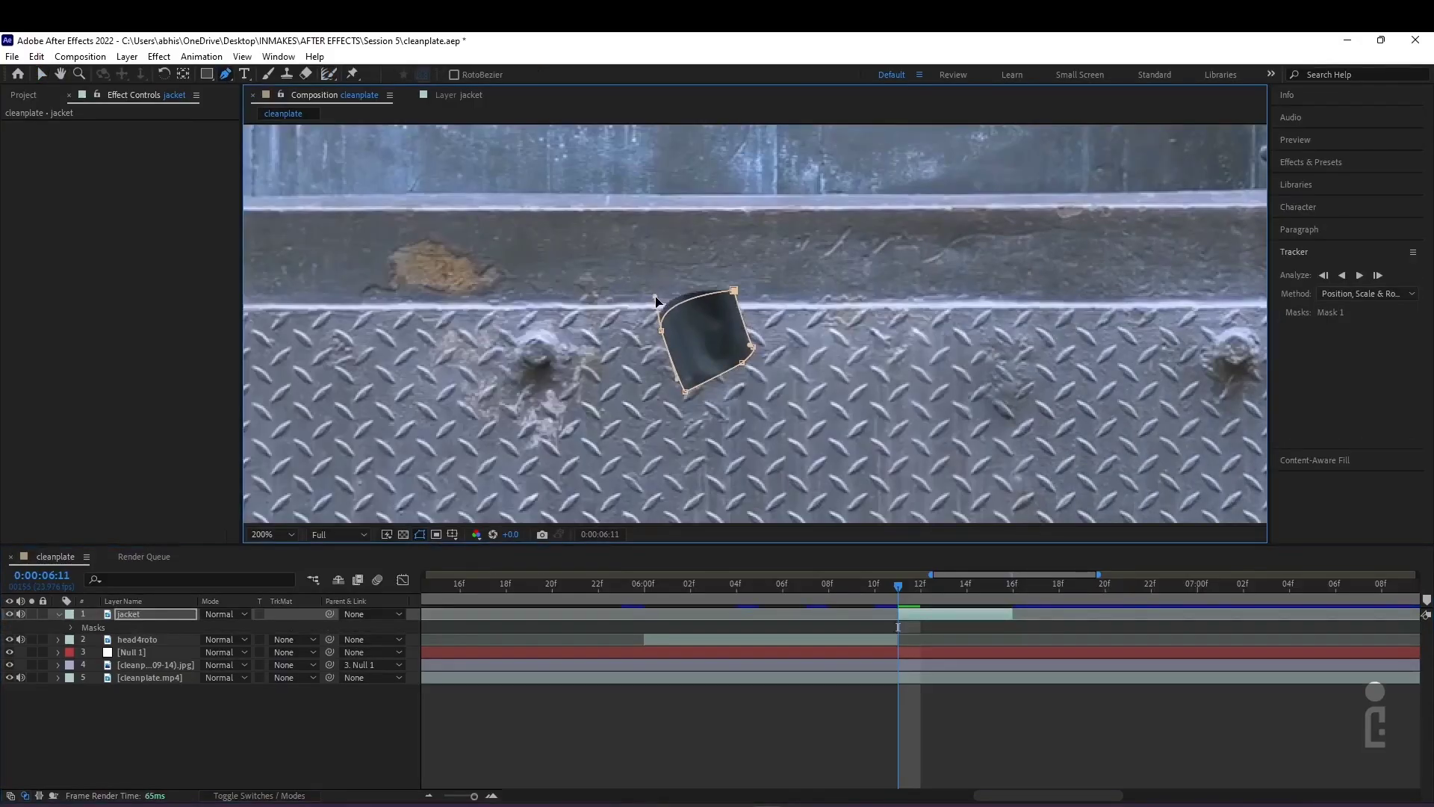
Start keyframing the Mask Path of the jacket layer's Mask 1 at 0:00:06:11
left_click(69, 628)
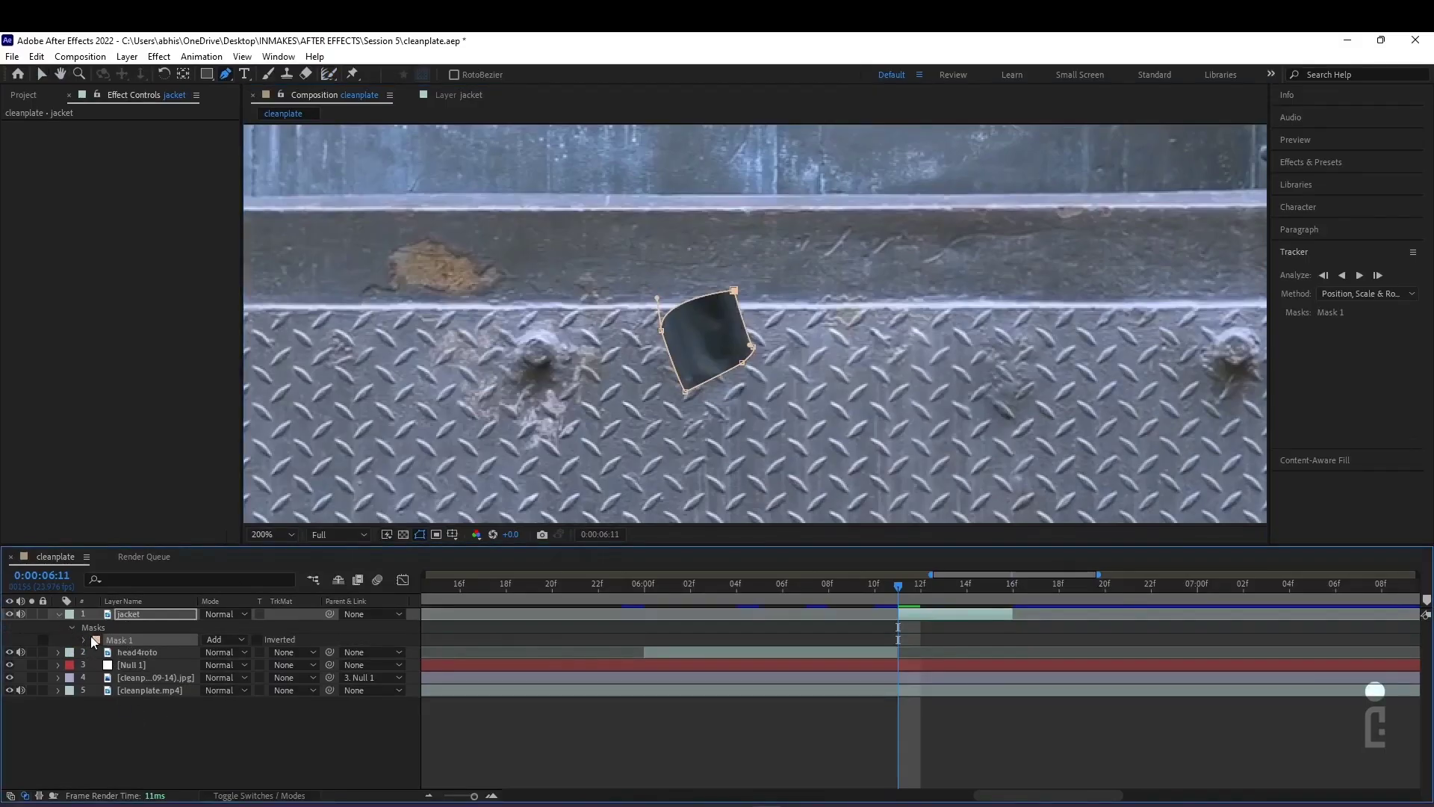
left_click(85, 640)
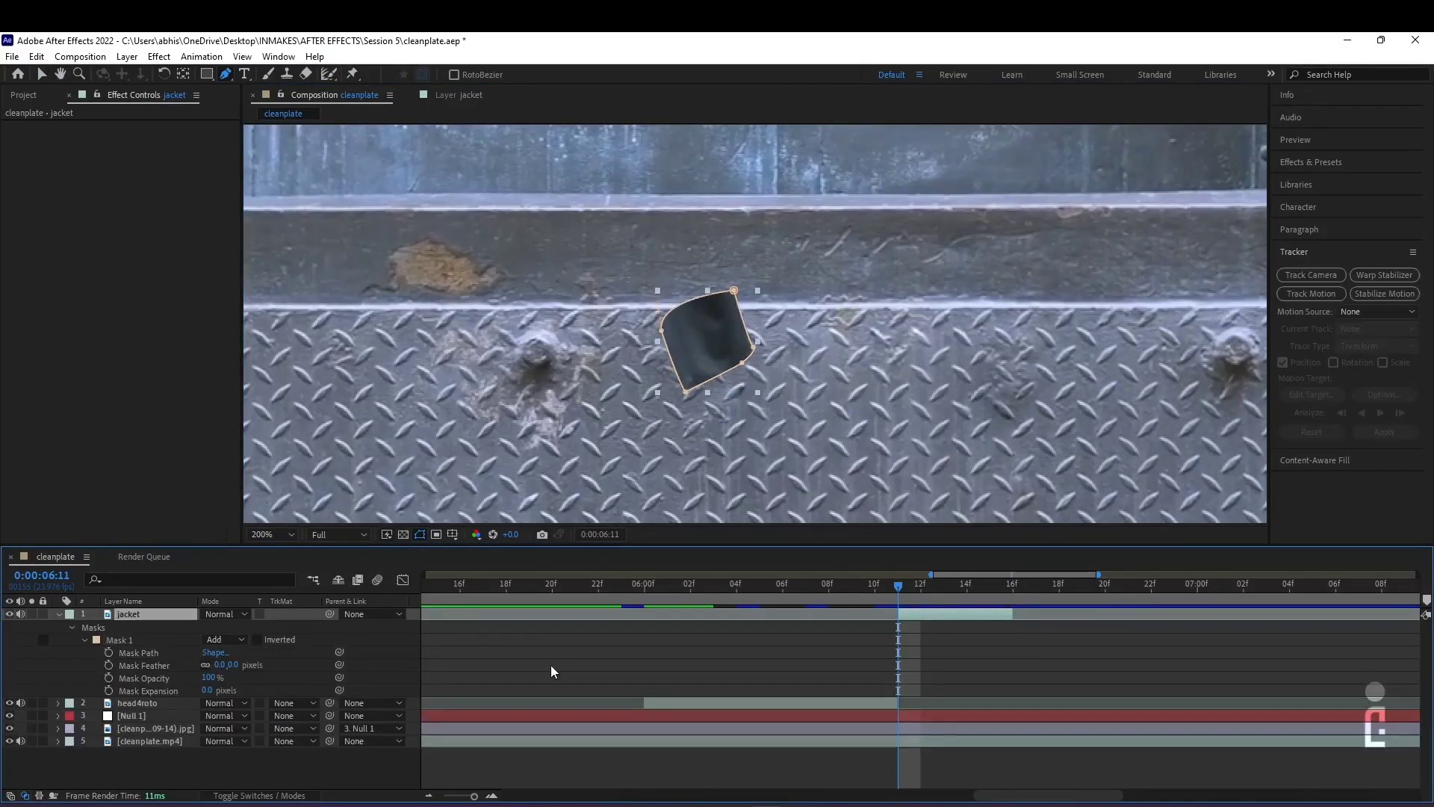
left_click(108, 652)
left_click_drag(475, 796, 477, 796)
Move the jacket mask onto the hem at 0:00:06:13, set its mode to None, and adjust its corner points to the fabric
key("Page_Down")
key("Page_Down")
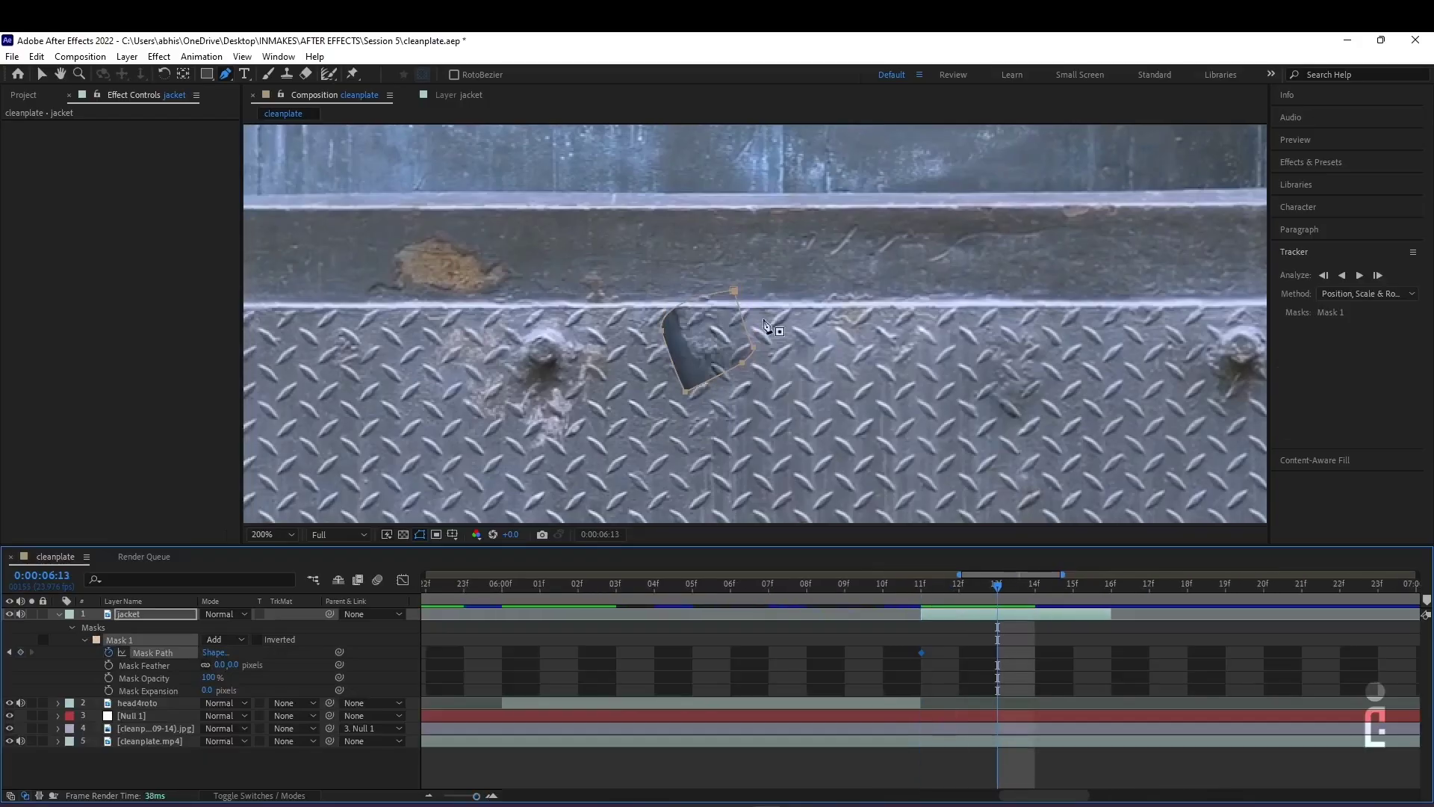
key("ctrl+t")
left_click_drag(710, 339, 685, 413)
key("Return")
left_click(225, 639)
left_click(257, 655)
left_click(853, 328)
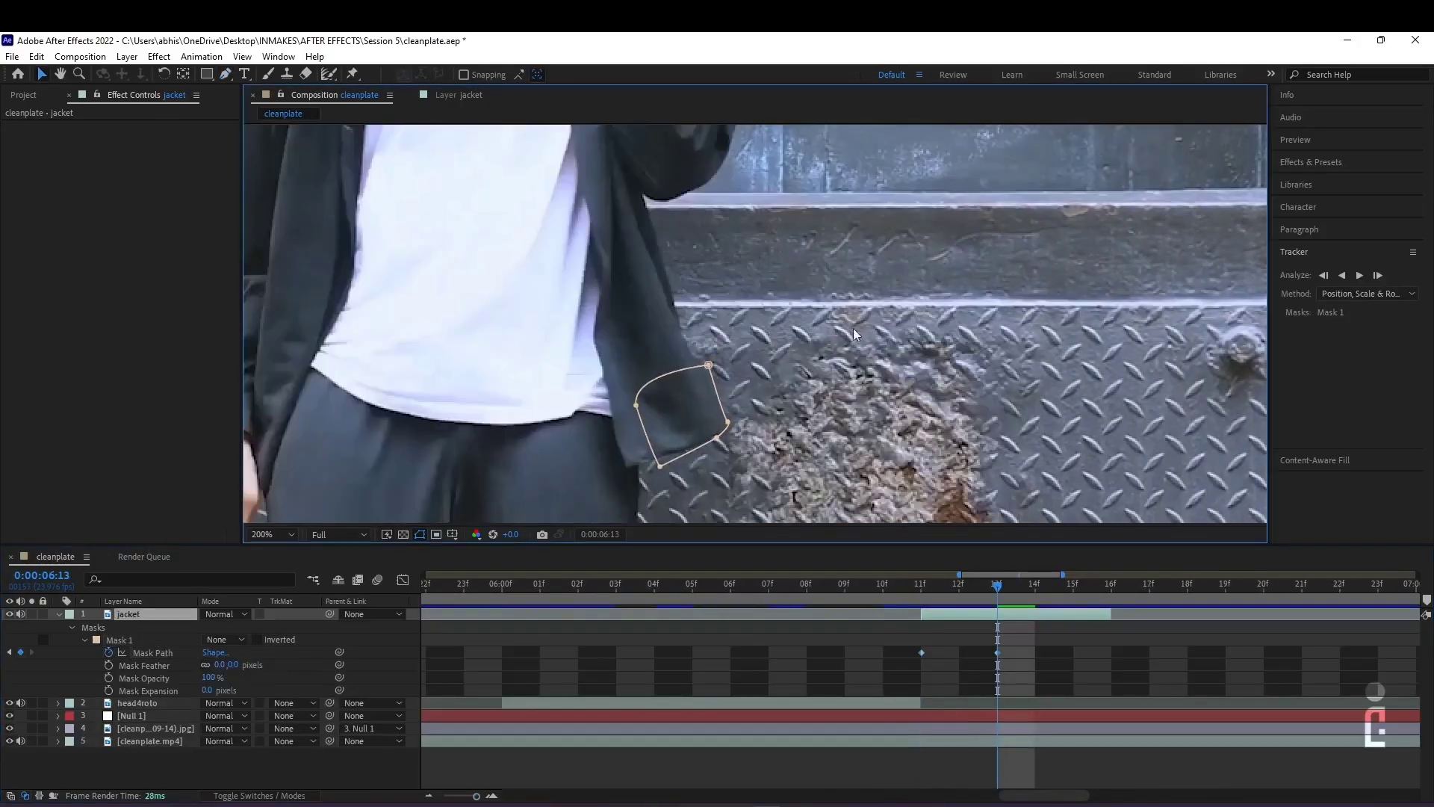
left_click_drag(709, 364, 701, 366)
left_click_drag(660, 466, 661, 454)
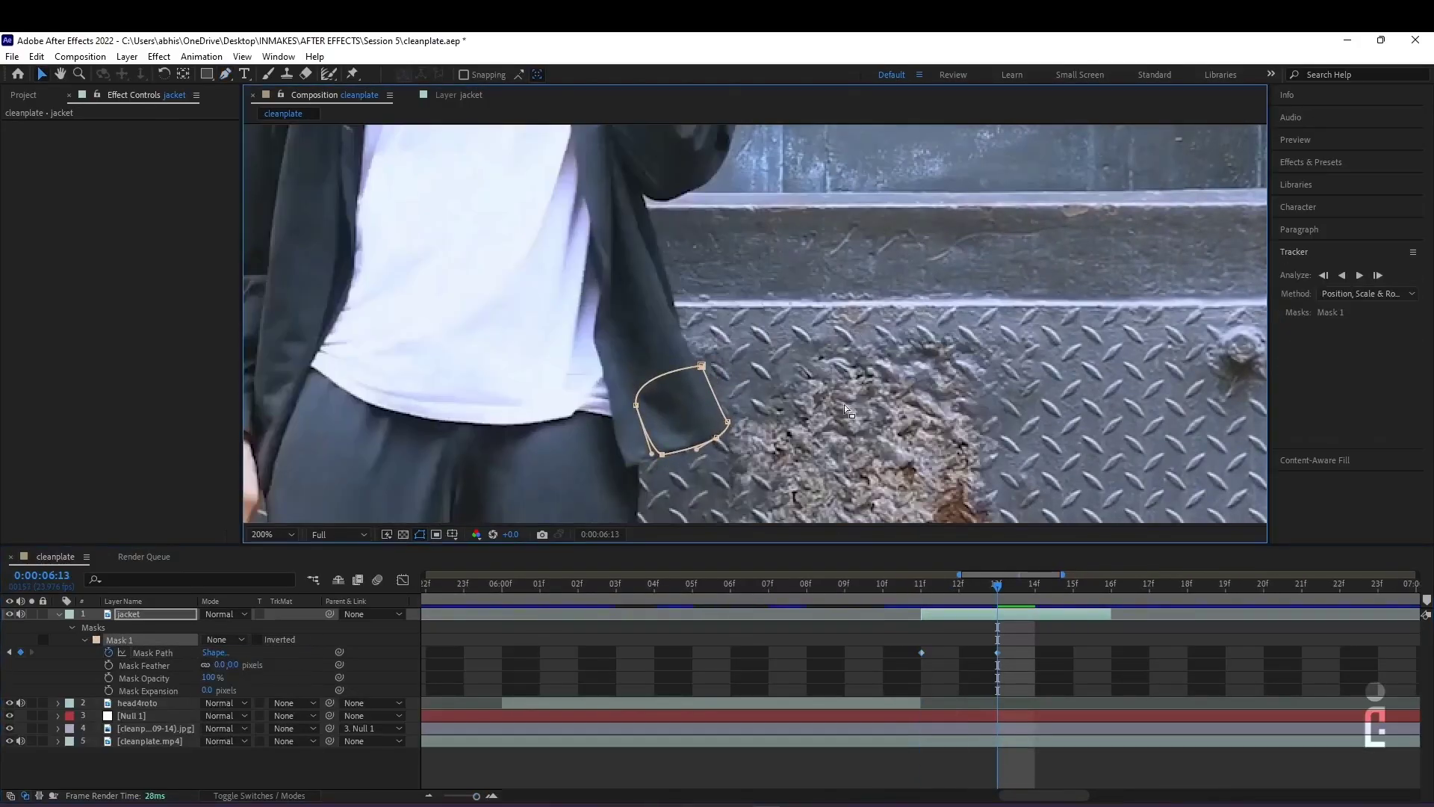
Reposition the jacket mask over the moving hem at 0:00:06:12, 0:00:06:14 and 0:00:06:15
left_click(959, 585)
double_click(719, 333)
left_click_drag(706, 369, 624, 338)
left_click(1035, 586)
left_click(1073, 585)
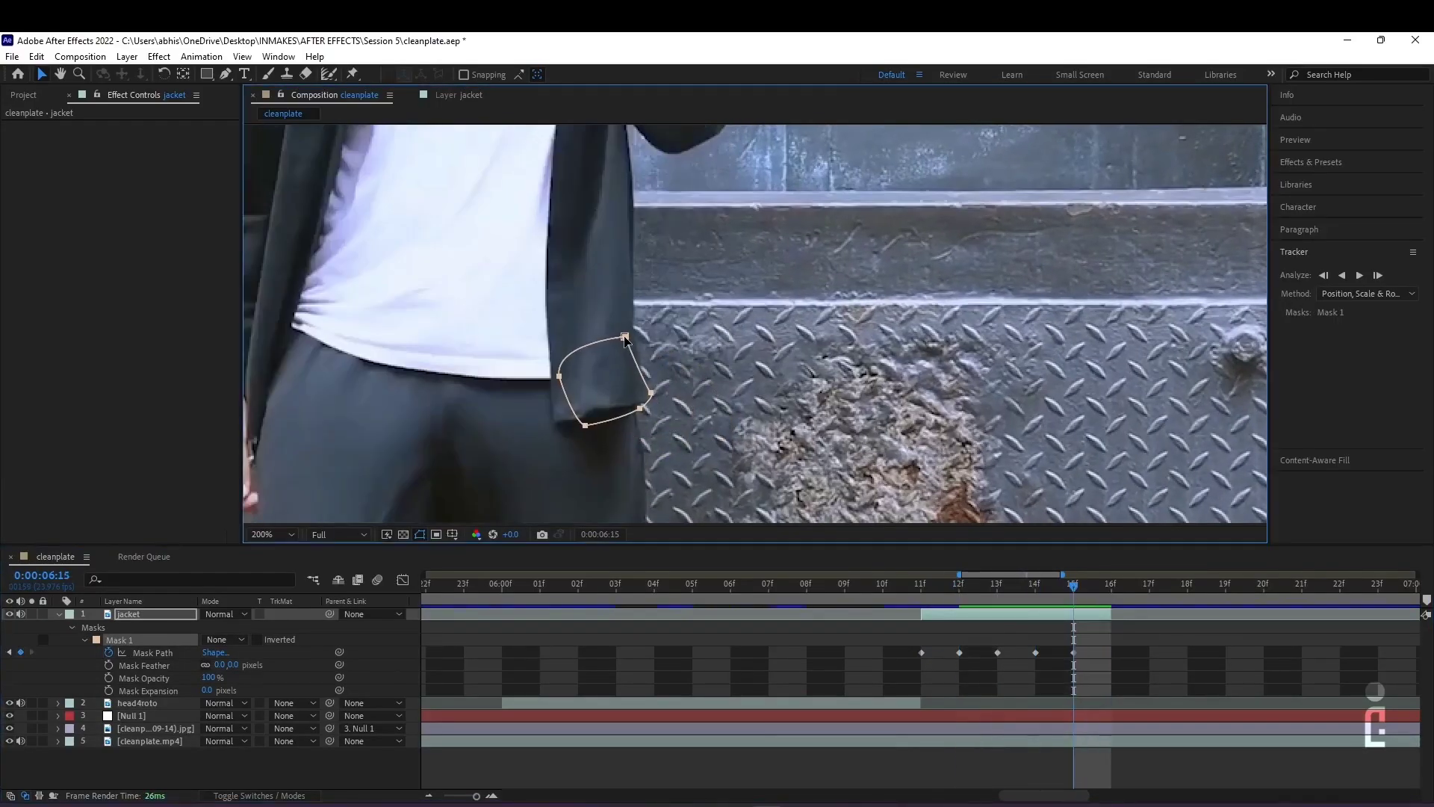
Fine-tune the jacket mask's points against the hem edge at 0:00:06:12
key("Page_Up")
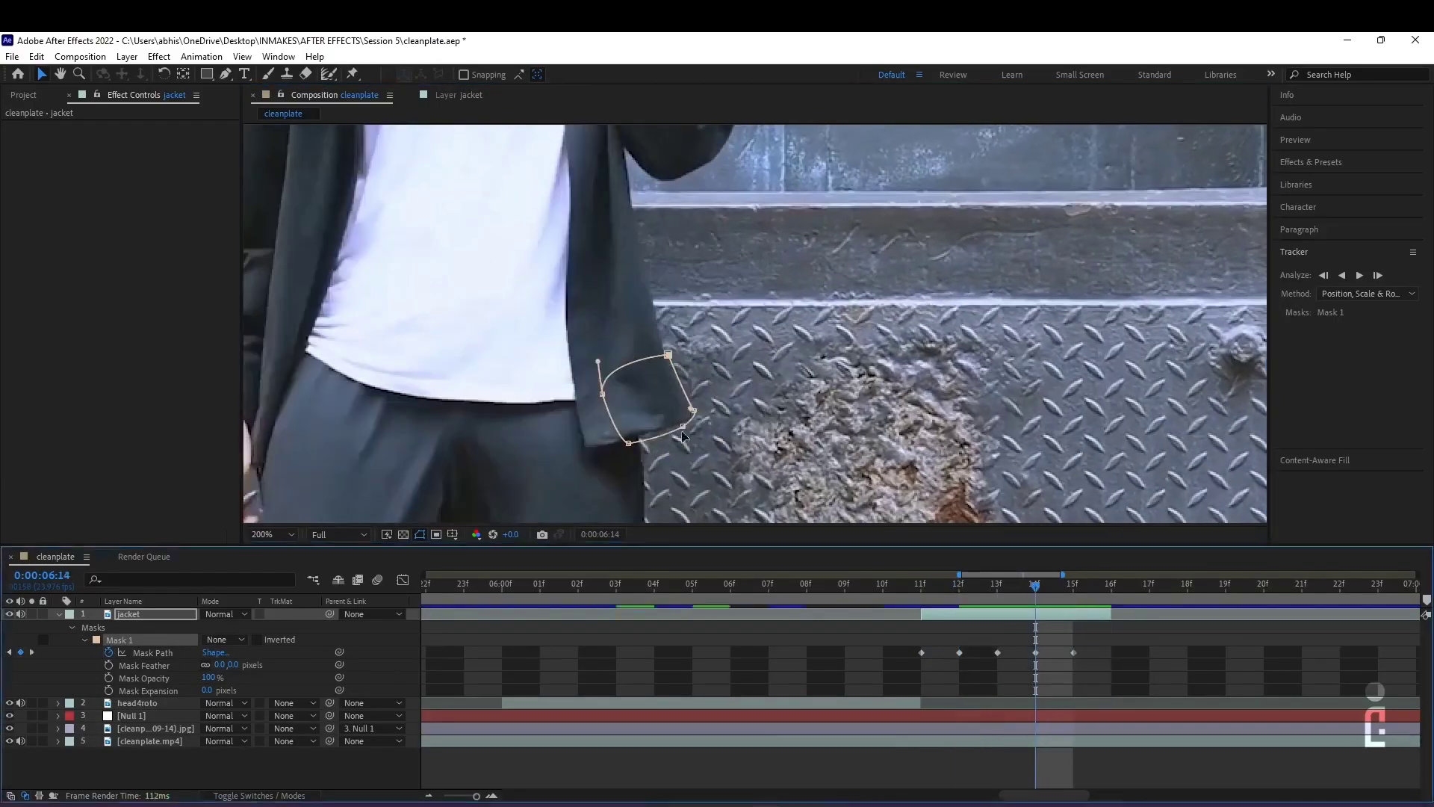
key("Page_Up")
scroll(686, 454, "up", 2)
left_click(964, 590)
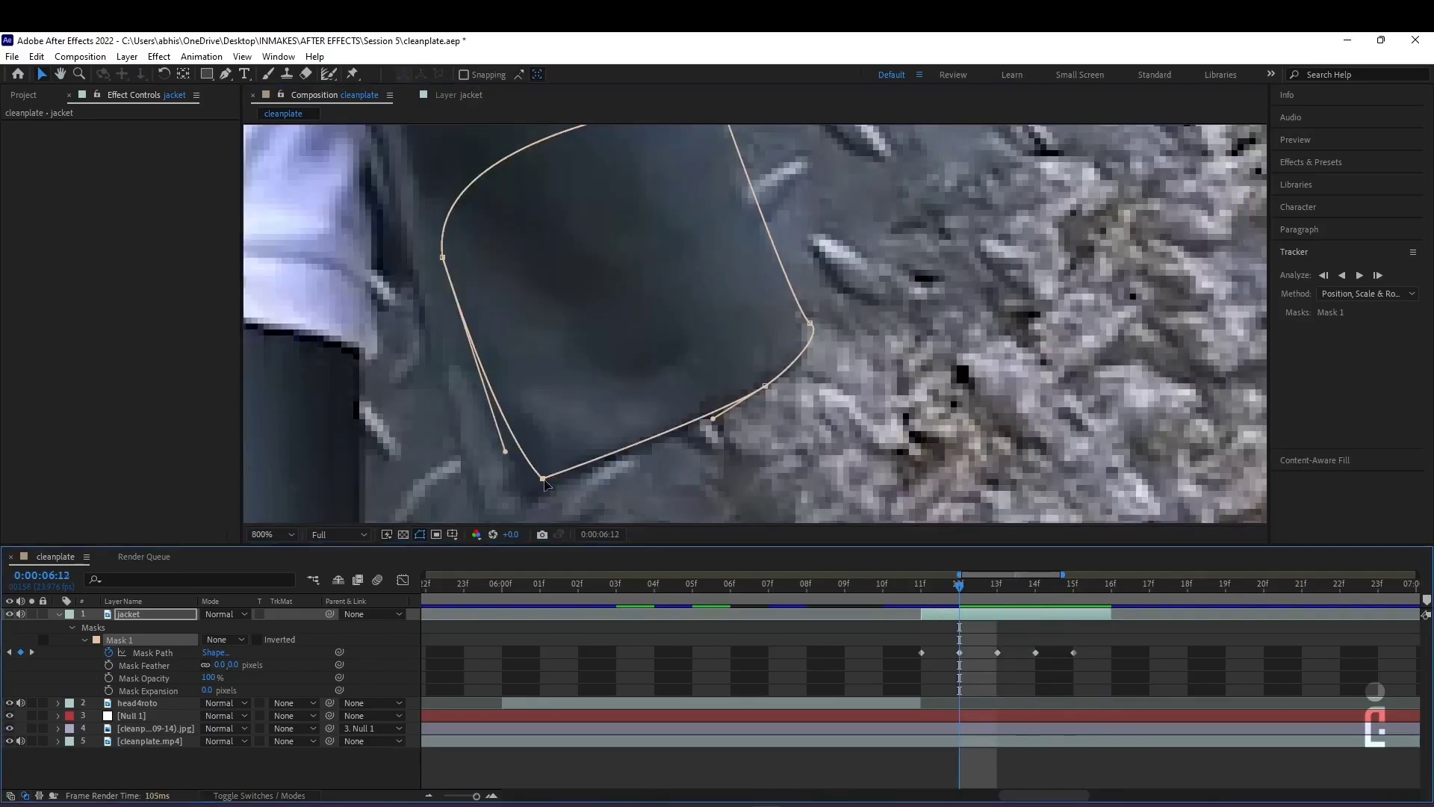
left_click_drag(540, 480, 545, 489)
left_click_drag(810, 328, 802, 314)
scroll(802, 315, "down", 1)
left_click_drag(740, 211, 732, 219)
key("Page_Up")
scroll(728, 418, "down", 5)
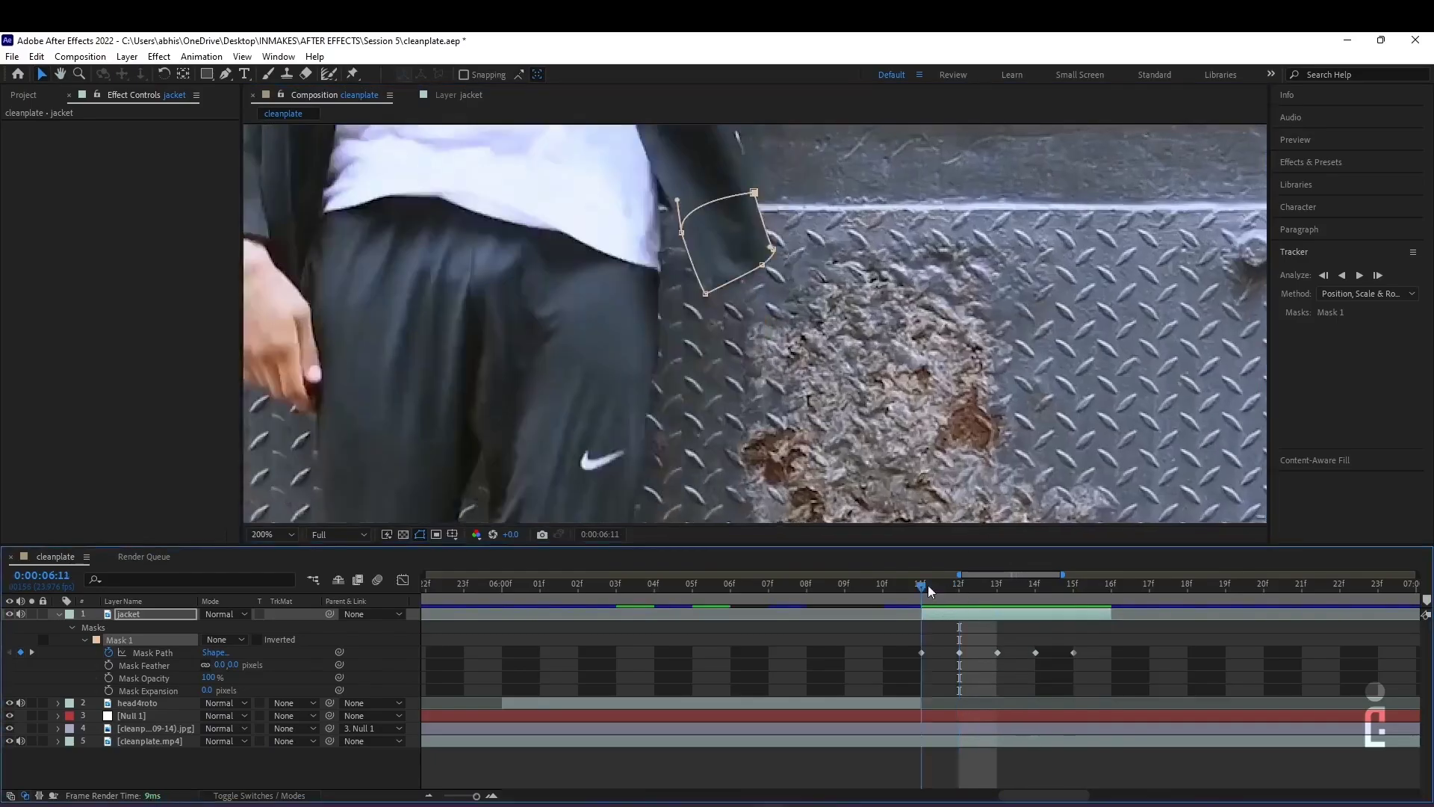
Set the jacket mask's mode back to Add and step through the frames to 0:00:06:14 to check the cutout
left_click(275, 534)
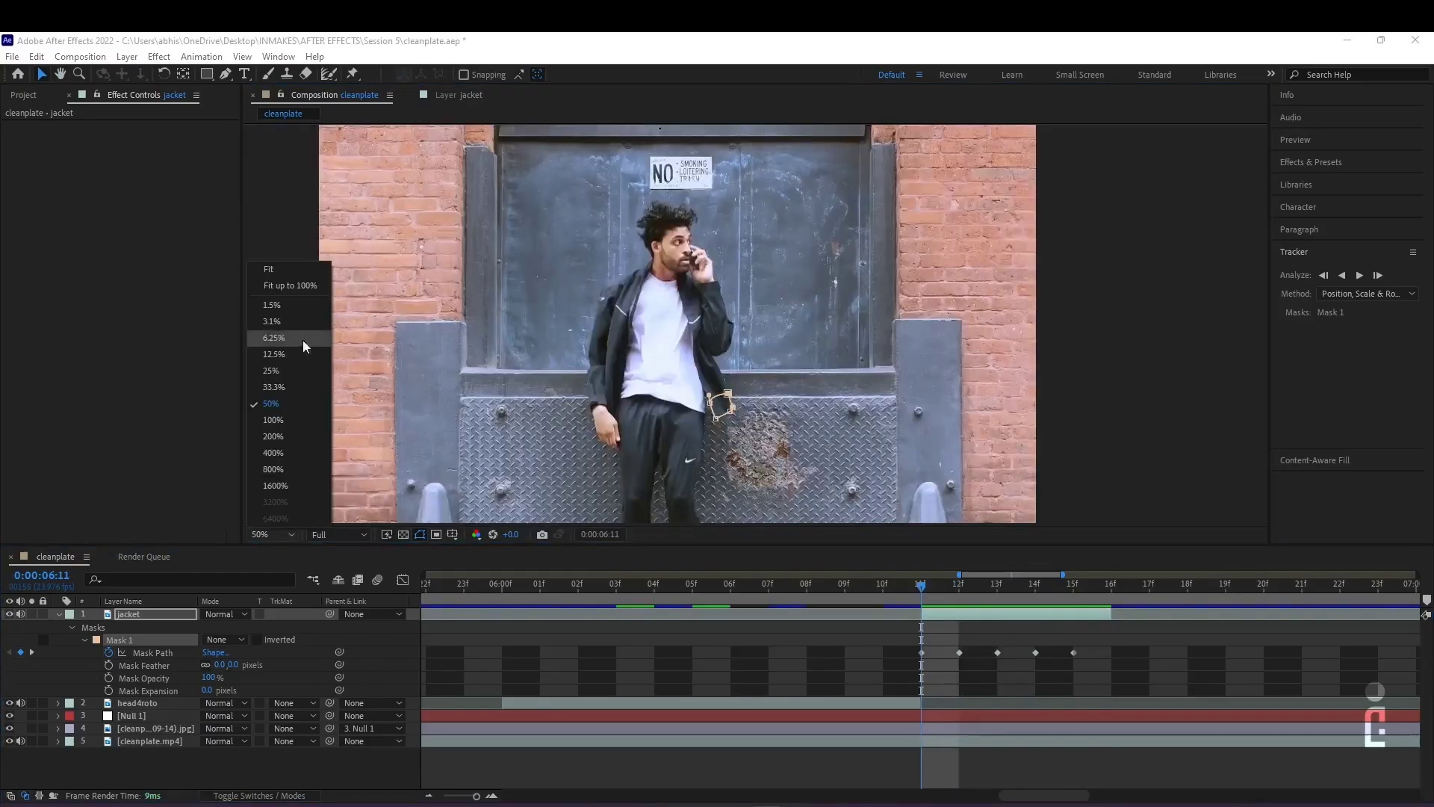
left_click(283, 275)
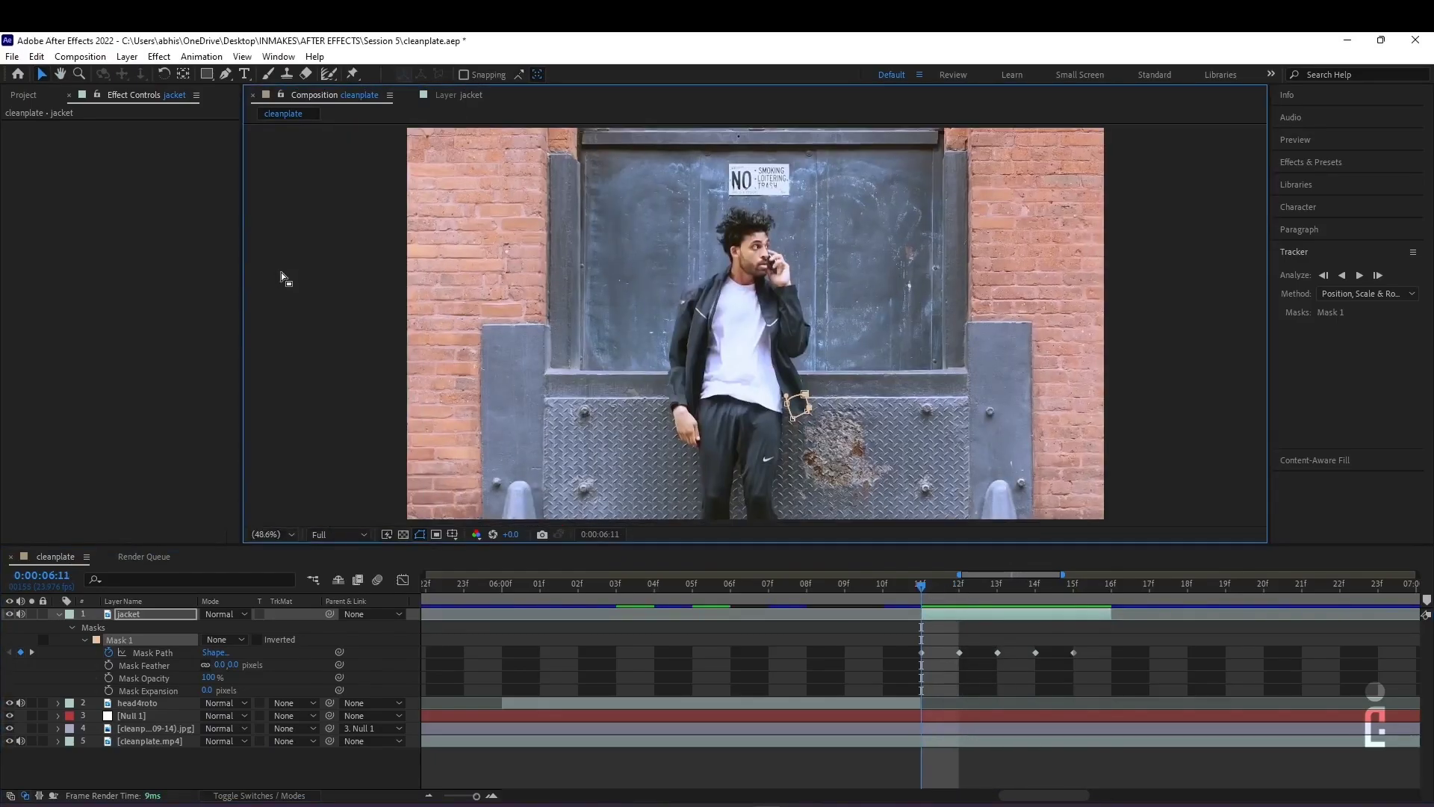
left_click(224, 639)
left_click(247, 673)
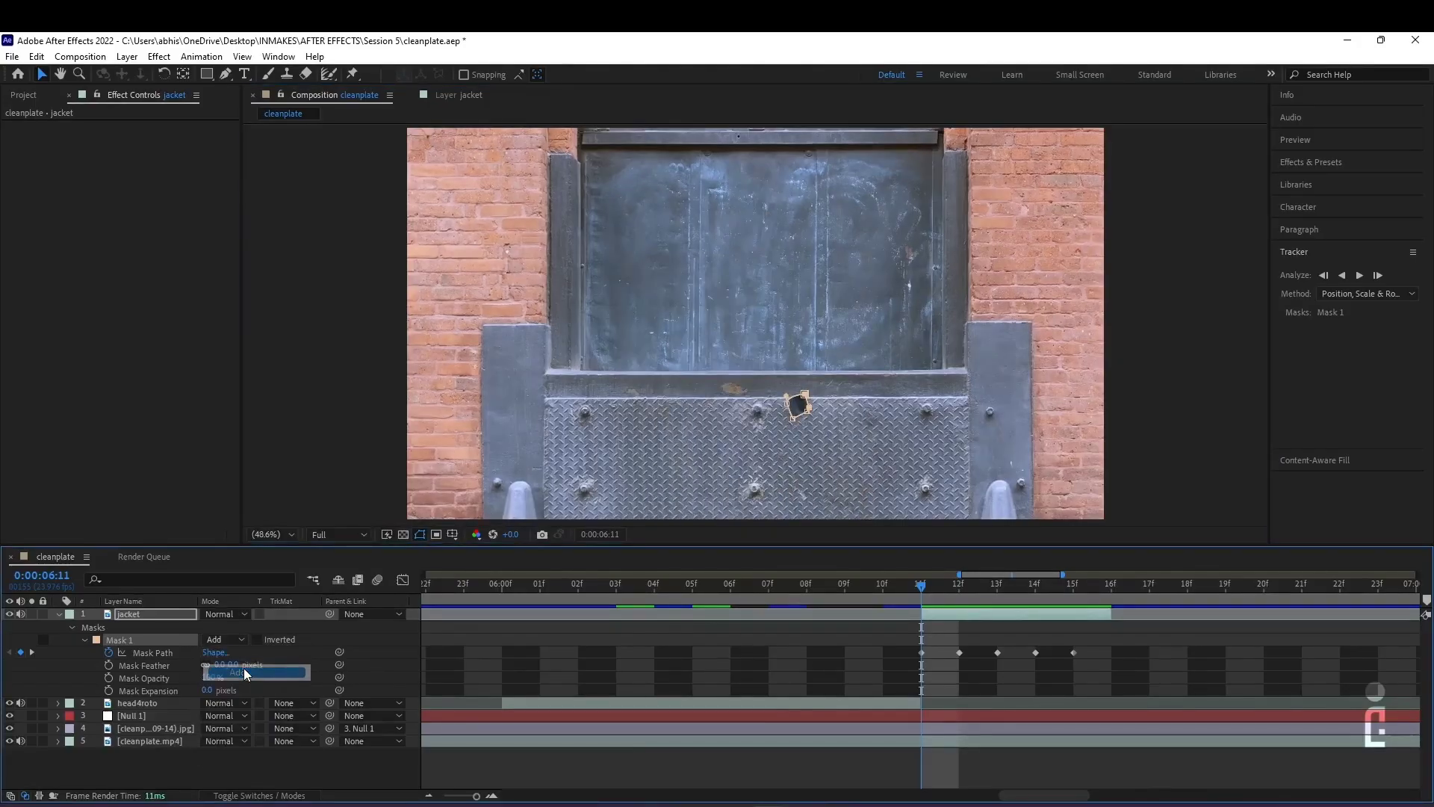
left_click(856, 662)
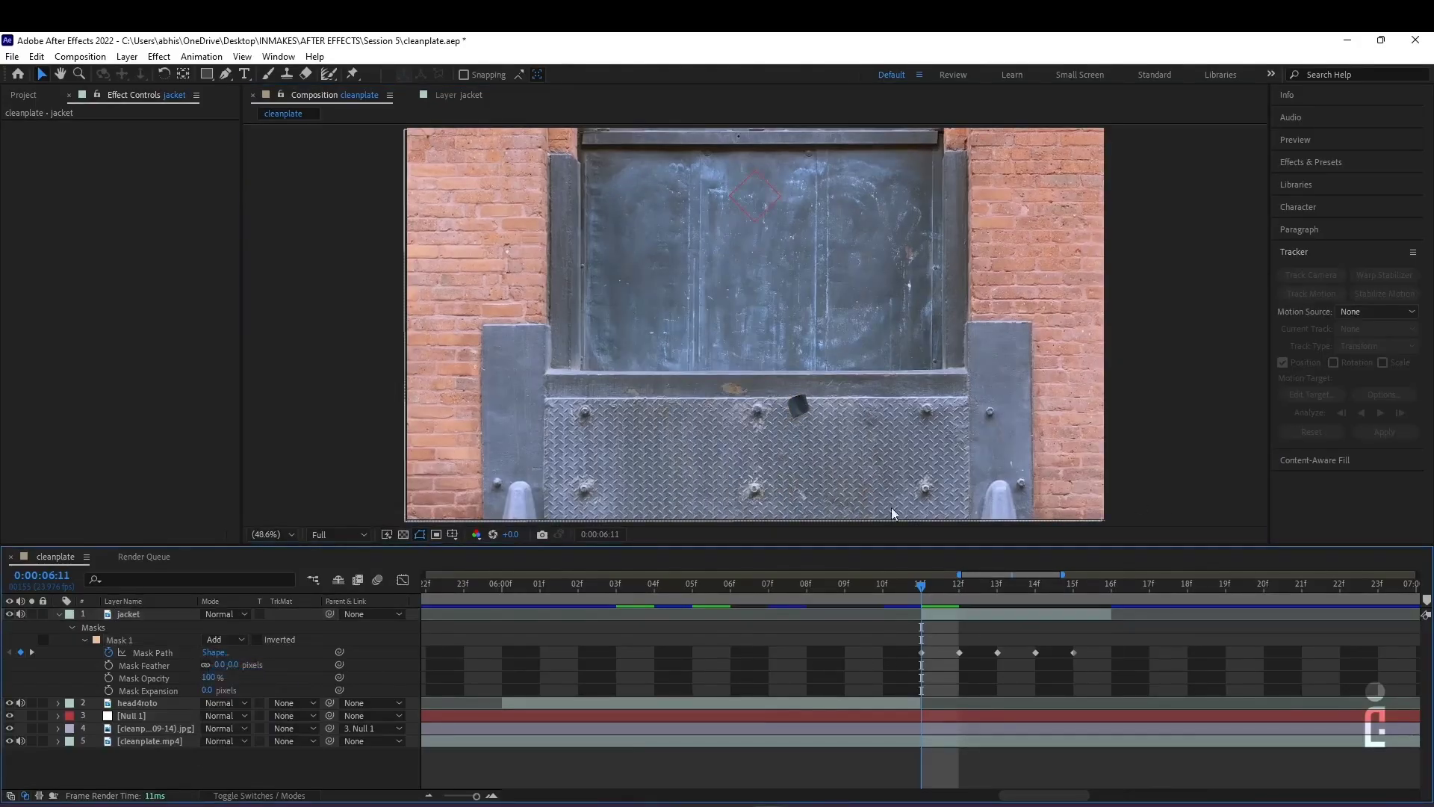
key("Page_Down")
key("Page_Down")
key("Page_Down")
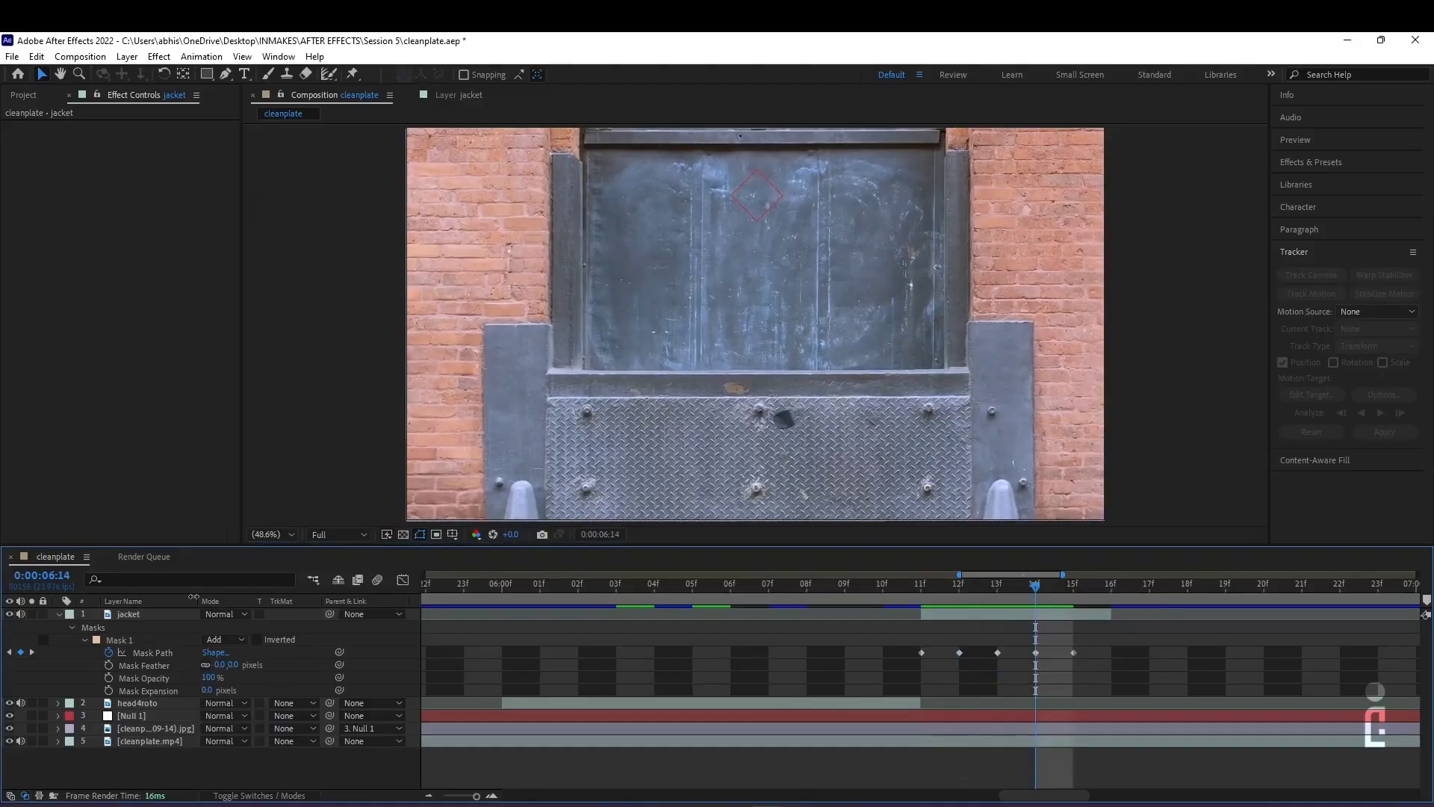
Set the jacket mask's feather to 1 pixel while checking its edge up close
scroll(814, 444, "up", 2)
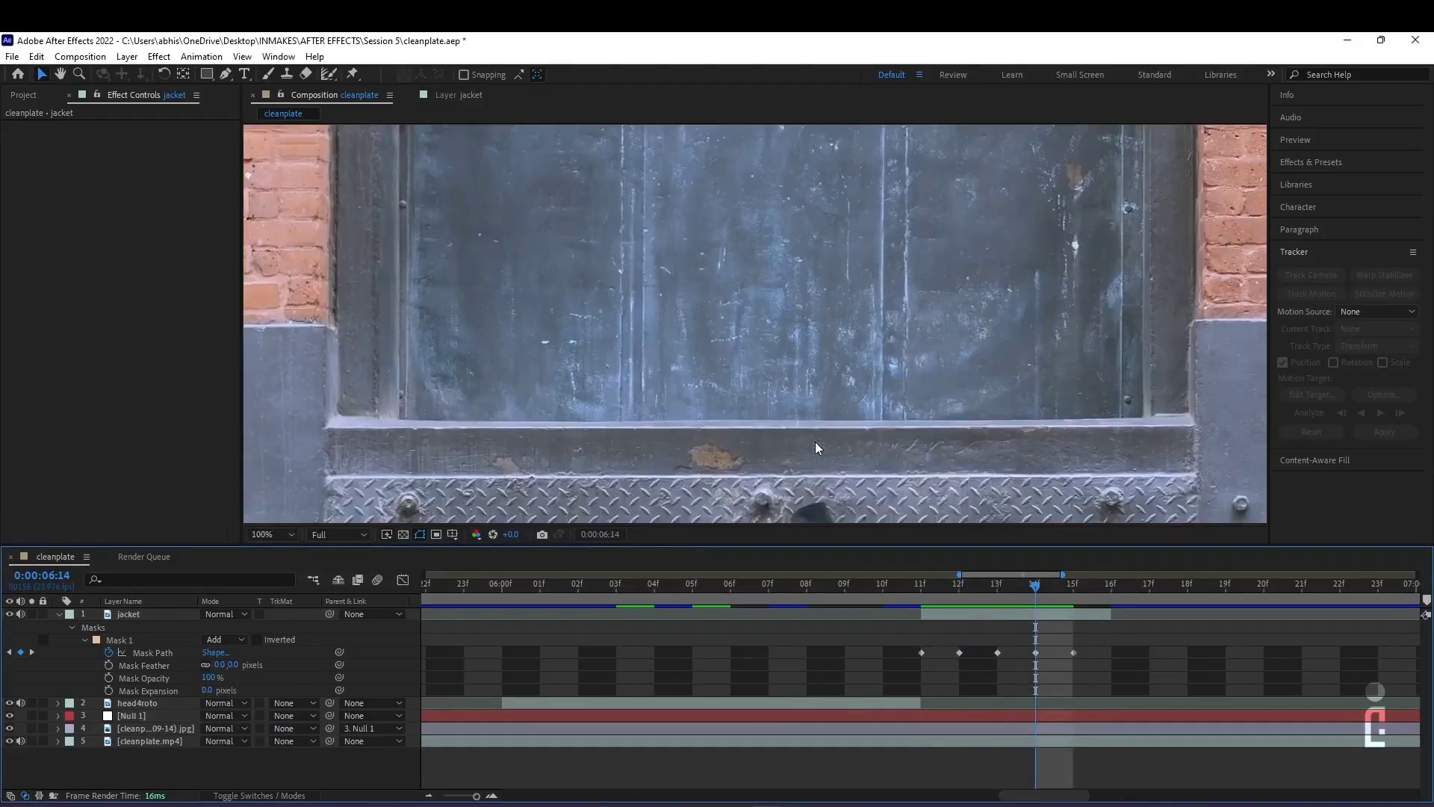
left_click_drag(913, 448, 798, 217)
scroll(661, 270, "up", 4)
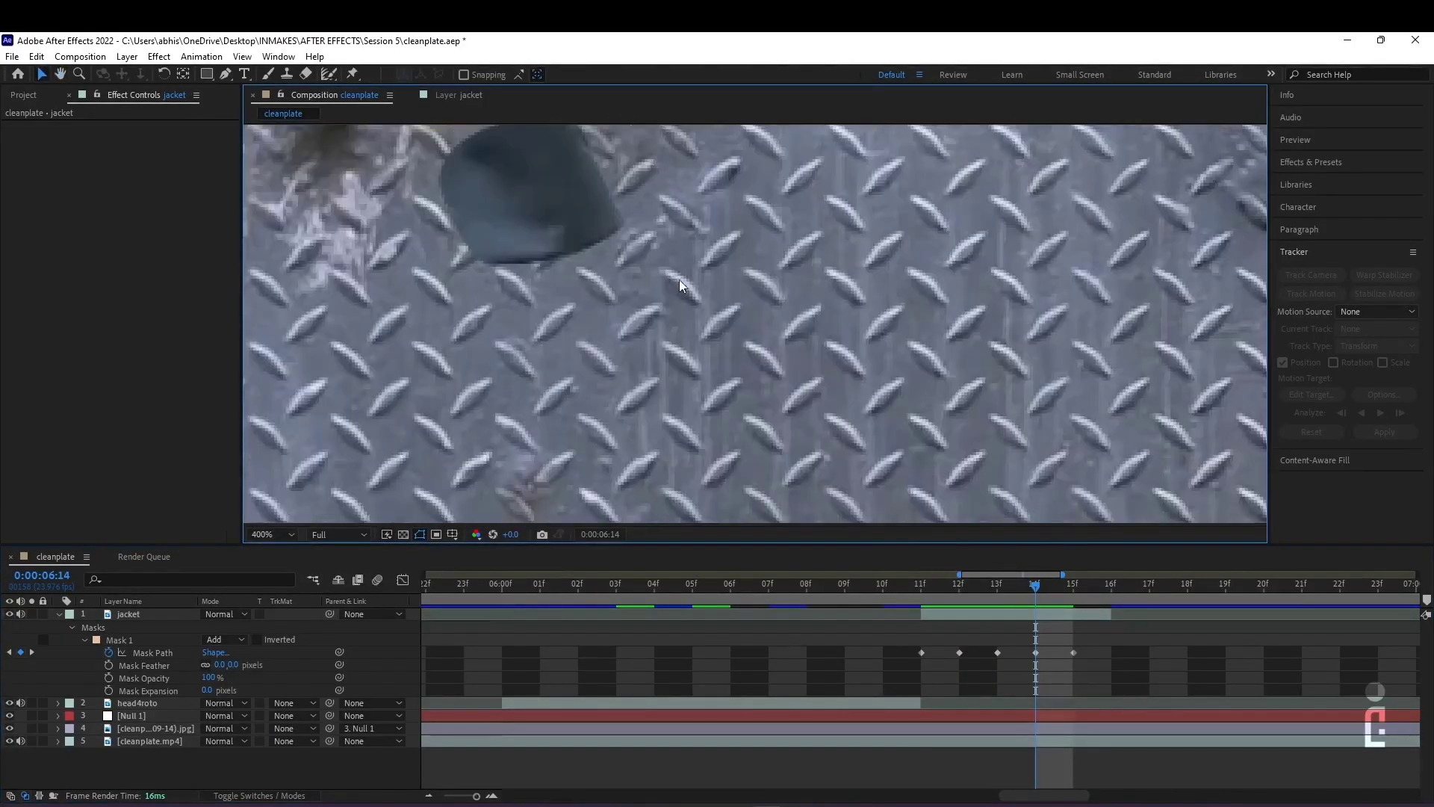
left_click_drag(221, 664, 225, 664)
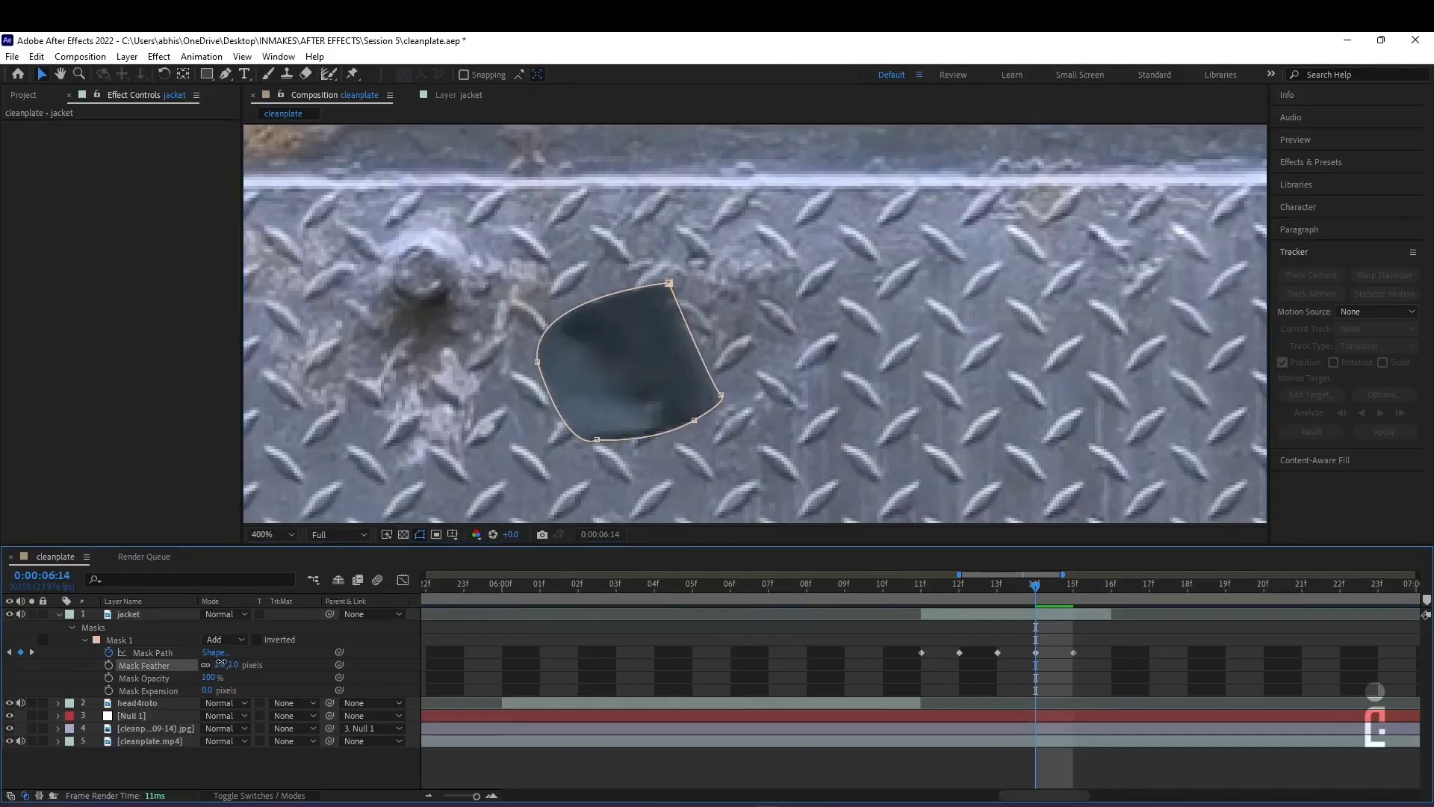
key("F2")
scroll(881, 271, "down", 2)
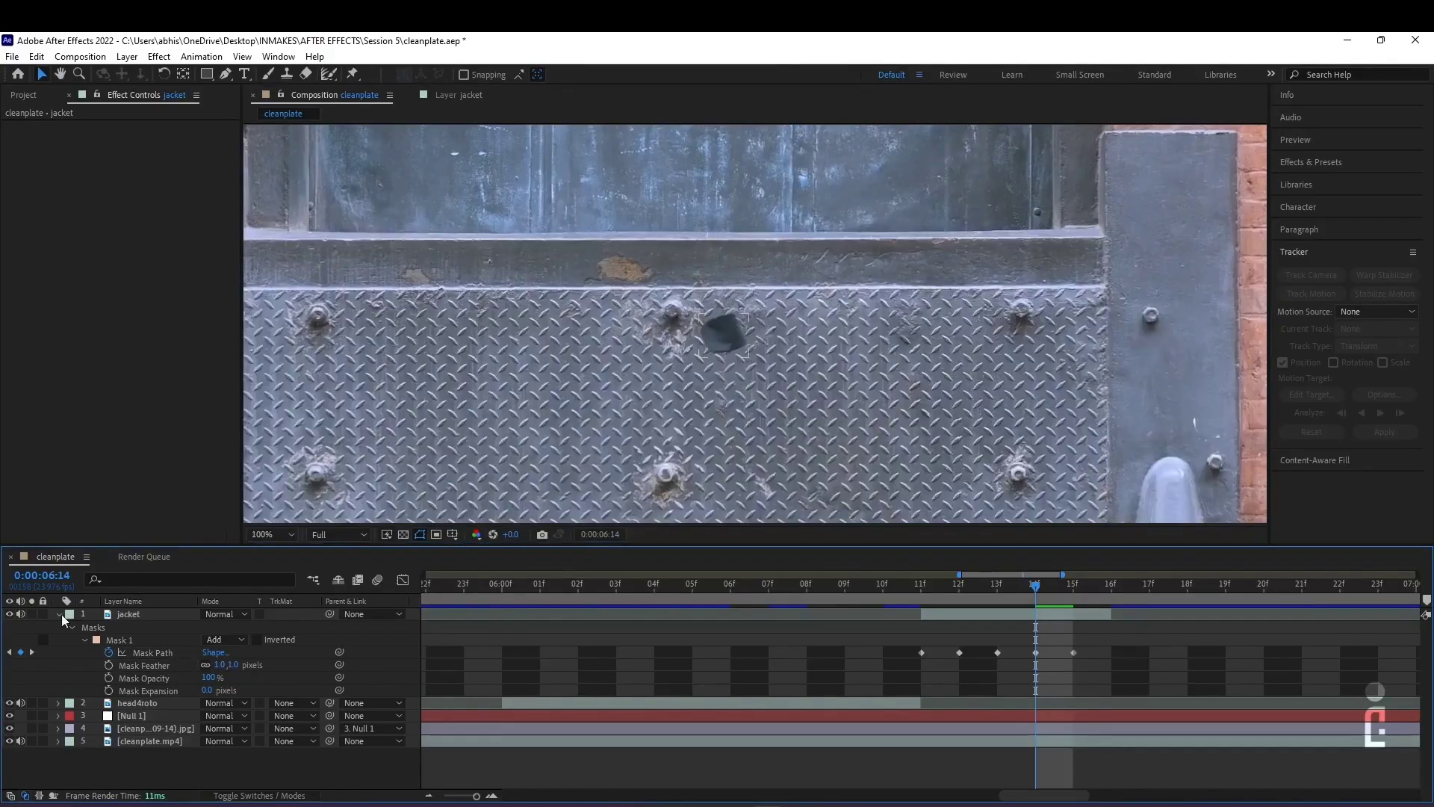
Lower the clean plate image's opacity to 27% and draw pen masks around the NO SMOKING sign and the damaged wall patch
left_click(61, 614)
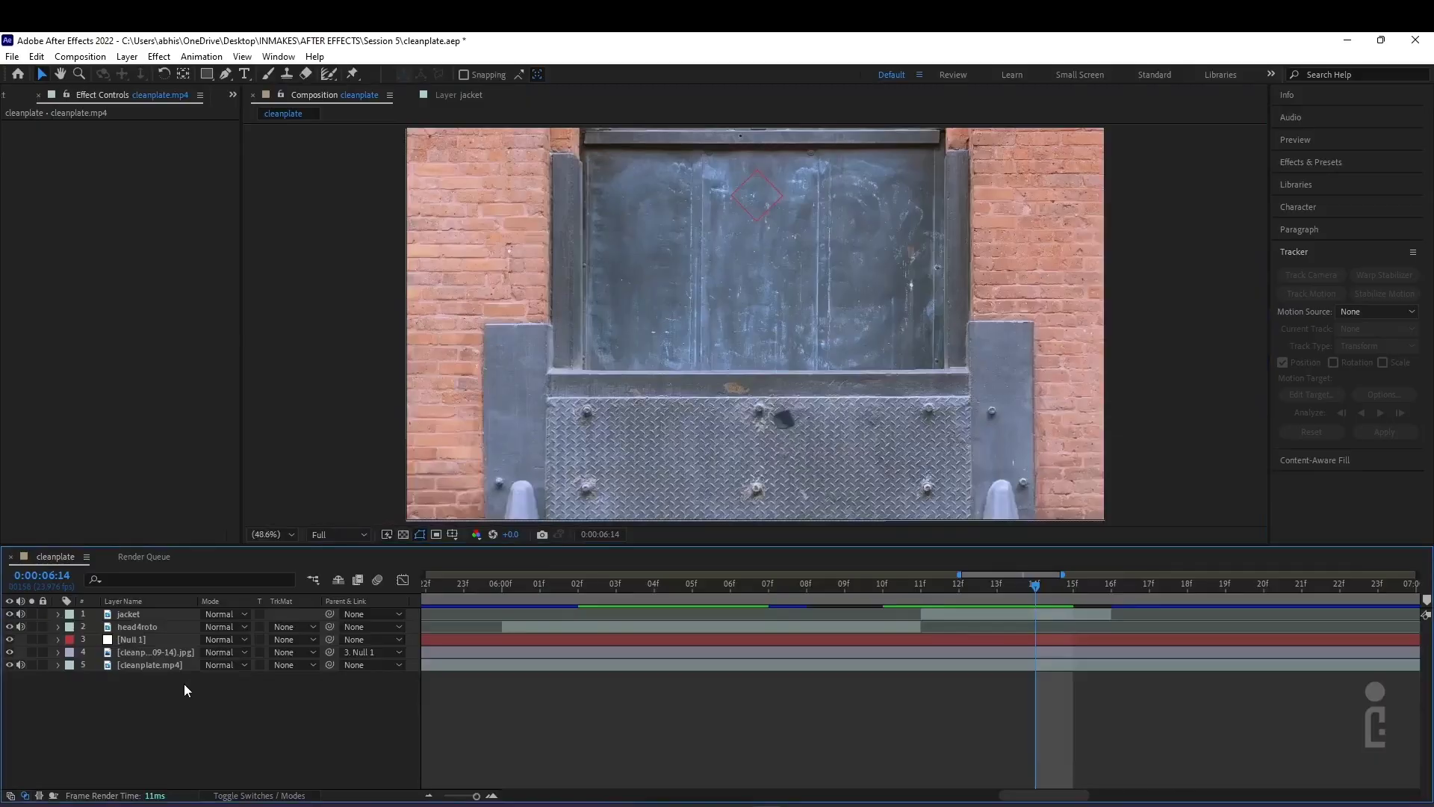
left_click(137, 652)
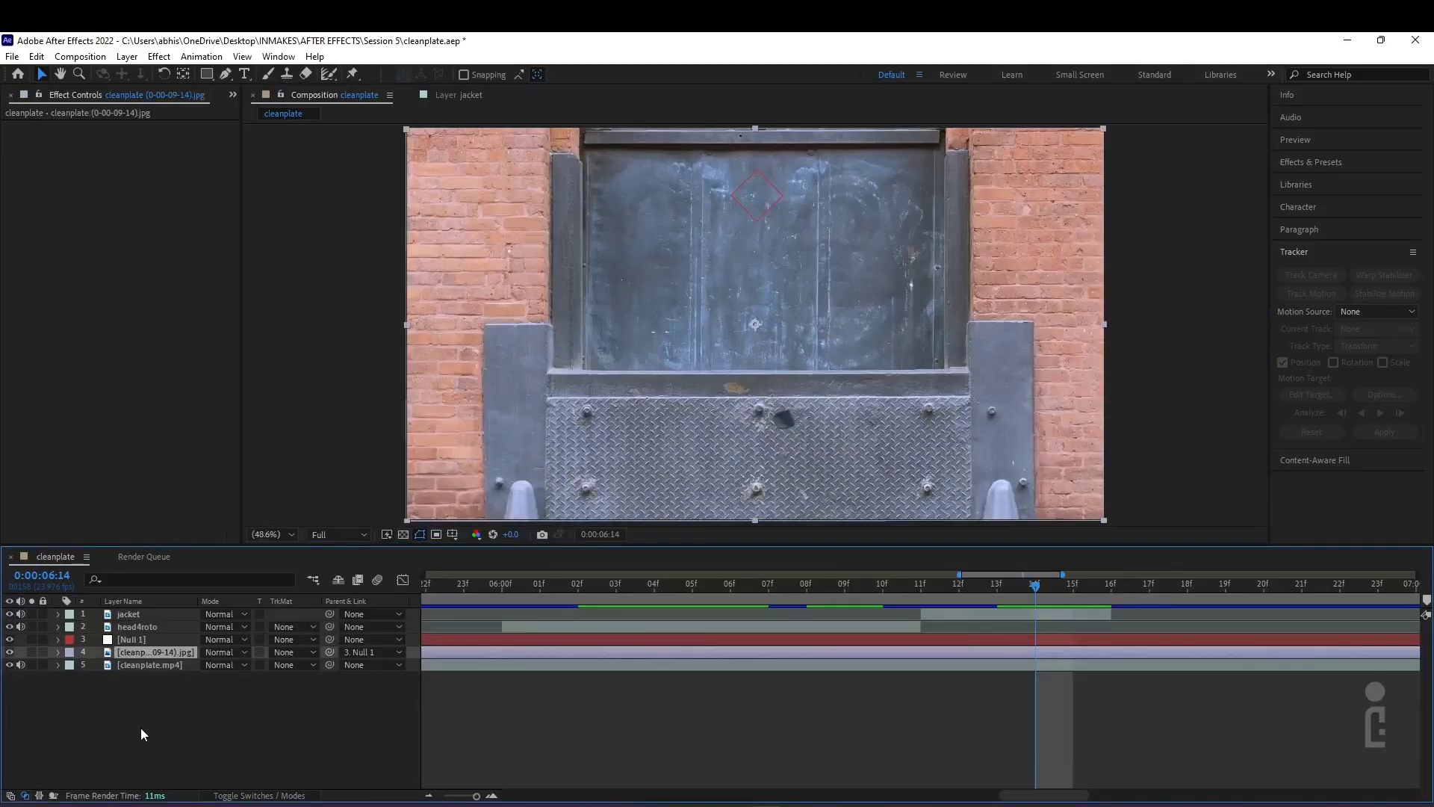
key("t")
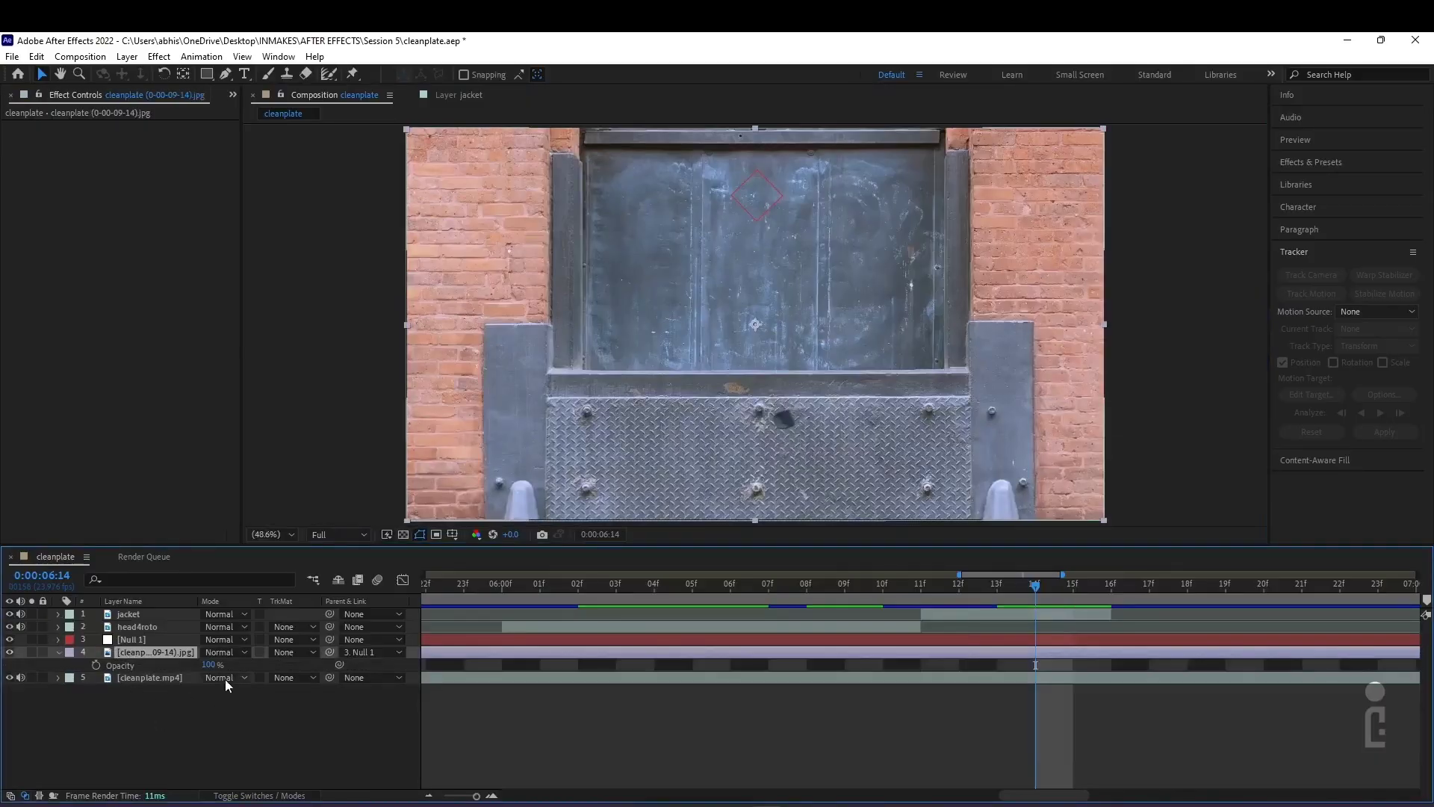
left_click_drag(206, 665, 156, 696)
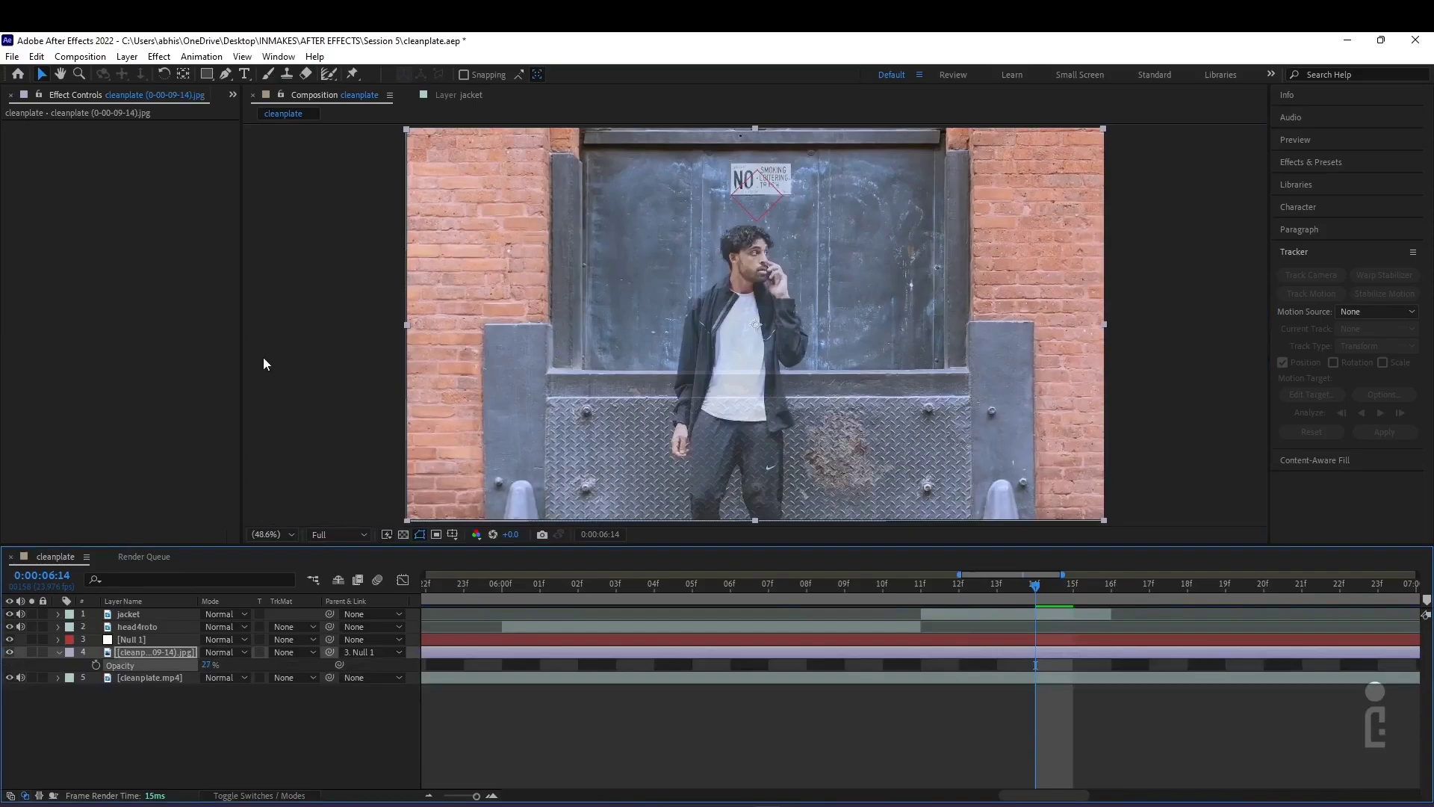
left_click(722, 161)
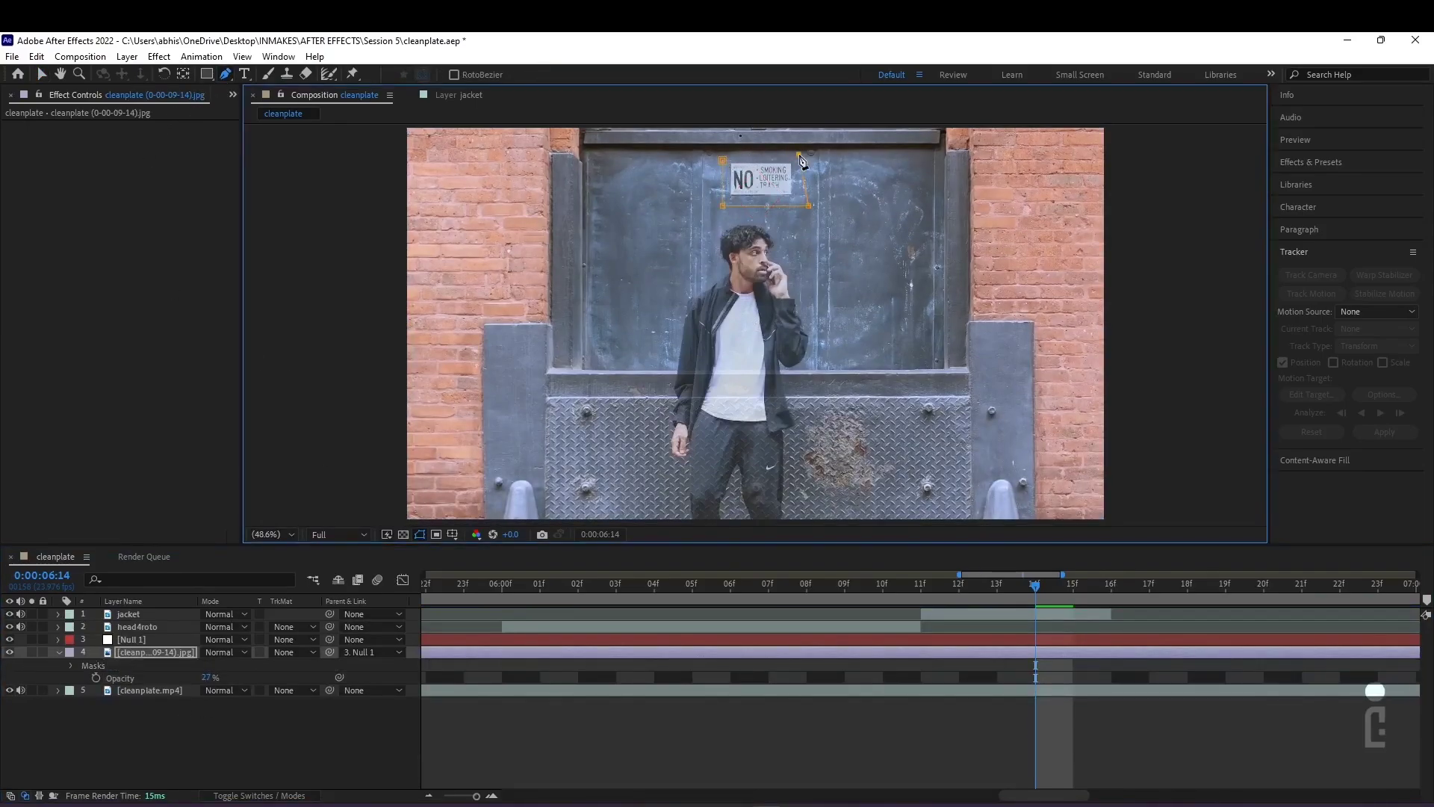
left_click(722, 161)
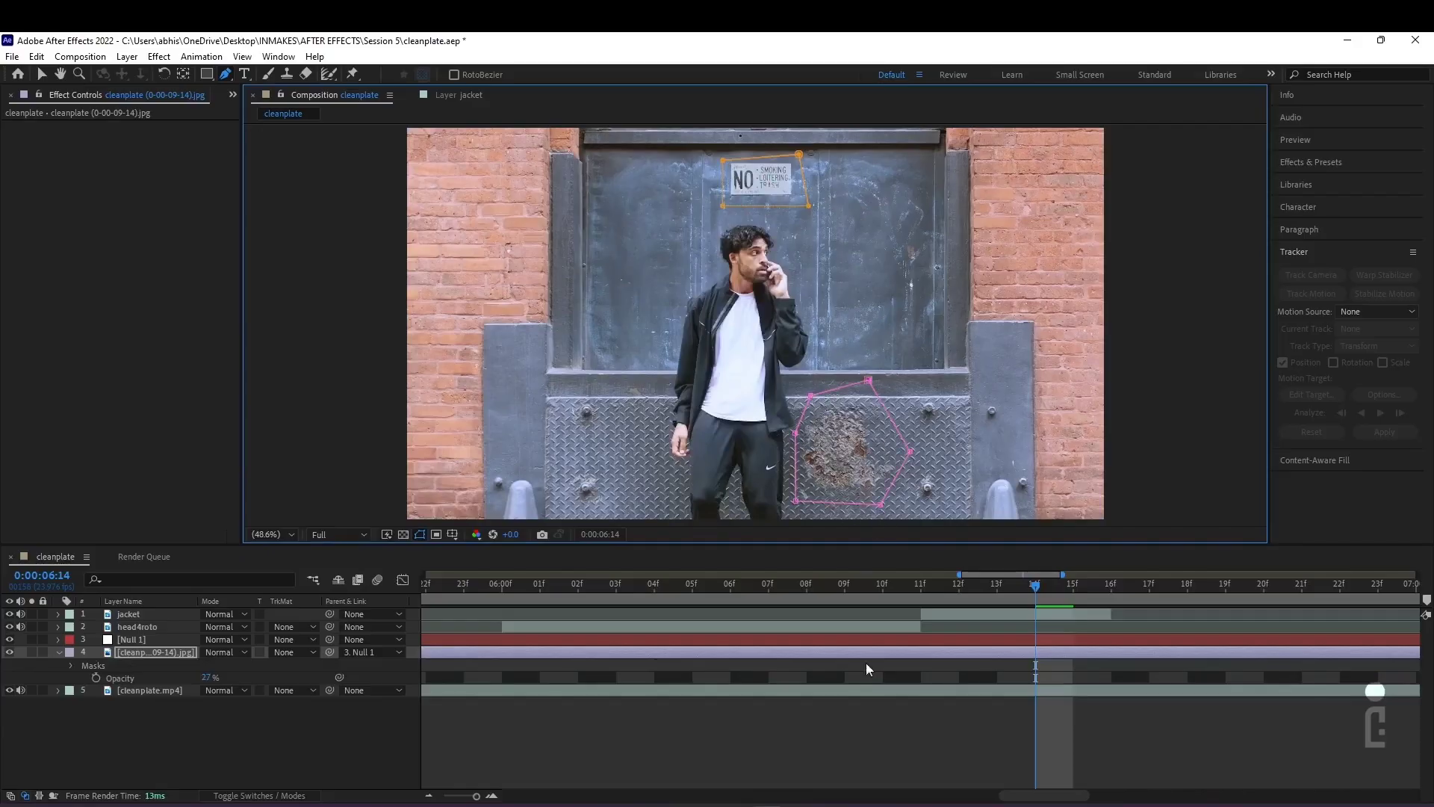
Restore the clean plate image's opacity to 100% and deselect the layer
left_click_drag(207, 682, 118, 47)
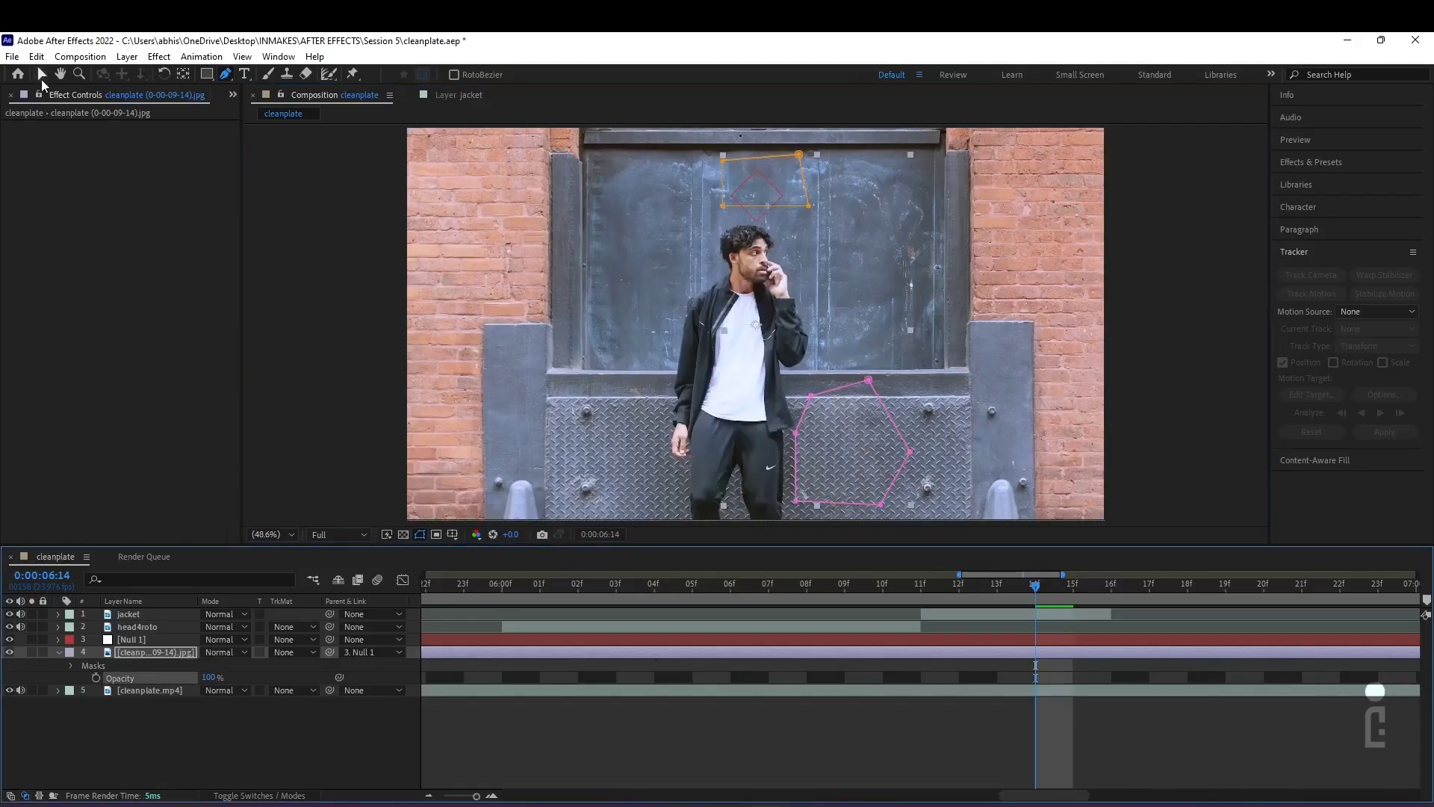
left_click(41, 74)
left_click(141, 678)
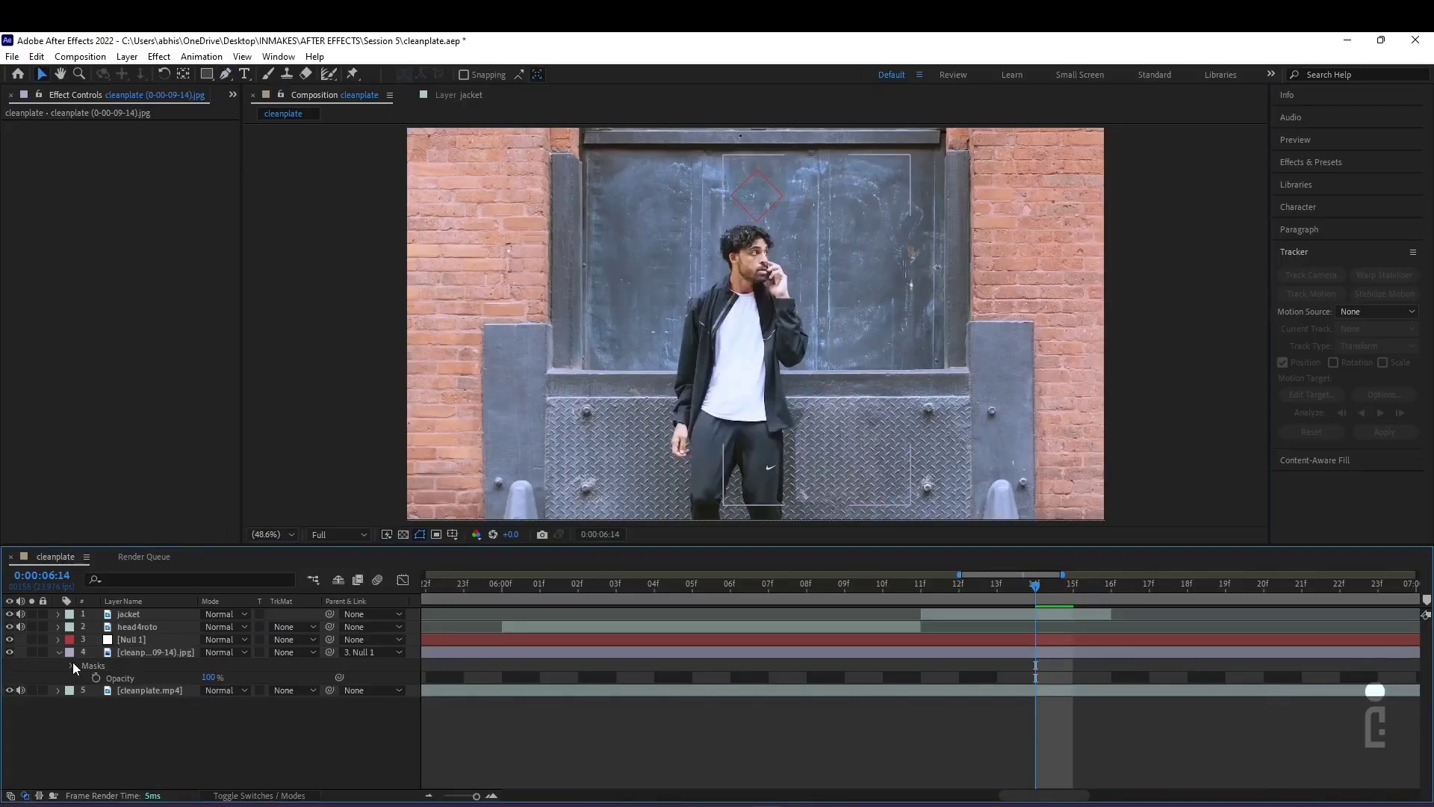
Reveal the mask feather values of the clean plate image and set the feather of the sign mask (Mask 1) to 0 pixels
left_click(72, 666)
left_click(112, 679)
key("f")
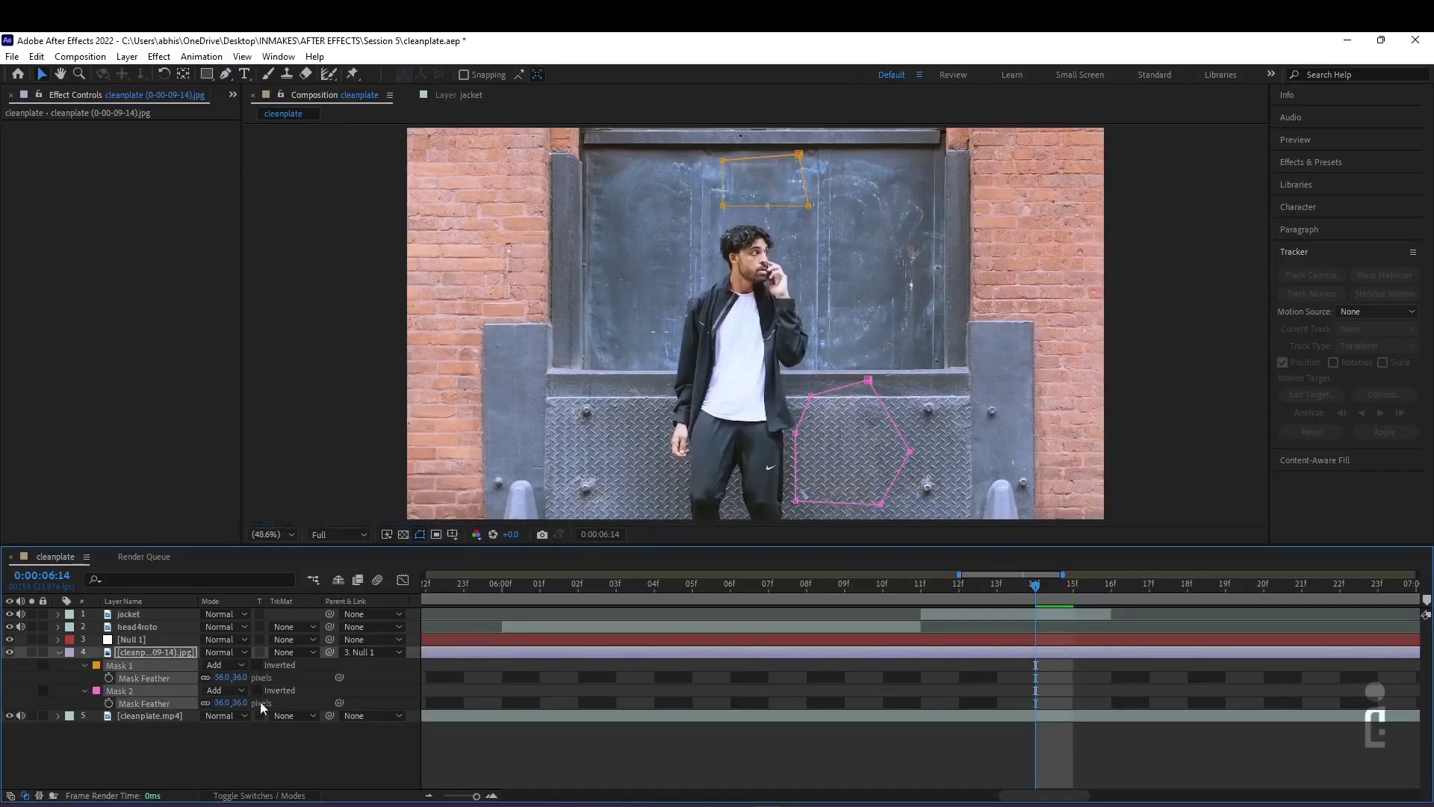
left_click_drag(221, 677, 138, 672)
left_click(224, 763)
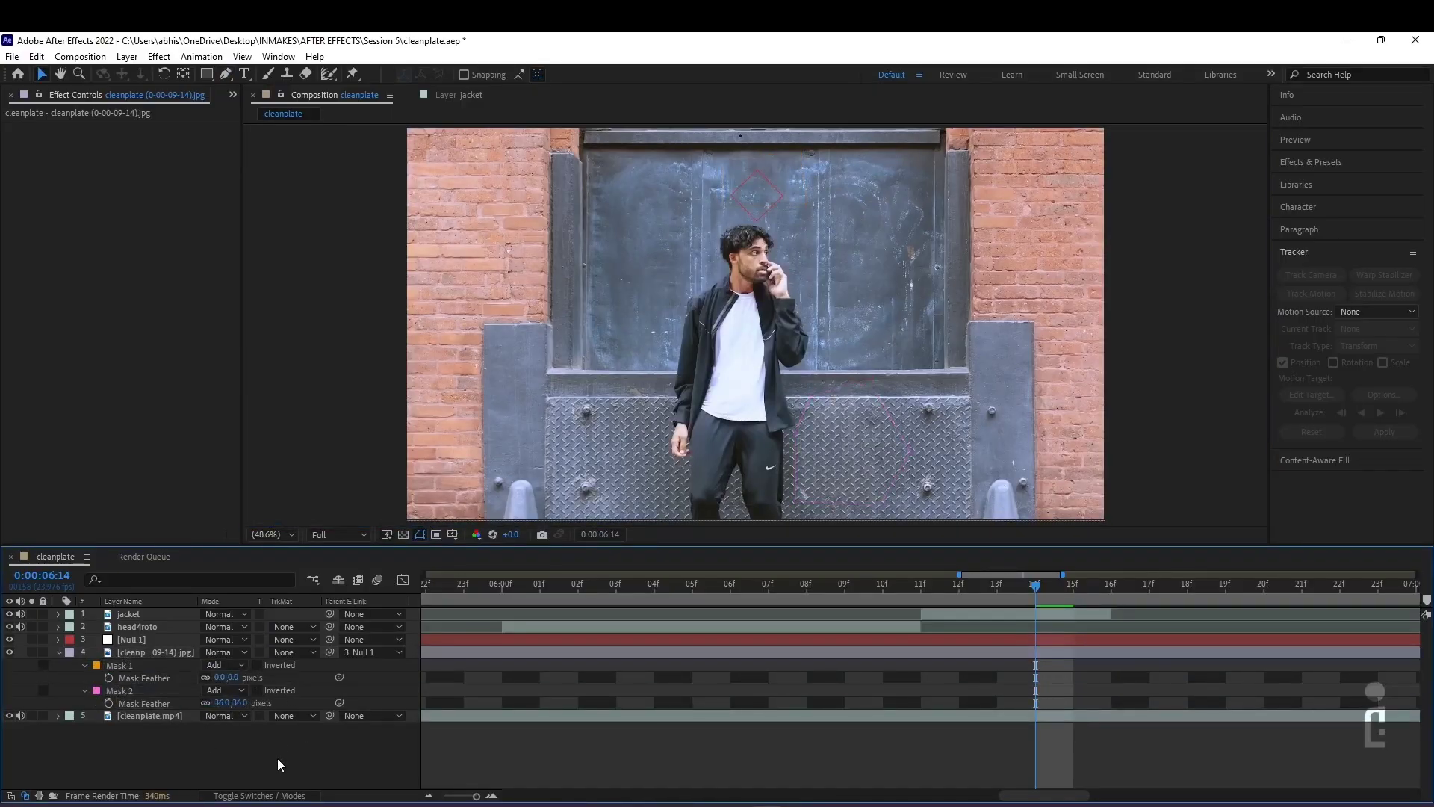
At 0:00:05:19, enable Mask Path keyframing for the sign mask and shift that keyframe to just after 6 seconds
left_click(1022, 587)
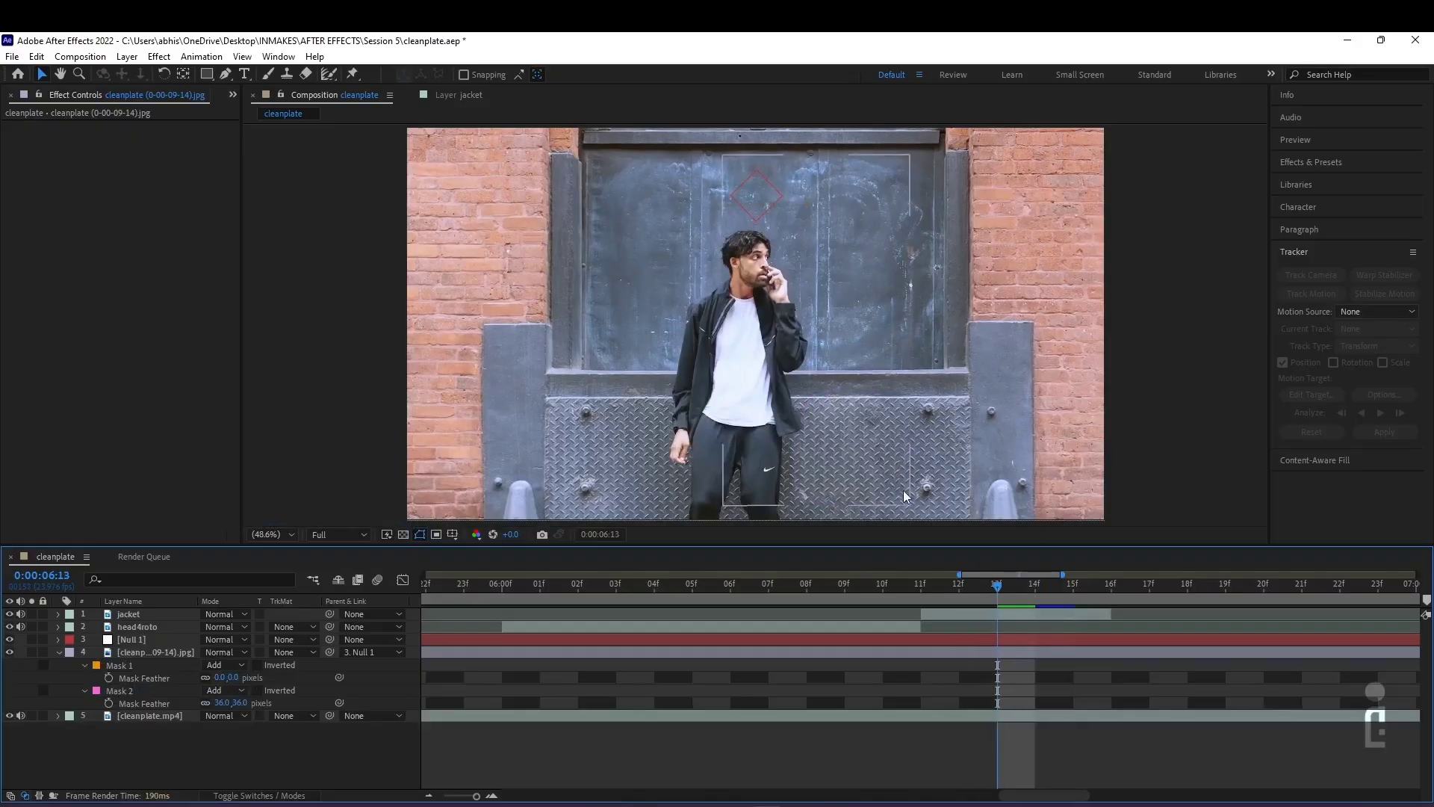
left_click_drag(1036, 587, 856, 593)
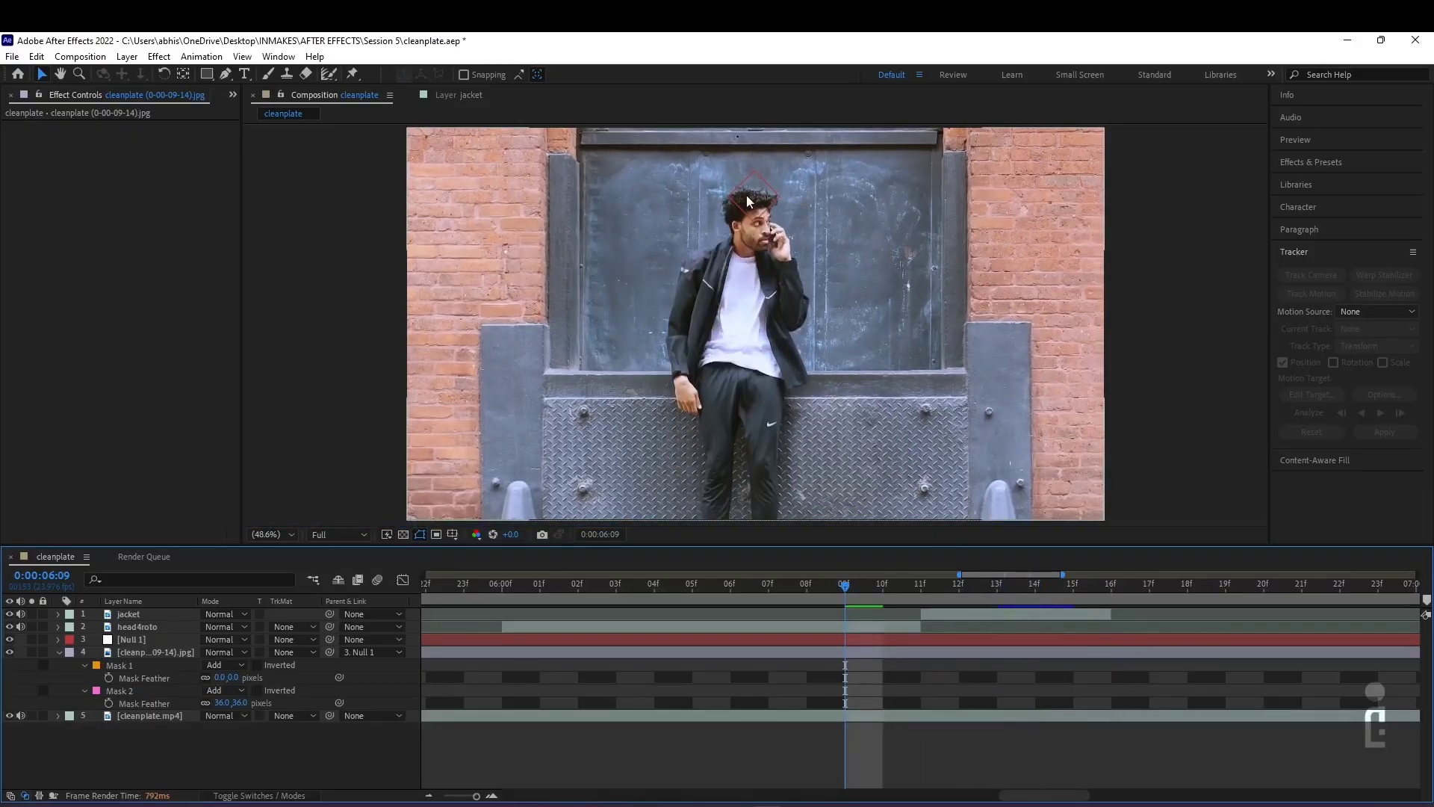
left_click(709, 584)
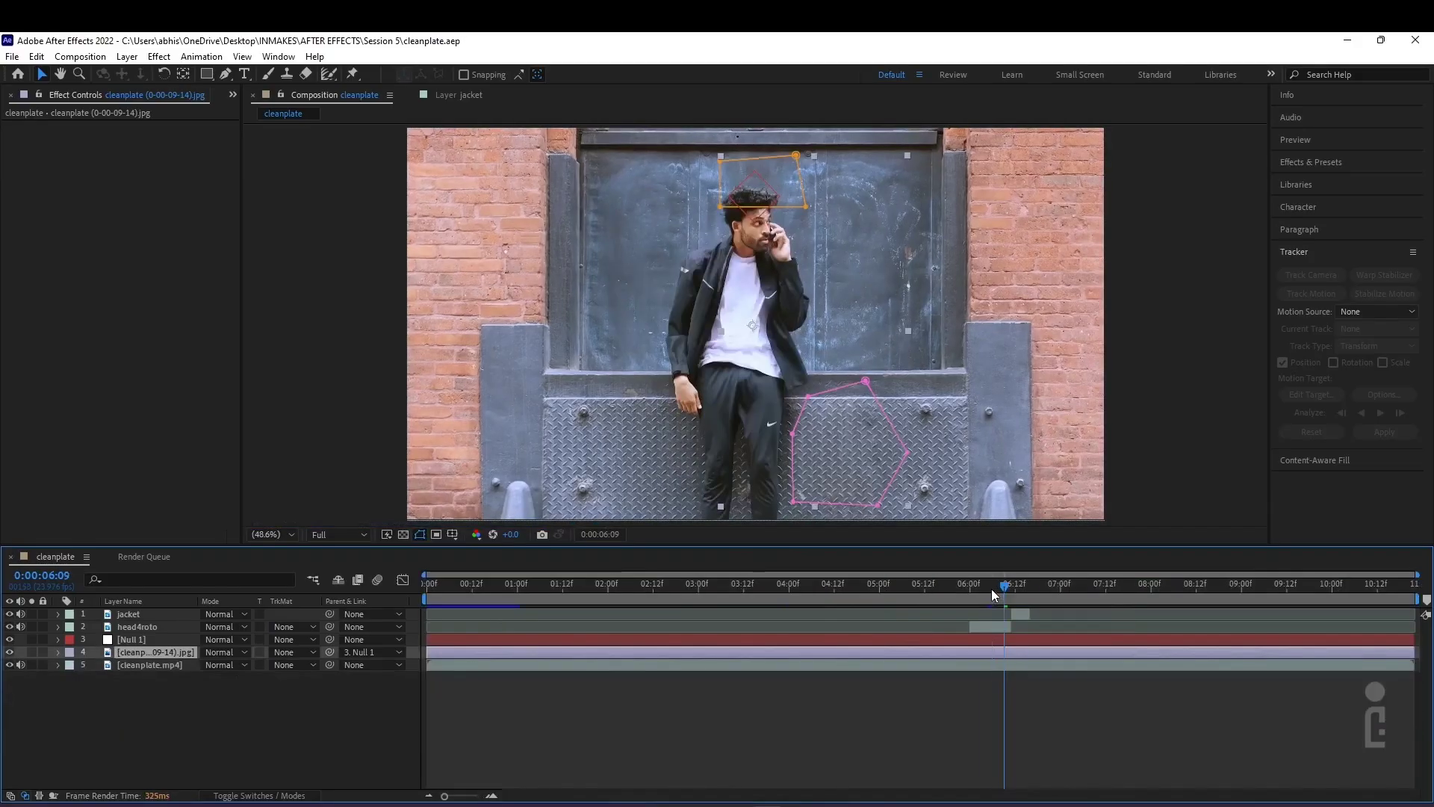
left_click_drag(1002, 585, 950, 584)
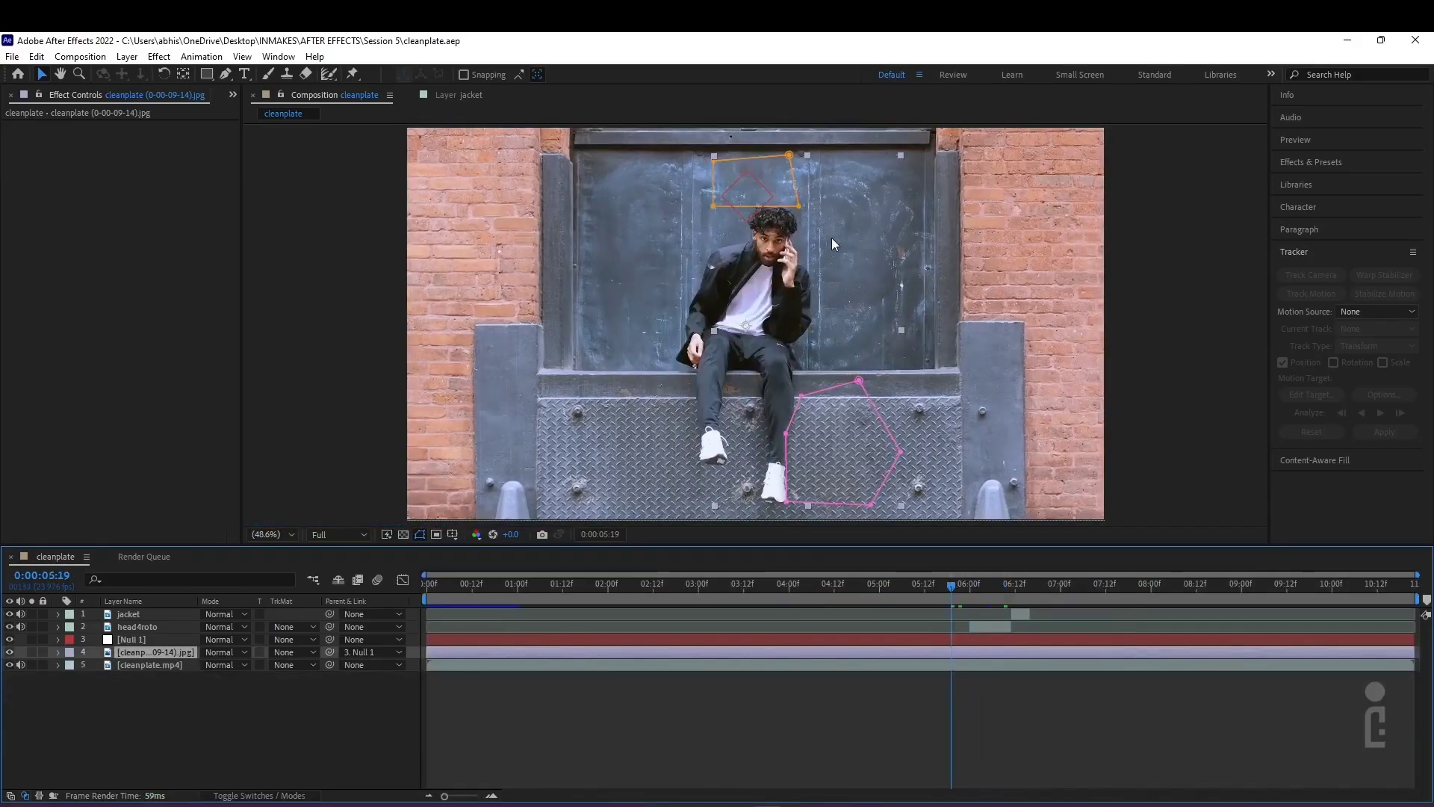
left_click_drag(834, 243, 838, 376)
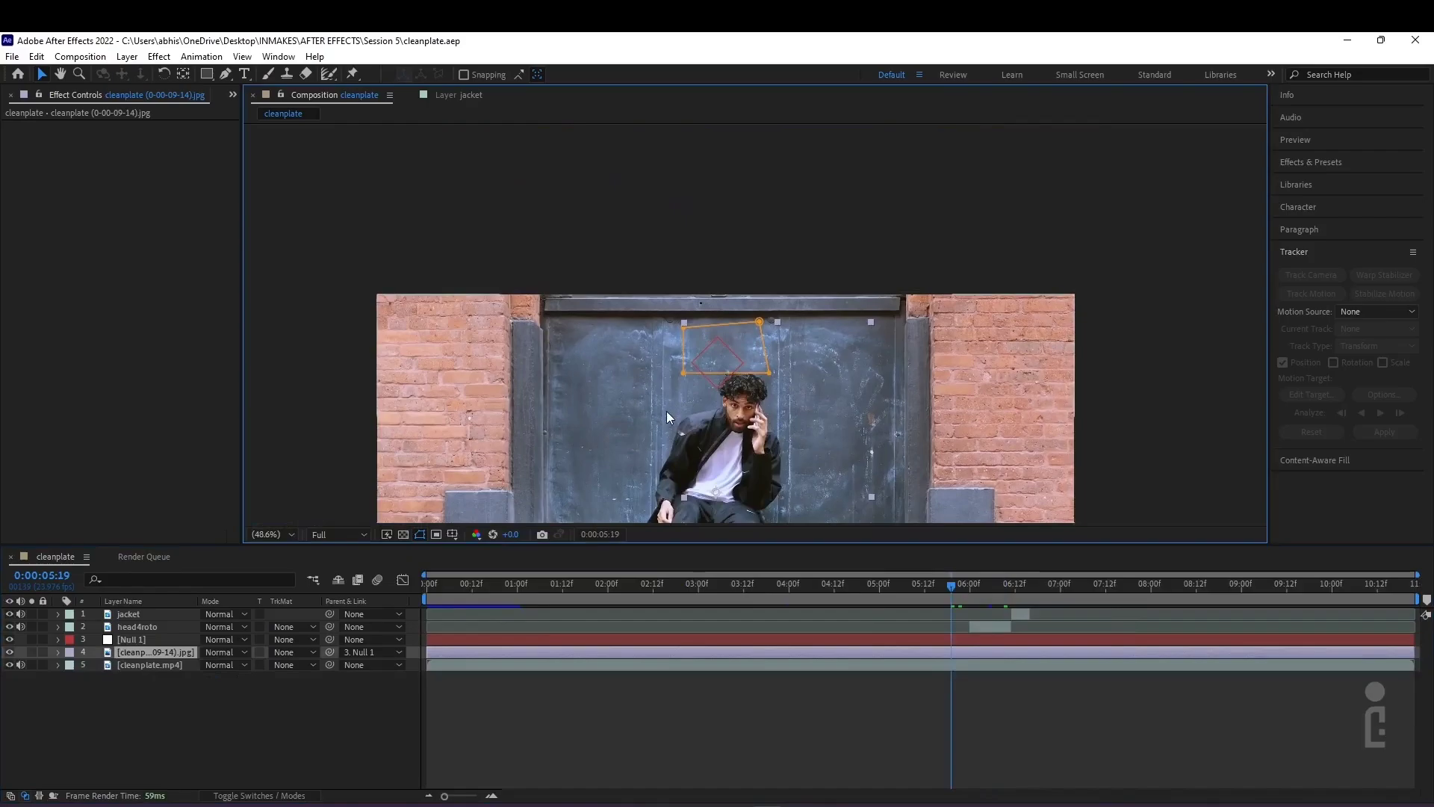
key("m")
left_click(142, 667)
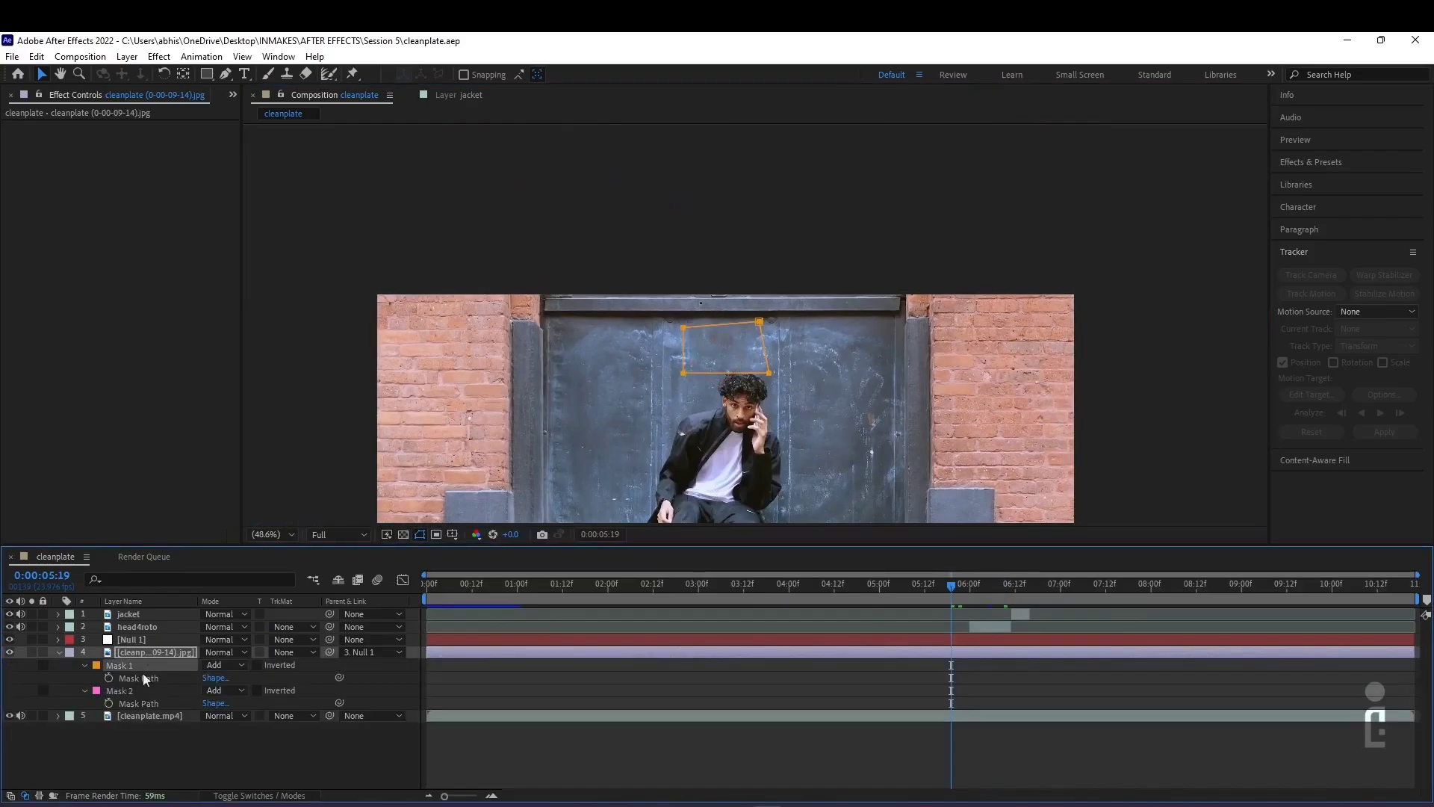
left_click(111, 676)
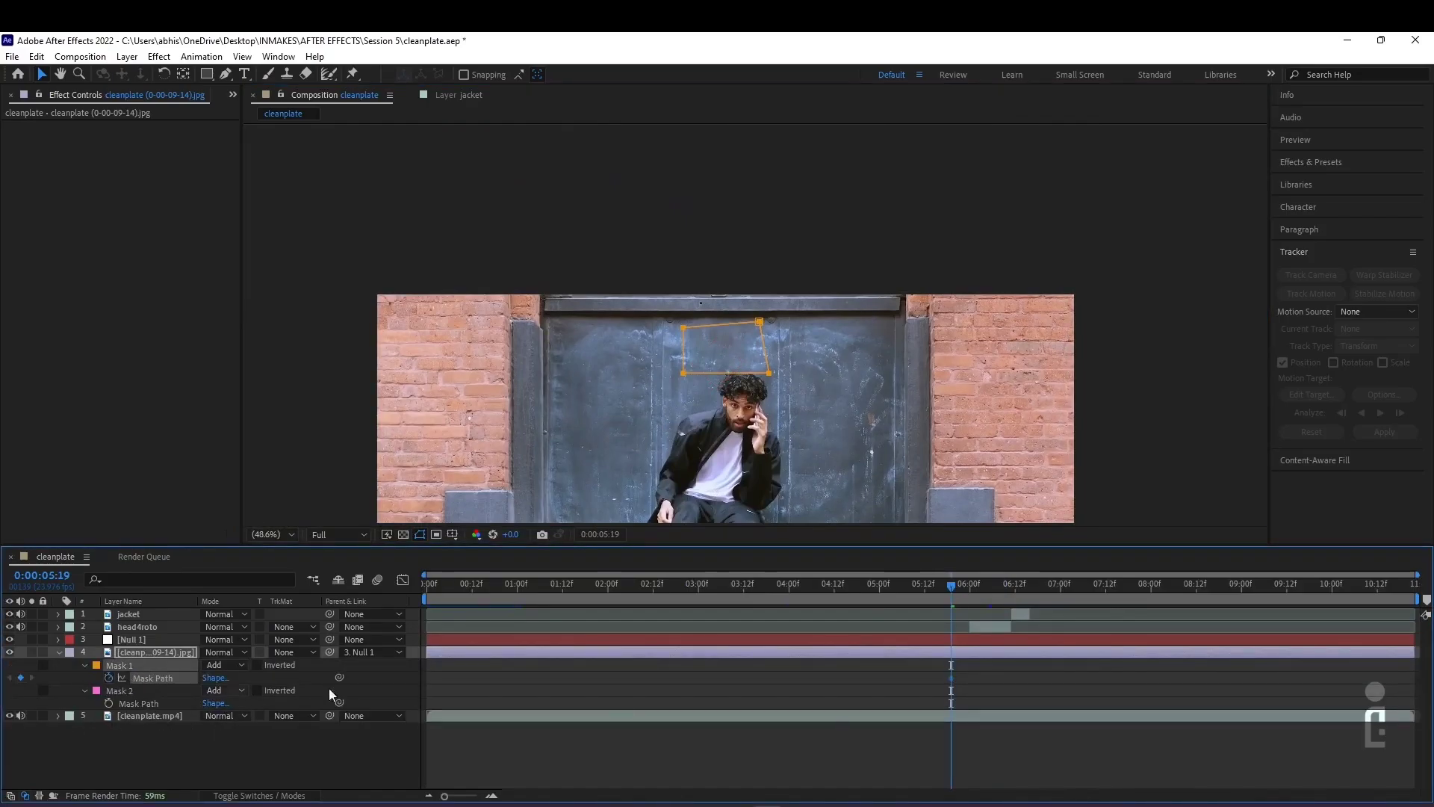
left_click_drag(951, 679, 974, 678)
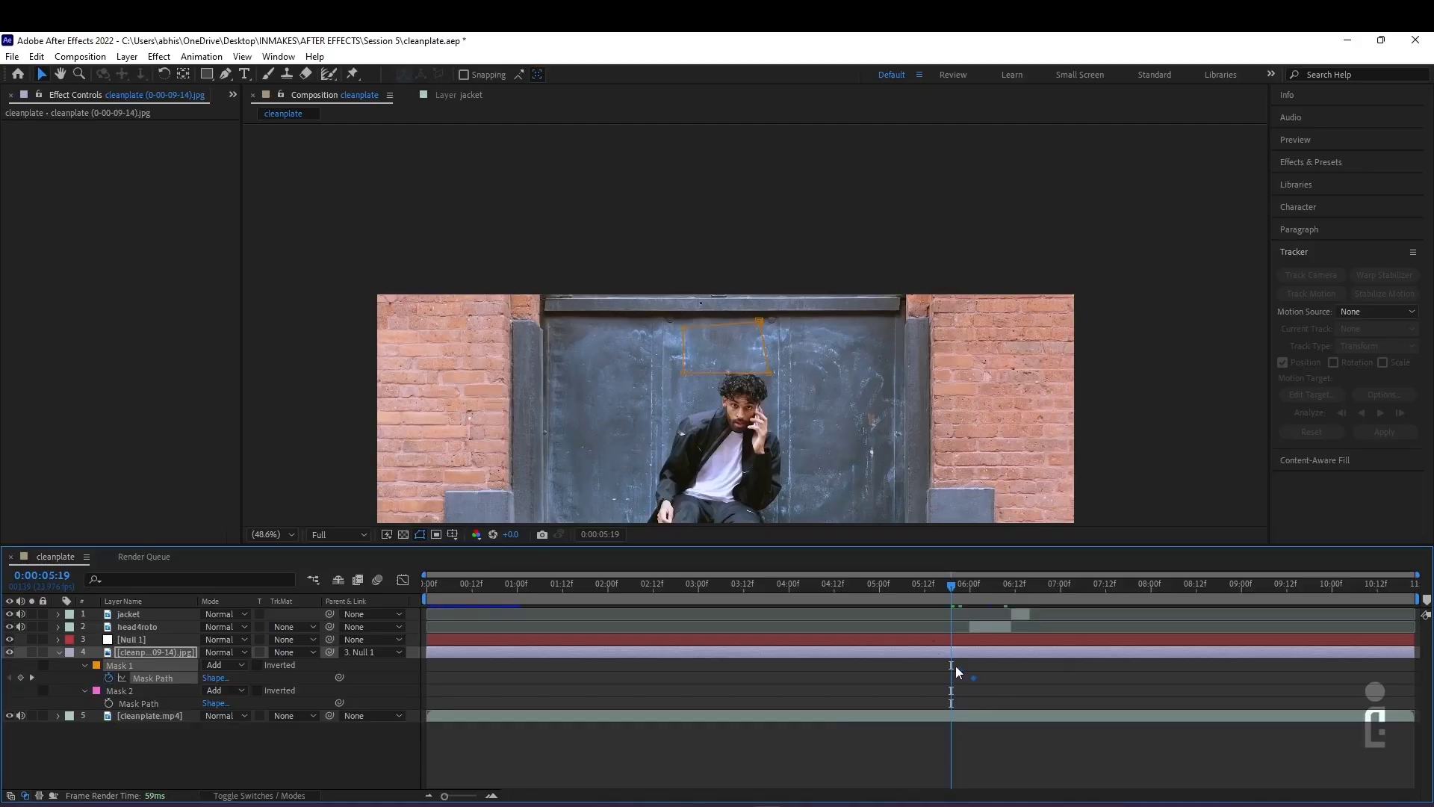
Add two points to the sign mask's lower edge at 0:00:05:19 and raise them above the man's hair
scroll(827, 307, "up", 1)
scroll(809, 383, "up", 2)
left_click_drag(857, 404, 893, 145)
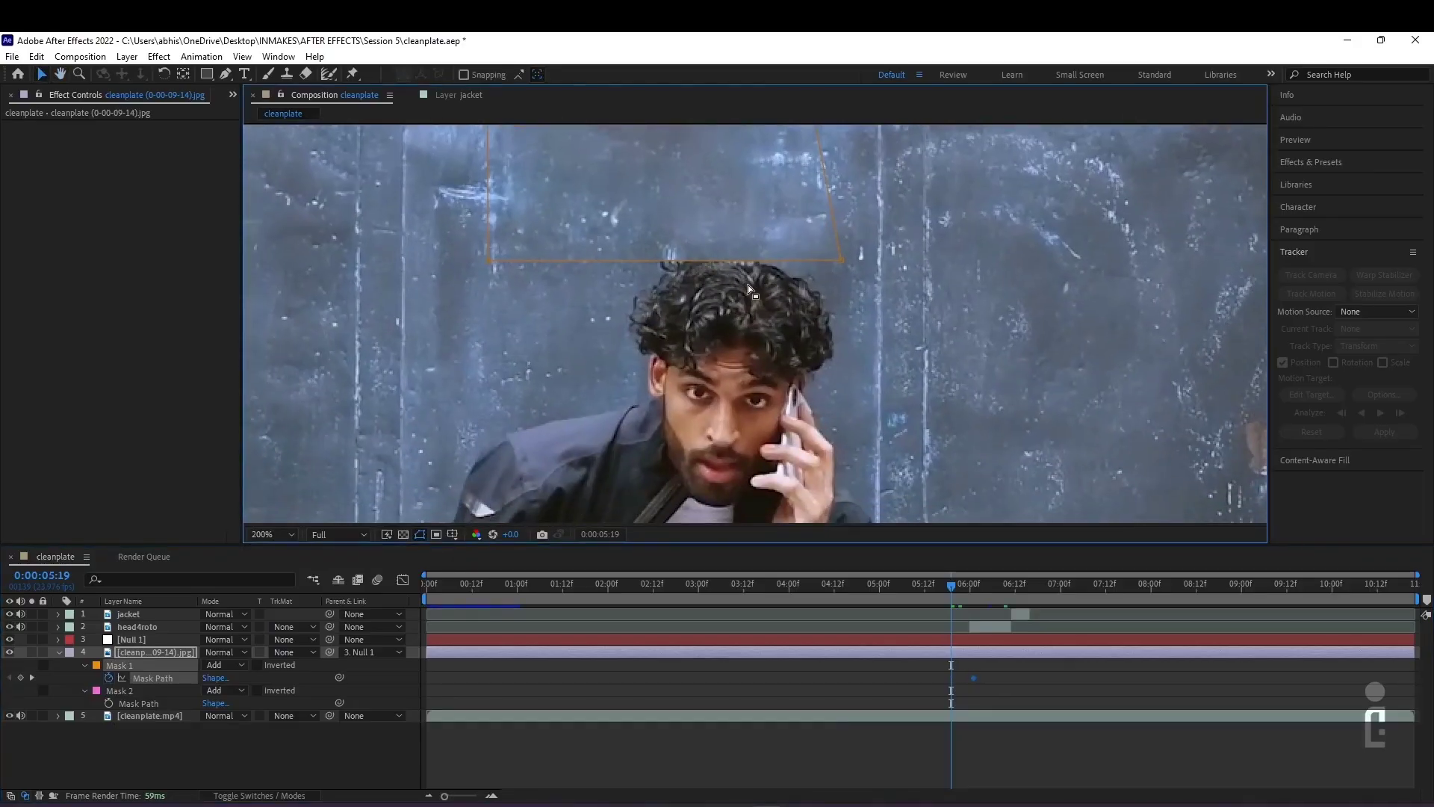
key("p")
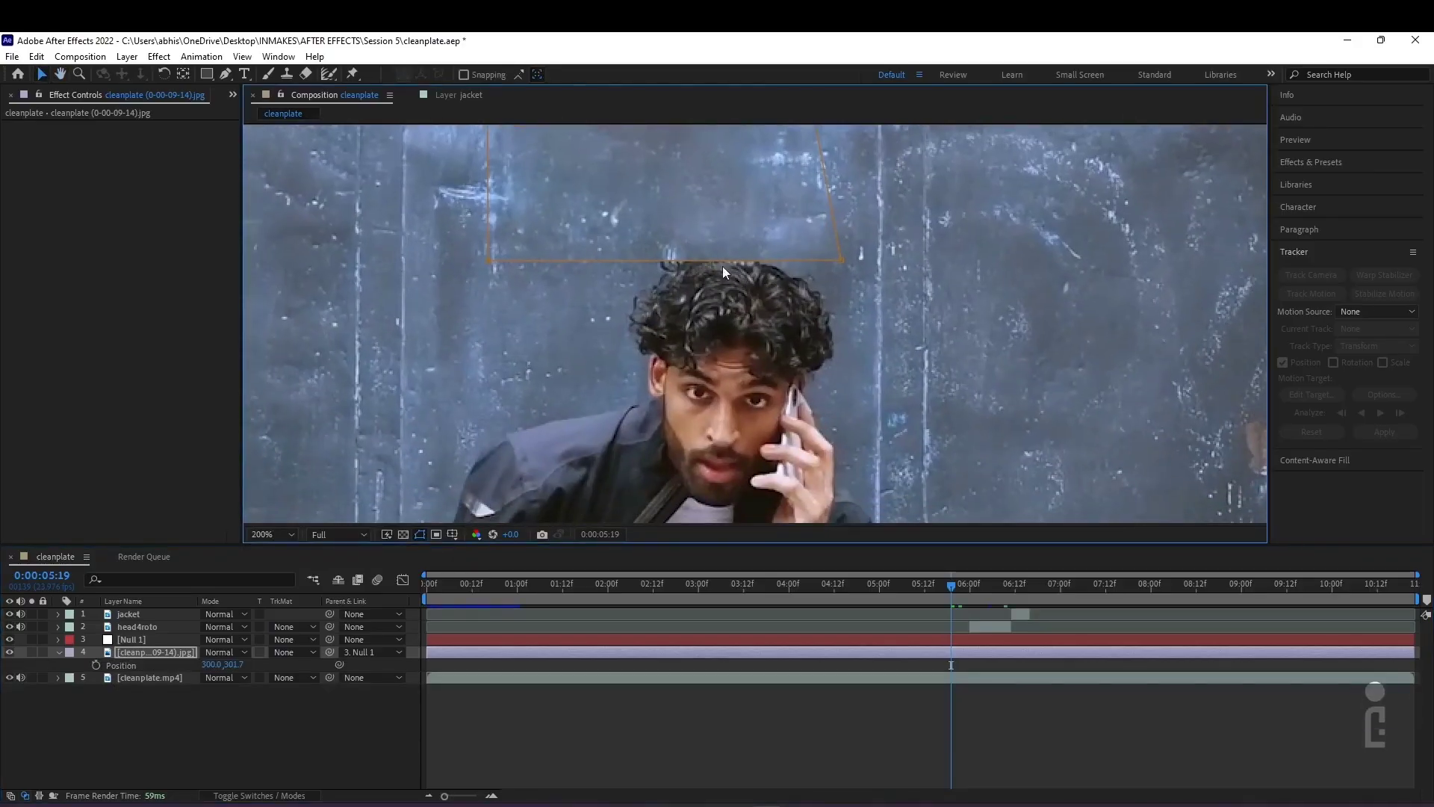
left_click(226, 73)
left_click_drag(559, 260, 628, 231)
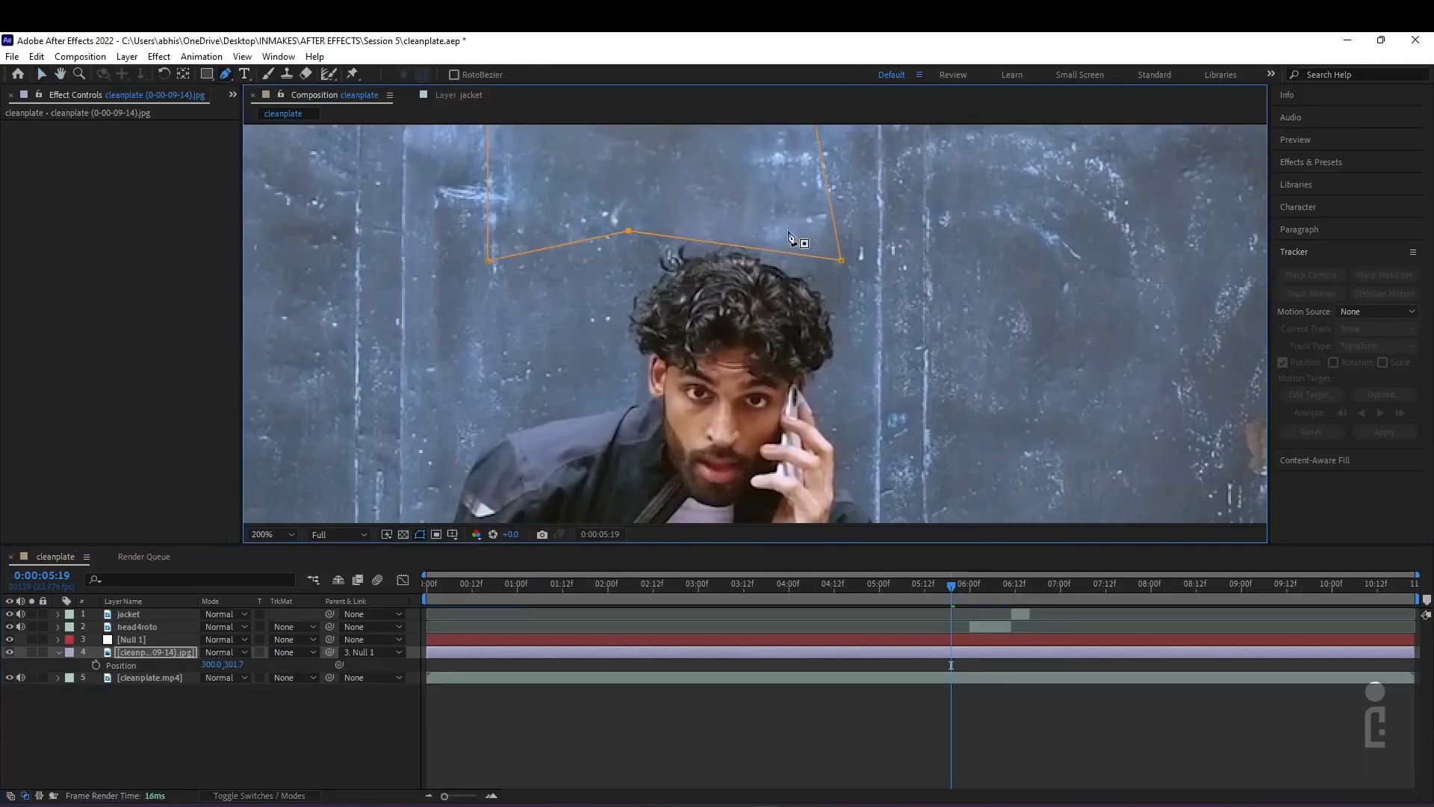
double_click(774, 251)
key("p")
key("p")
left_click(226, 74)
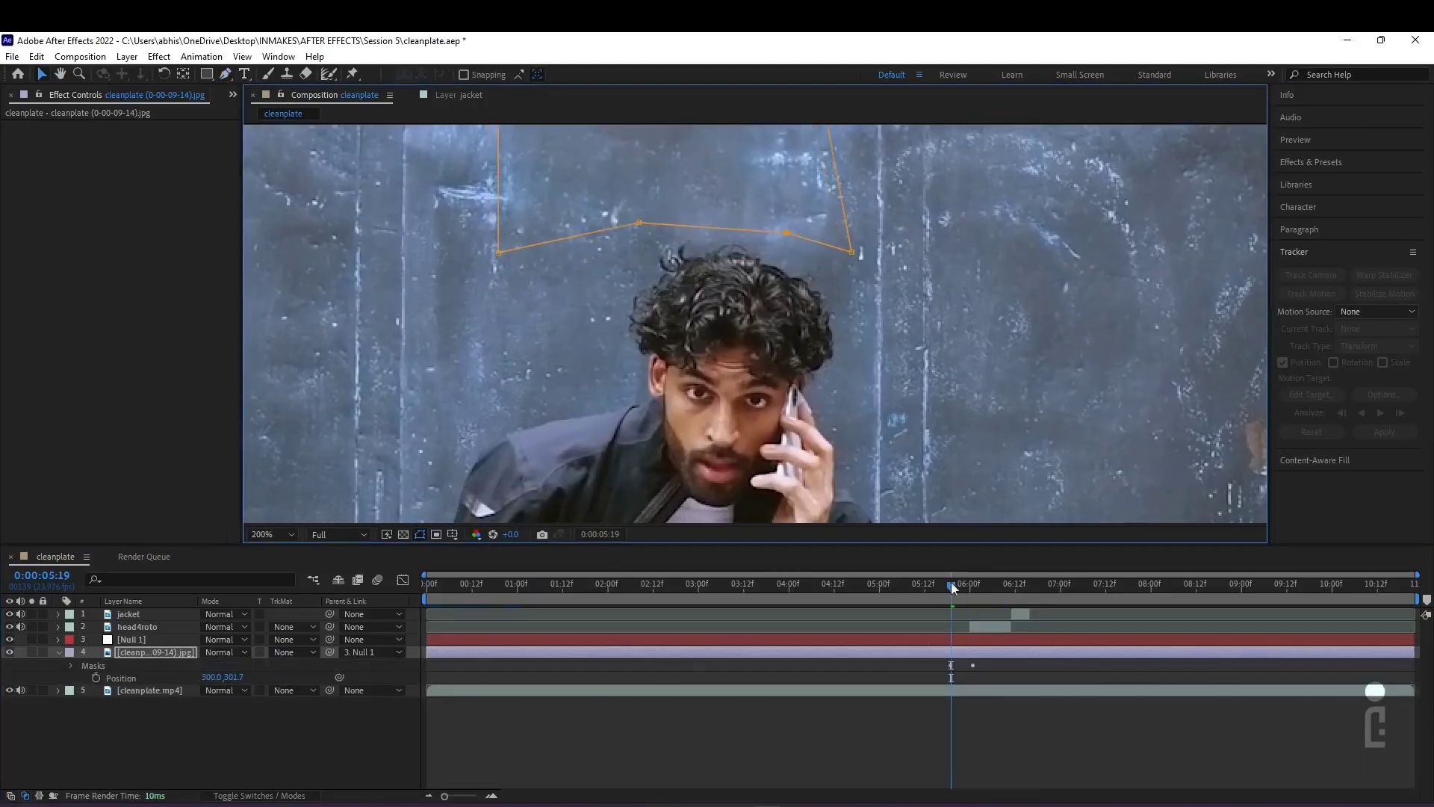
Raise the sign mask's lower edge above the hair at about 5 seconds and at 0:00:04:00, adding points where needed
left_click_drag(951, 586, 876, 586)
left_click(226, 74)
left_click_drag(554, 222, 550, 210)
left_click_drag(876, 586, 790, 587)
left_click_drag(508, 228, 505, 218)
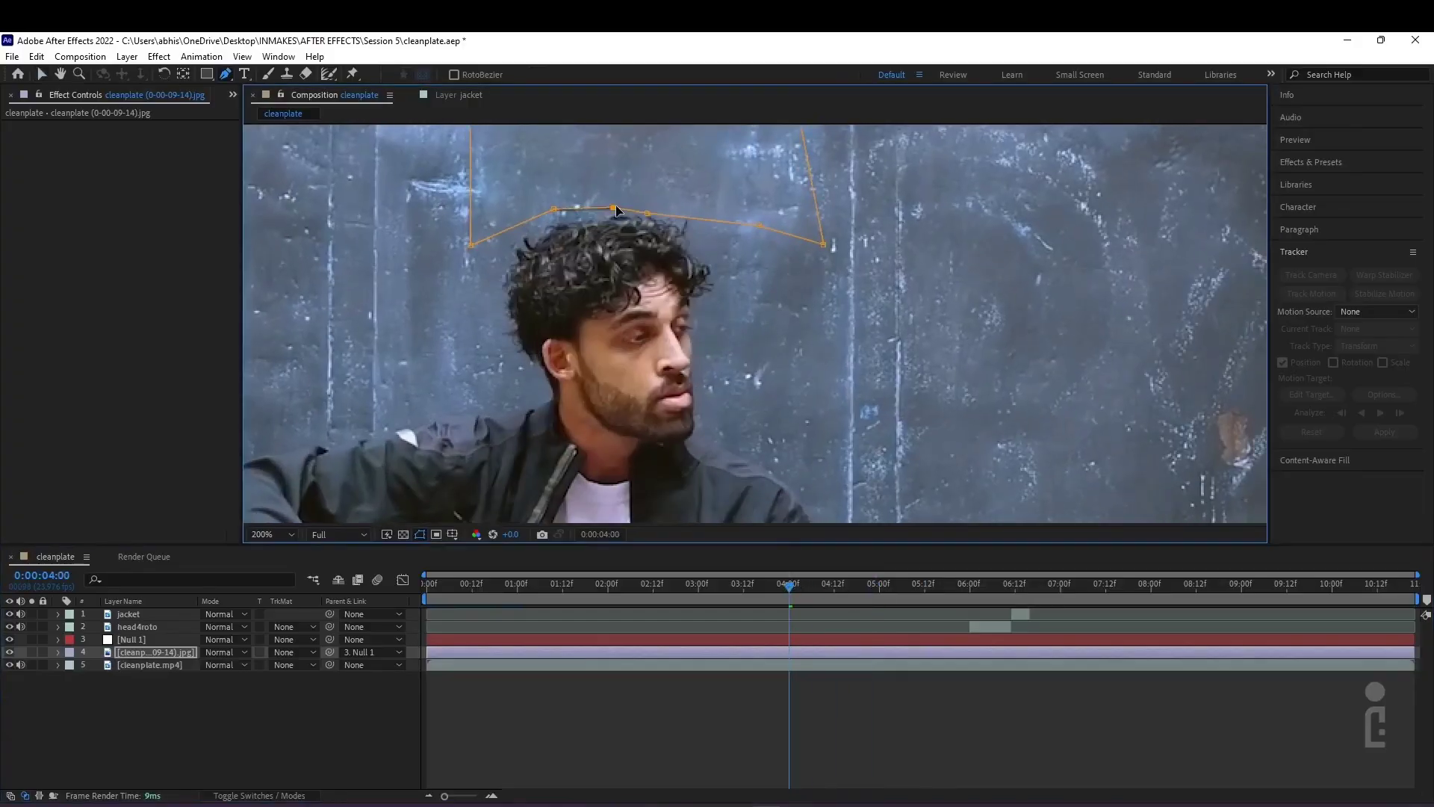
Reshape the sign mask's lower edge clear of the hair at 0:00:06:17 and again a couple of frames further on
left_click_drag(791, 587, 1034, 590)
key("m")
key("v")
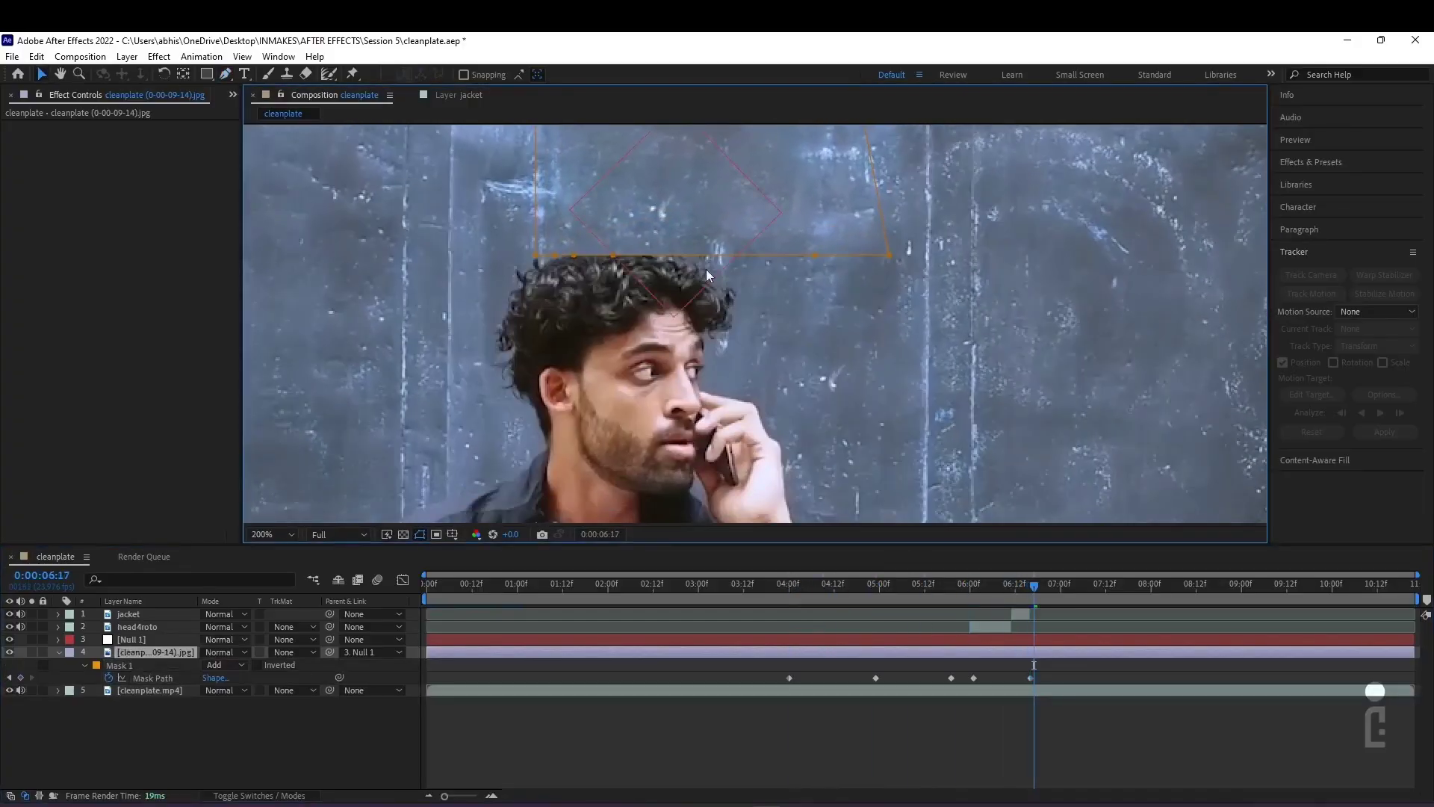
left_click_drag(614, 255, 646, 239)
left_click_drag(574, 255, 588, 232)
left_click_drag(1034, 588, 1042, 588)
left_click_drag(536, 253, 536, 215)
left_click_drag(557, 253, 575, 209)
Check the wall patch mask (Mask 2) against the moving legs and enable its Mask Path keyframing at 0:00:06:15
left_click_drag(1046, 584, 396, 589)
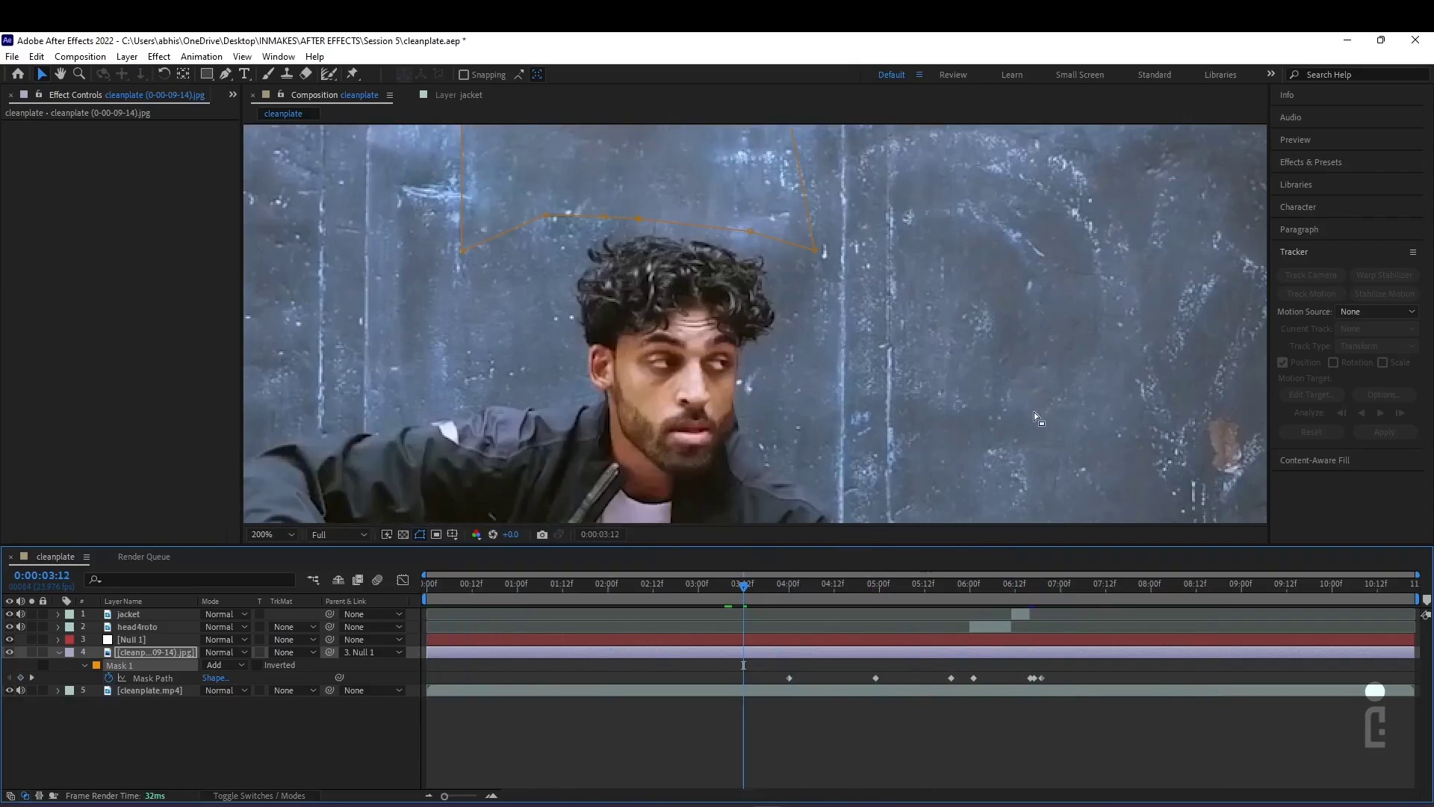
left_click_drag(1044, 478, 914, 125)
scroll(949, 339, "down", 10)
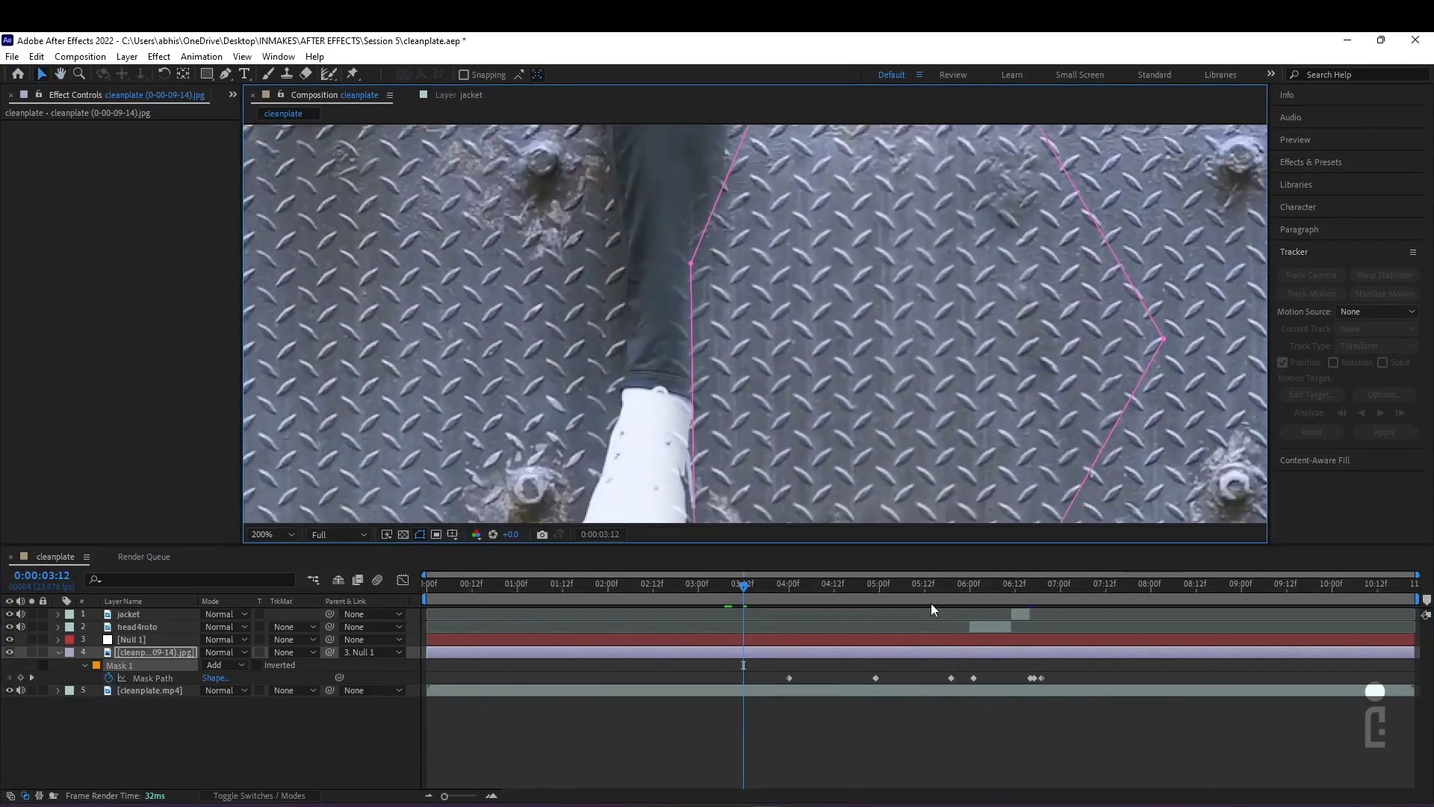
key("ctrl+shift+n")
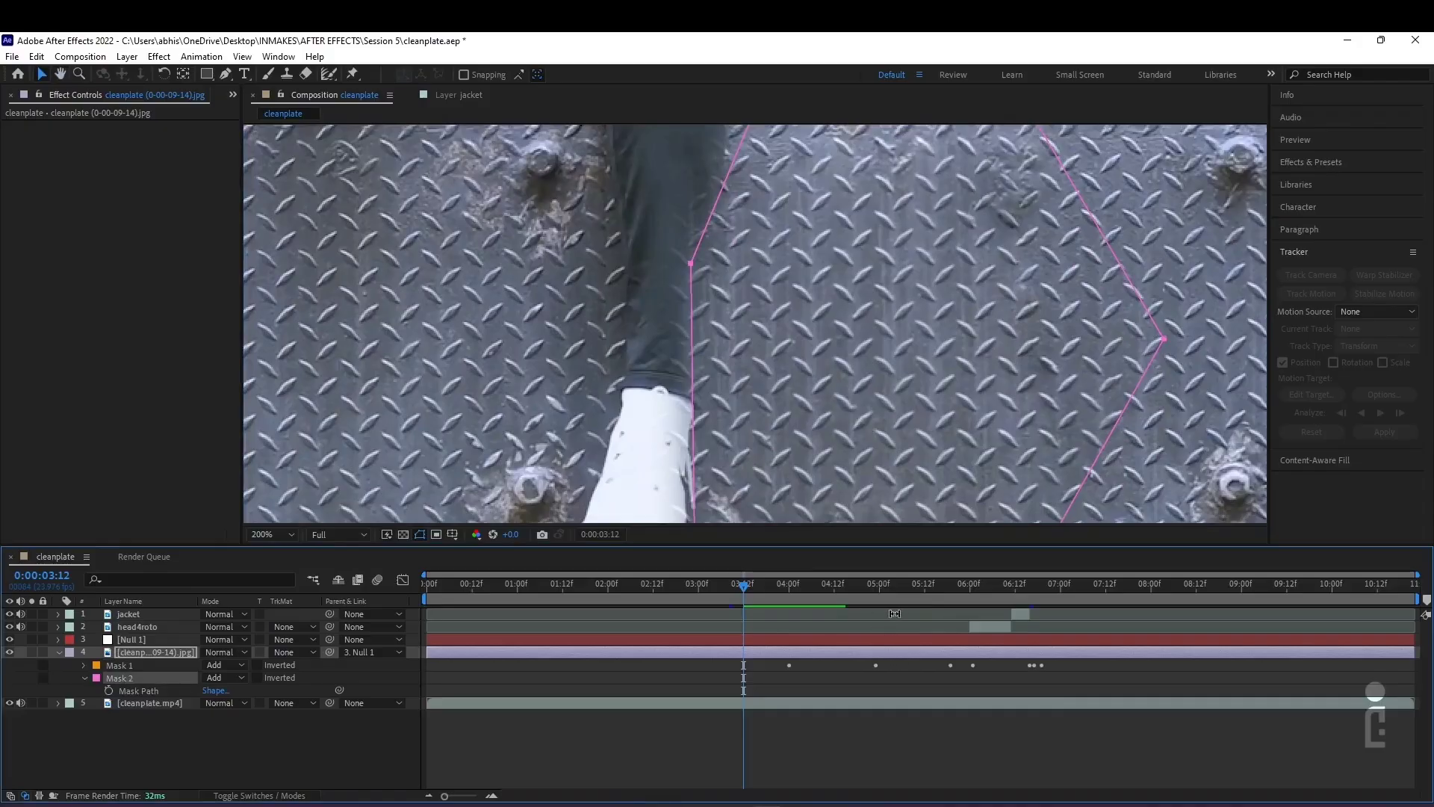
left_click_drag(944, 595, 983, 596)
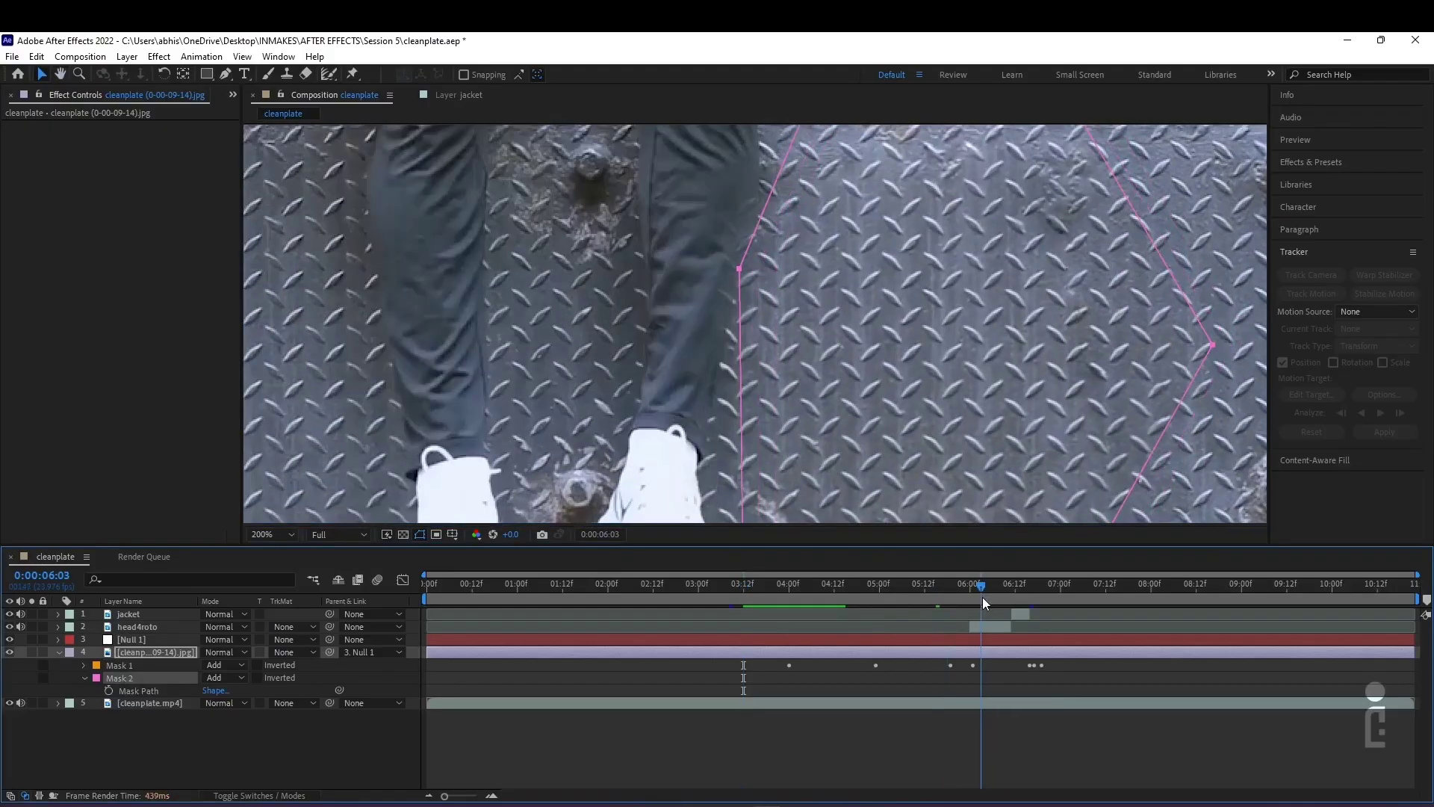
left_click_drag(977, 588, 1023, 589)
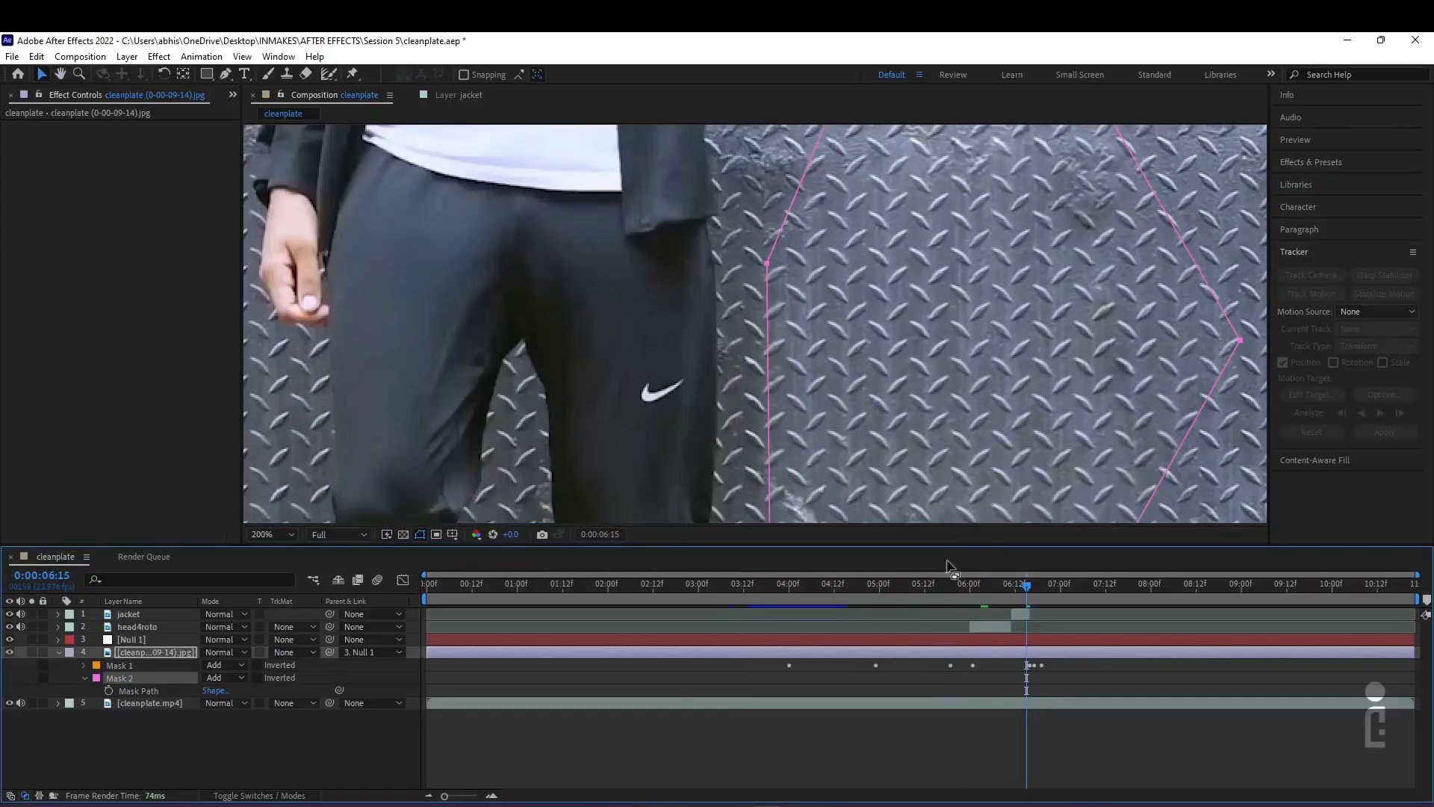
left_click(108, 691)
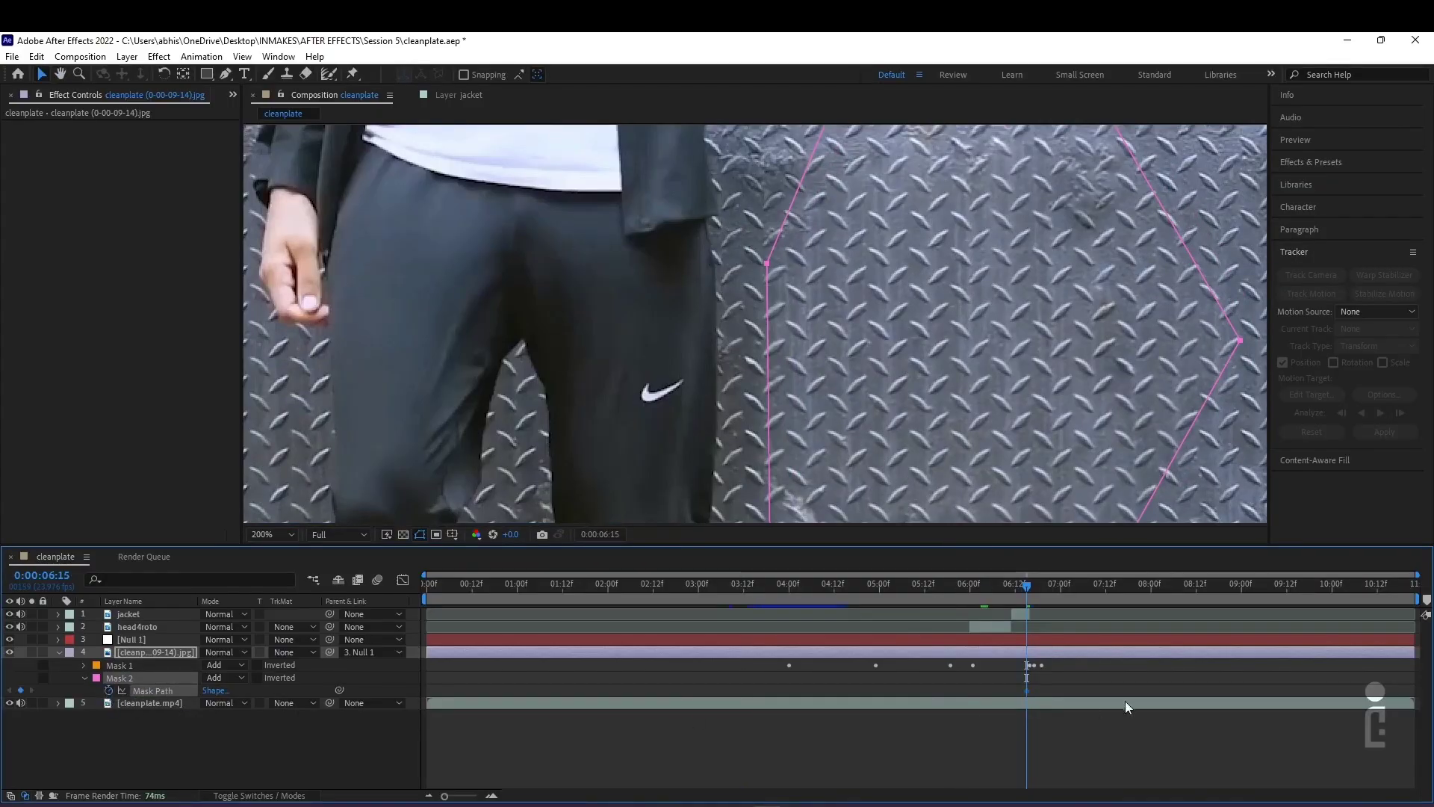
At 0:00:06:07, pull the wall patch mask's edge points beside the leg away from the trousers
left_click_drag(1029, 587, 999, 581)
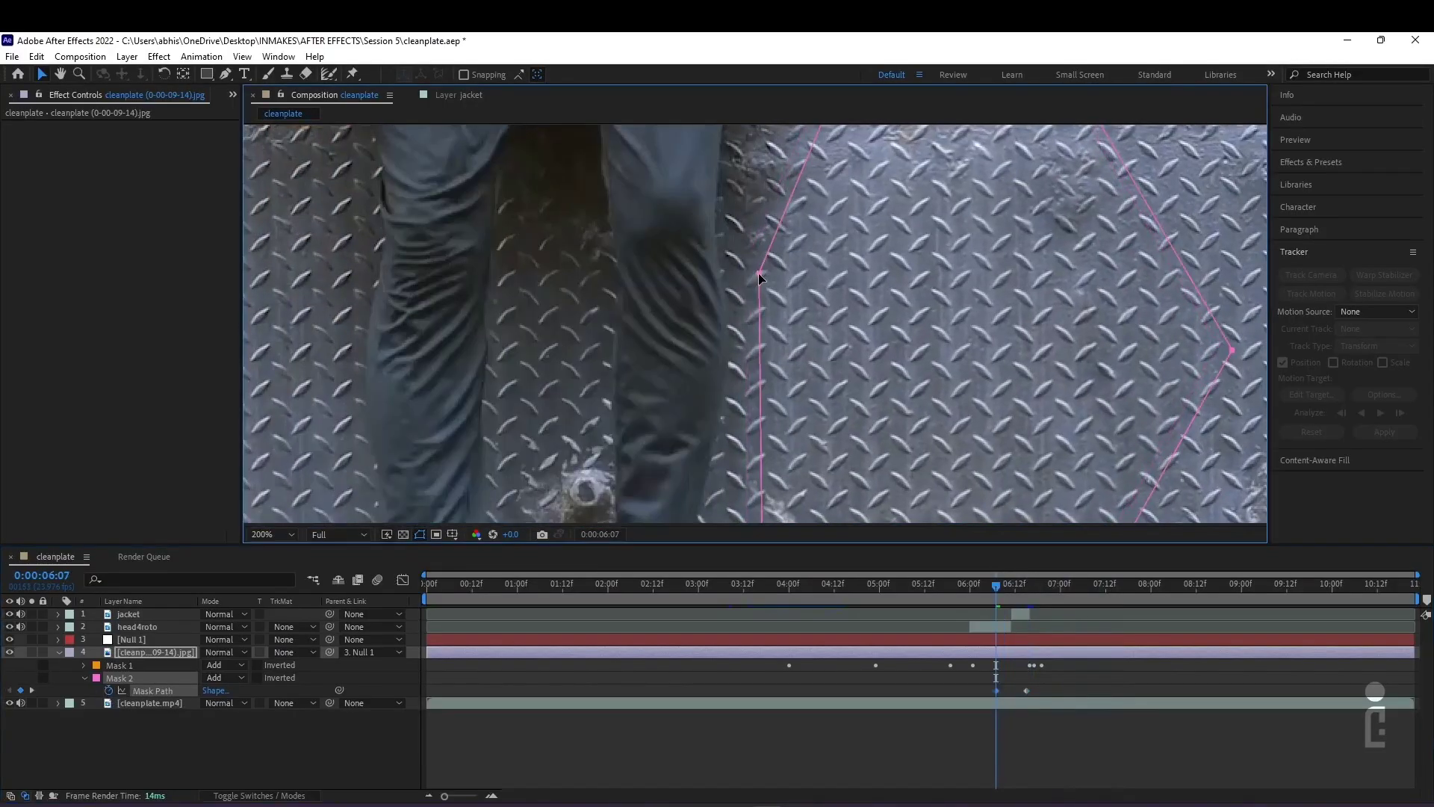
left_click(759, 354)
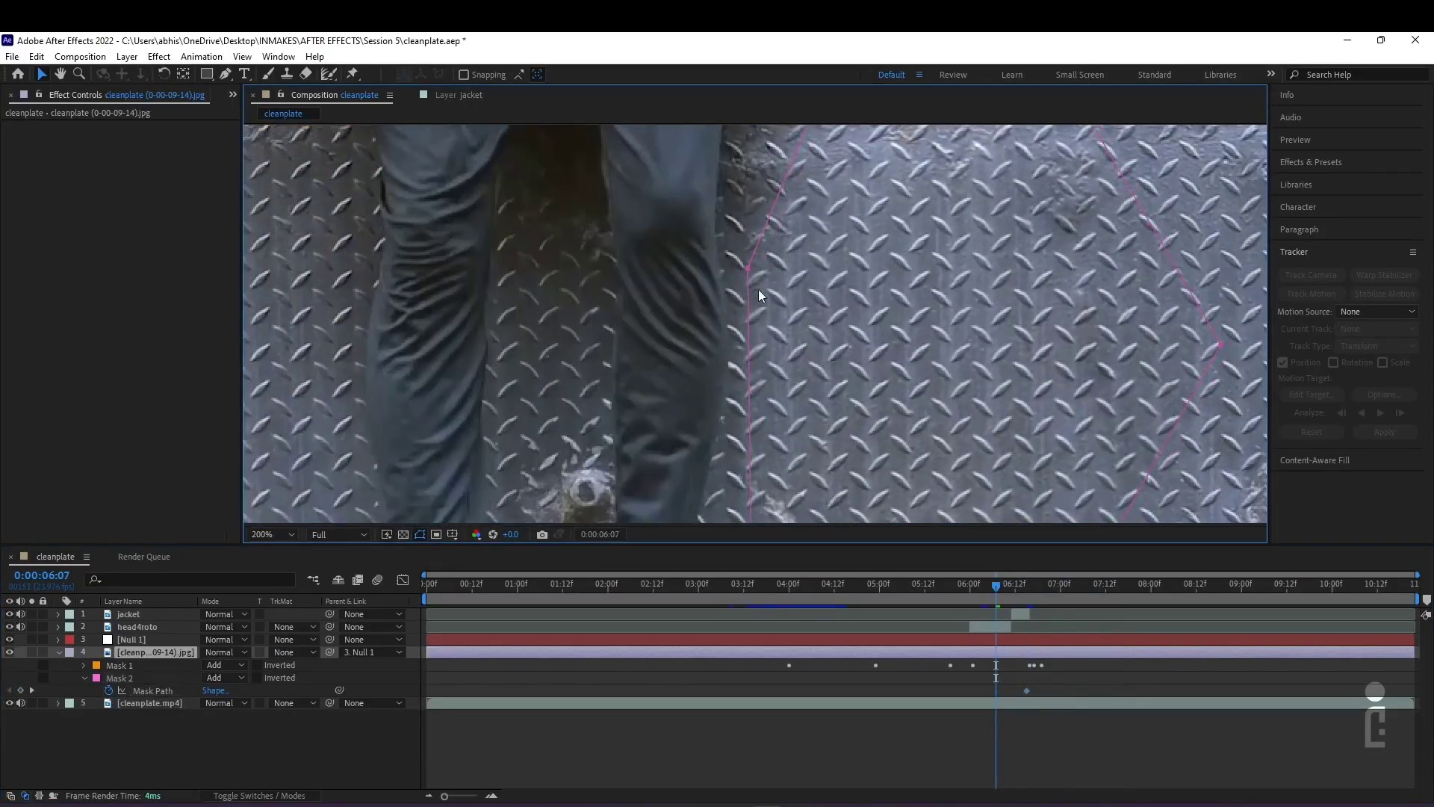
left_click_drag(748, 269, 791, 282)
left_click_drag(991, 309, 977, 103)
left_click_drag(723, 338, 730, 340)
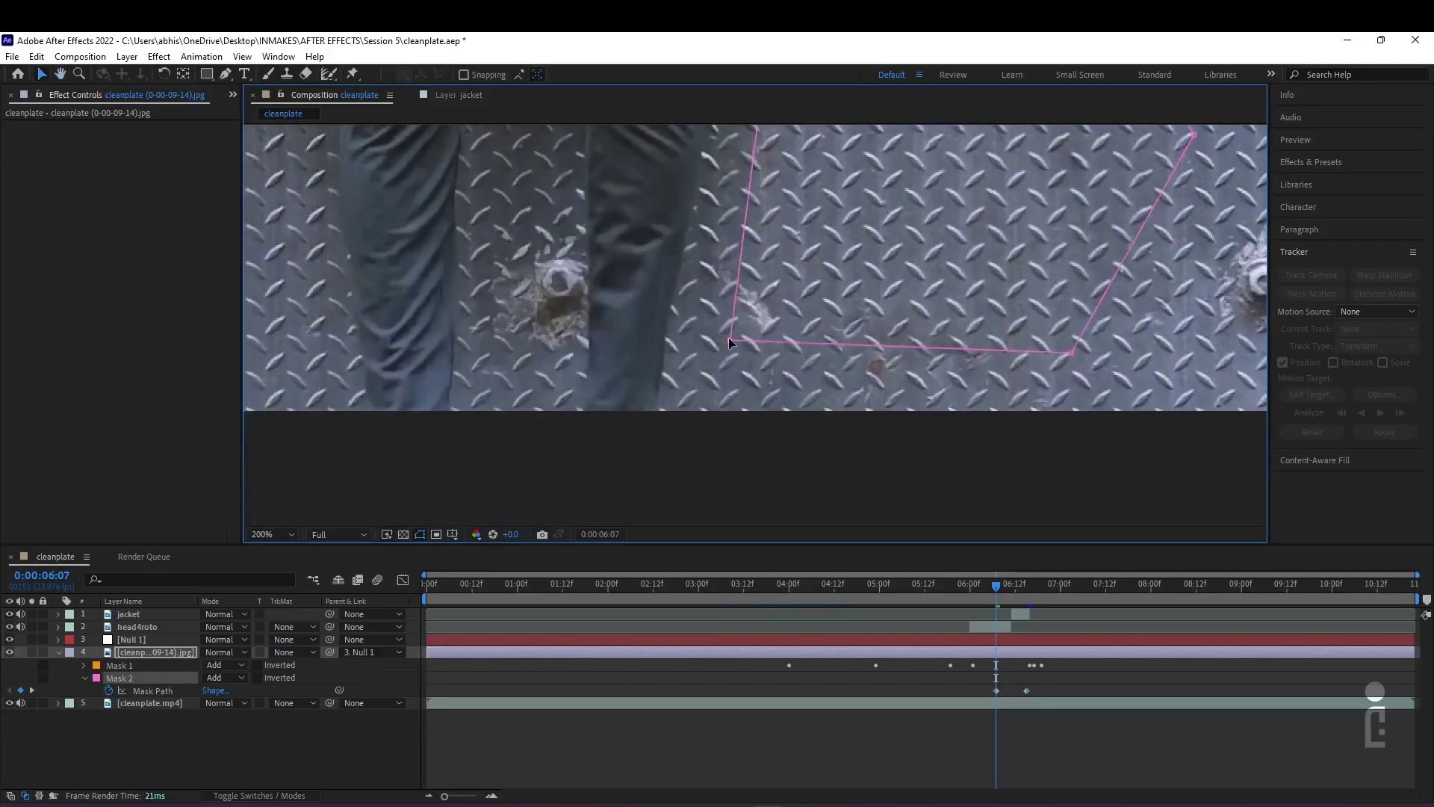
Adjust the wall patch mask's upper corner and side point beside the leg at 0:00:05:20
left_click_drag(1016, 324, 1019, 521)
mouse_move(996, 587)
left_mouse_down()
mouse_move(1018, 587)
mouse_move(977, 587)
left_mouse_up()
key("Page_Up")
key("Page_Up")
key("Page_Up")
key("Page_Up")
key("Page_Up")
key("Page_Up")
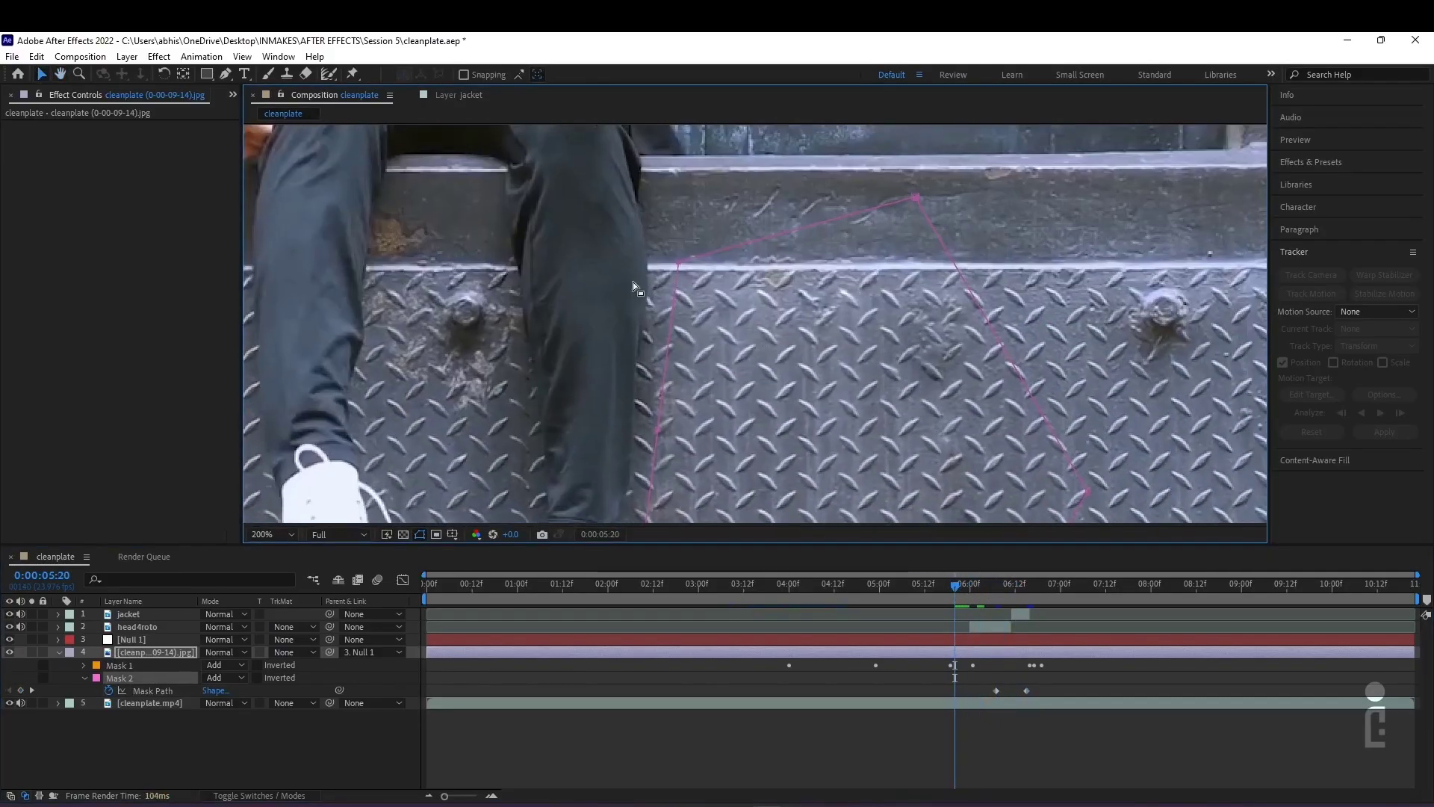
left_click_drag(678, 264, 692, 266)
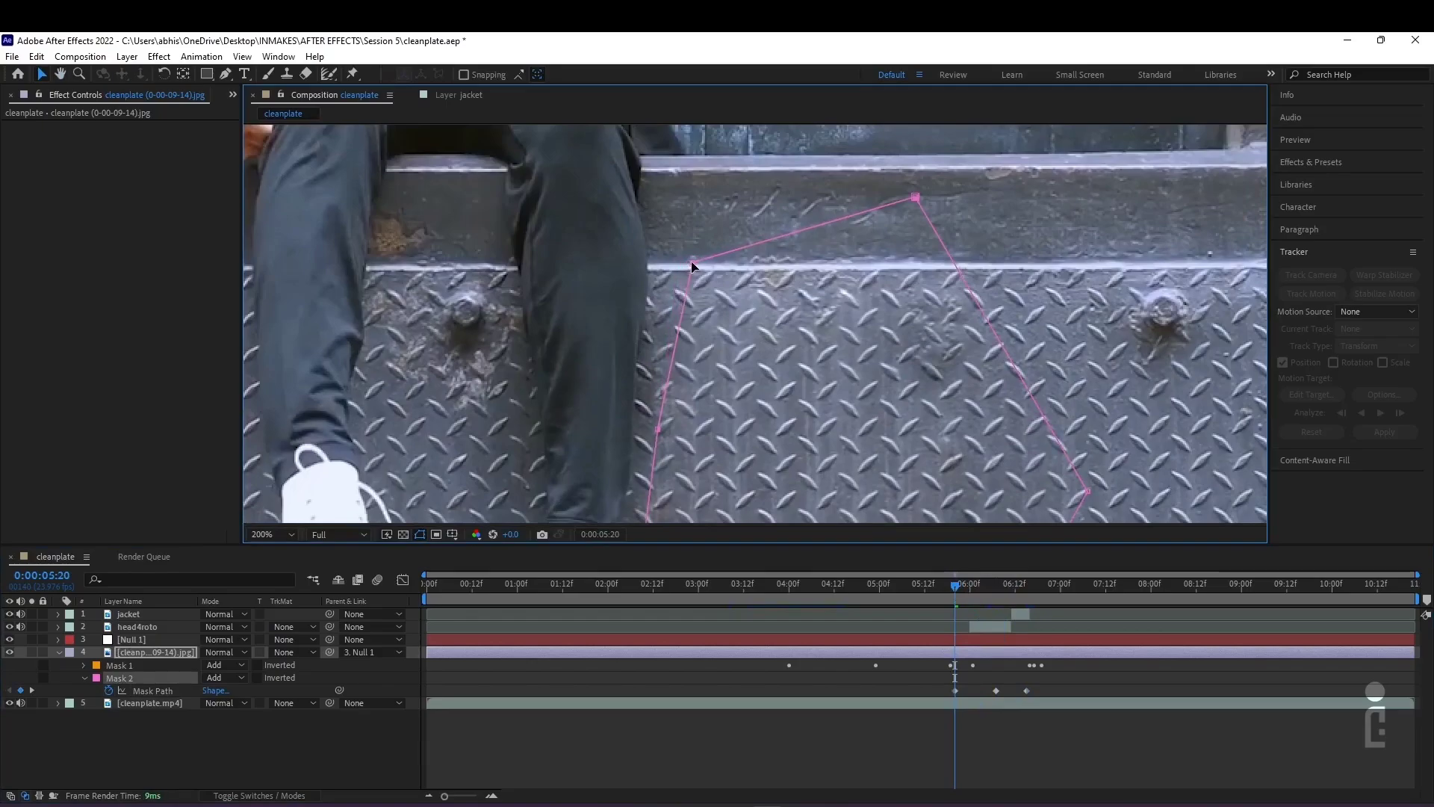
left_click_drag(659, 432, 655, 453)
scroll(802, 449, "down", 5)
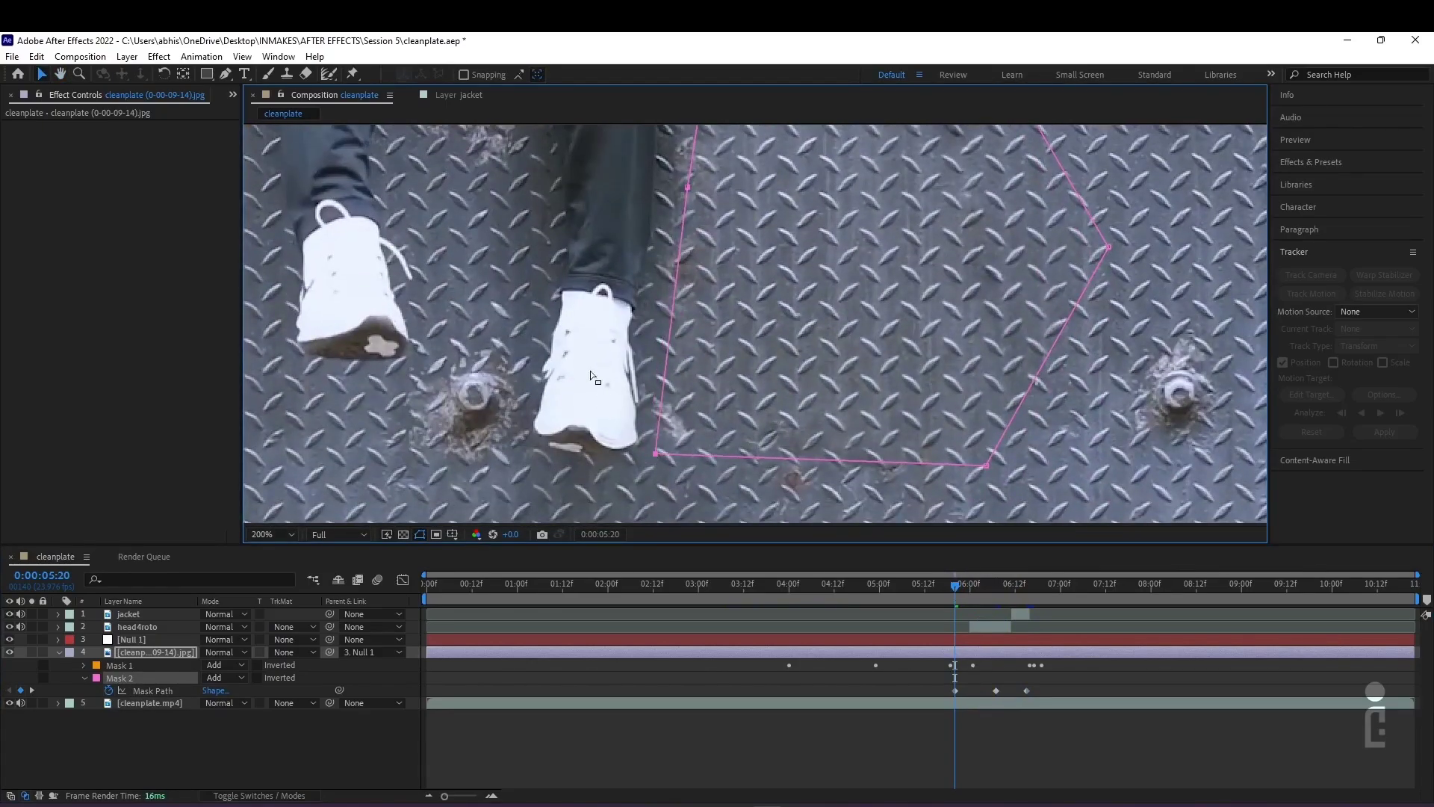
At 0:00:02:17, add points to the wall patch mask beside the shoe and reshape its edge clear of the shoe and leg
left_click_drag(956, 587, 766, 590)
key("comma")
left_click(671, 593)
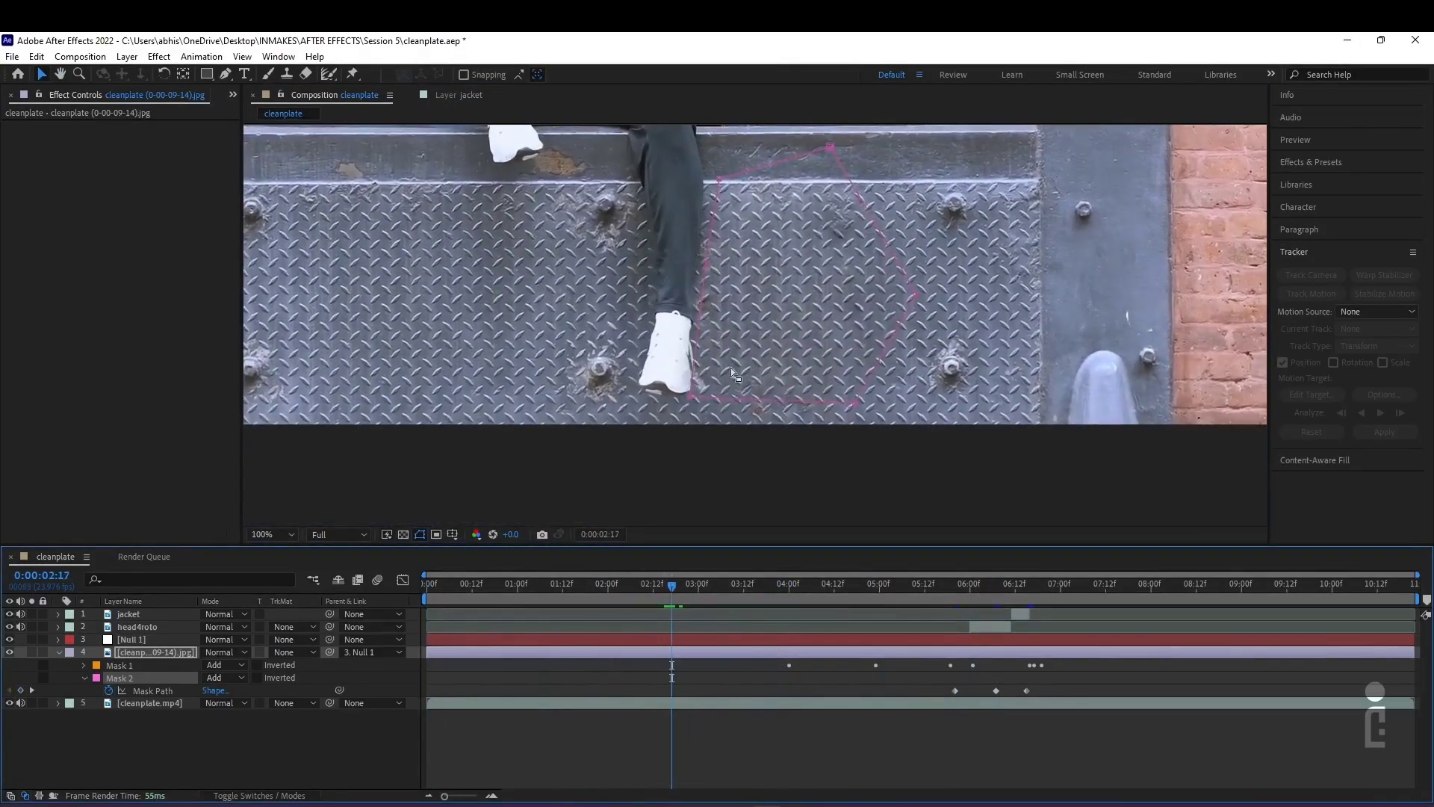
scroll(714, 388, "up", 2)
left_click_drag(675, 413, 680, 258)
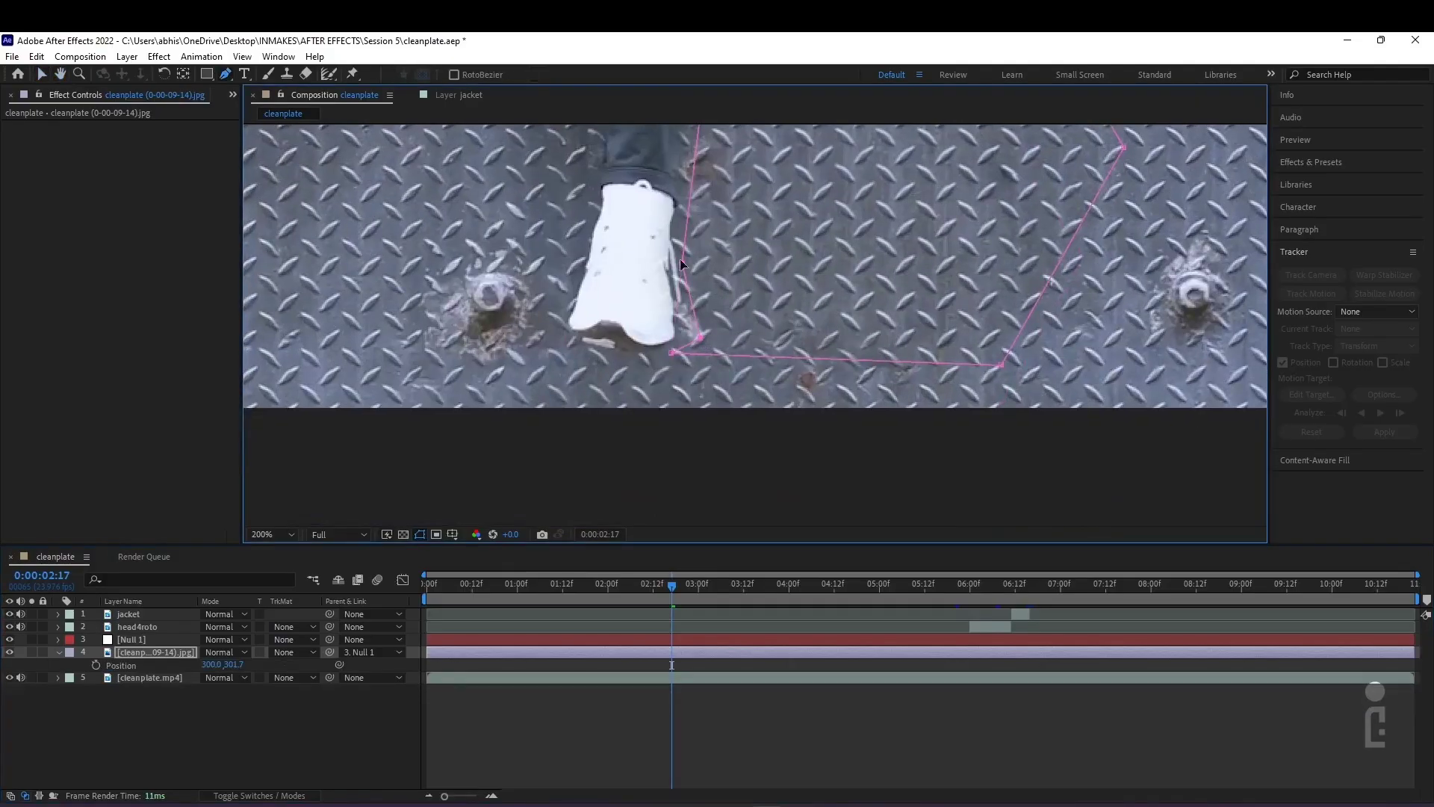
double_click(702, 177)
key("Return")
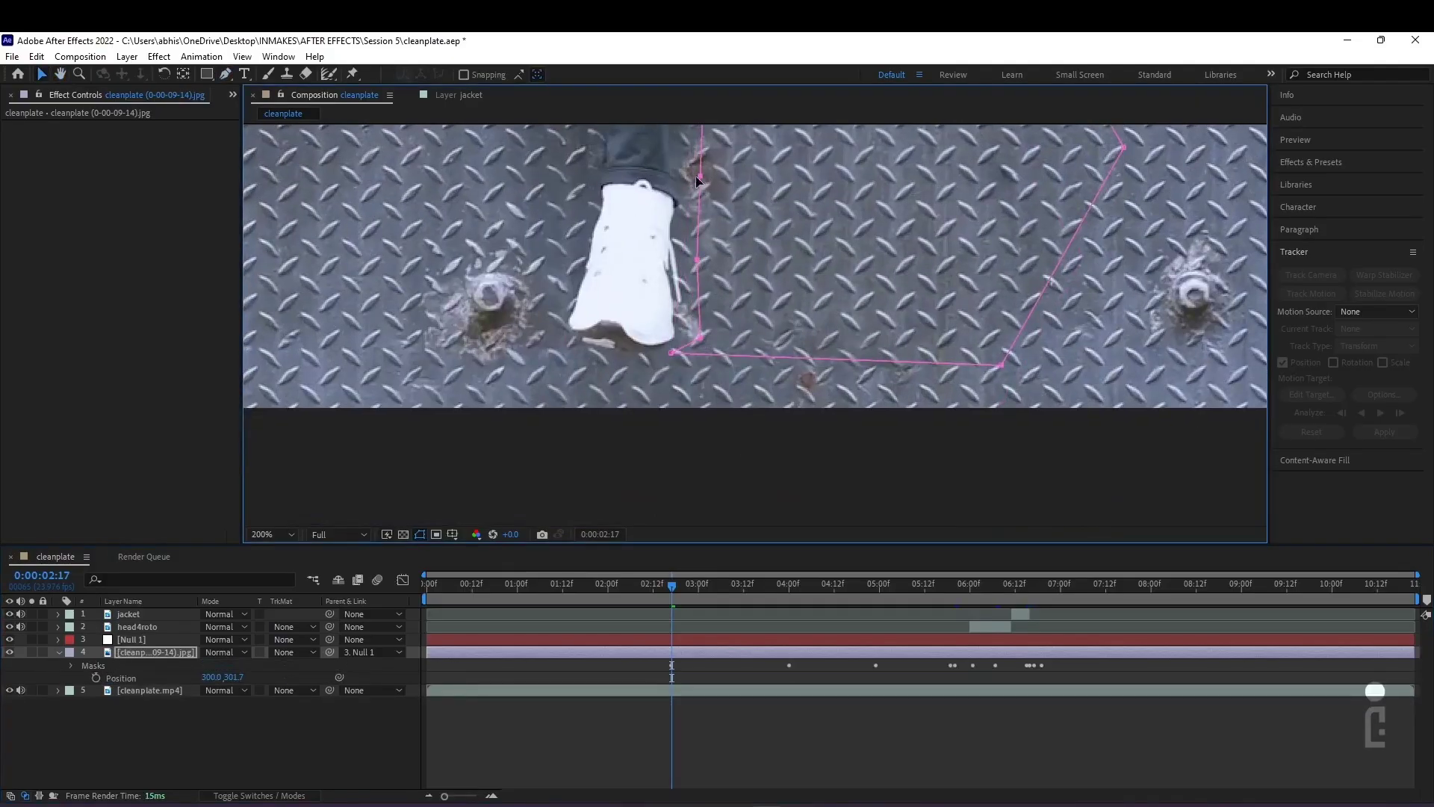
scroll(717, 374, "up", 4)
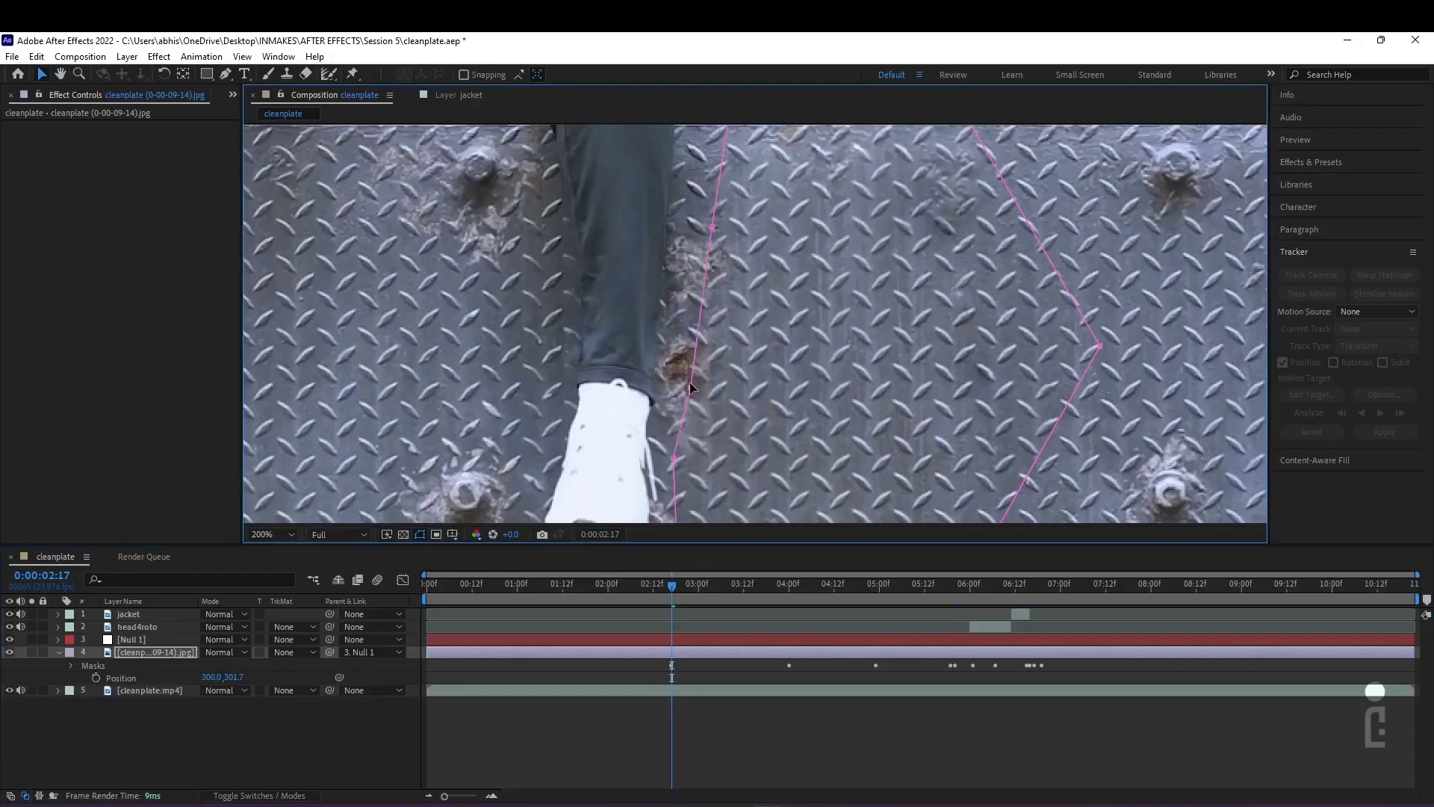
scroll(691, 387, "down", 3)
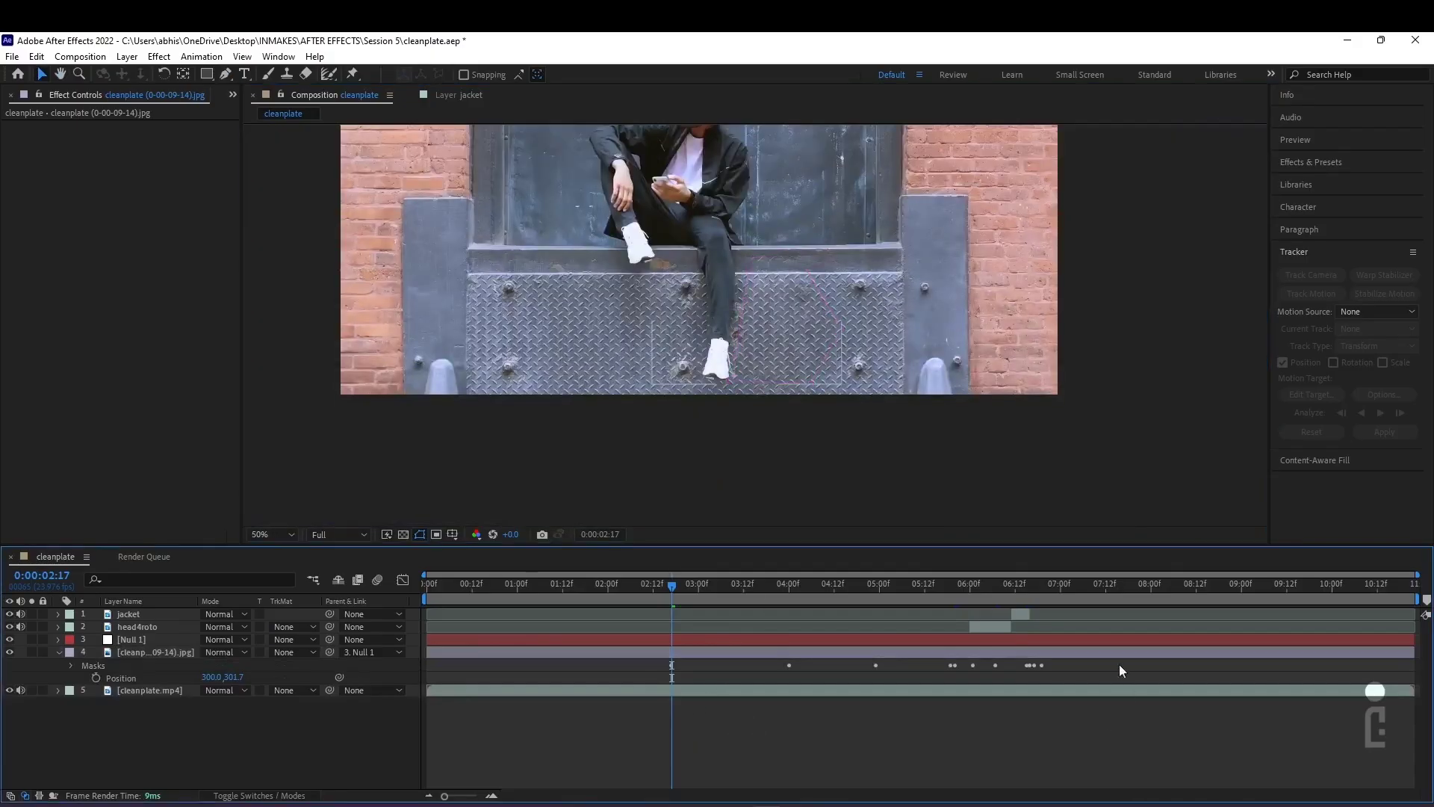
Return to the start of the composition, fit the whole frame in view, and review the finished clean plate
left_click_drag(672, 603, 429, 557)
left_click(258, 531)
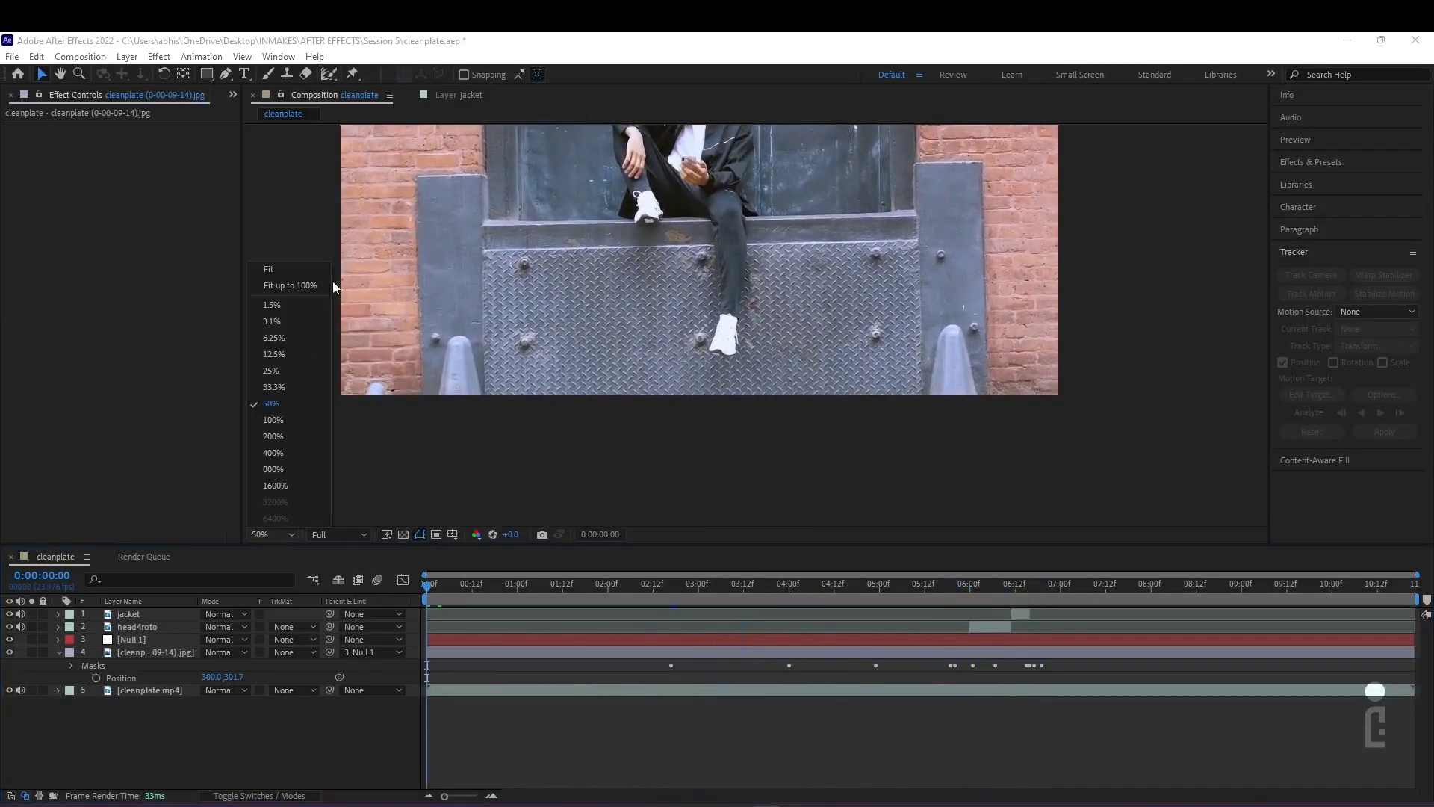
left_click(310, 261)
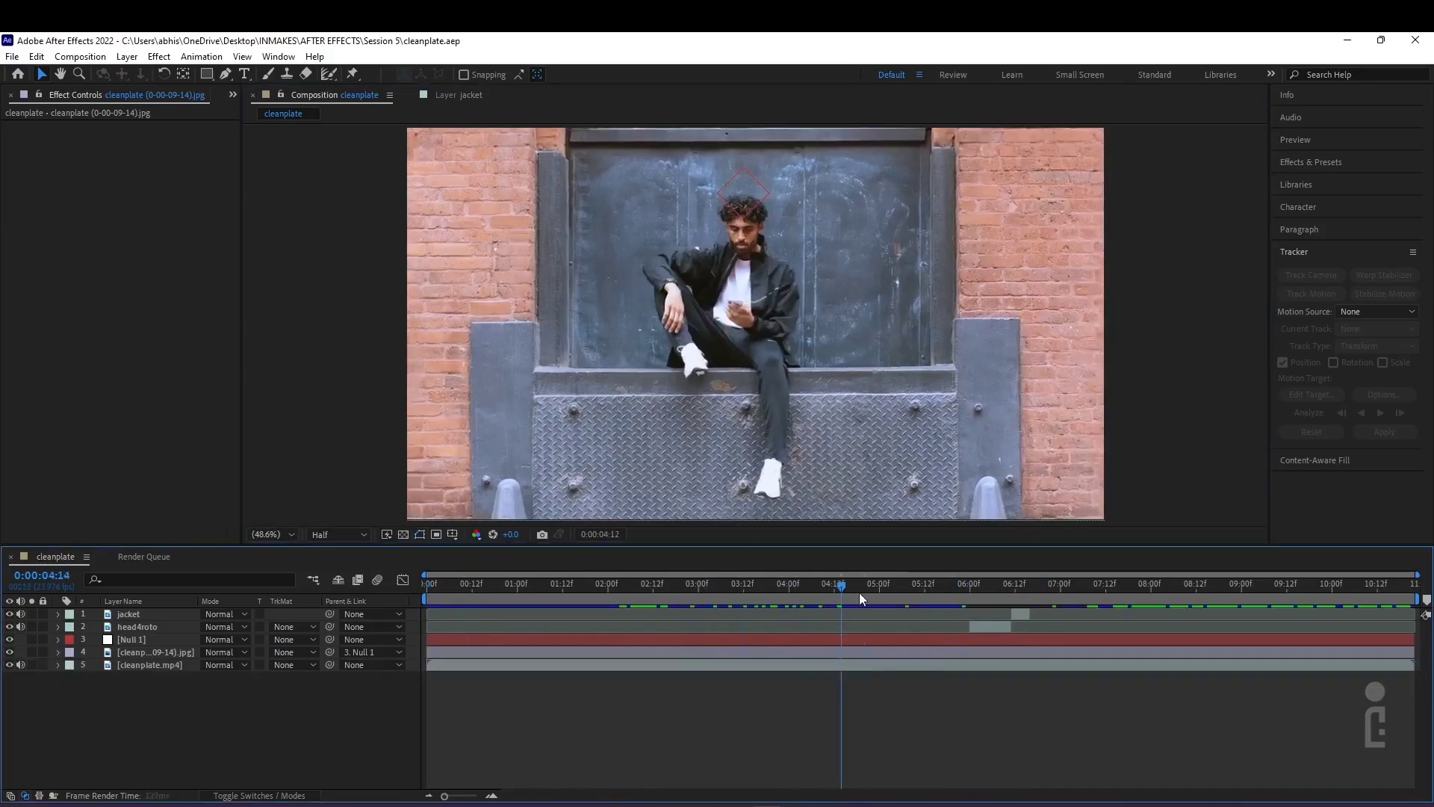
Apply the Brightness & Contrast effect to the cleanplate (0-00-09-14).jpg layer
left_click_drag(858, 593, 1103, 609)
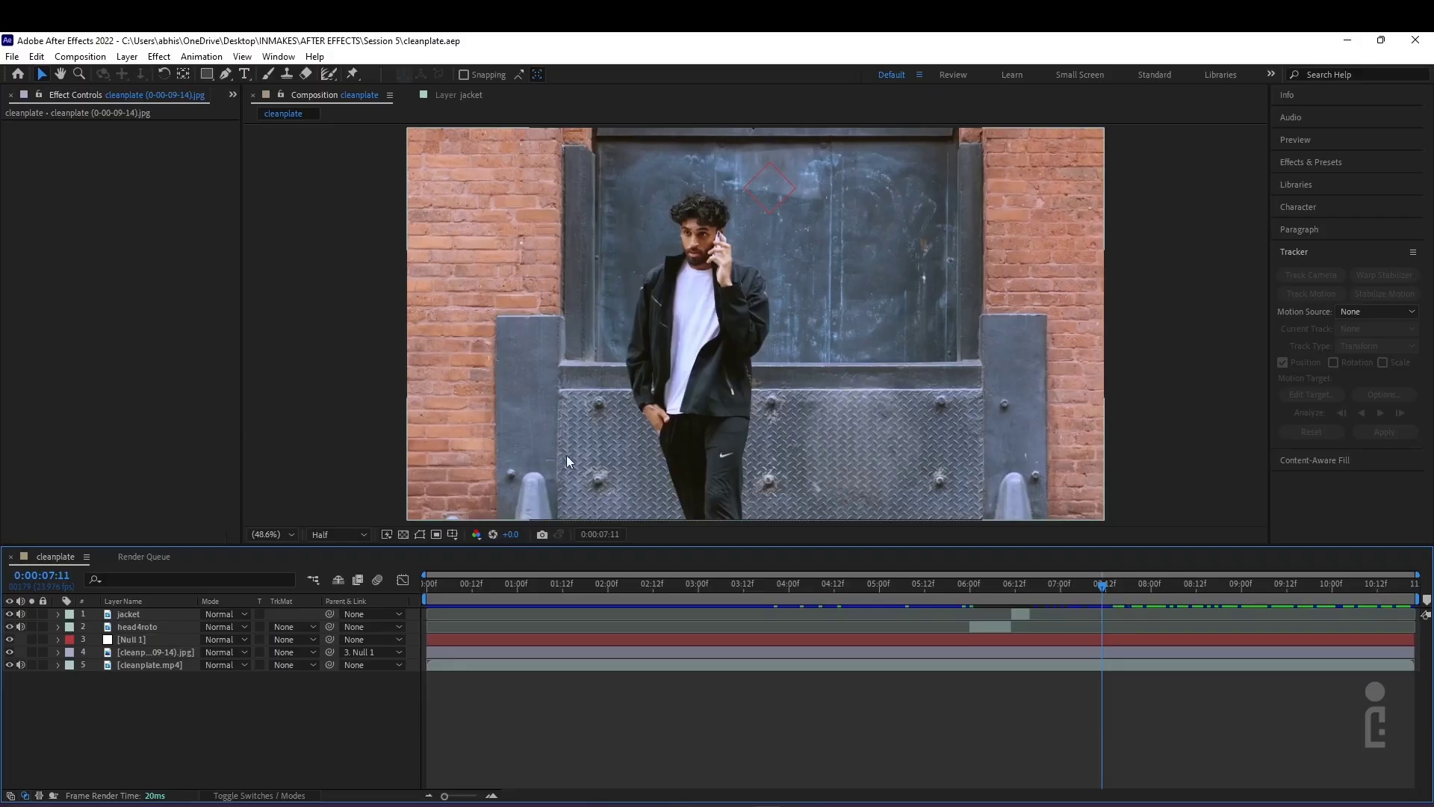
left_click(859, 432)
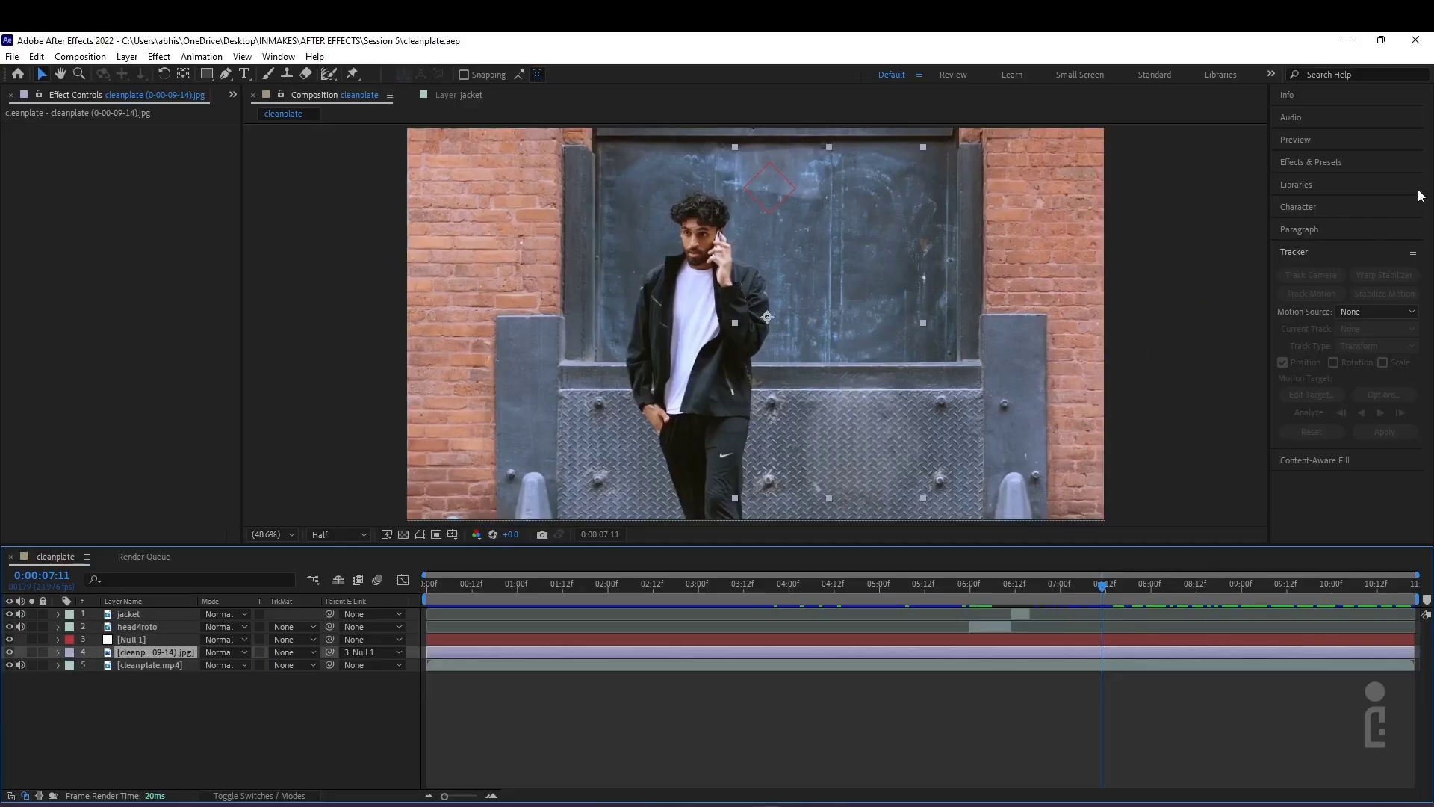
left_click(1357, 163)
left_click(1312, 182)
type("b")
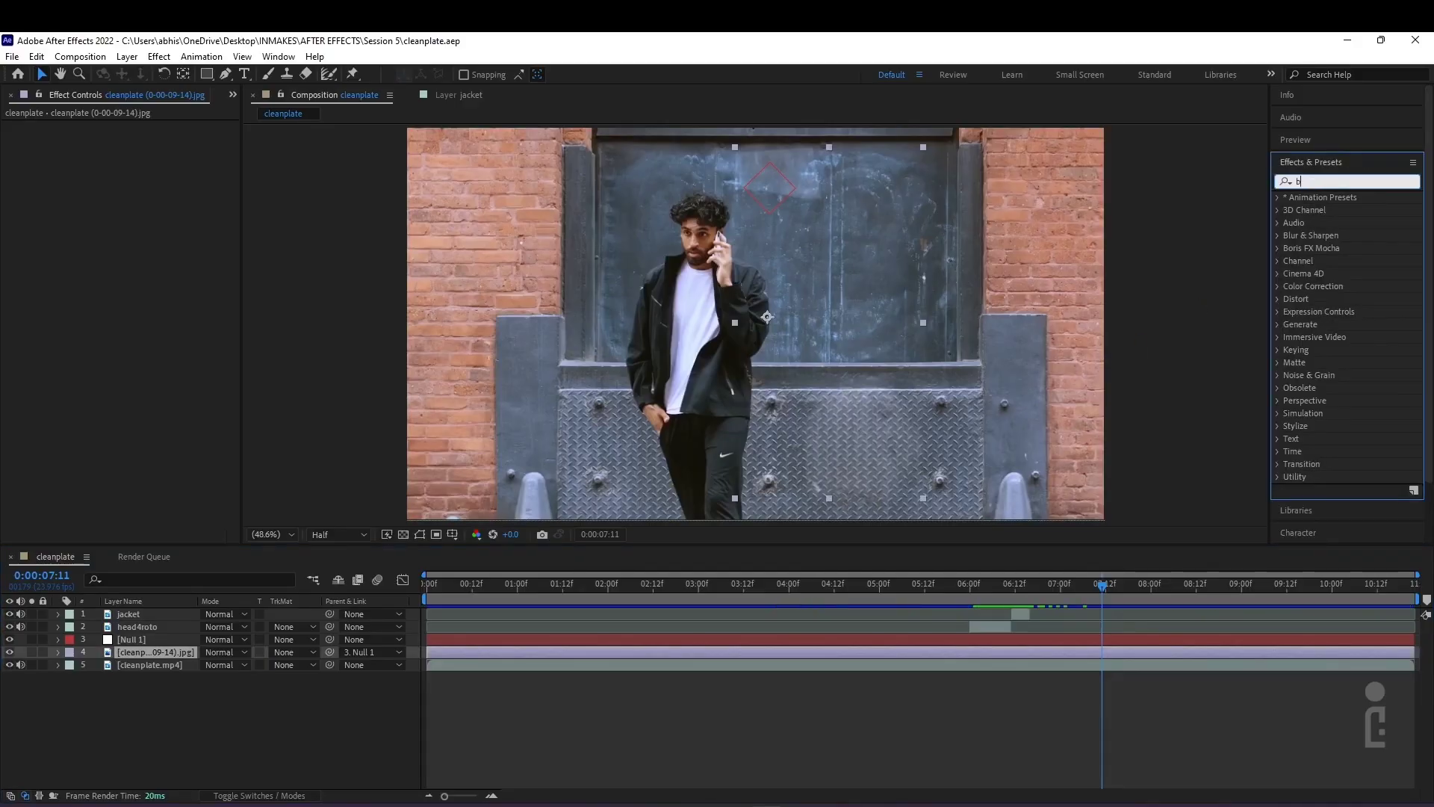
type("ri")
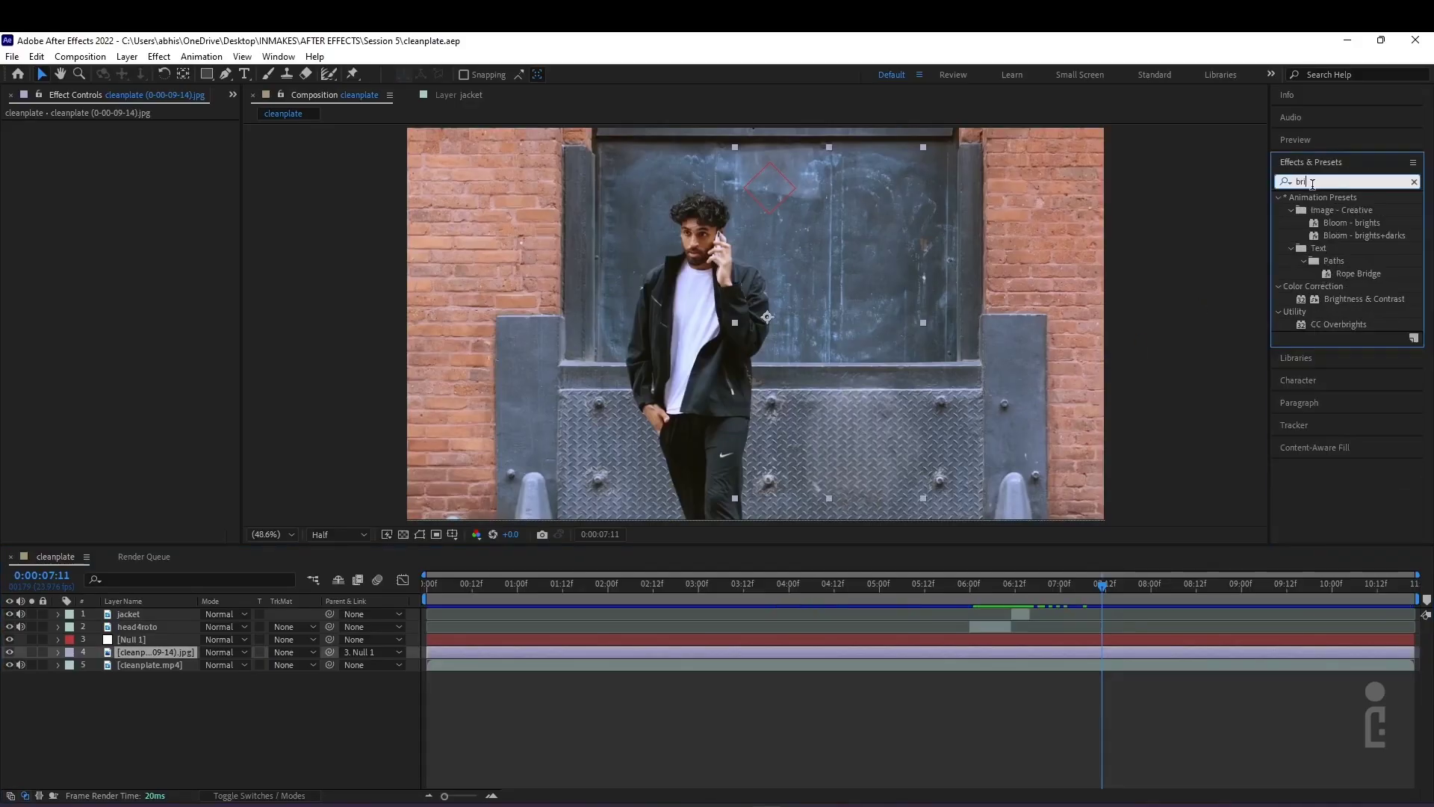
double_click(1338, 300)
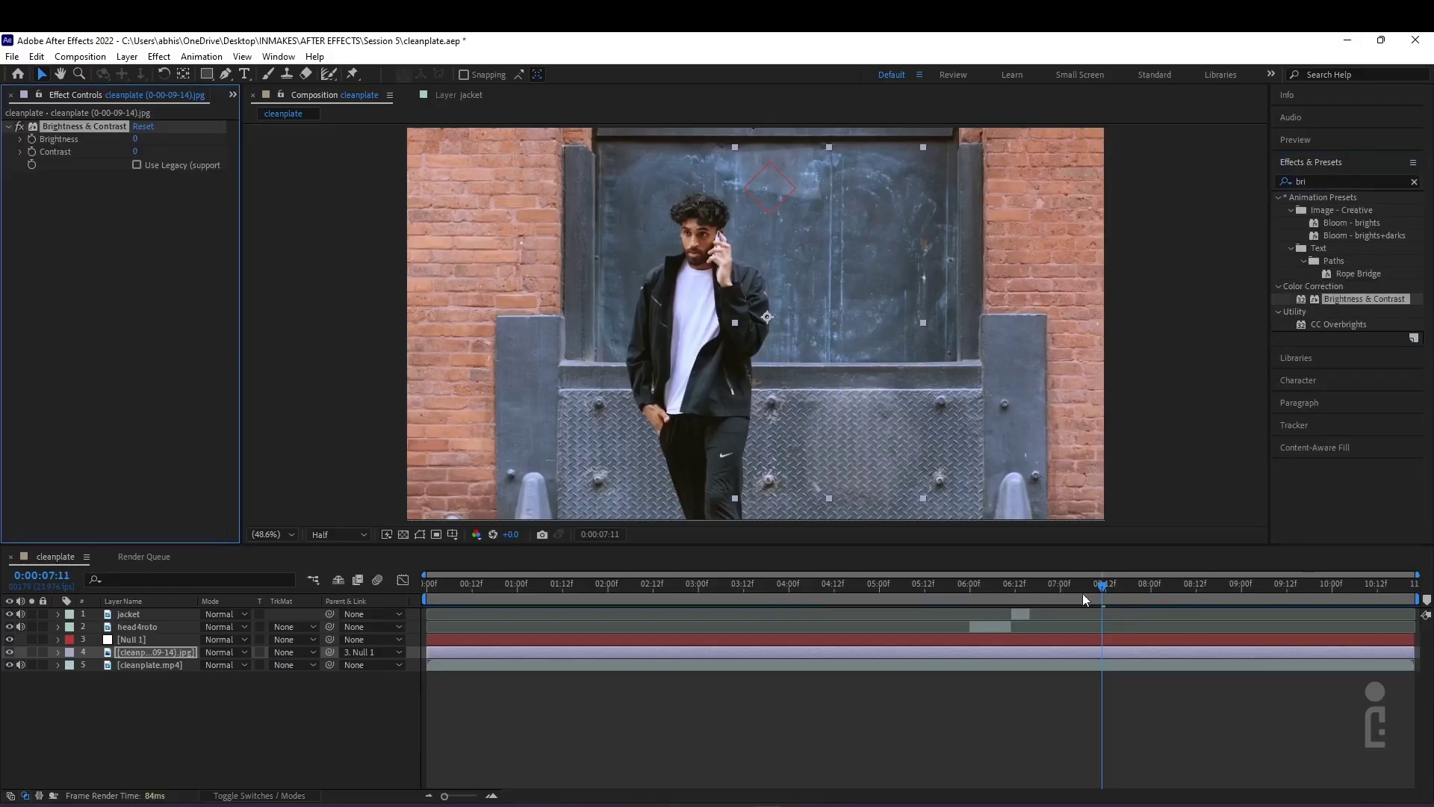
Start keyframing the clean plate's Brightness with 0 at 0:00:07:00 and set it to -22 at 0:00:07:11
left_click_drag(1086, 591, 1061, 585)
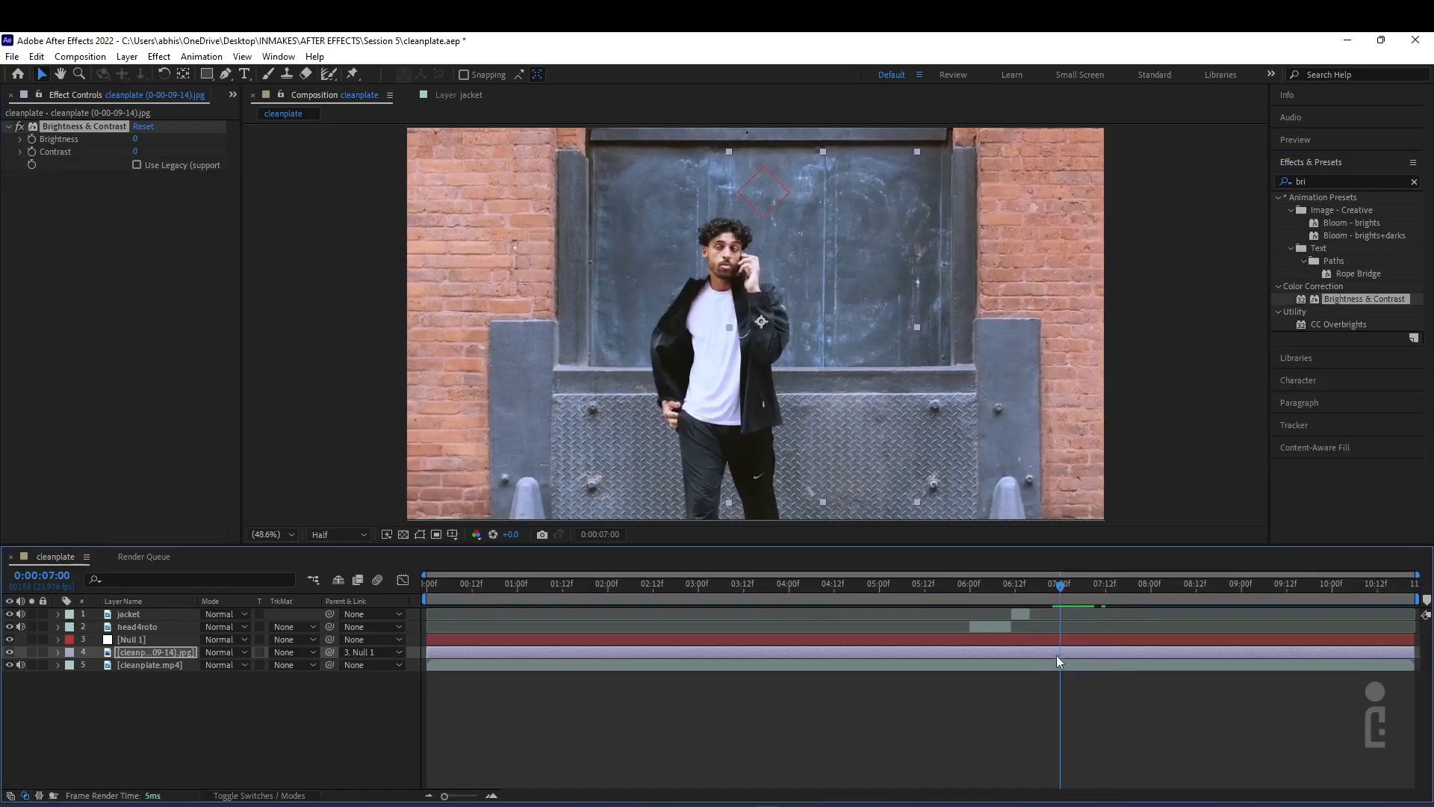
left_click(33, 144)
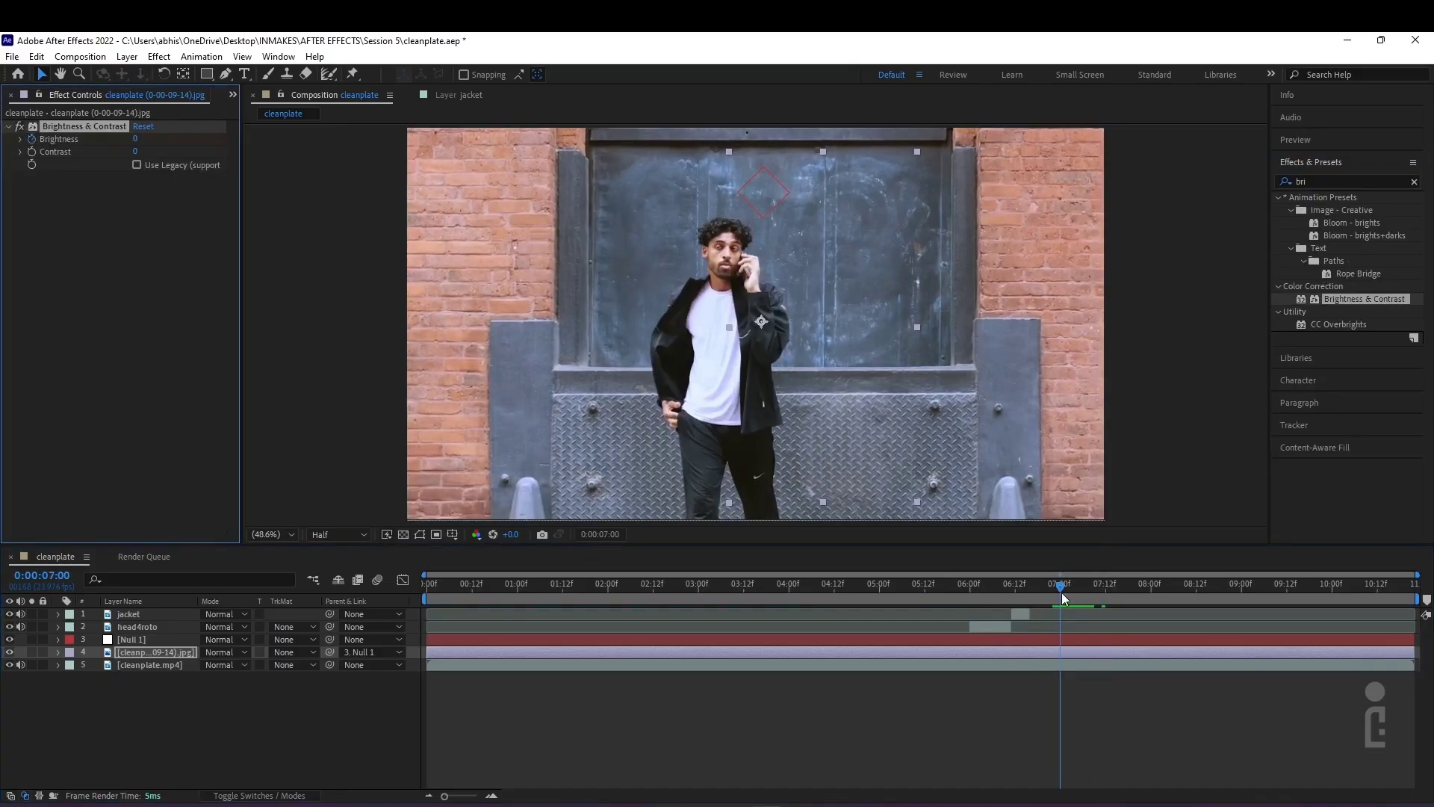
left_click_drag(449, 796, 473, 798)
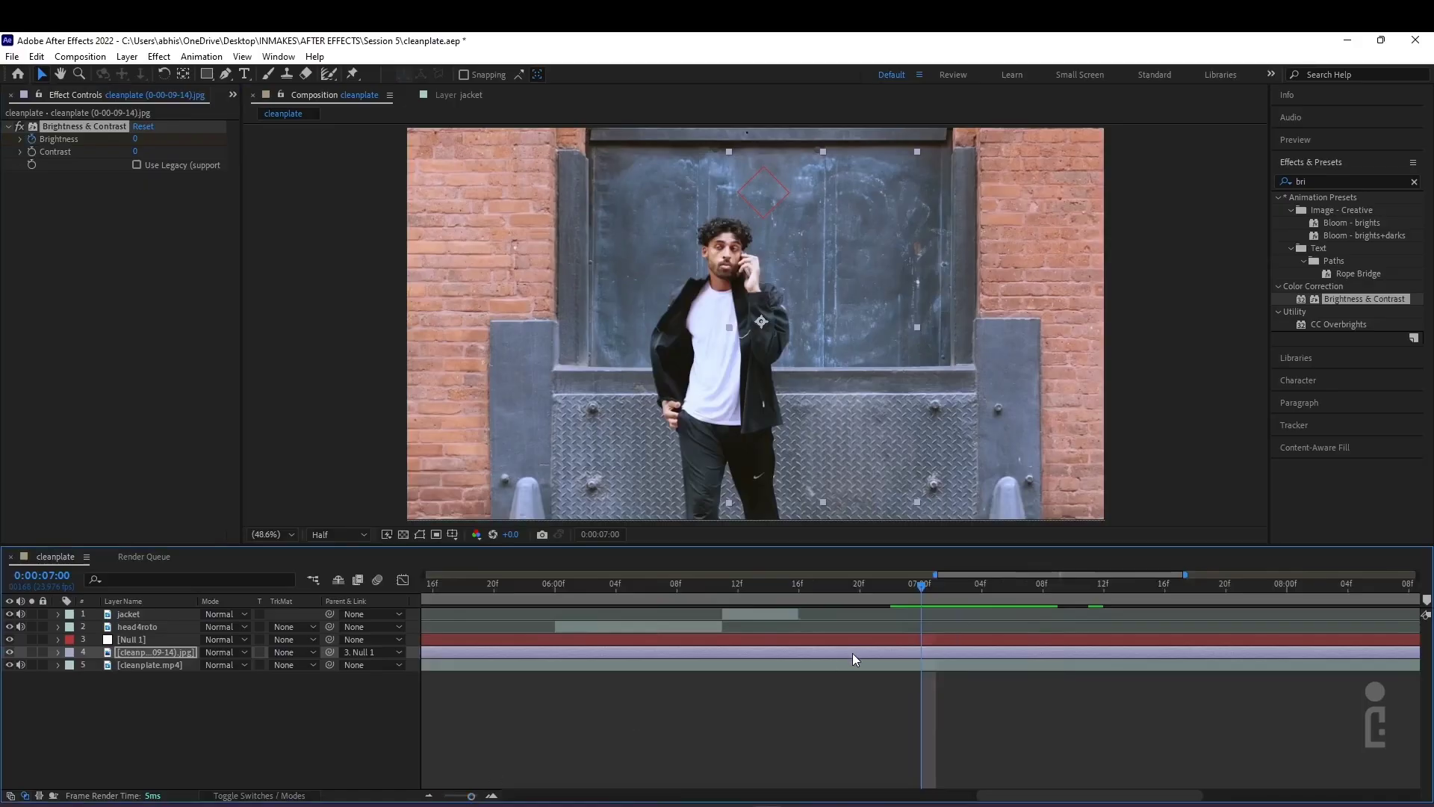
key("u")
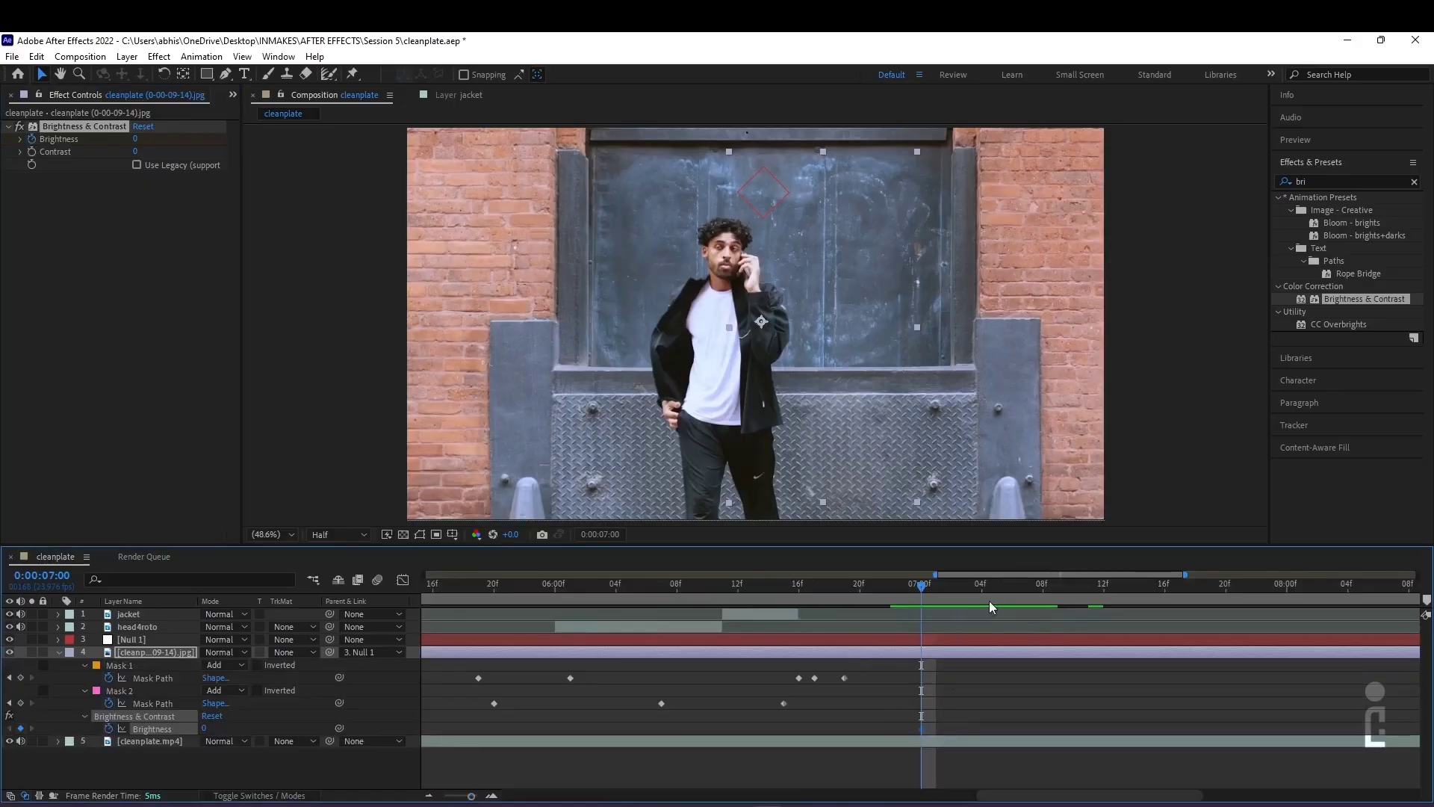
left_click_drag(953, 589, 1089, 593)
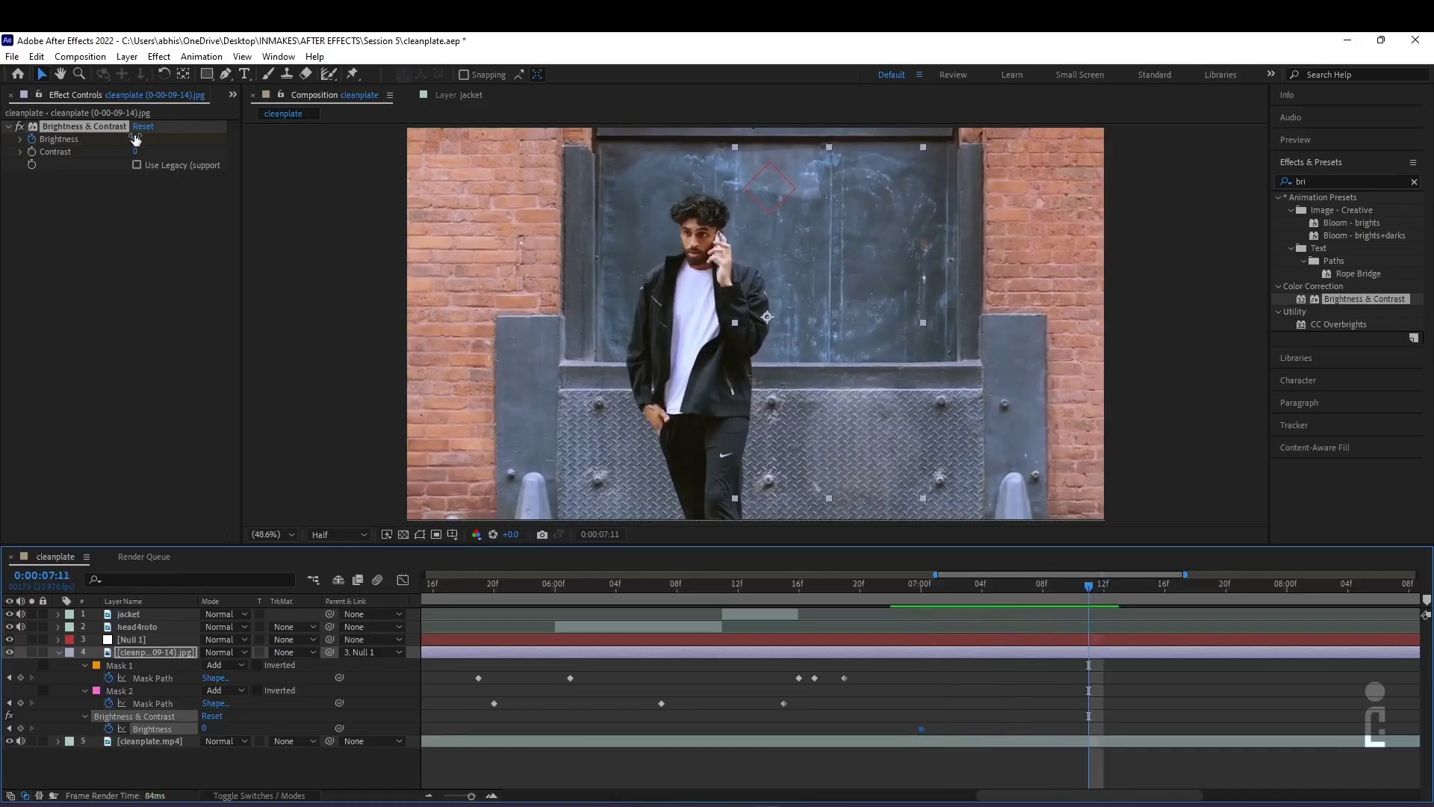
left_click_drag(138, 139, 120, 133)
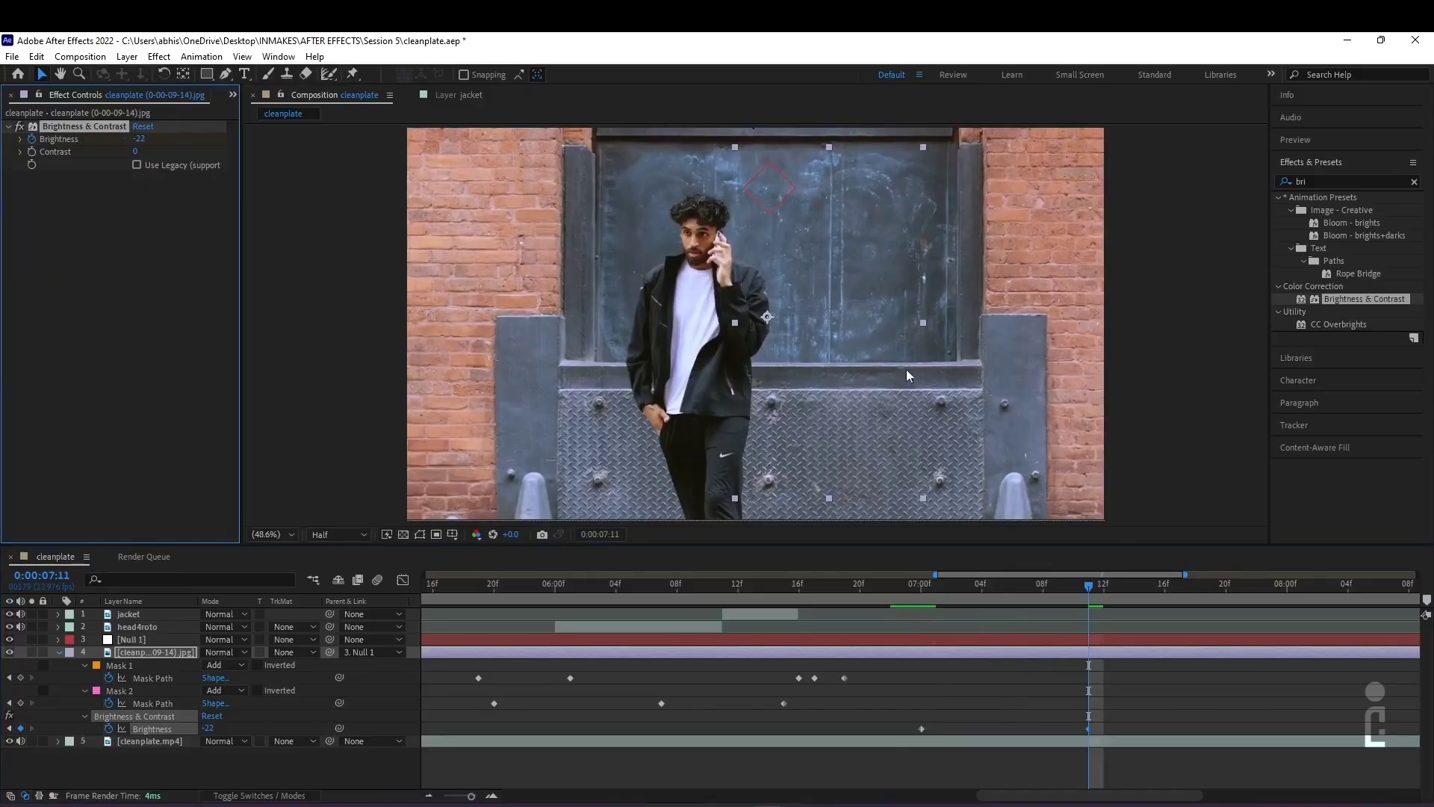
Retime the two Brightness keyframes so the darkening starts at 0:00:06:16 and ends at 0:00:07:02
left_click_drag(1078, 585, 962, 585)
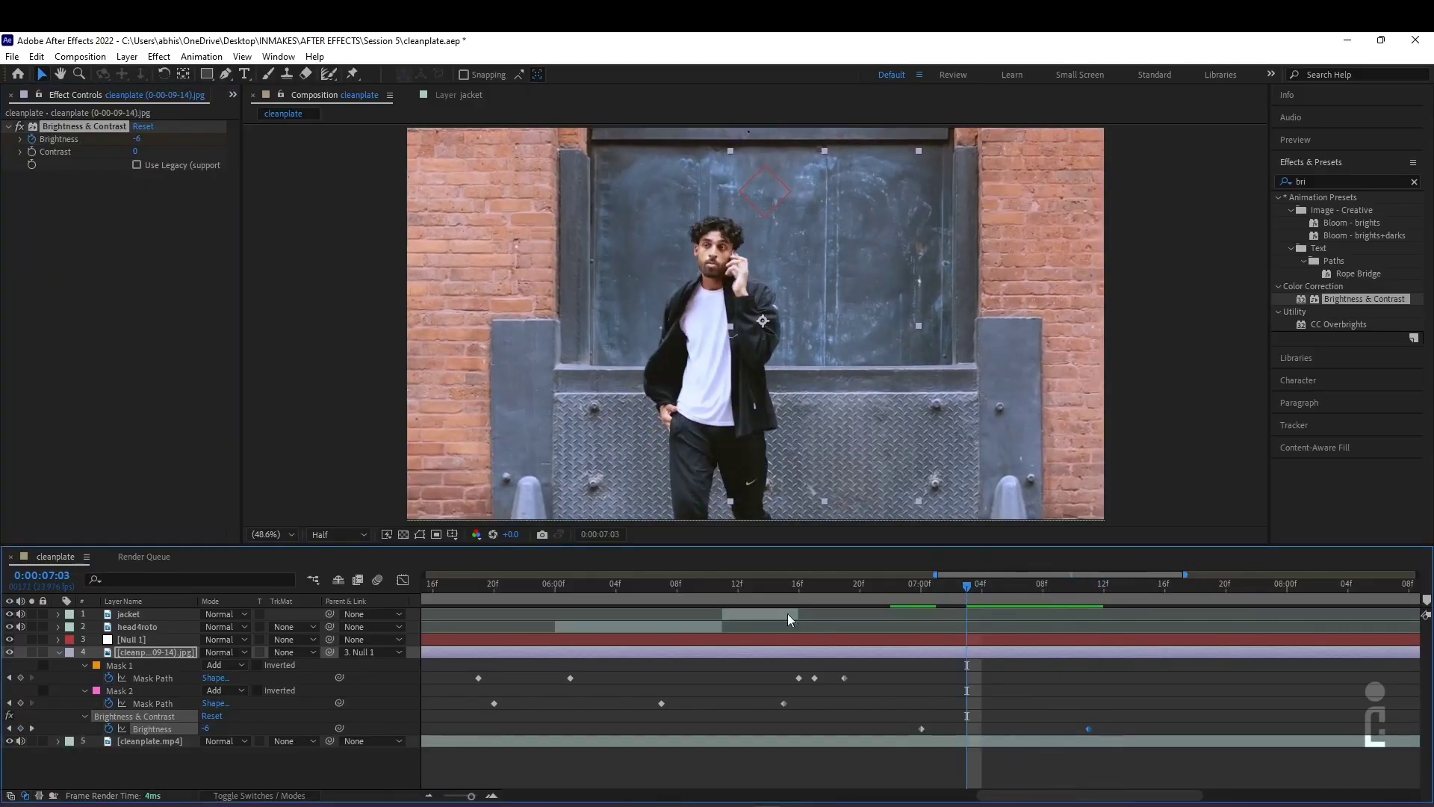
left_click_drag(1089, 727, 1013, 728)
left_click_drag(981, 587, 798, 614)
left_click_drag(897, 718, 951, 729)
left_click(990, 707)
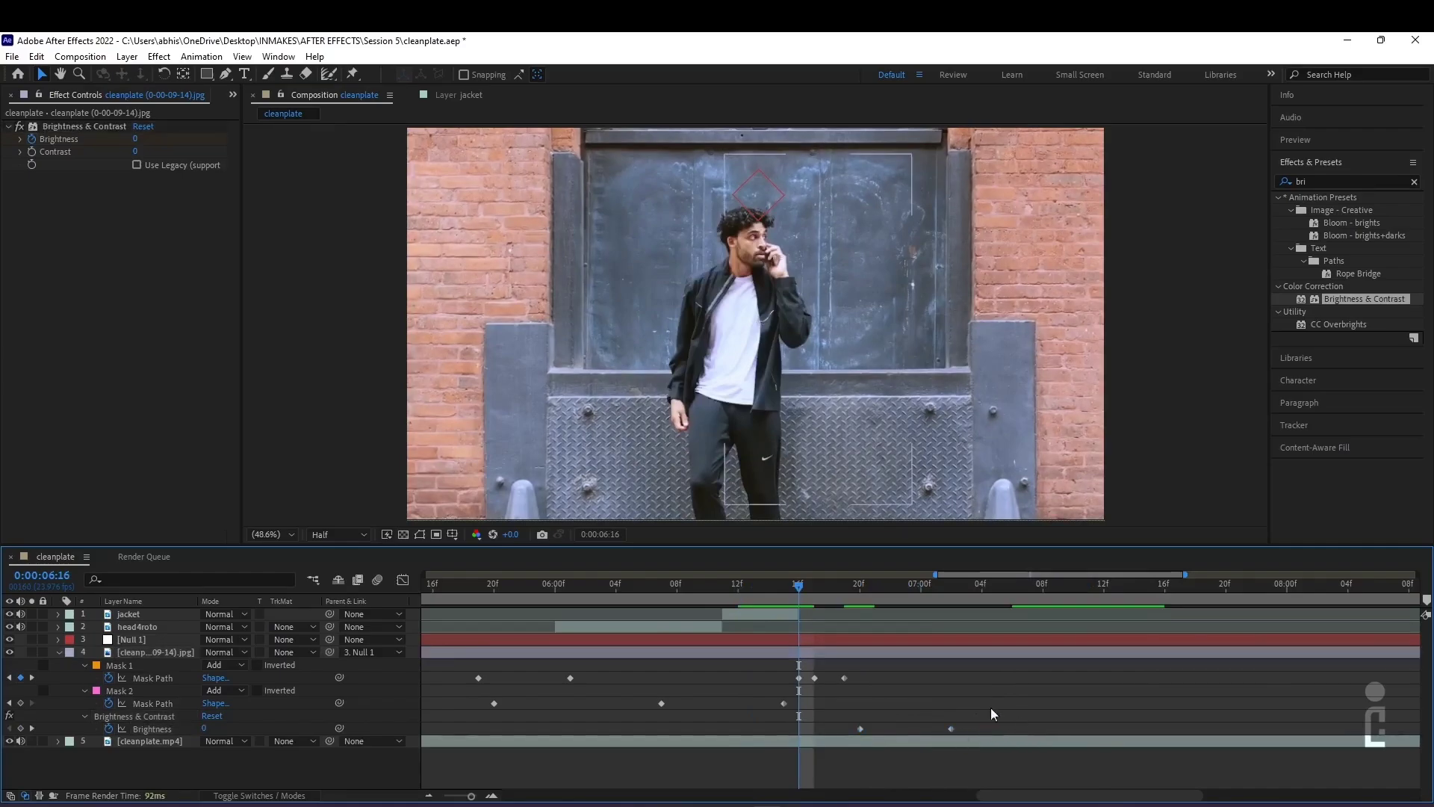
left_click_drag(861, 730, 800, 736)
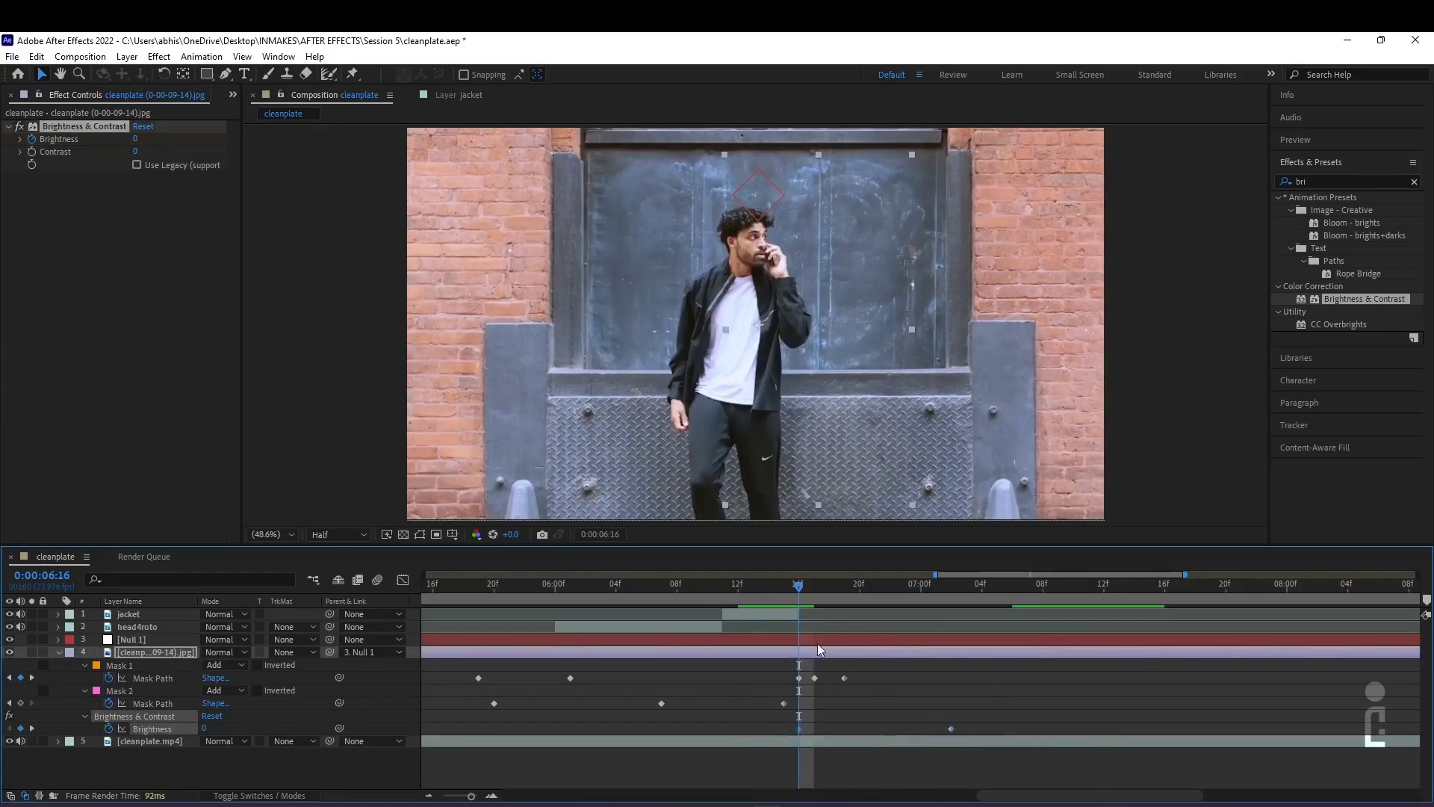
Set the clean plate's Brightness to 0 at 0:00:09:05
left_click_drag(800, 593, 1101, 604)
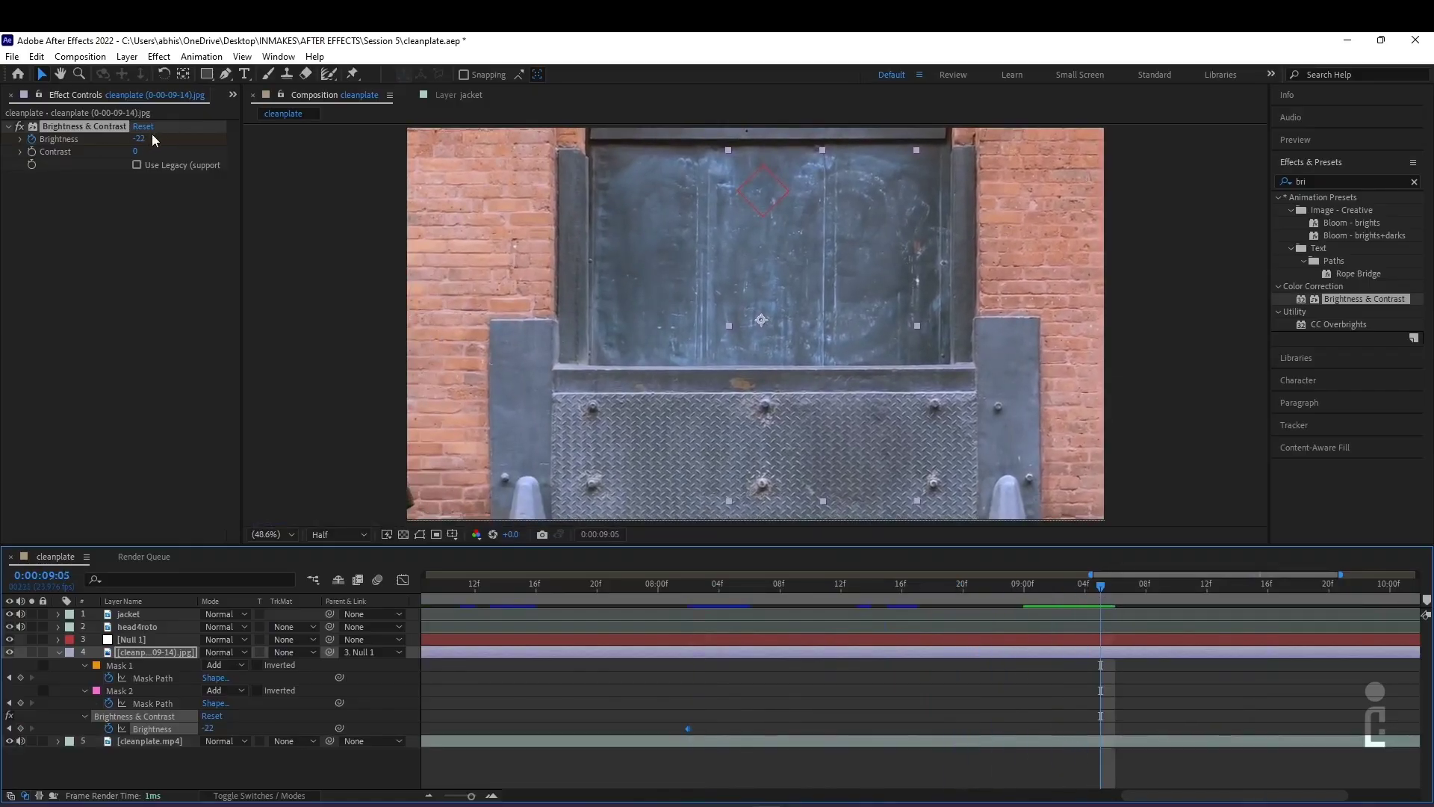
left_click_drag(139, 139, 3, 159)
type("0")
left_click(125, 257)
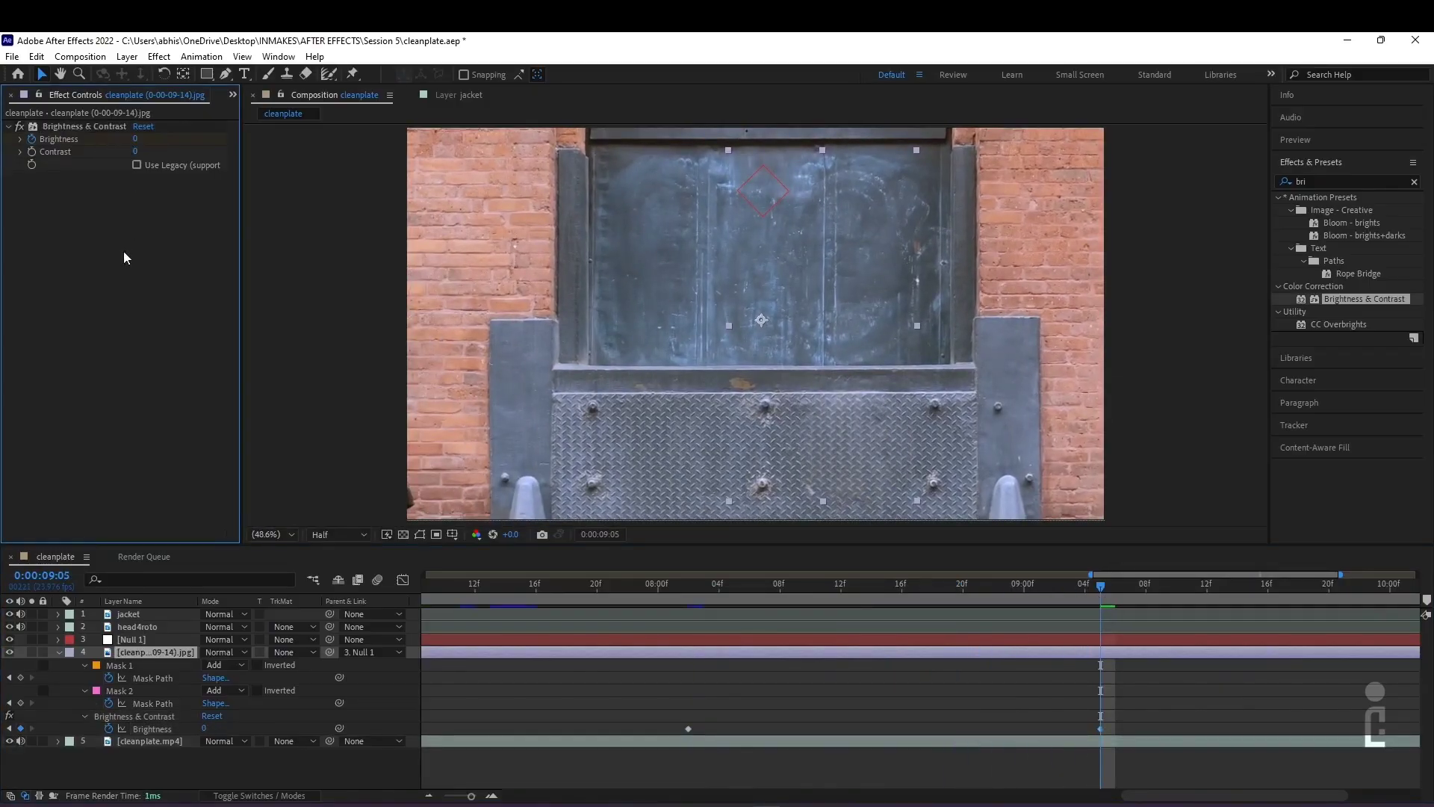
Place keyframes so Brightness returns from -22 at 0:00:08:11 to 0 at 0:00:09:06, checking the patch match between them
left_click_drag(1085, 607, 902, 650)
left_click_drag(1100, 728, 902, 729)
left_click_drag(913, 601, 795, 609)
left_click_drag(688, 728, 672, 749)
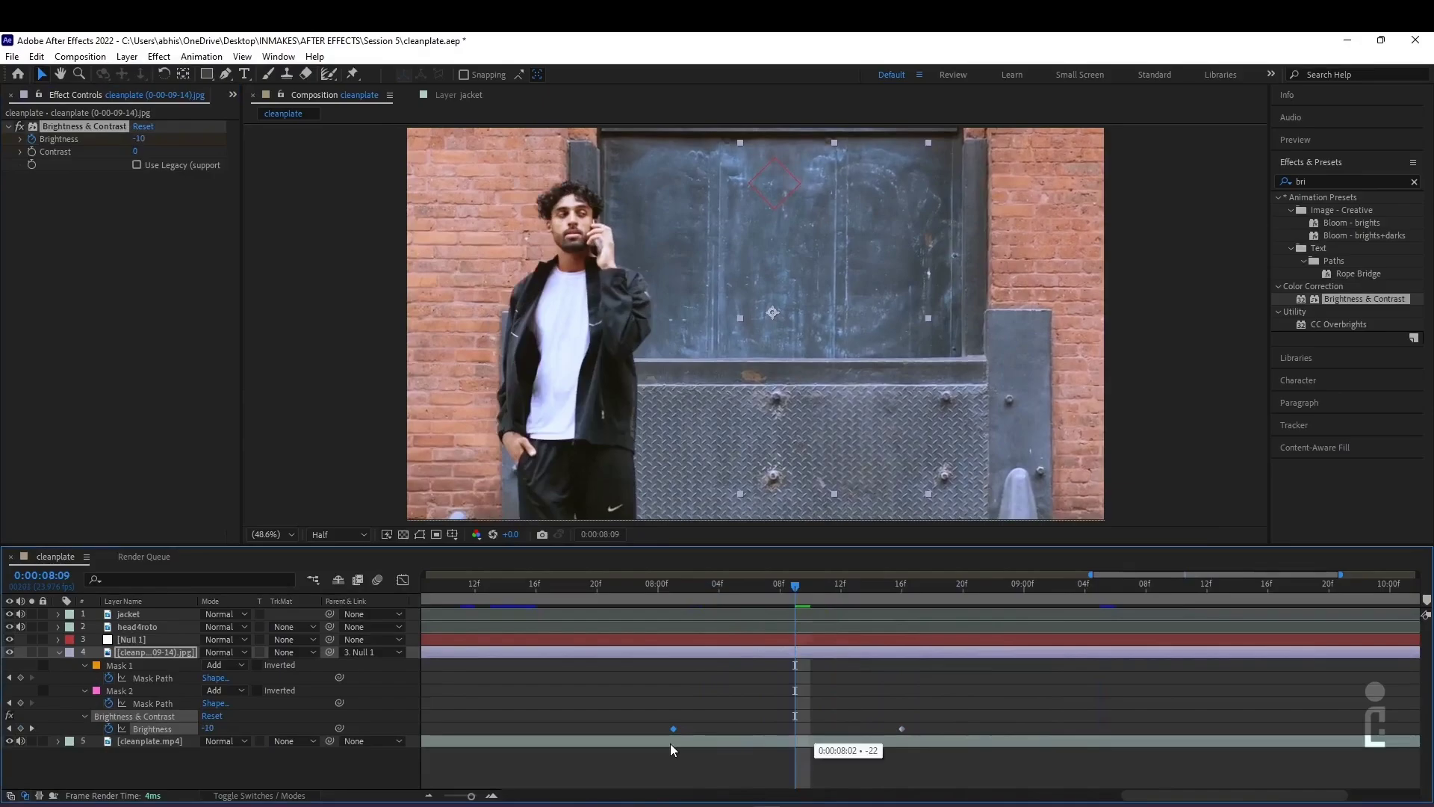
left_click_drag(785, 747, 793, 744)
left_click_drag(788, 610, 856, 609)
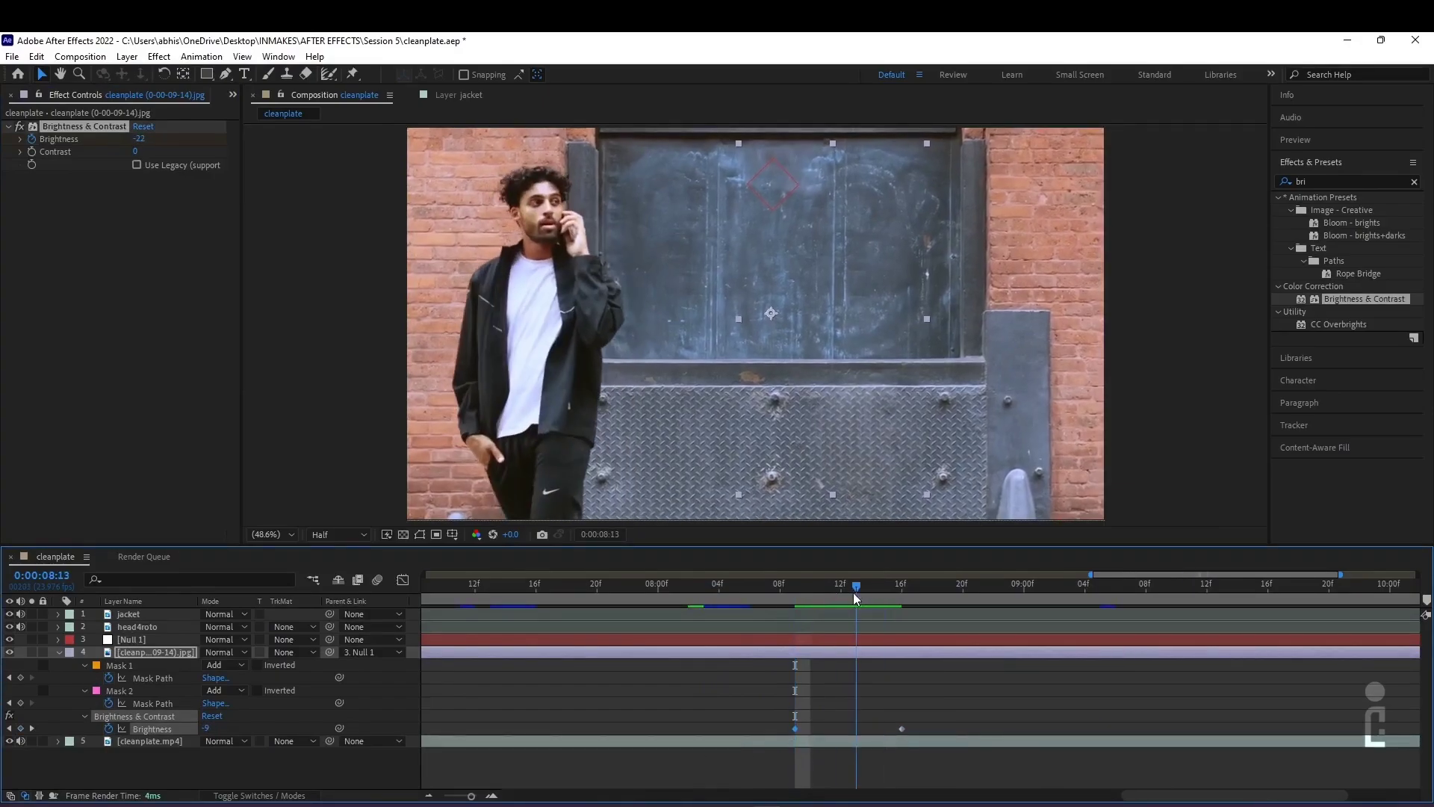
left_click_drag(974, 590, 950, 609)
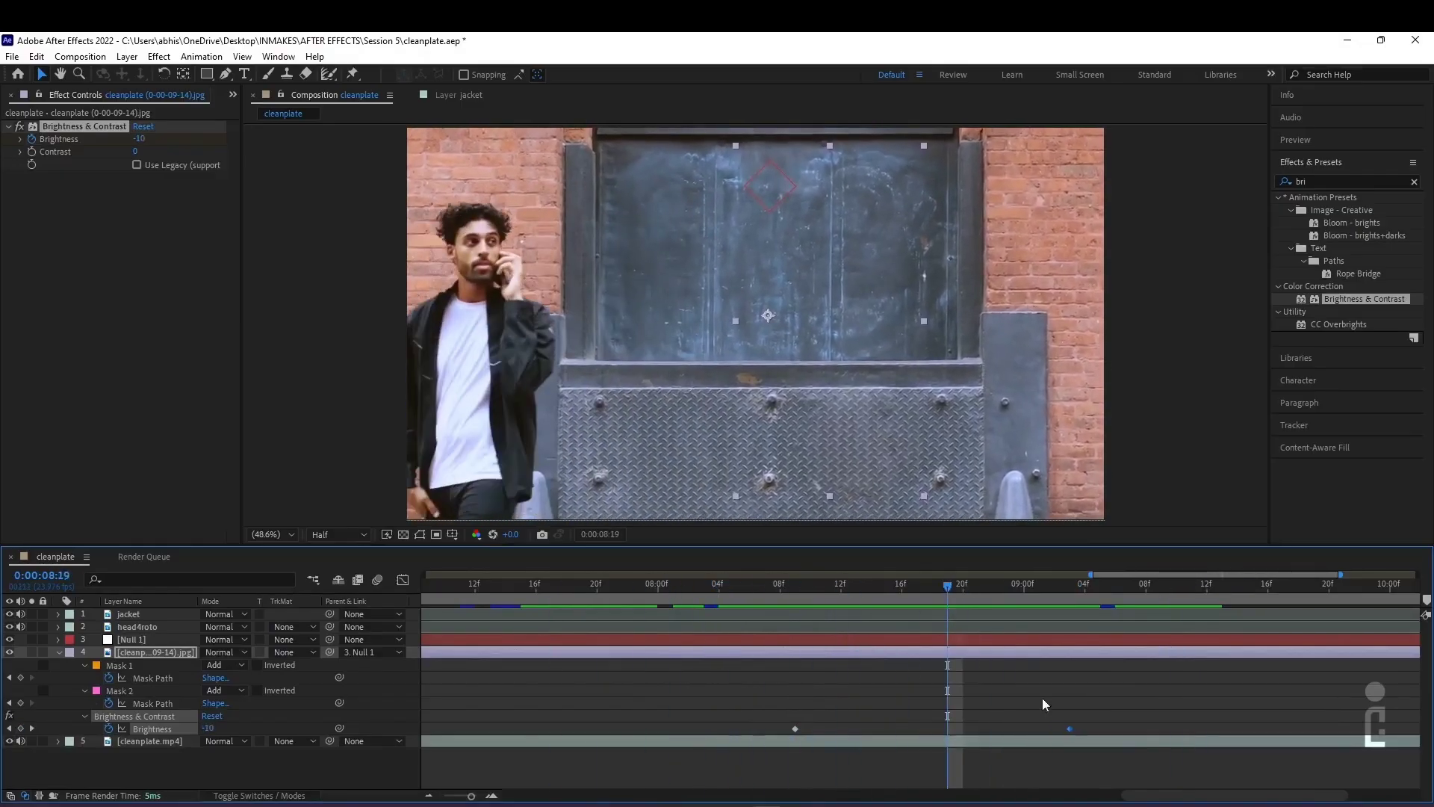
left_click_drag(1070, 729, 1115, 729)
left_click_drag(945, 596, 886, 591)
left_click_drag(795, 728, 825, 729)
Add a Brightness keyframe of -6 at 0:00:09:01
left_click_drag(836, 590, 1039, 643)
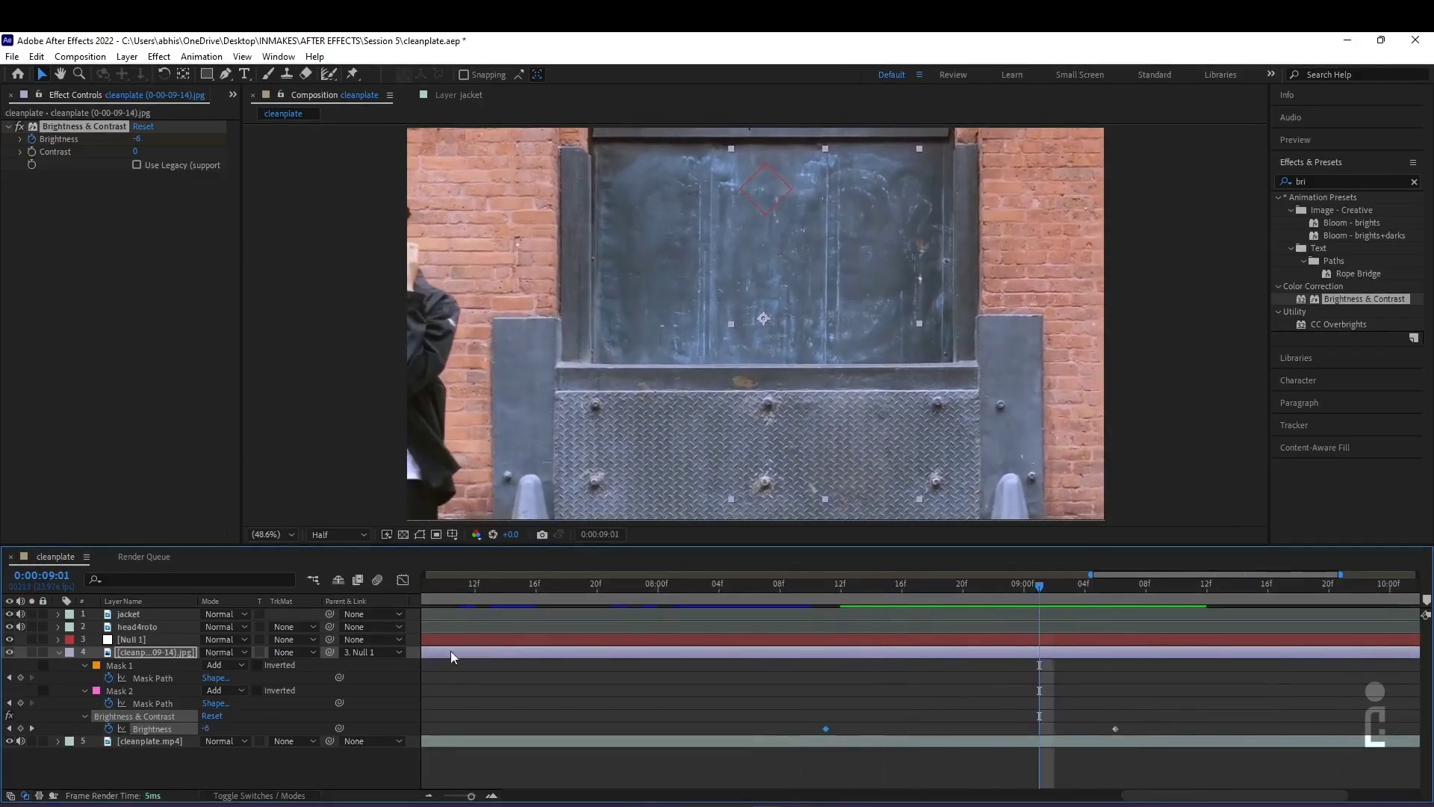
left_click(20, 729)
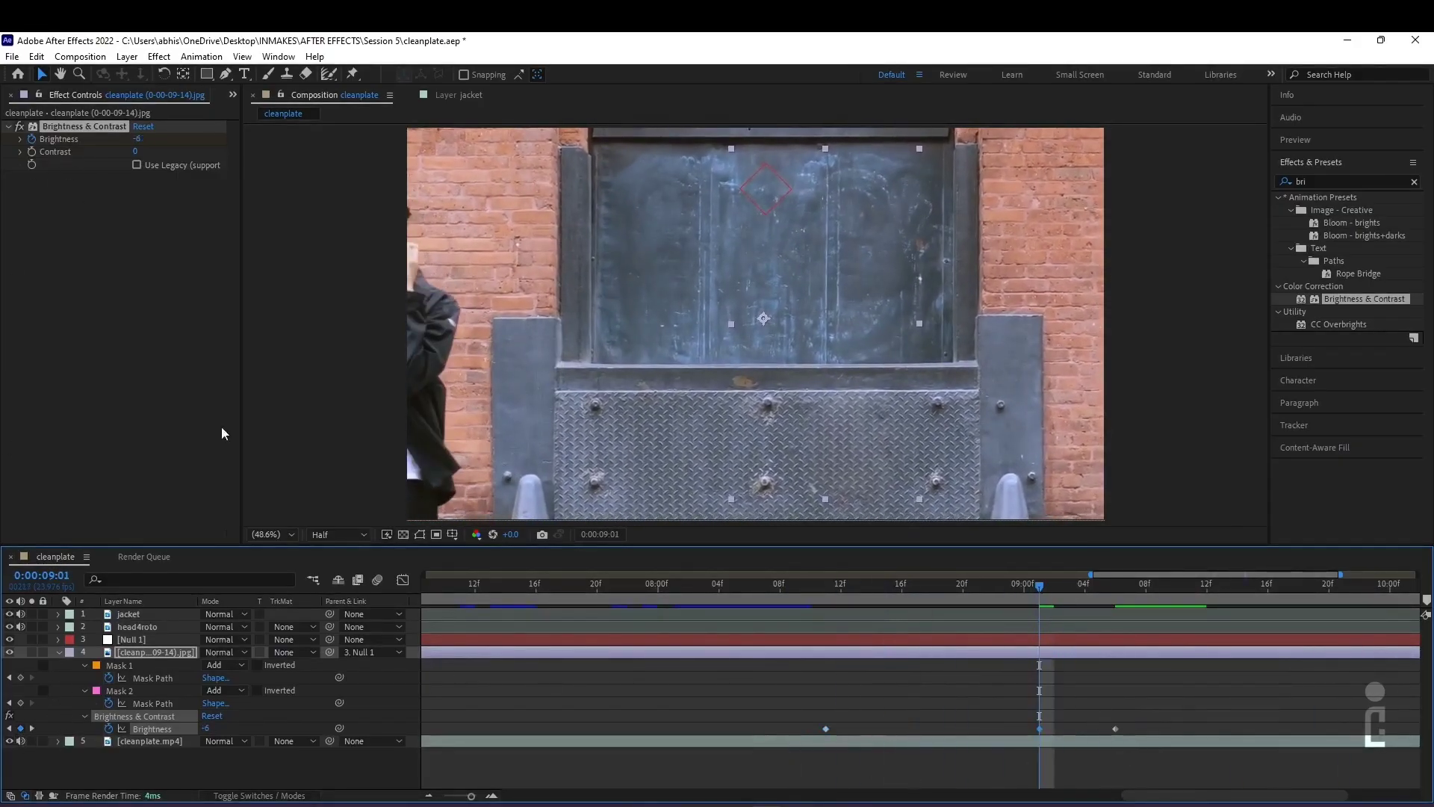
left_click_drag(139, 142, 147, 139)
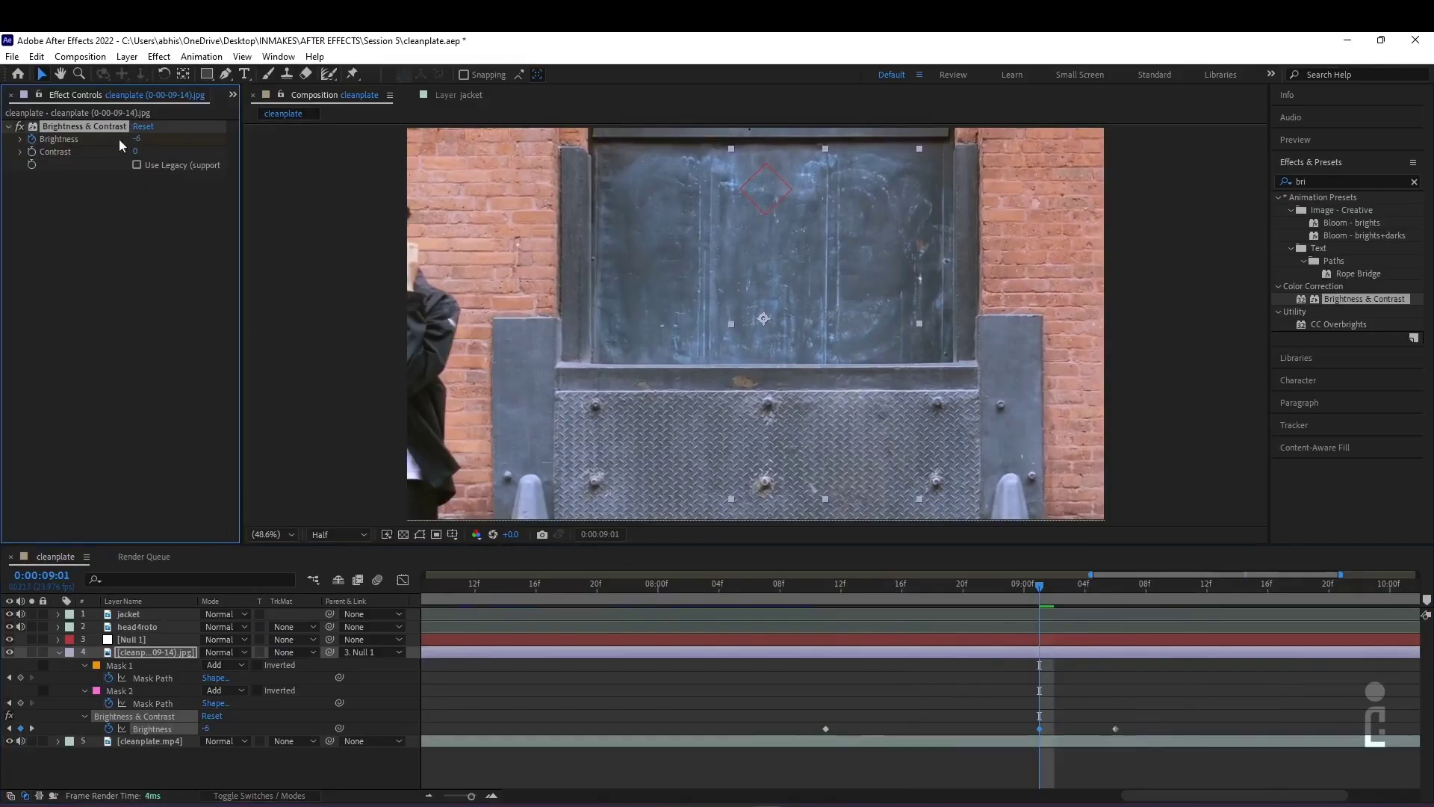
Collapse the clean plate layer's properties, show the whole timeline, and play back the composition
left_click_drag(1042, 590, 1400, 587)
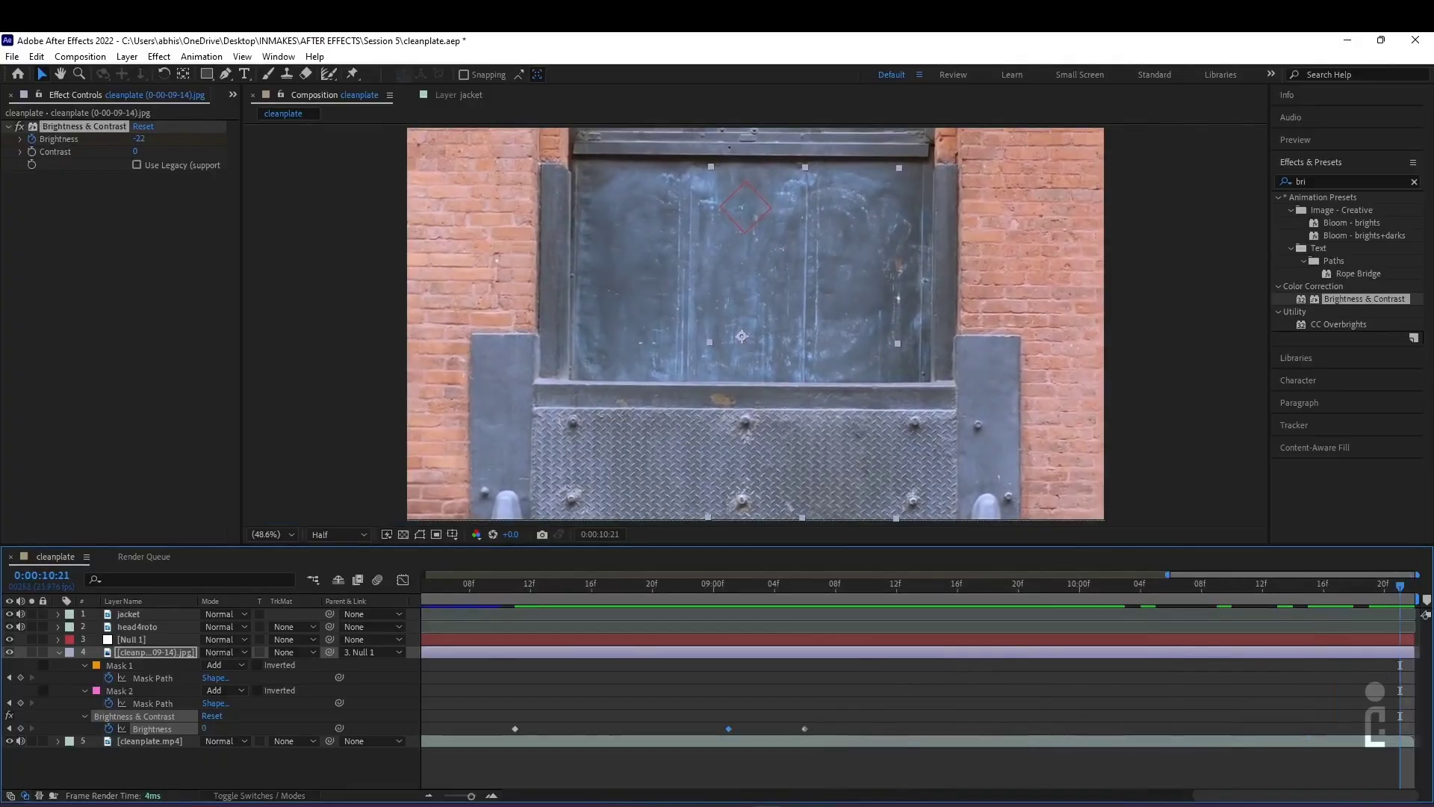
left_click_drag(472, 795, 404, 800)
left_click(60, 653)
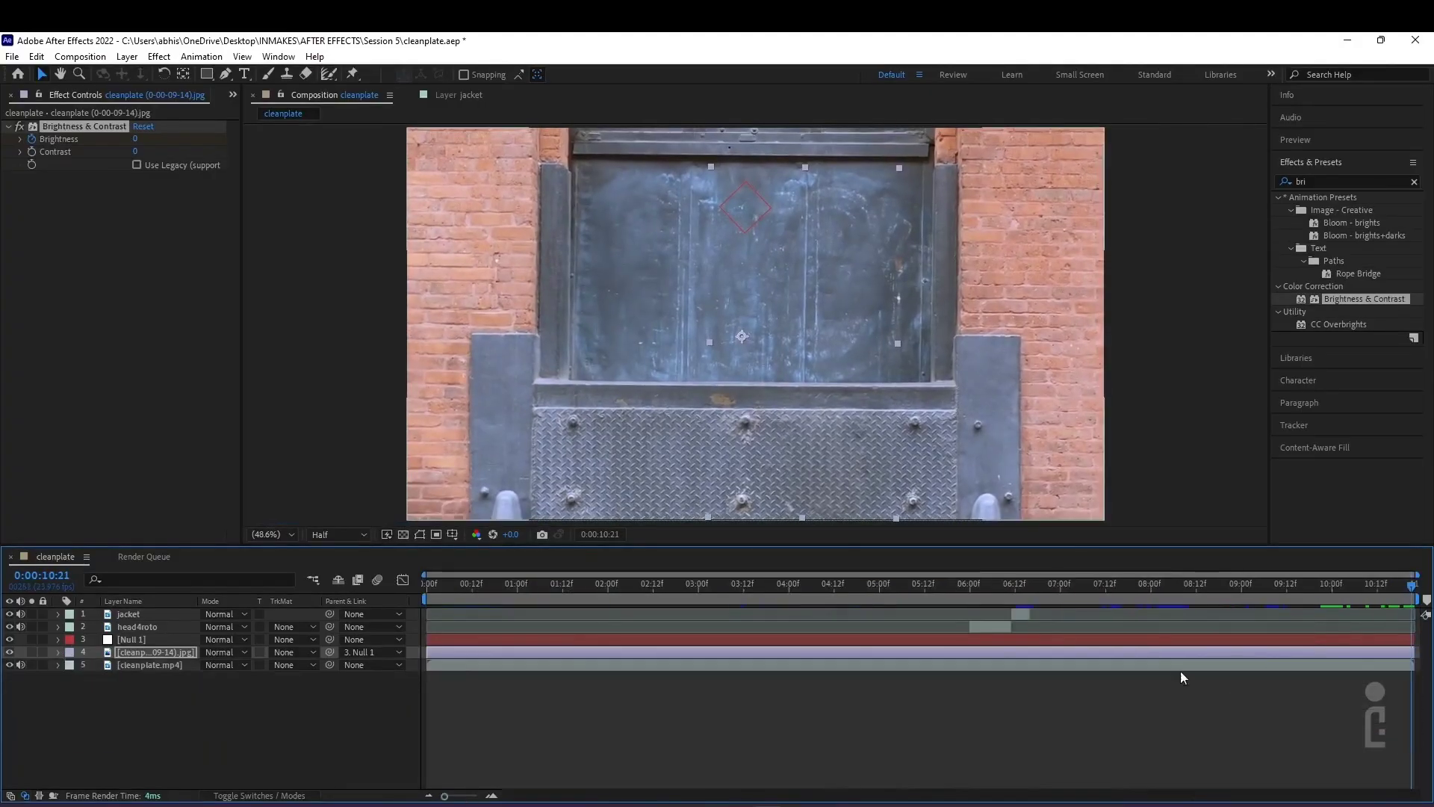
key("space")
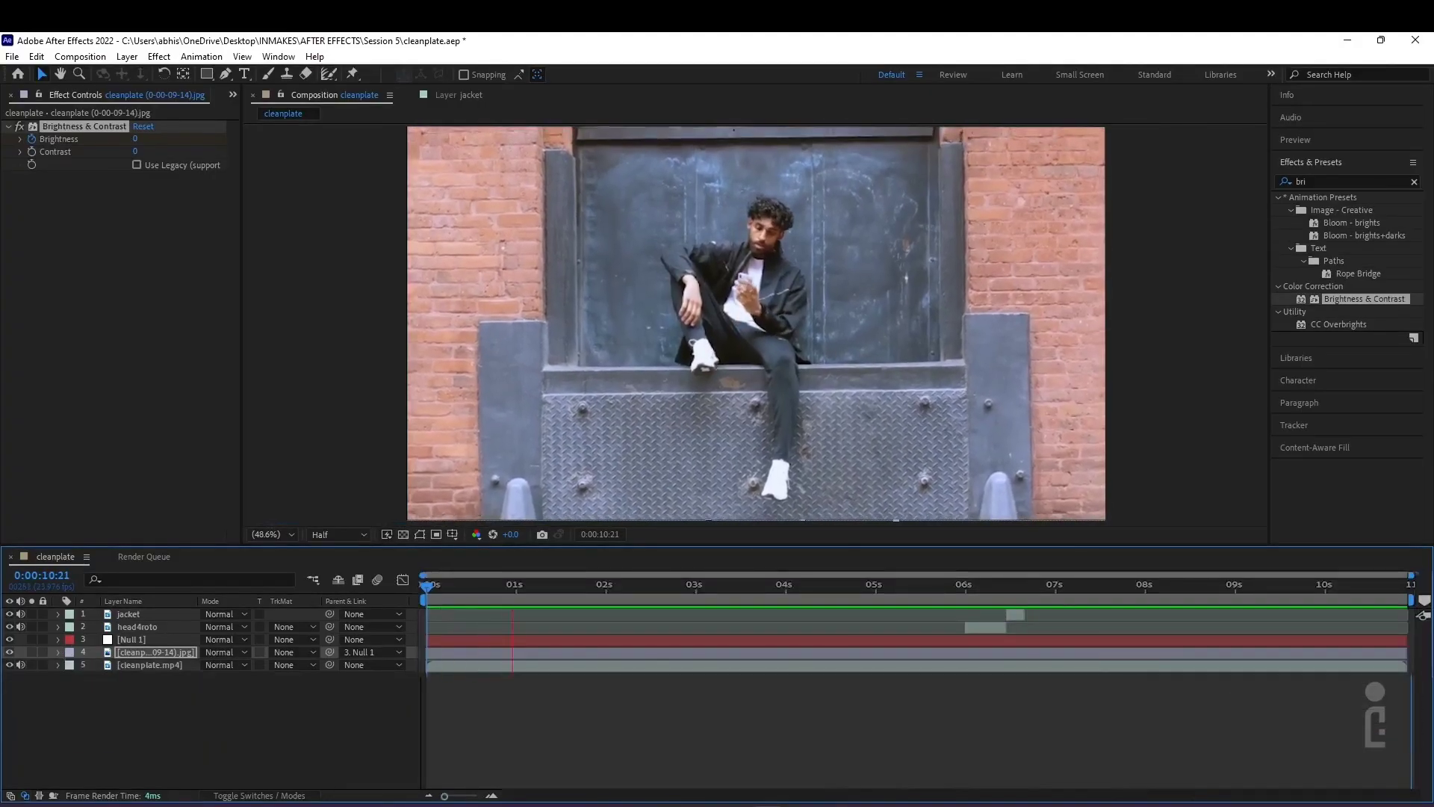